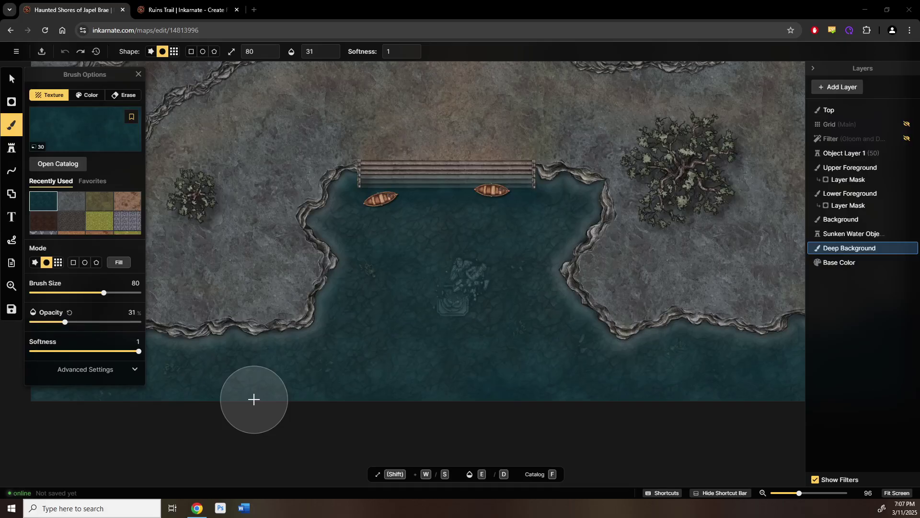
# - Set the water texture brush opacity to 25% for the Deep Background layer
pyautogui.scroll(-3, 254, 399)
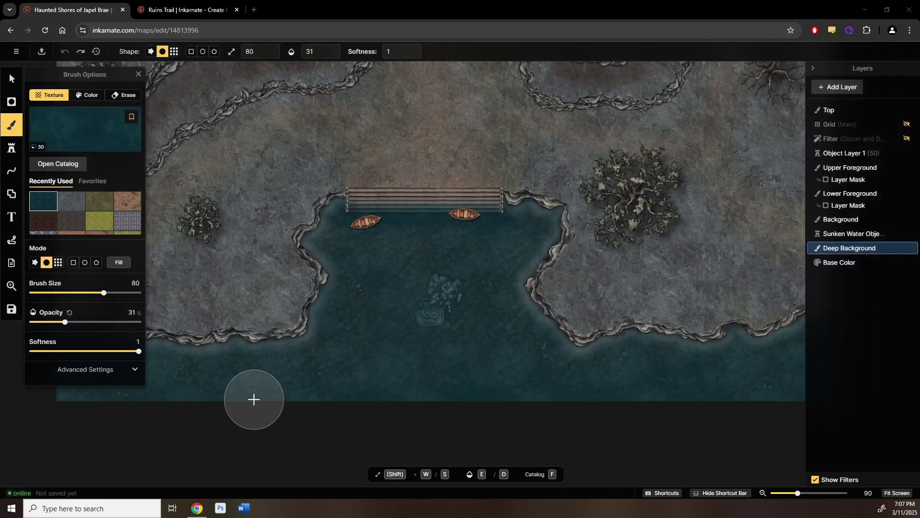
pyautogui.moveTo(253, 400); pyautogui.dragTo(327, 399)
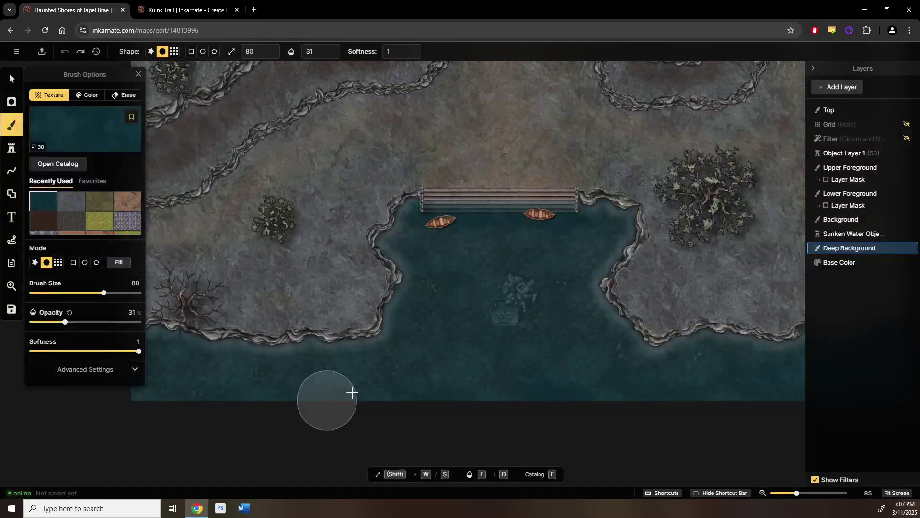
pyautogui.scroll(5, 333, 388)
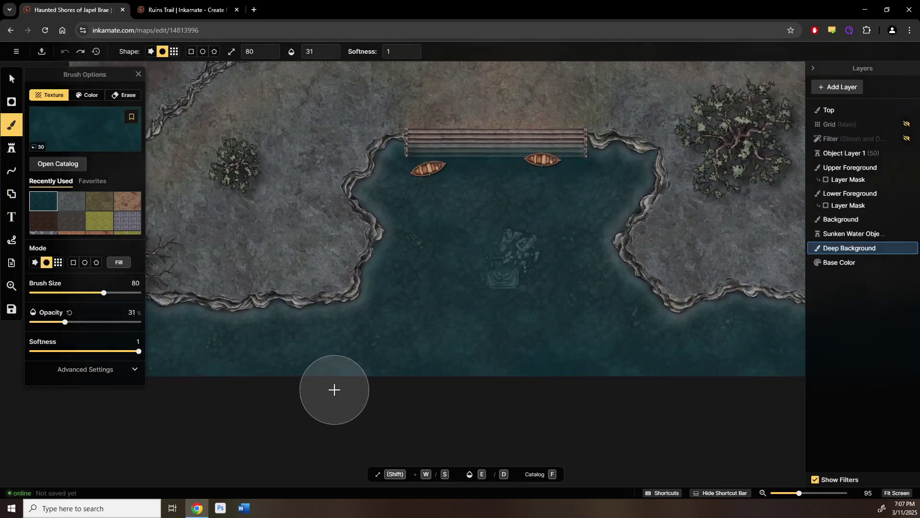
pyautogui.scroll(10, 334, 389)
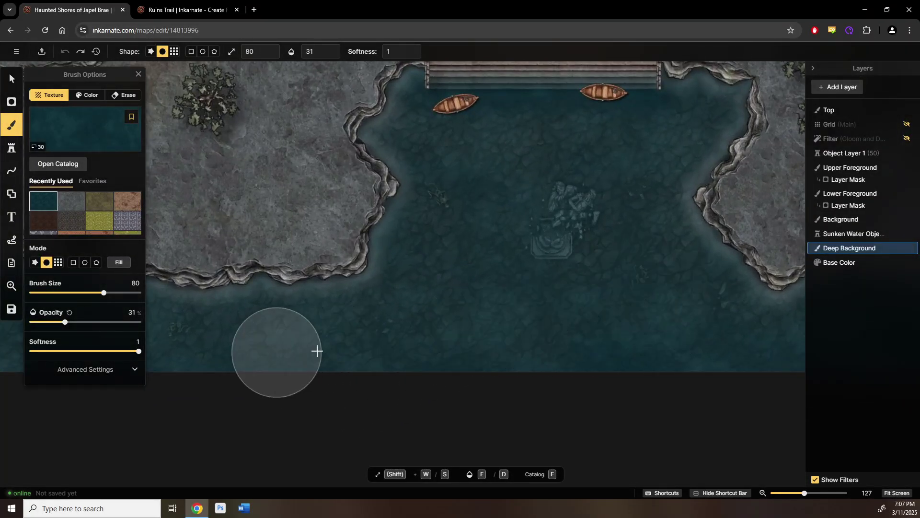
pyautogui.moveTo(316, 351); pyautogui.dragTo(499, 329)
pyautogui.moveTo(618, 307); pyautogui.dragTo(452, 329)
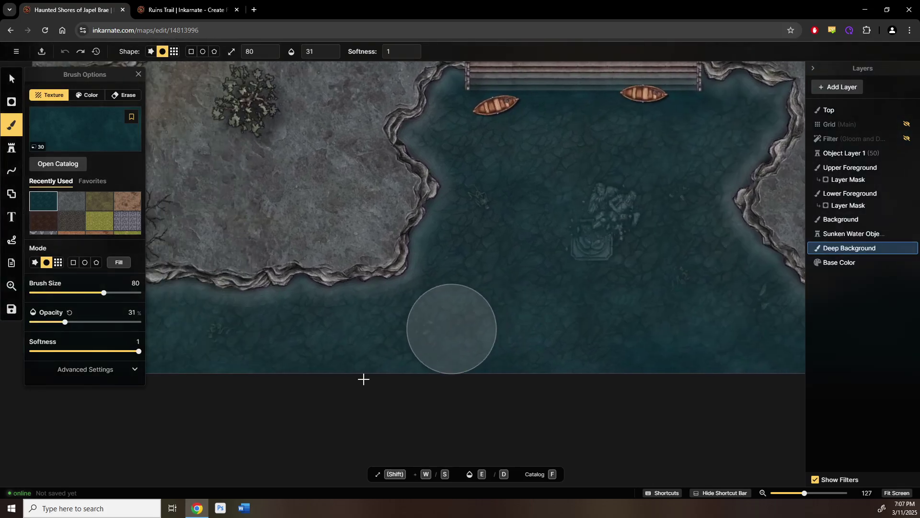
pyautogui.scroll(-5, 349, 384)
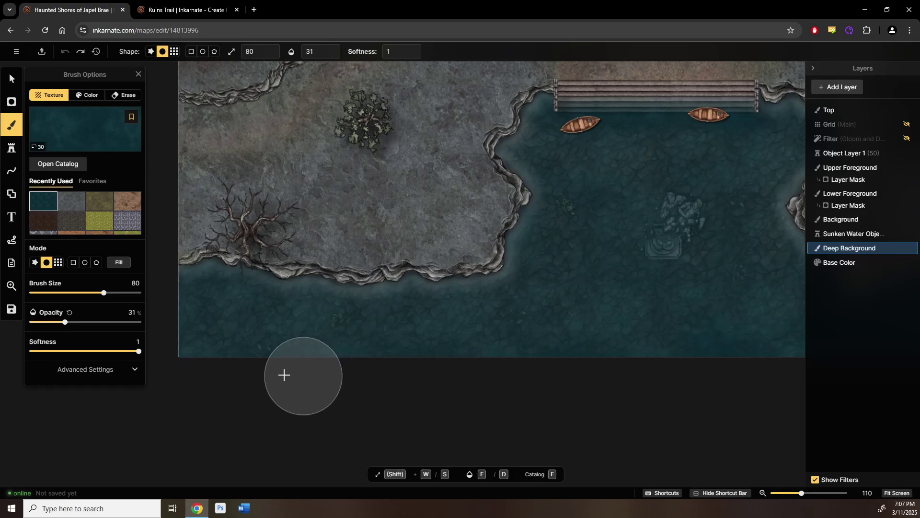
pyautogui.moveTo(284, 375); pyautogui.dragTo(261, 370)
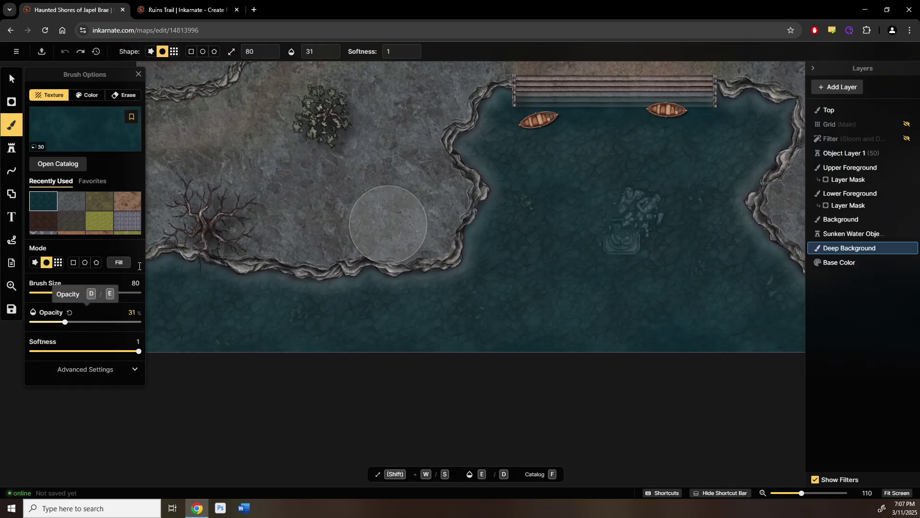
pyautogui.click(330, 57)
# - Paint the dark water texture along the map's lower edge below the left-hand cliffs on the Deep Background layer
pyautogui.moveTo(369, 306); pyautogui.dragTo(507, 279)
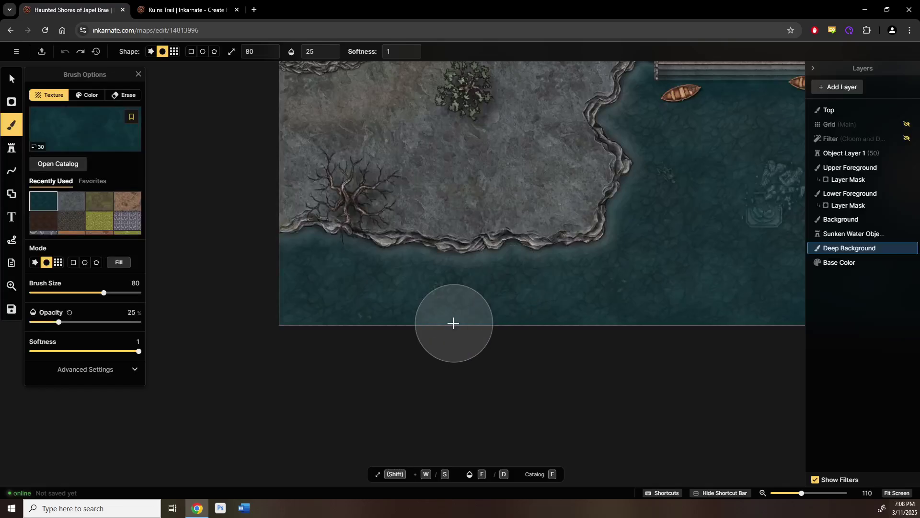
pyautogui.moveTo(454, 323); pyautogui.dragTo(359, 331)
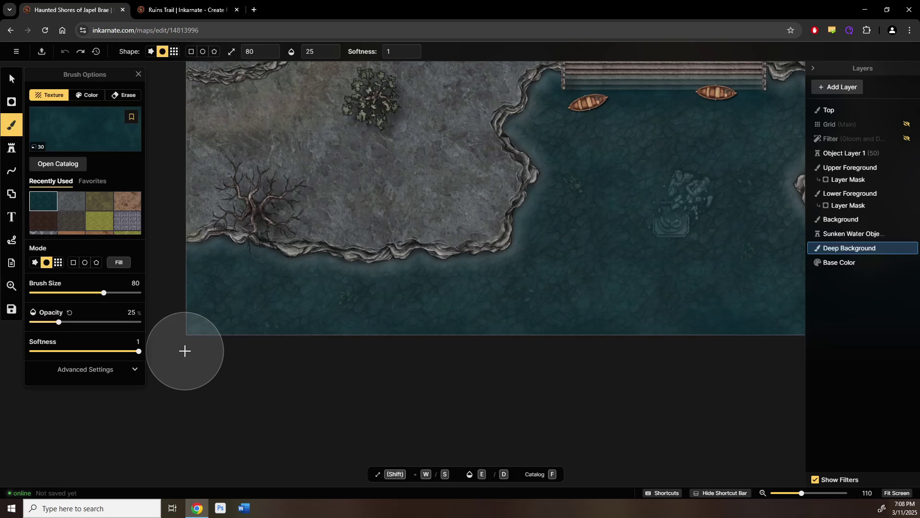
pyautogui.scroll(-3, 185, 351)
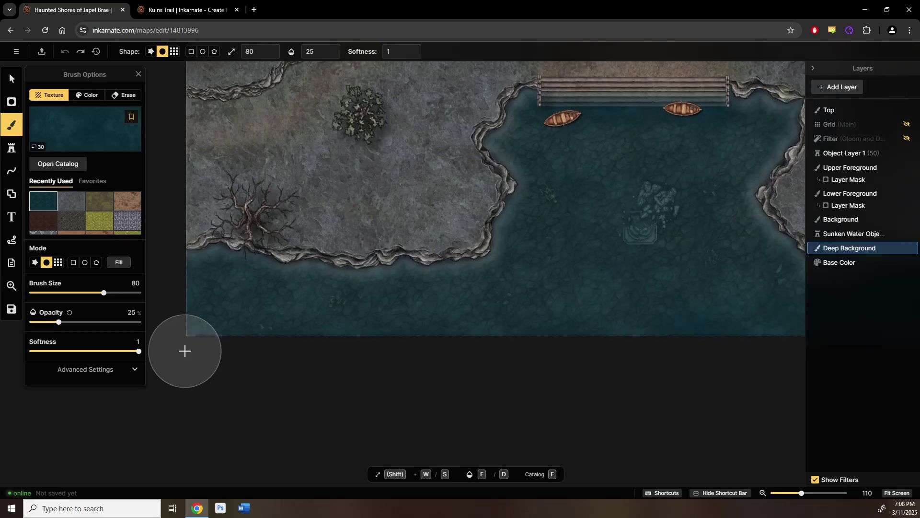
pyautogui.moveTo(252, 308); pyautogui.dragTo(133, 334)
pyautogui.moveTo(318, 267); pyautogui.dragTo(442, 258)
pyautogui.scroll(-1, 222, 341)
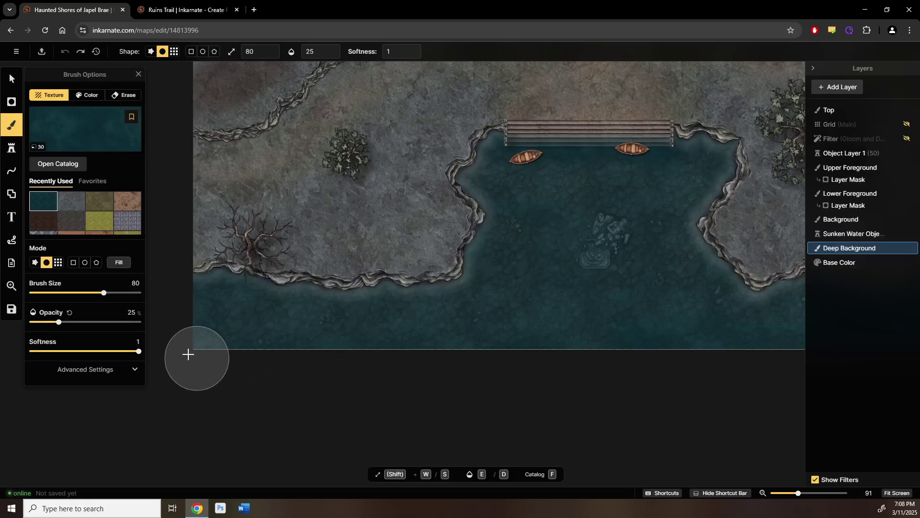
pyautogui.moveTo(187, 353)
pyautogui.mouseDown()
pyautogui.moveTo(429, 340)
pyautogui.moveTo(182, 351)
pyautogui.mouseUp()
pyautogui.moveTo(454, 355); pyautogui.dragTo(356, 354)
pyautogui.moveTo(448, 328)
pyautogui.mouseDown()
pyautogui.moveTo(543, 350)
pyautogui.moveTo(611, 343)
pyautogui.moveTo(441, 334)
pyautogui.moveTo(416, 344)
pyautogui.moveTo(488, 328)
pyautogui.moveTo(595, 348)
pyautogui.moveTo(413, 353)
pyautogui.mouseUp()
pyautogui.moveTo(581, 349)
pyautogui.mouseDown()
pyautogui.moveTo(789, 350)
pyautogui.moveTo(533, 358)
pyautogui.moveTo(341, 348)
pyautogui.moveTo(462, 349)
pyautogui.mouseUp()
pyautogui.hscroll(-5, 347, 360)
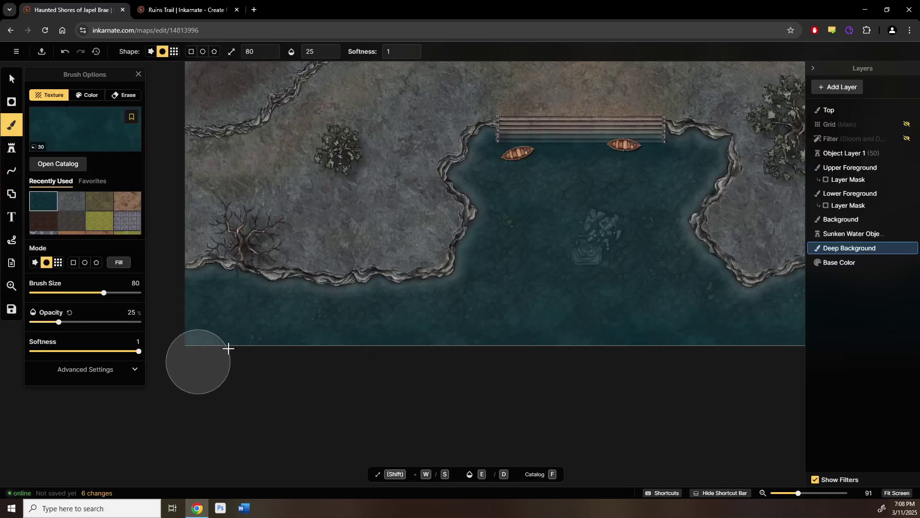
# - Continue darkening the water along the lower map edge below the bay and the right-hand cliffs
pyautogui.moveTo(625, 321)
pyautogui.mouseDown()
pyautogui.moveTo(671, 335)
pyautogui.moveTo(540, 339)
pyautogui.mouseUp()
pyautogui.hscroll(5, 431, 335)
pyautogui.moveTo(470, 328)
pyautogui.mouseDown()
pyautogui.moveTo(716, 327)
pyautogui.moveTo(787, 335)
pyautogui.mouseUp()
pyautogui.moveTo(712, 337)
pyautogui.mouseDown()
pyautogui.moveTo(330, 331)
pyautogui.moveTo(276, 339)
pyautogui.moveTo(294, 344)
pyautogui.mouseUp()
pyautogui.hscroll(-3, 294, 344)
pyautogui.scroll(1, 294, 344)
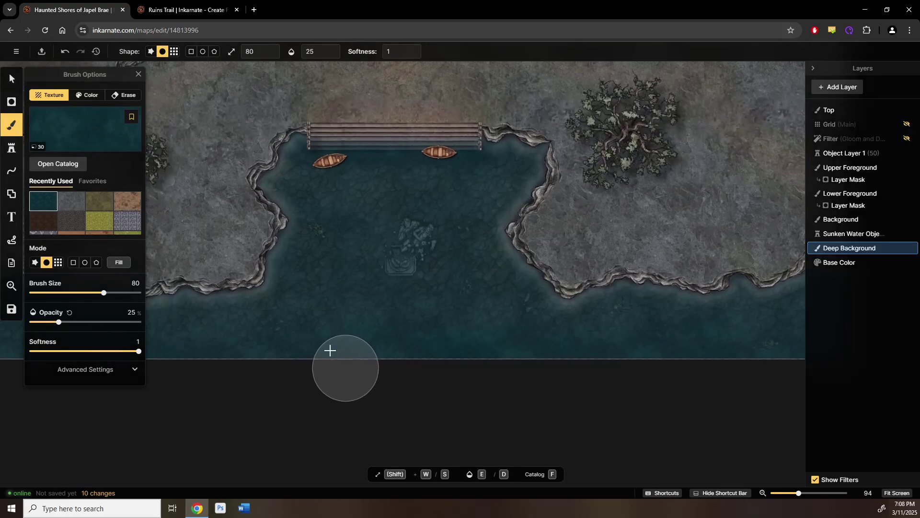
# - Rotate the left boat on Object Layer 1 to 346° and place it bow-first against the left end of the stairs
pyautogui.click(12, 82)
pyautogui.scroll(2, 319, 192)
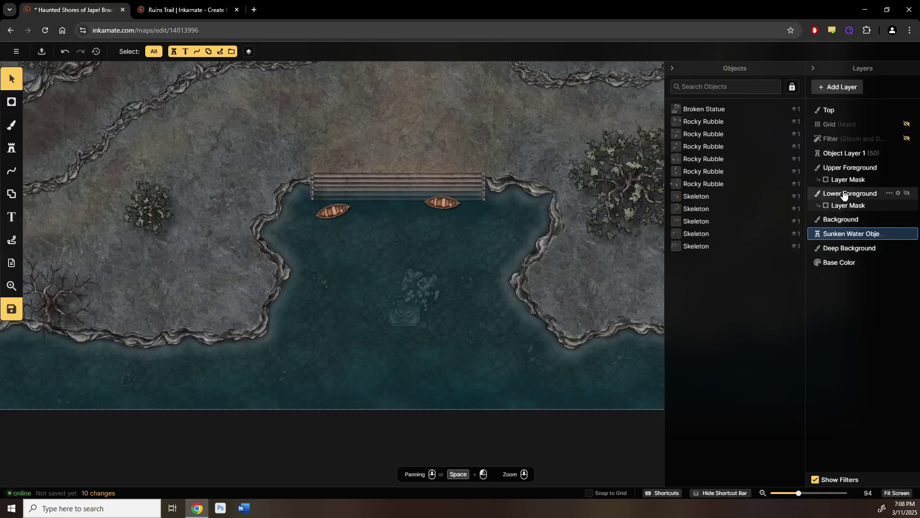
pyautogui.click(334, 211)
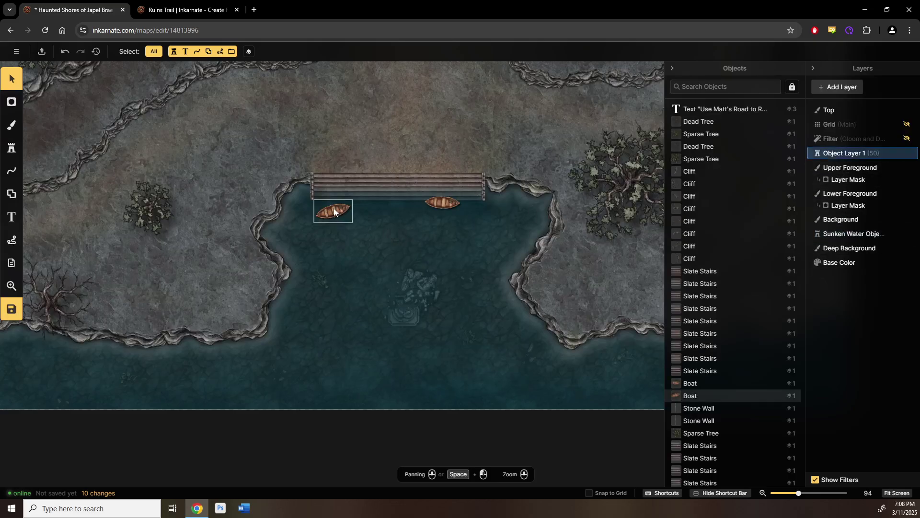
pyautogui.click(330, 215)
pyautogui.scroll(6, 329, 229)
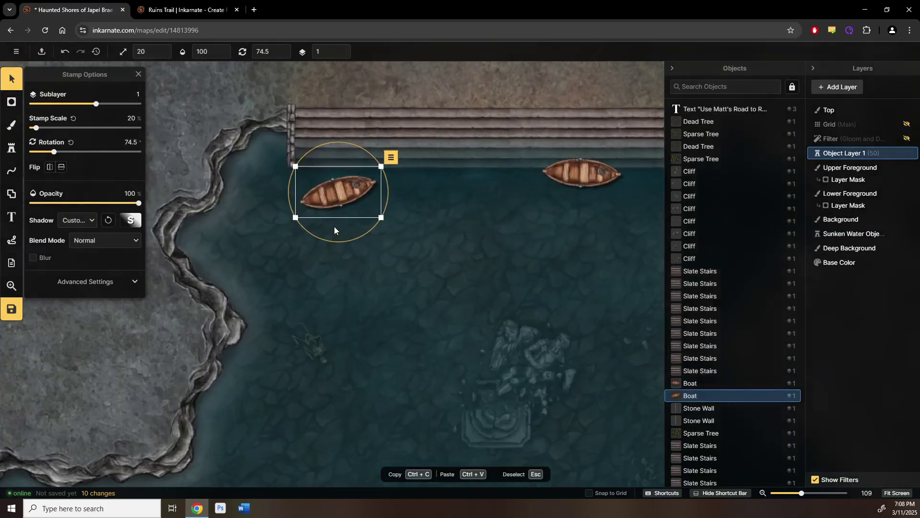
pyautogui.moveTo(397, 285); pyautogui.dragTo(429, 310)
pyautogui.moveTo(379, 203); pyautogui.dragTo(306, 281)
pyautogui.moveTo(401, 231); pyautogui.dragTo(385, 227)
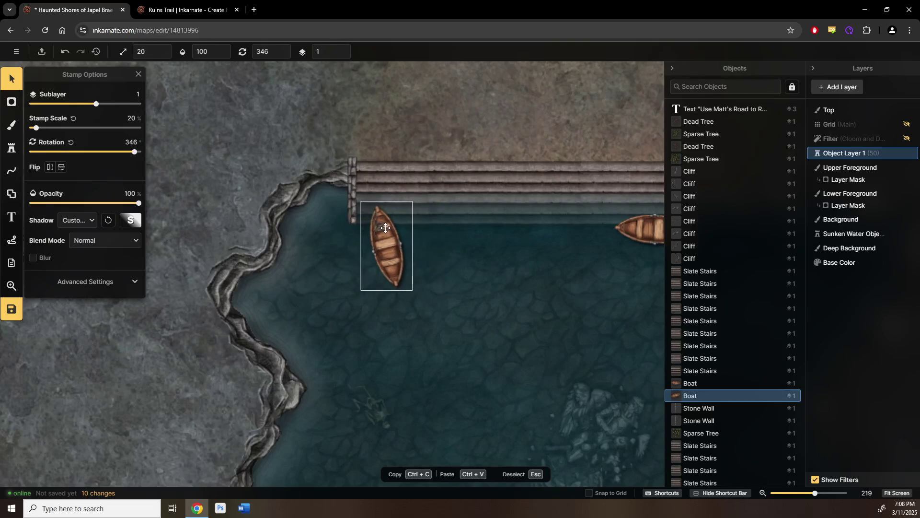
pyautogui.click(453, 287)
# - Move the right boat over to the right end of the stairs
pyautogui.scroll(-2, 518, 274)
pyautogui.moveTo(518, 274); pyautogui.dragTo(336, 268)
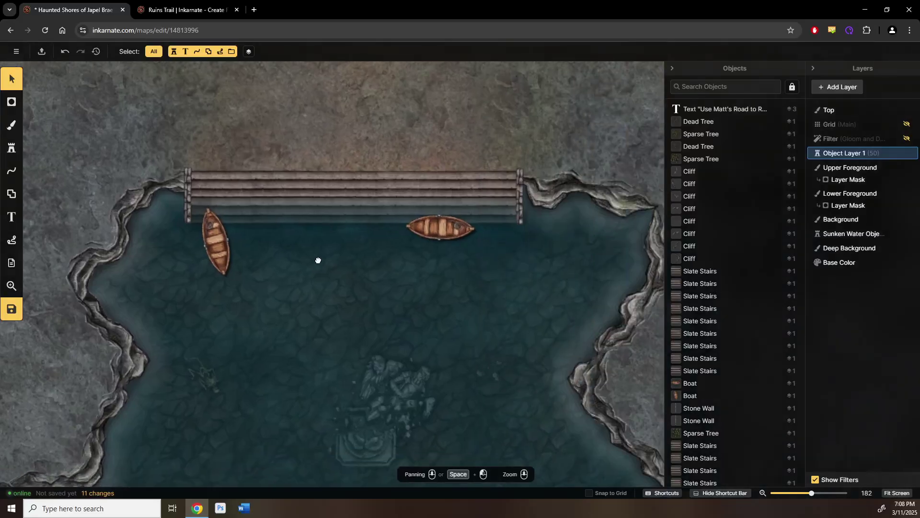
pyautogui.click(406, 220)
pyautogui.moveTo(418, 225); pyautogui.dragTo(474, 222)
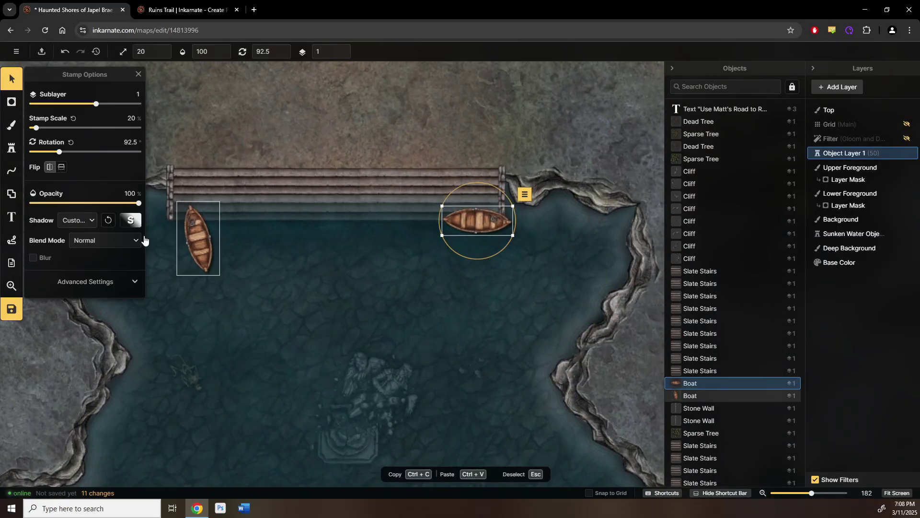
# - Stamp a third boat from the left boat's settings, rotate it to 76° and place it just below the right boat
pyautogui.click(198, 238)
pyautogui.click(16, 154)
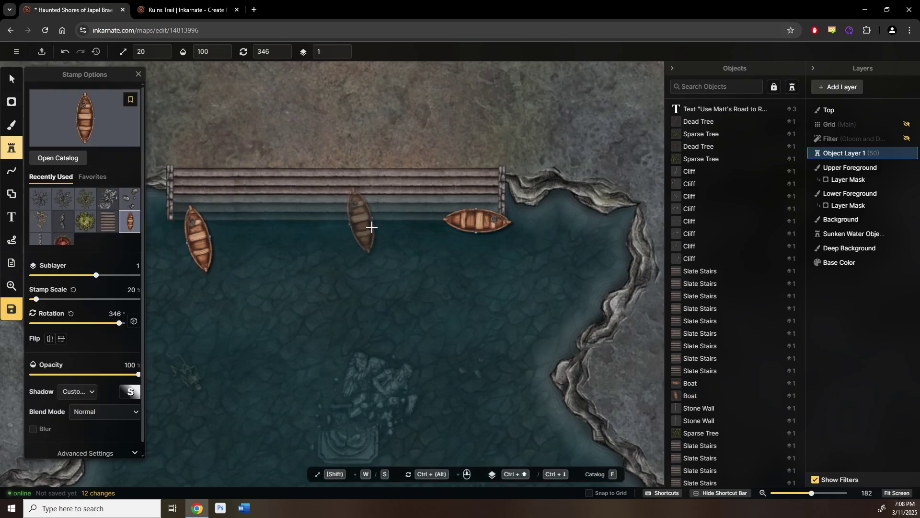
pyautogui.click(431, 246)
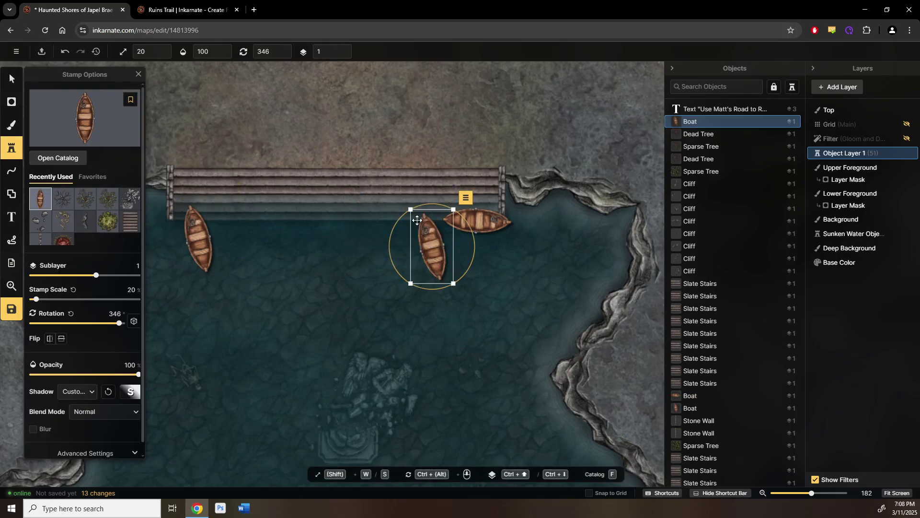
pyautogui.keyDown('ctrl'); pyautogui.scroll(-6, 415, 223); pyautogui.keyUp('ctrl')
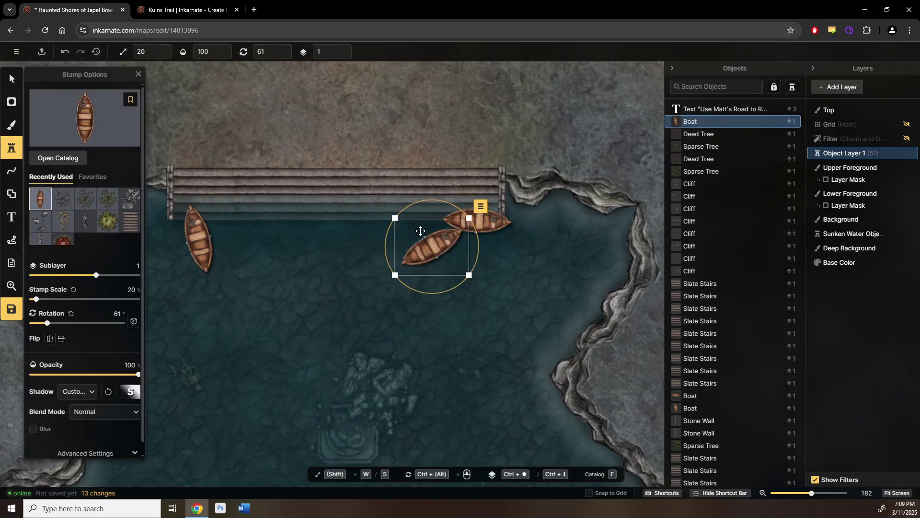
pyautogui.moveTo(443, 246); pyautogui.dragTo(445, 246)
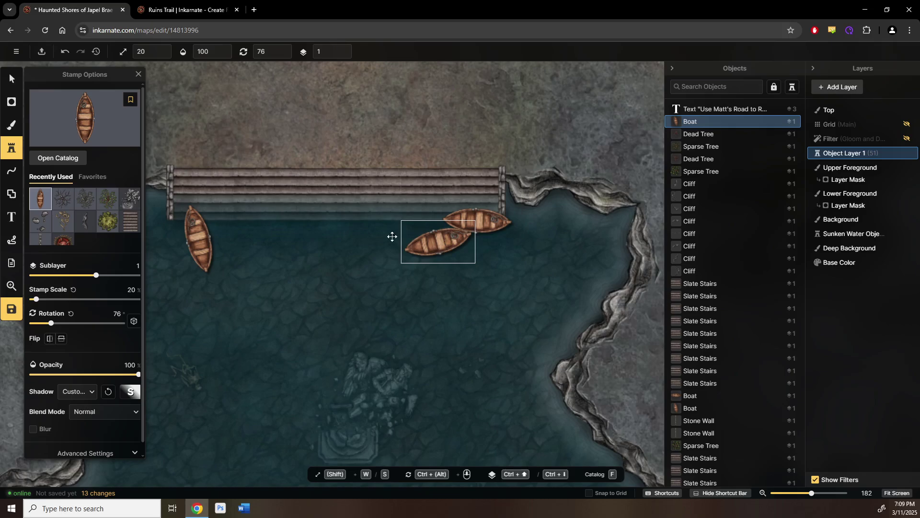
pyautogui.moveTo(392, 237); pyautogui.dragTo(392, 237)
pyautogui.press('Escape')
# - Search the stamp catalog for "oar" and choose the straight Oar from Sailing Ships
pyautogui.scroll(-3, 283, 303)
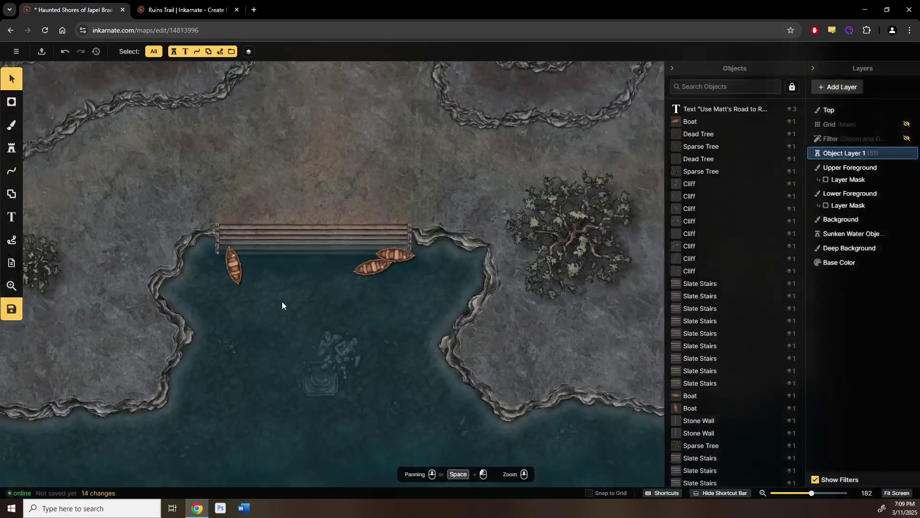
pyautogui.scroll(5, 324, 339)
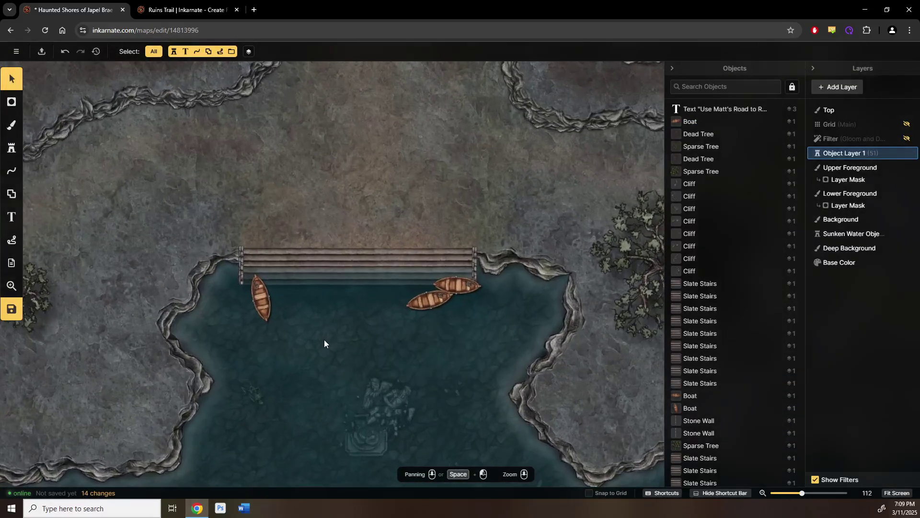
pyautogui.scroll(5, 324, 339)
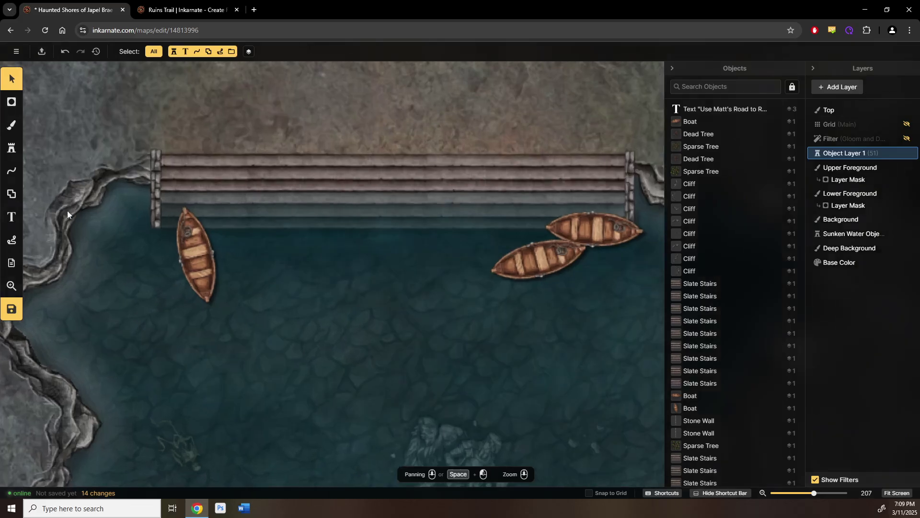
pyautogui.click(11, 148)
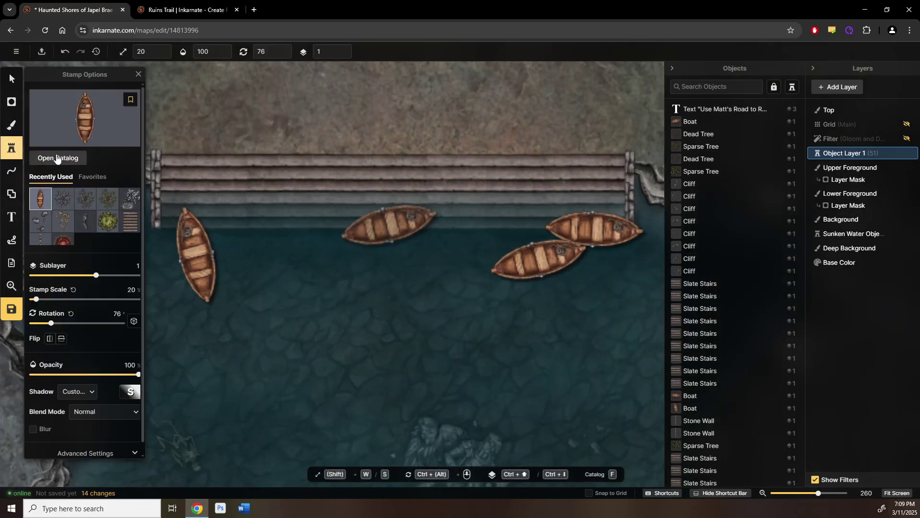
pyautogui.click(57, 158)
pyautogui.write('oar')
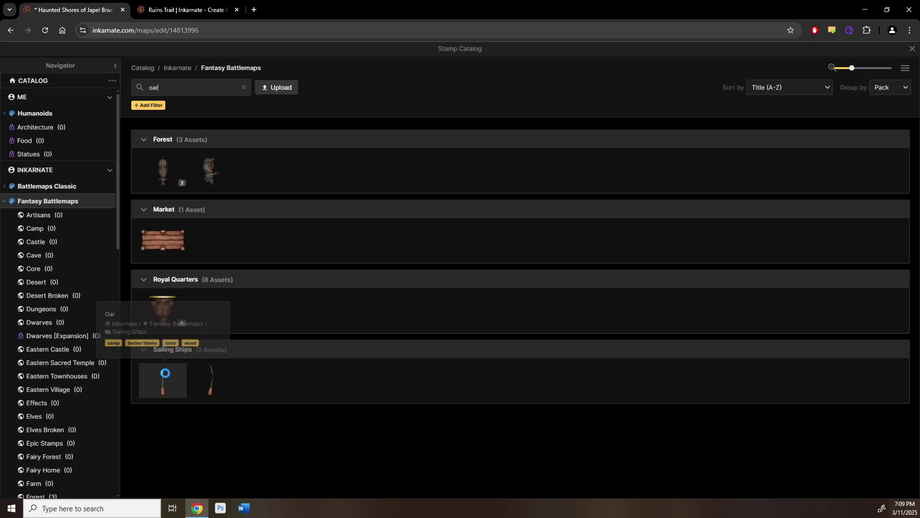
pyautogui.click(164, 376)
# - Place an oar on the left boat and rotate it to 103.5° so its blade extends over the left side
pyautogui.scroll(5, 297, 245)
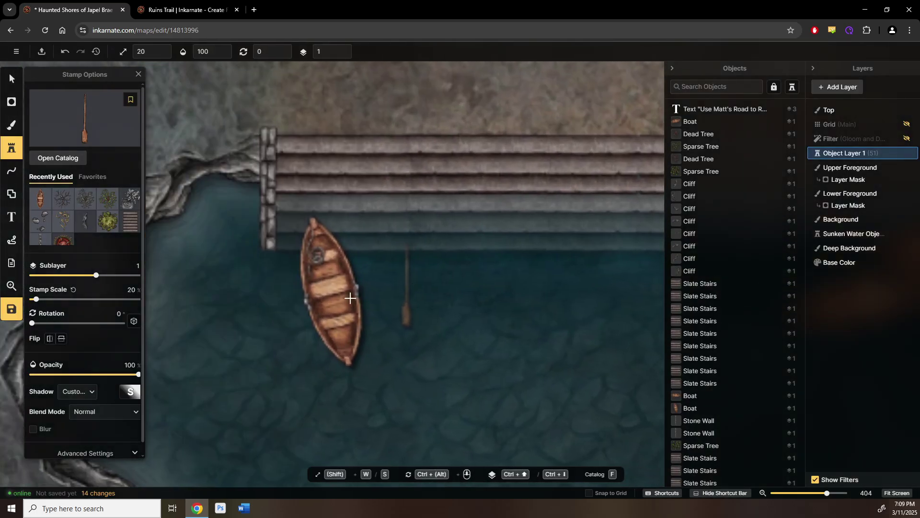
pyautogui.scroll(5, 328, 308)
pyautogui.click(318, 306)
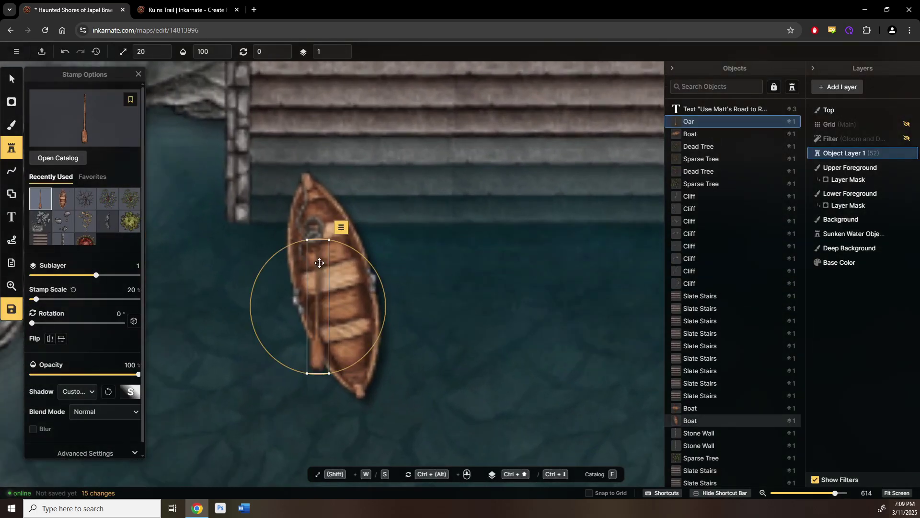
pyautogui.moveTo(297, 243); pyautogui.dragTo(391, 300)
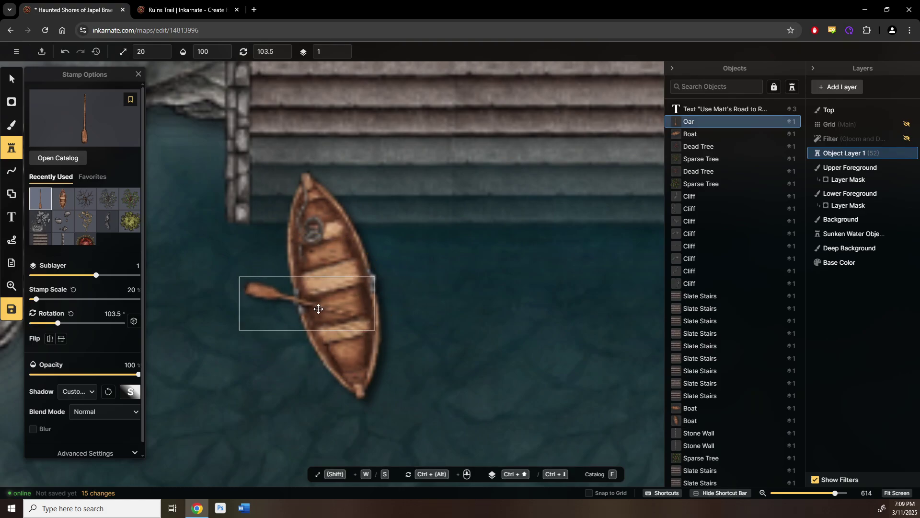
# - Add a second oar rotated to 224°, reaching over the right side of the left boat
pyautogui.click(398, 239)
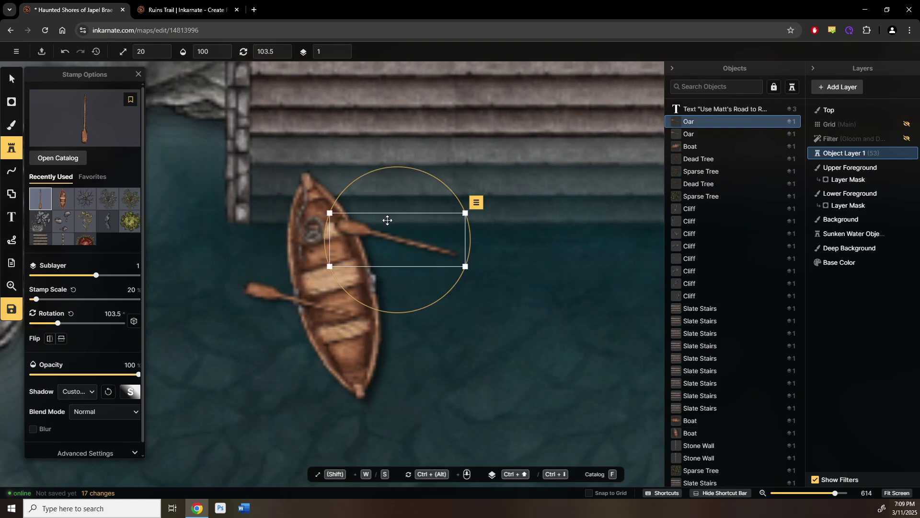
pyautogui.keyDown('ctrl'); pyautogui.scroll(-7, 387, 220); pyautogui.keyUp('ctrl')
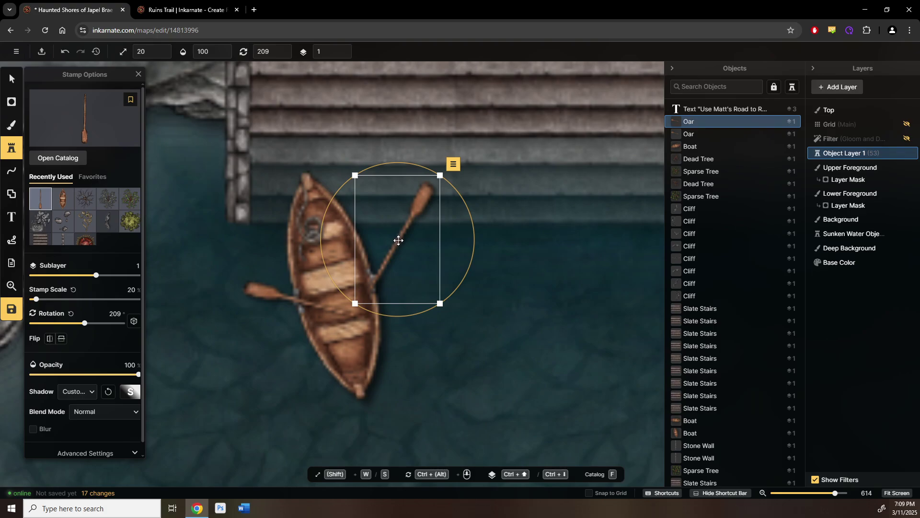
pyautogui.keyDown('ctrl'); pyautogui.scroll(-1, 387, 259); pyautogui.keyUp('ctrl')
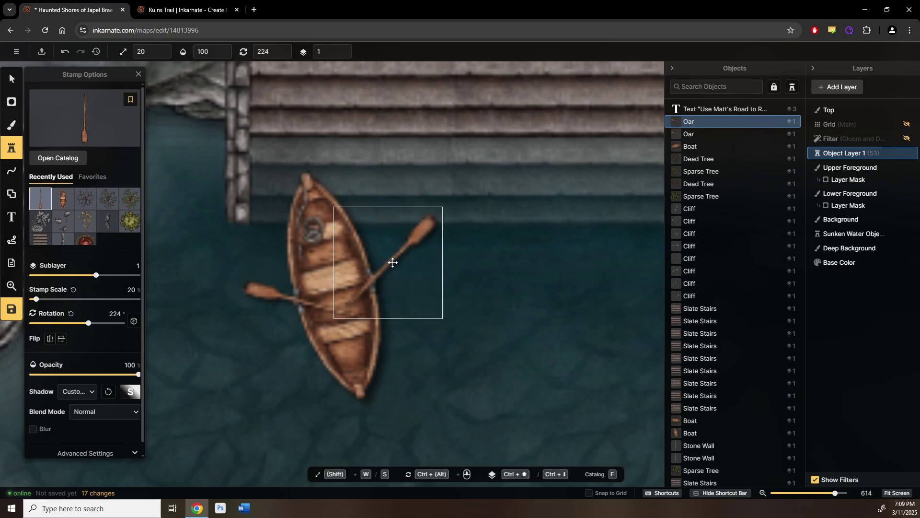
pyautogui.click(392, 262)
# - Search the Fantasy Battlemaps stamp catalog for "clip" and close the catalog
pyautogui.click(70, 160)
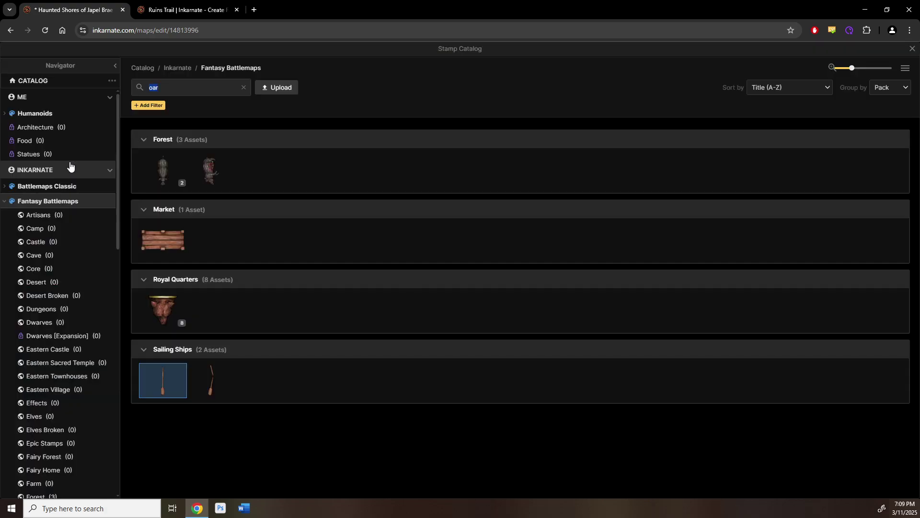
pyautogui.write('clip')
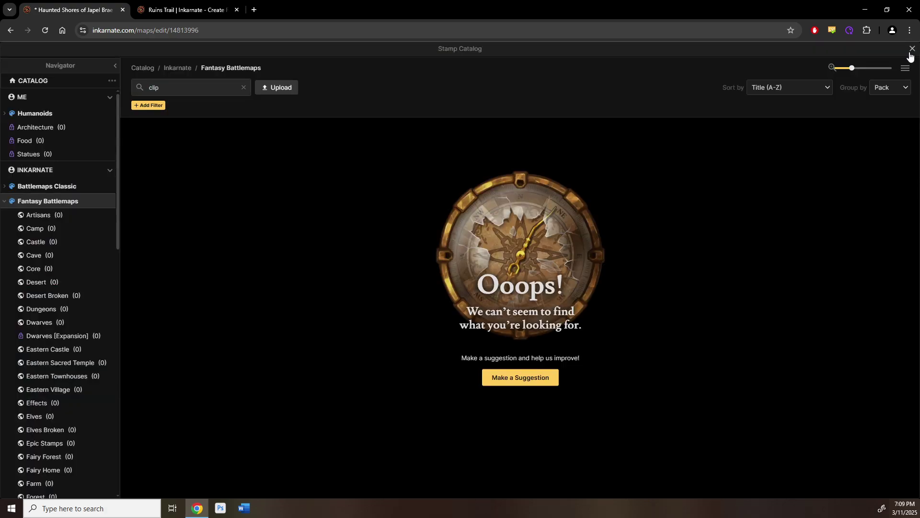
pyautogui.press('Escape')
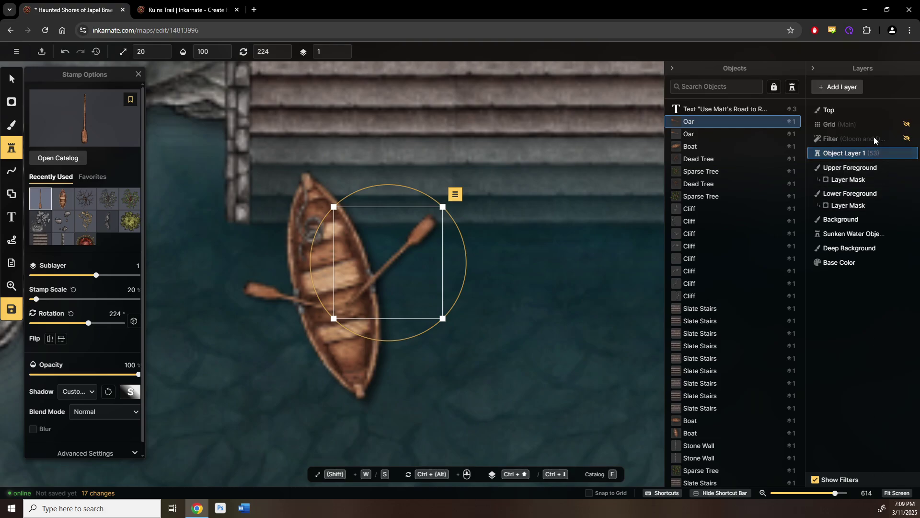
# - Add an object layer directly above Object Layer 1 and choose the Clipping Mask Soft Edge stamp from the whole Inkarnate catalog
pyautogui.click(852, 89)
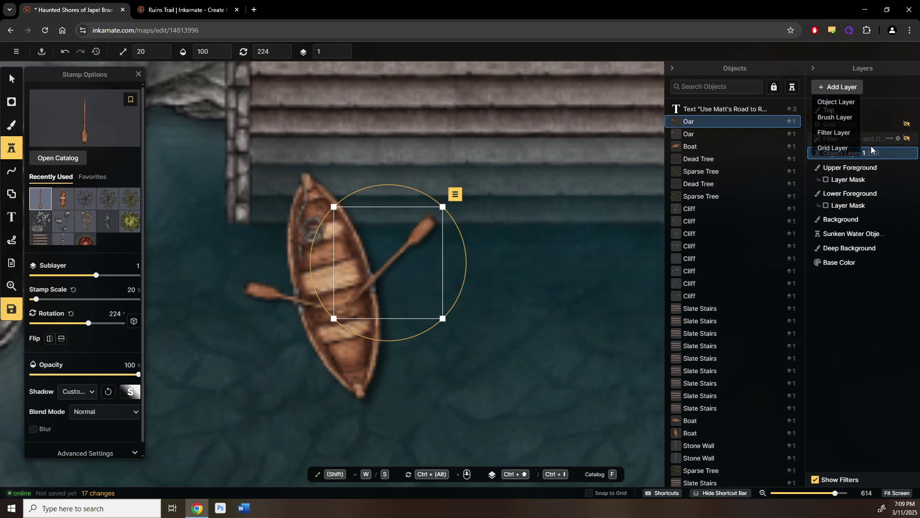
pyautogui.click(851, 105)
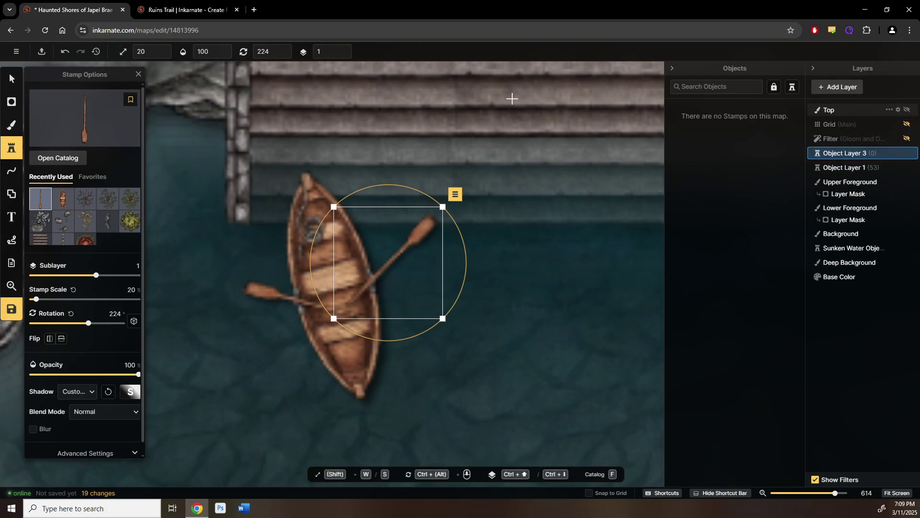
pyautogui.click(58, 157)
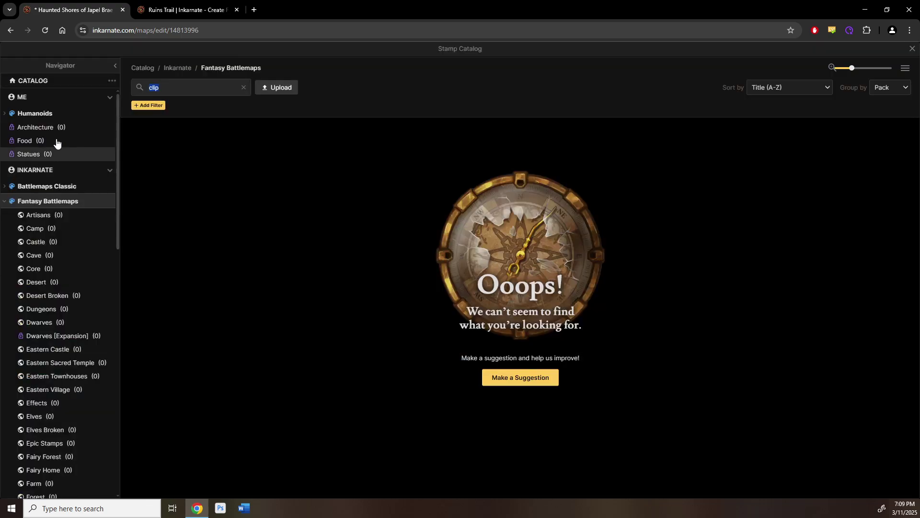
pyautogui.click(35, 170)
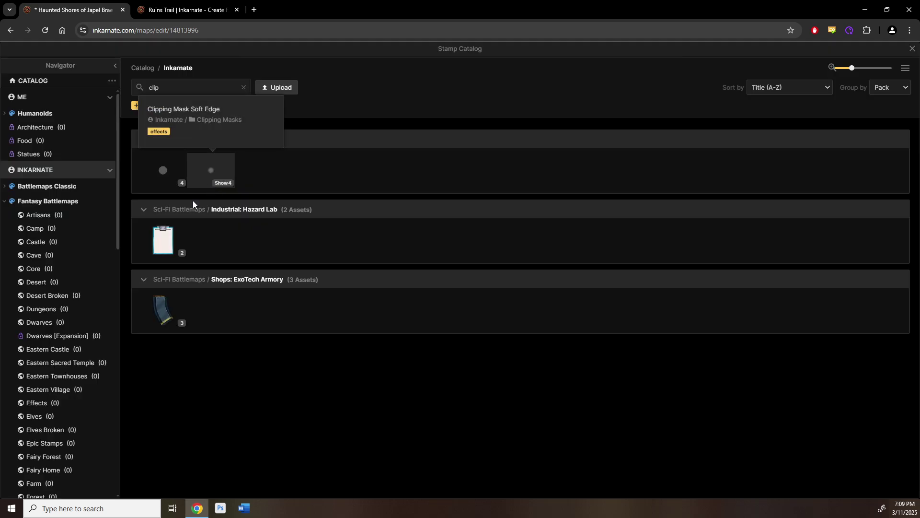
pyautogui.click(163, 171)
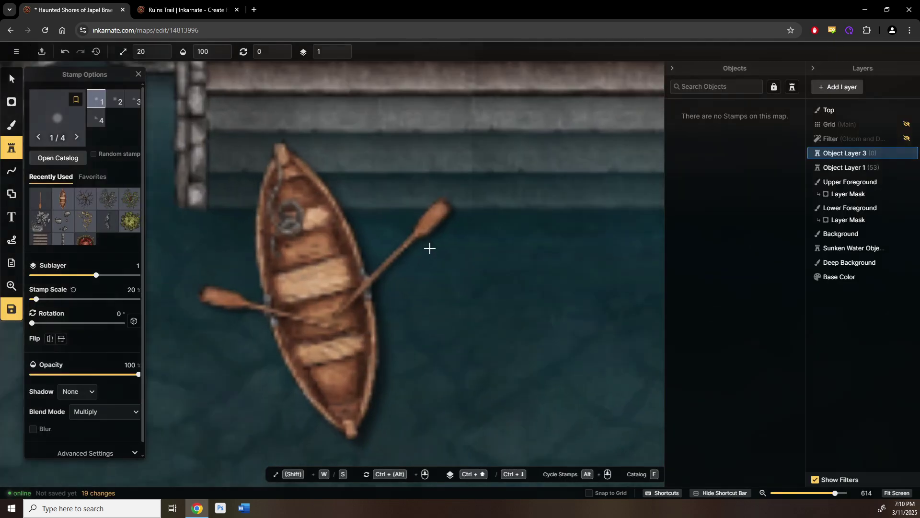
# - Place the soft circle clip mask beside the boat's right oar and reduce its scale to 14%
pyautogui.moveTo(429, 243); pyautogui.dragTo(431, 226)
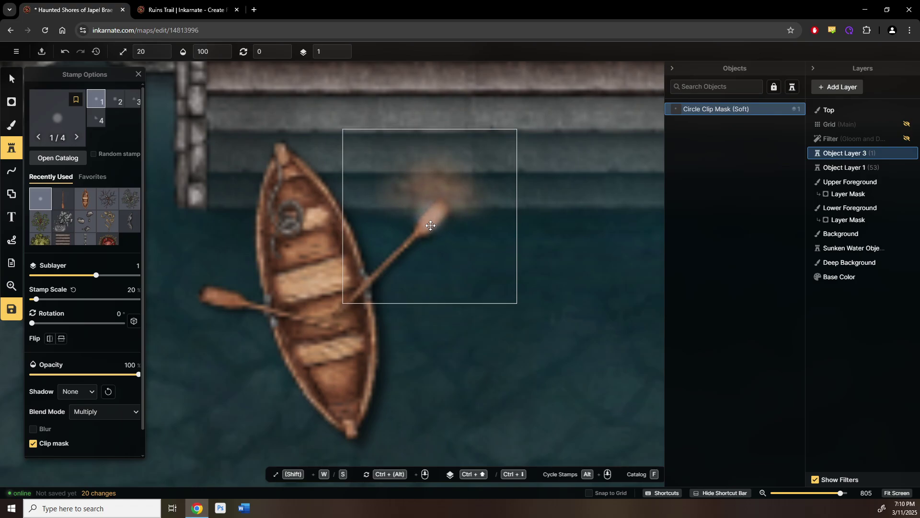
pyautogui.moveTo(405, 262); pyautogui.dragTo(395, 281)
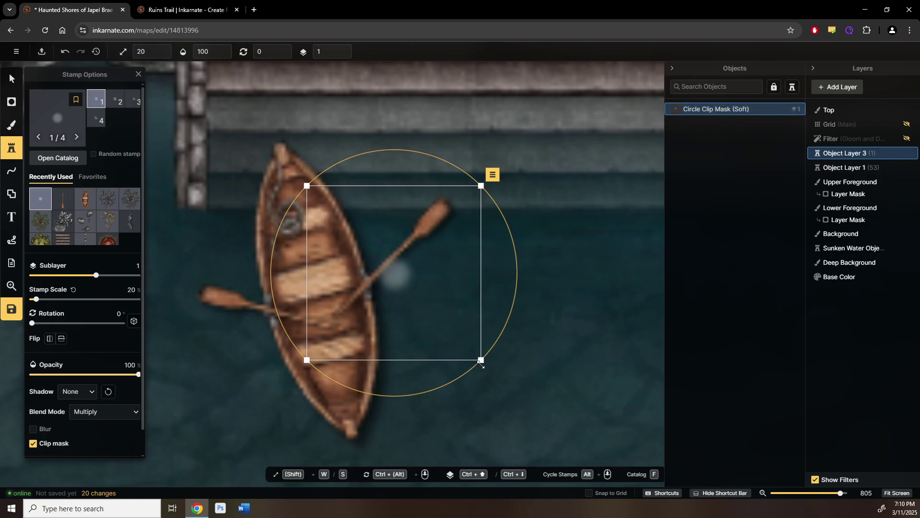
pyautogui.moveTo(481, 359); pyautogui.dragTo(425, 304)
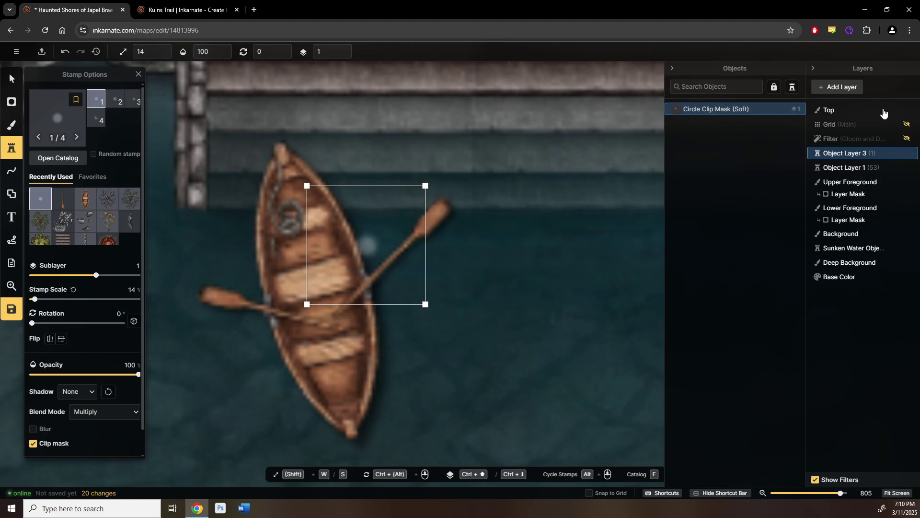
# - Move both oars from Object Layer 1 to Object Layer 3
pyautogui.click(849, 172)
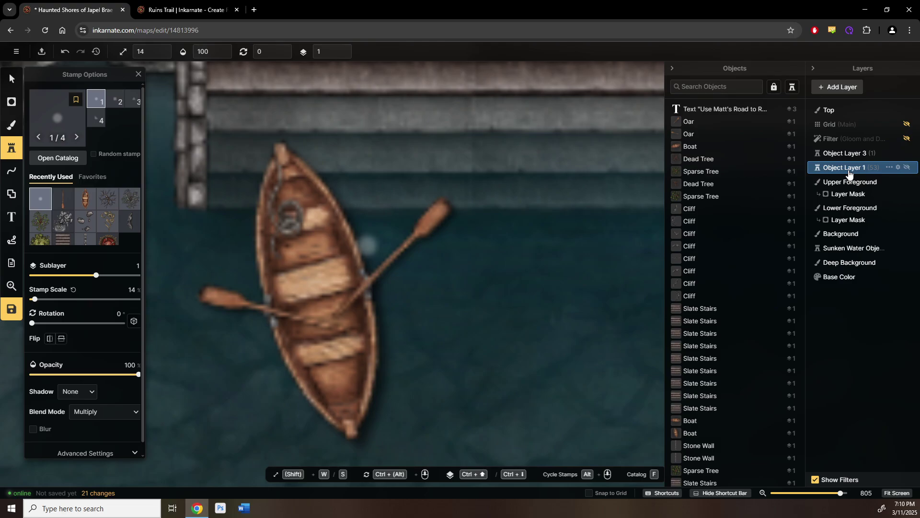
pyautogui.click(699, 122)
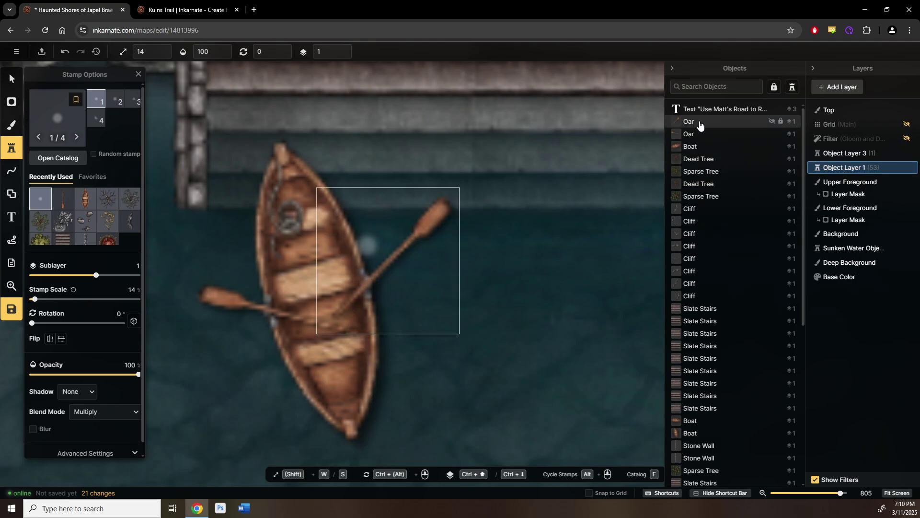
pyautogui.keyDown('shift'); pyautogui.click(692, 136); pyautogui.keyUp('shift')
pyautogui.rightClick(692, 136)
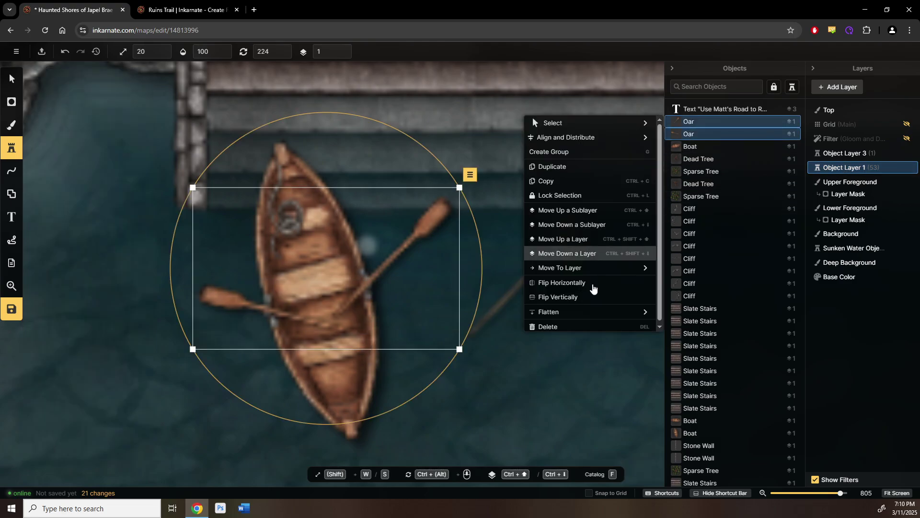
pyautogui.moveTo(587, 272)
pyautogui.click(474, 268)
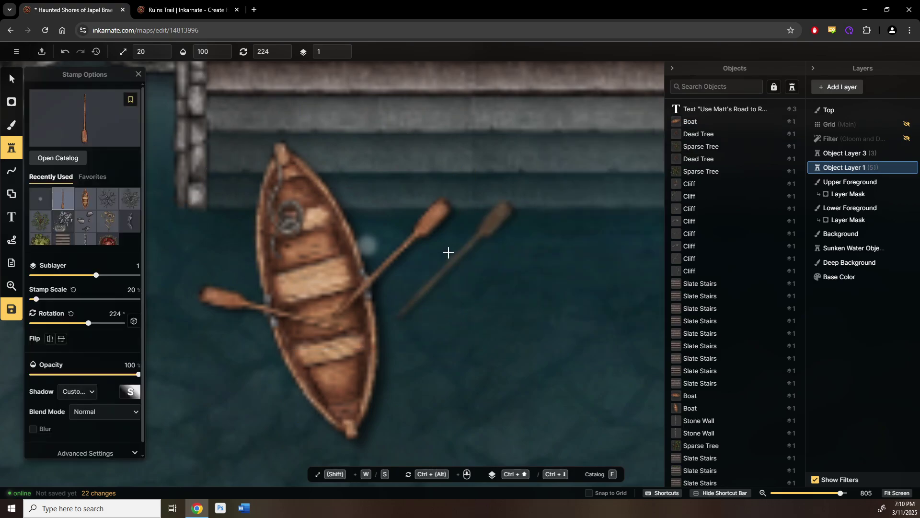
# - Try the soft clip mask over the right oar at the boat's side, rotate it to 225°, and shift it onto the open water
pyautogui.click(844, 153)
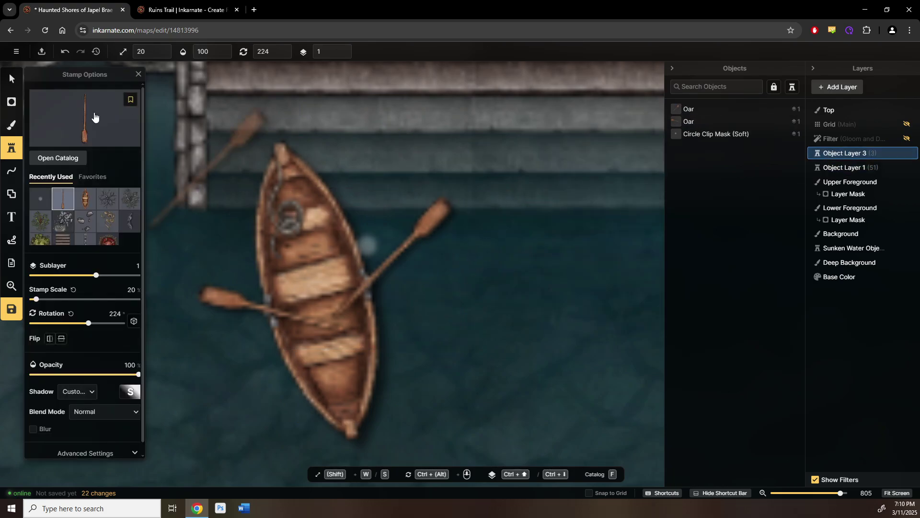
pyautogui.click(14, 78)
pyautogui.click(367, 247)
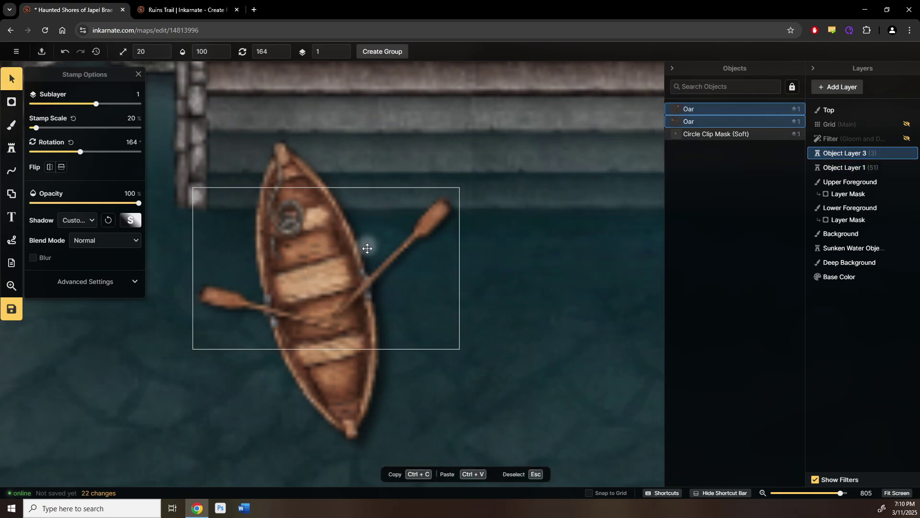
pyautogui.moveTo(370, 274); pyautogui.dragTo(369, 289)
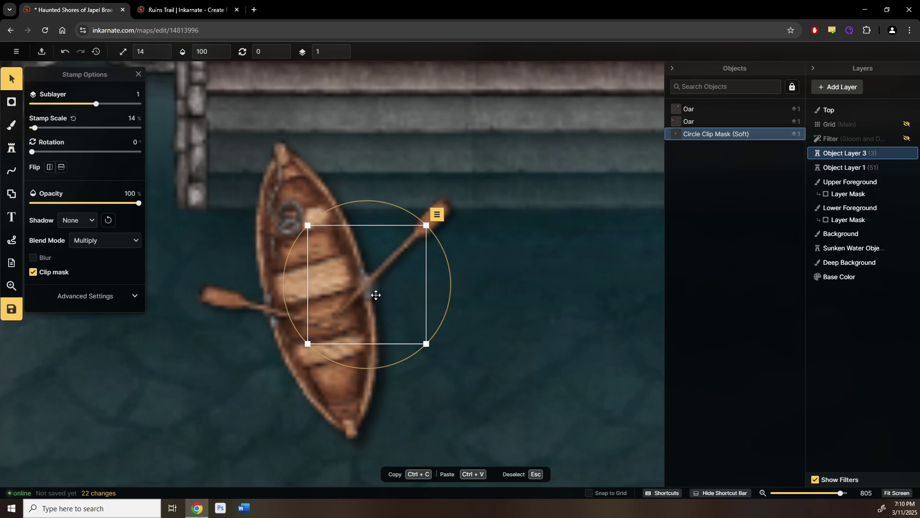
pyautogui.scroll(6, 375, 294)
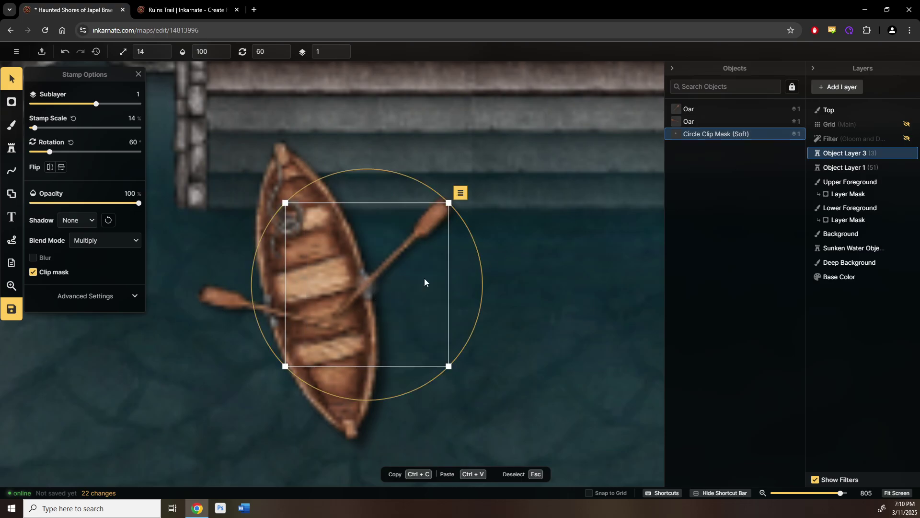
pyautogui.scroll(-11, 391, 288)
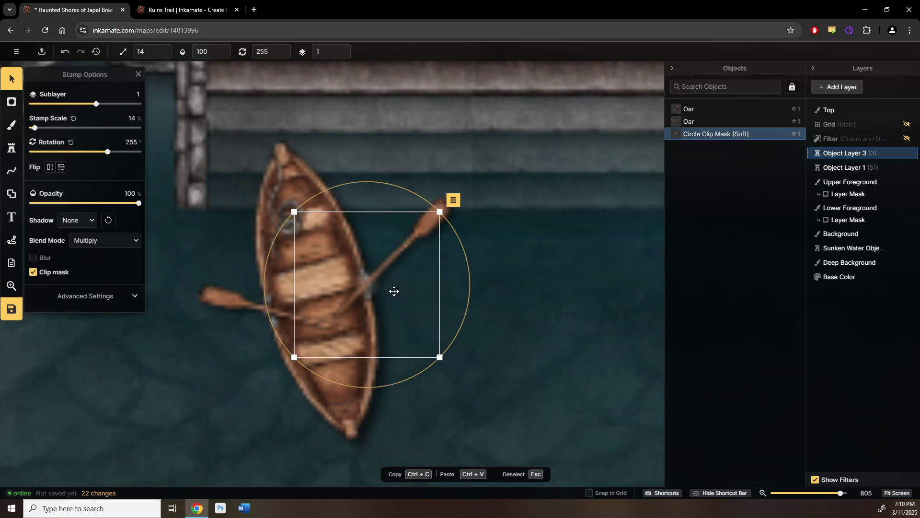
pyautogui.scroll(-2, 394, 291)
pyautogui.scroll(-2, 393, 291)
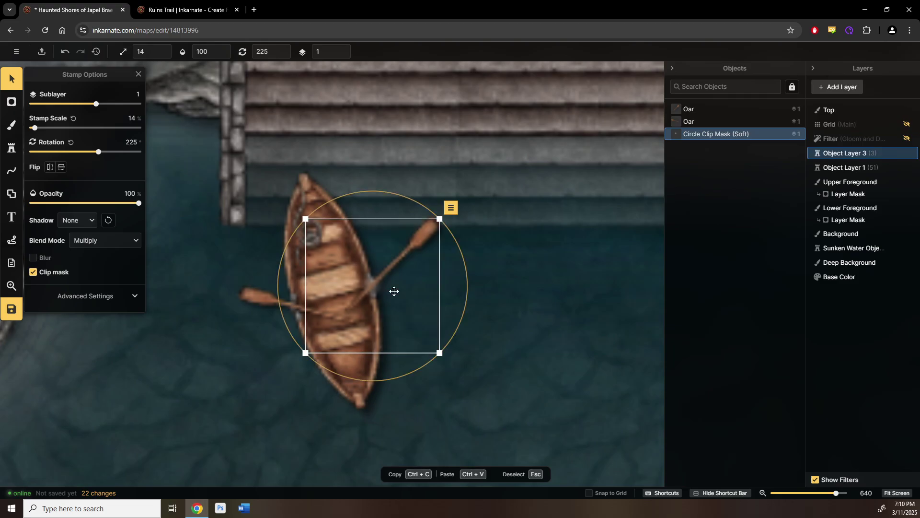
pyautogui.moveTo(377, 293); pyautogui.dragTo(469, 293)
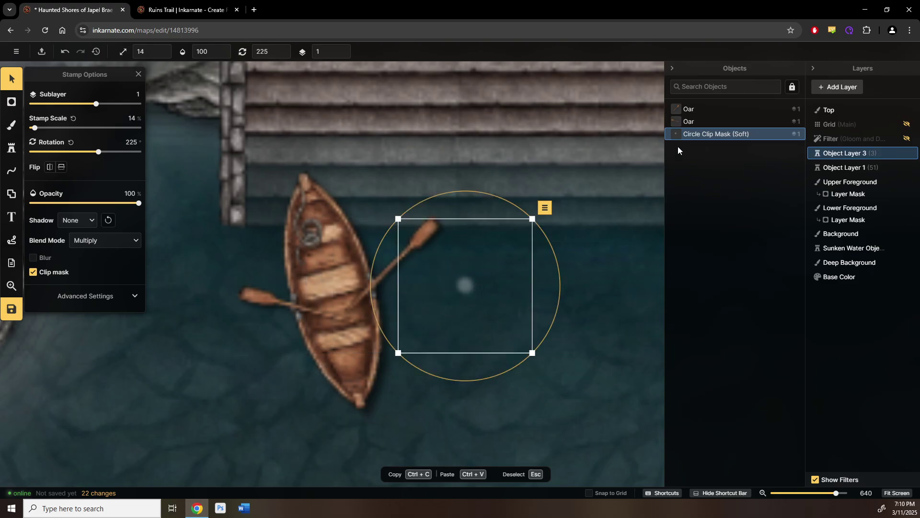
# - Raise the soft clip mask to sublayer 3, above the oars, and move it to where the right oar crosses the hull
pyautogui.moveTo(711, 133)
pyautogui.mouseDown()
pyautogui.moveTo(712, 102)
pyautogui.moveTo(705, 129)
pyautogui.mouseUp()
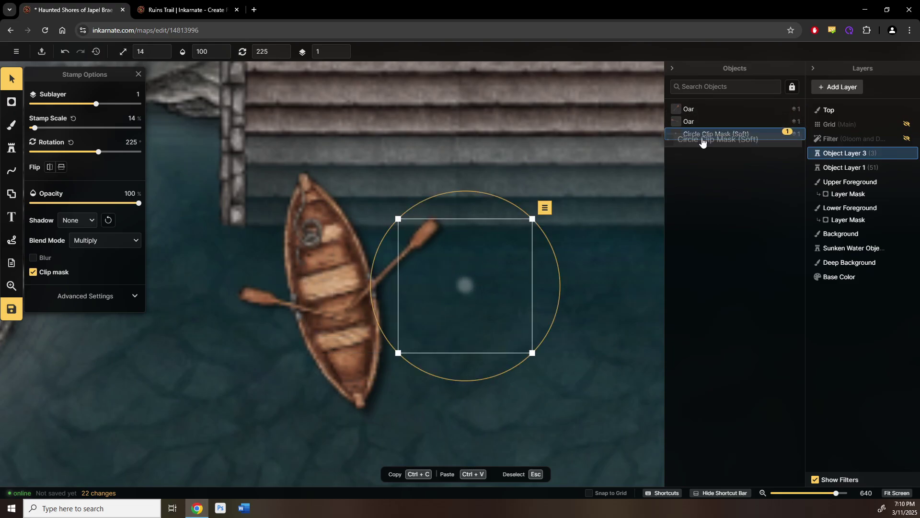
pyautogui.click(342, 49)
pyautogui.click(342, 49)
pyautogui.scroll(3, 398, 243)
pyautogui.moveTo(484, 290); pyautogui.dragTo(366, 292)
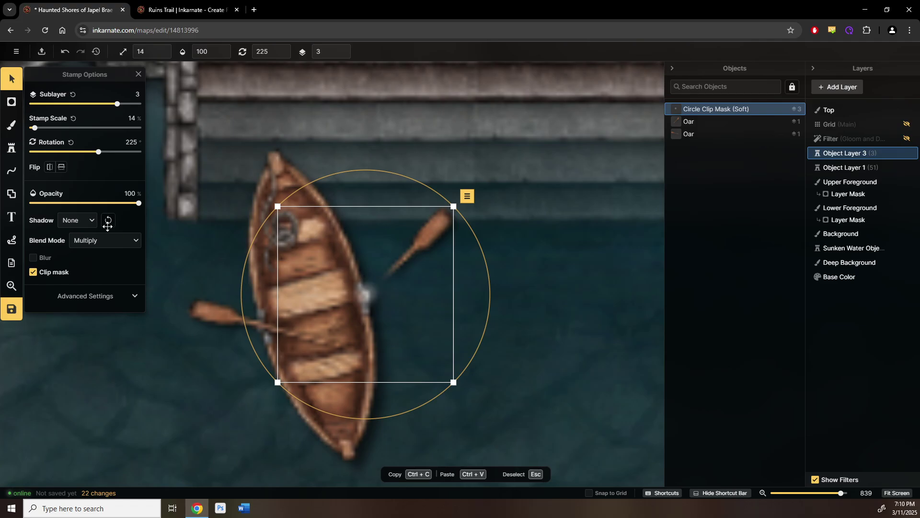
# - Delete the soft clip mask and choose the hard-edged circle clip mask from the stamp catalog
pyautogui.press('Delete')
pyautogui.click(11, 147)
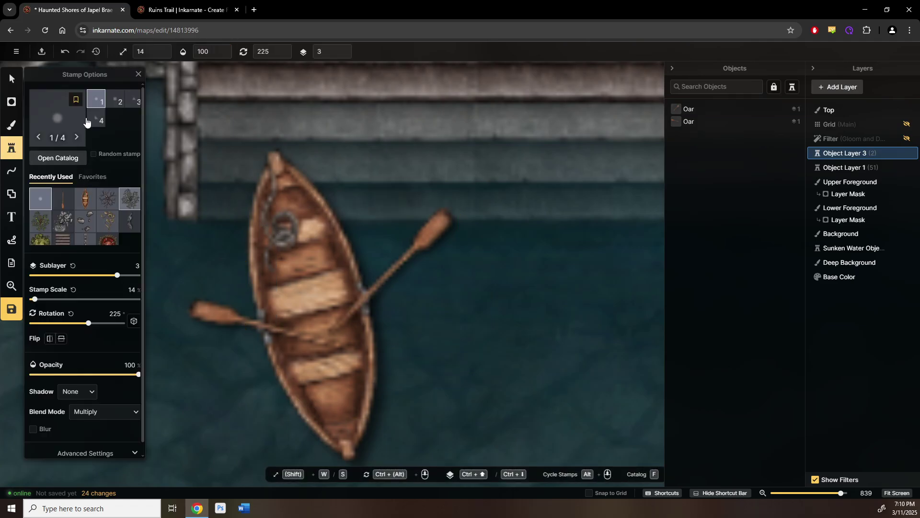
pyautogui.click(68, 157)
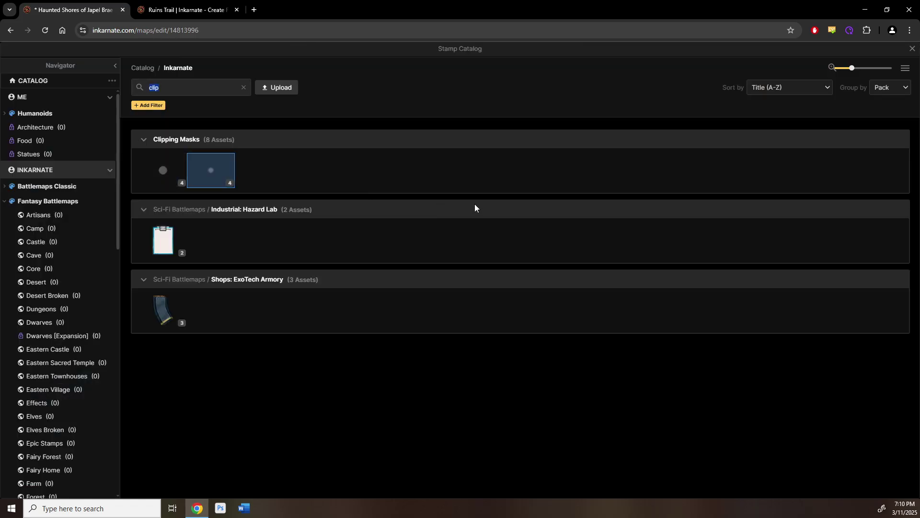
pyautogui.click(165, 171)
# - Place the hard circle clip mask near the right oar's shaft and shrink it to a scale of 1%
pyautogui.scroll(2, 376, 274)
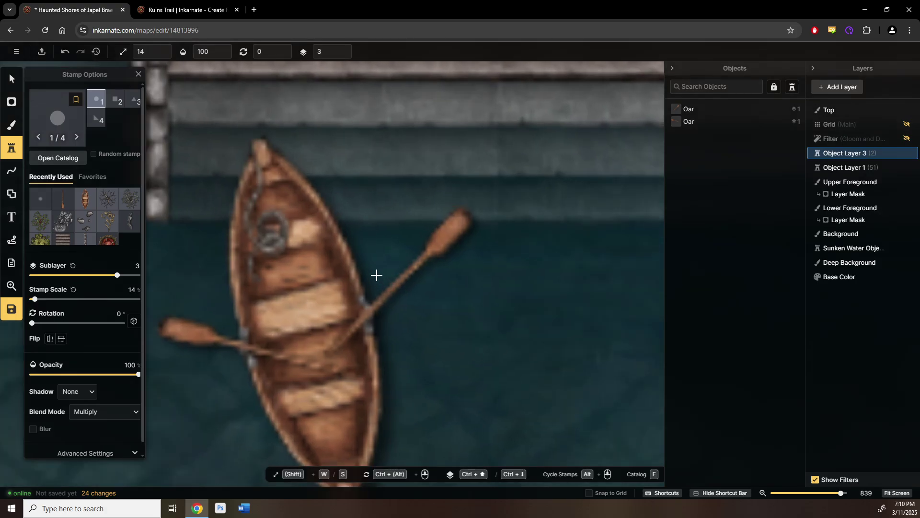
pyautogui.click(387, 322)
pyautogui.moveTo(387, 321); pyautogui.dragTo(370, 306)
pyautogui.press('s')
pyautogui.press('s')
pyautogui.press('s')
pyautogui.press('s')
pyautogui.press('s')
pyautogui.press('s')
pyautogui.press('s')
pyautogui.press('s')
pyautogui.press('s')
pyautogui.press('s')
pyautogui.press('s')
pyautogui.press('s')
pyautogui.press('s')
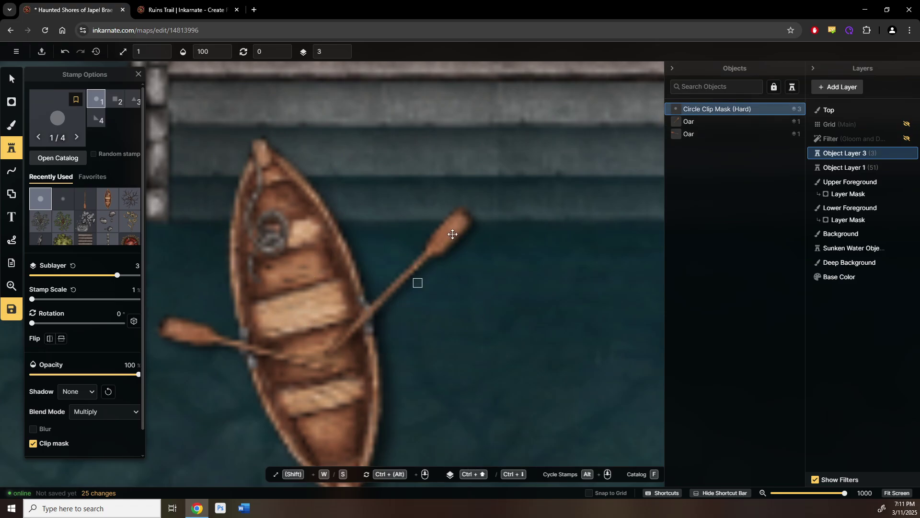
# - Enlarge the hard circle clip mask to 41% and move it onto the water beside the boat, below the right oar's blade
pyautogui.press('w')
pyautogui.press('w')
pyautogui.press('w')
pyautogui.press('w')
pyautogui.moveTo(445, 239); pyautogui.dragTo(417, 341)
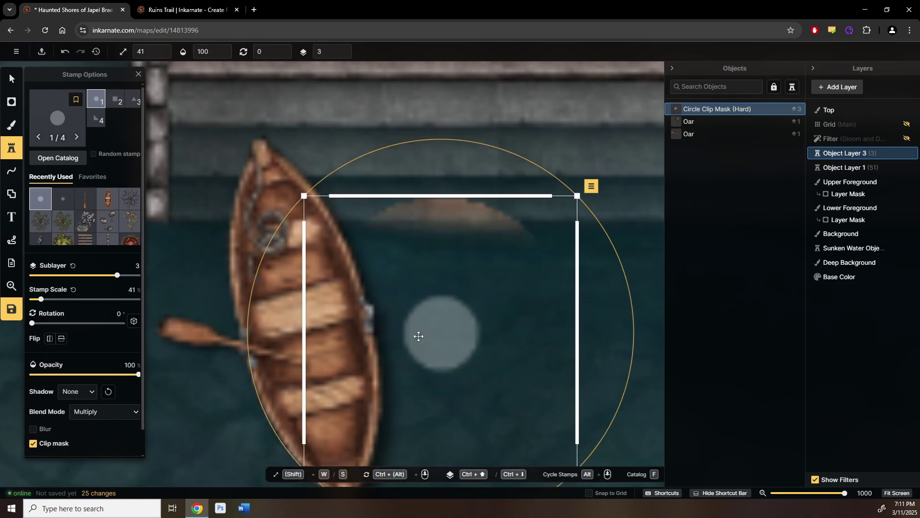
# - Switch the hard mask's clipping off and back on to compare its effect on the right oar
pyautogui.scroll(-1, 67, 371)
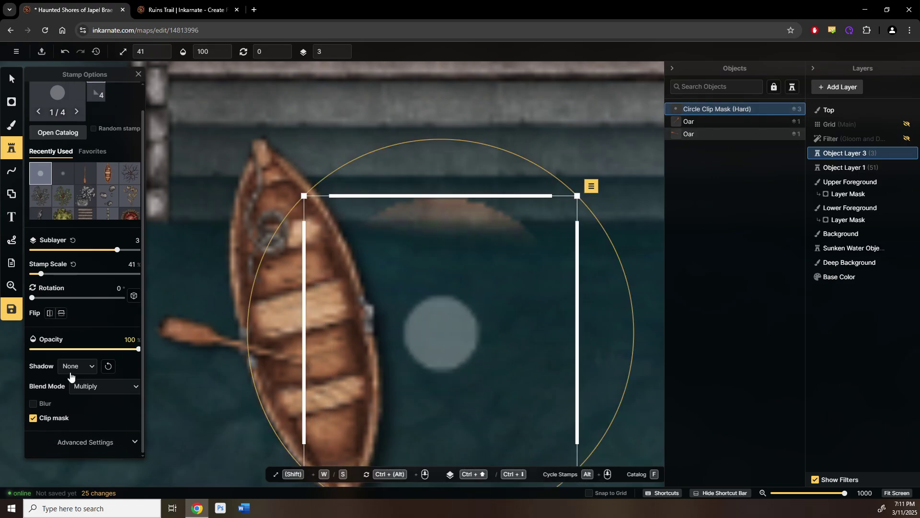
pyautogui.click(52, 419)
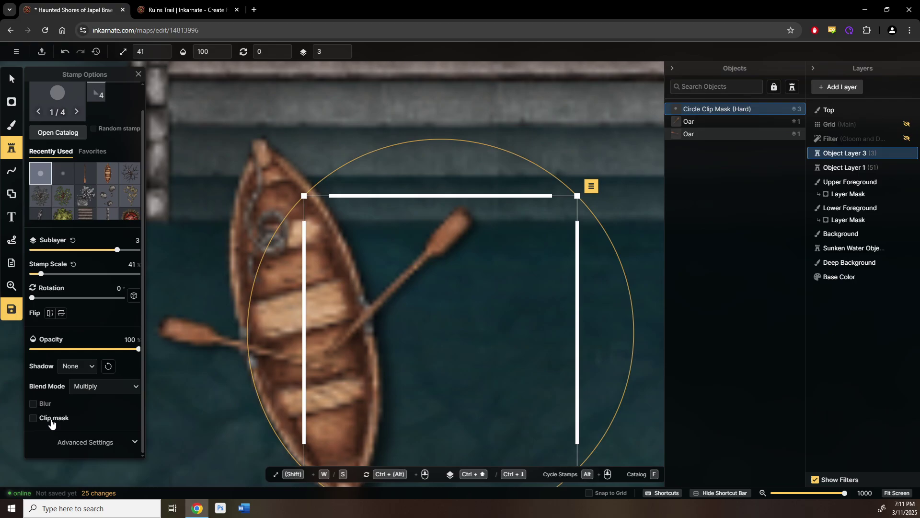
pyautogui.click(52, 420)
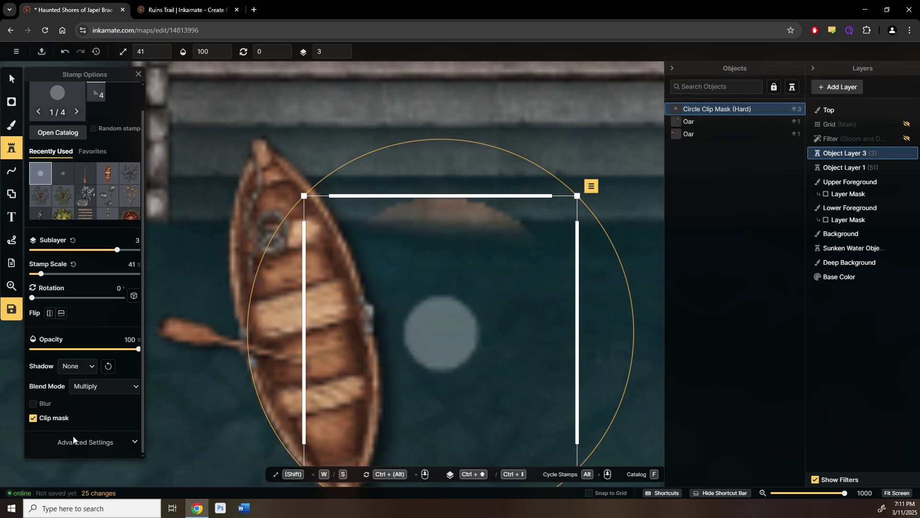
# - Adjust the hard clip mask's colour to hue -180 and saturation 102, and lower its brightness to about 17
pyautogui.click(86, 442)
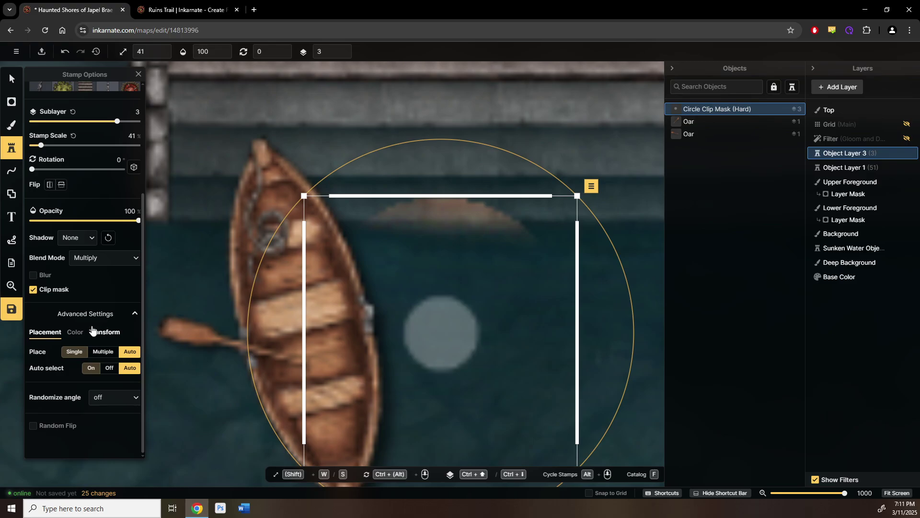
pyautogui.click(75, 332)
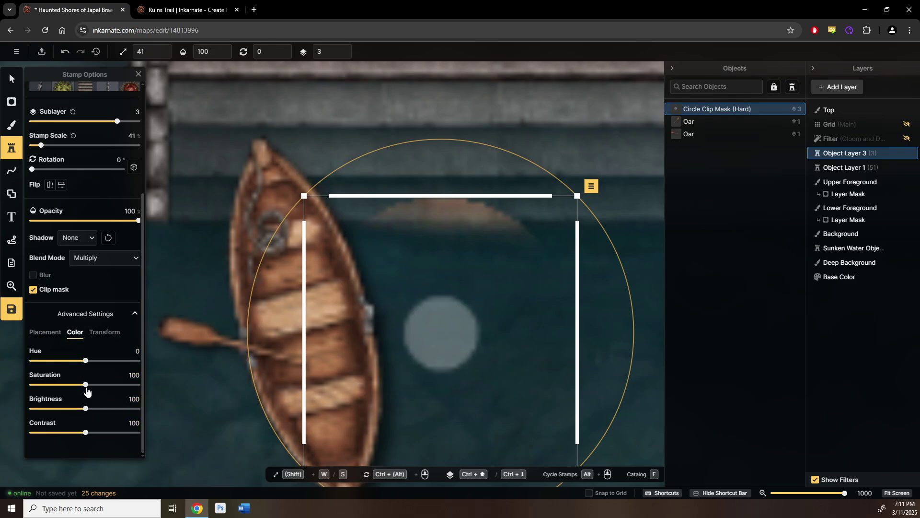
pyautogui.moveTo(81, 385); pyautogui.dragTo(9, 362)
pyautogui.moveTo(85, 408); pyautogui.dragTo(47, 411)
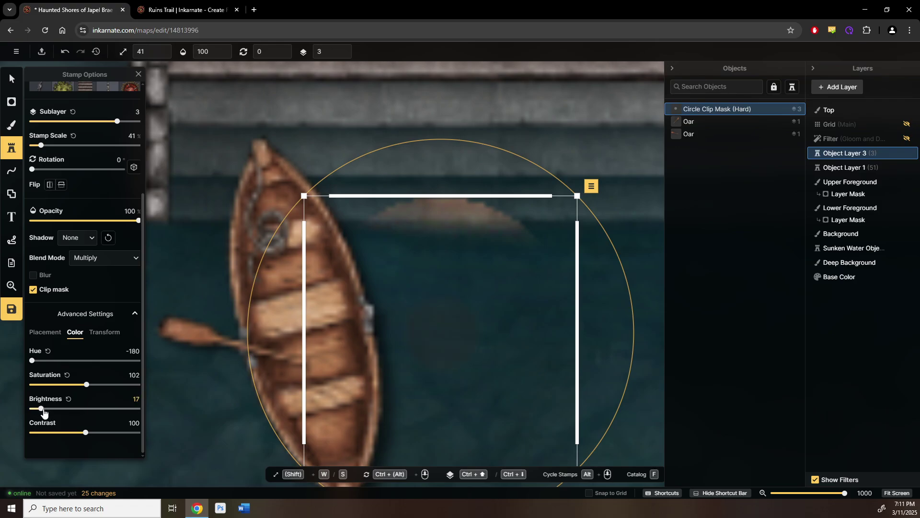
# - Move the hard circle clip mask onto the left boat's right oarlock and shrink it to a 3% scale
pyautogui.moveTo(440, 350); pyautogui.dragTo(371, 326)
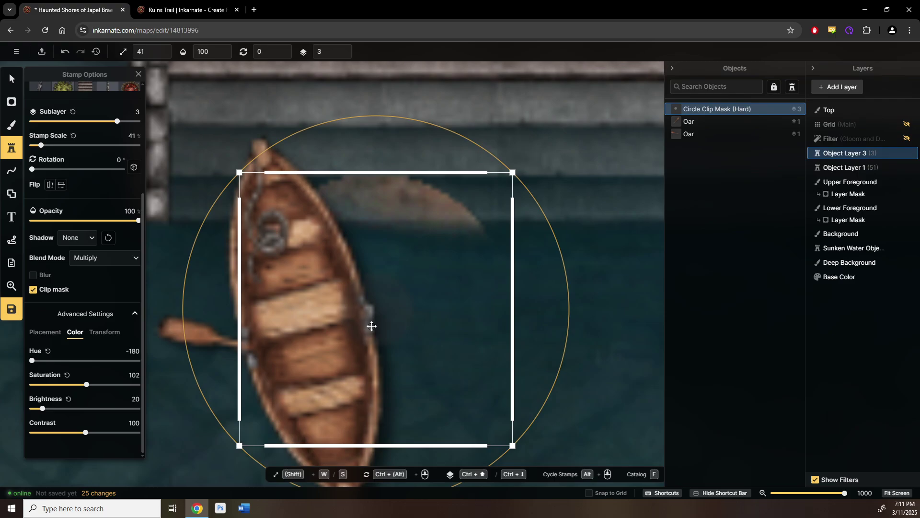
pyautogui.hotkey('shift', 's')
pyautogui.hotkey('shift', 's')
pyautogui.hotkey('shift', 's')
pyautogui.hotkey('shift', 's')
pyautogui.press('w')
pyautogui.press('w')
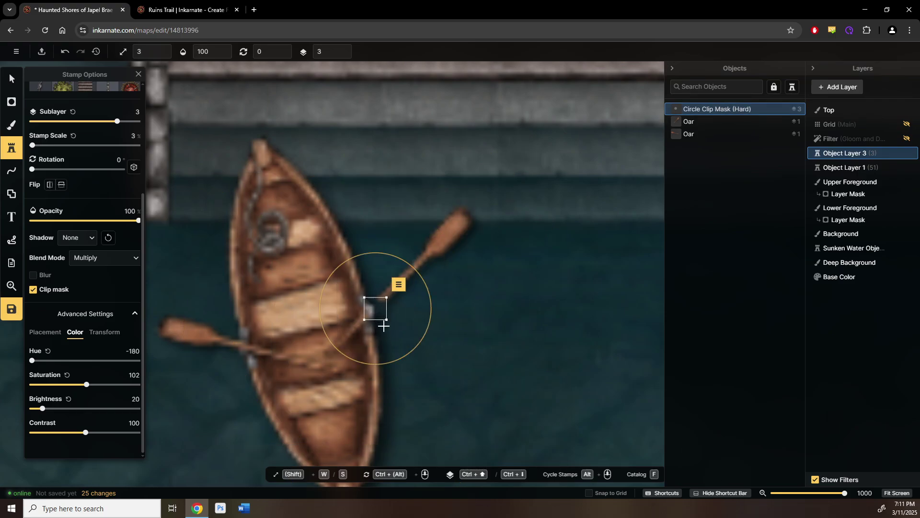
# - Fit the clip mask over the right oarlock at a 2% scale and leave it deselected
pyautogui.moveTo(371, 304); pyautogui.dragTo(367, 308)
pyautogui.press('s')
pyautogui.press('s')
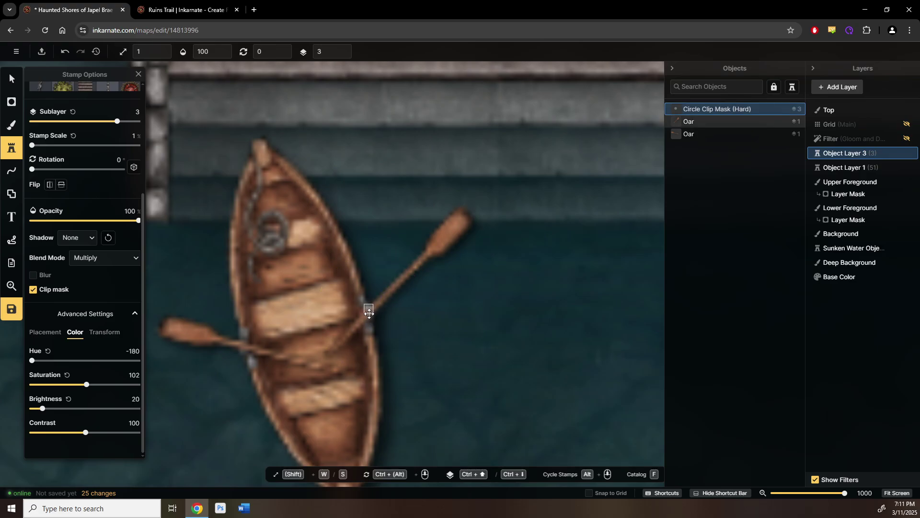
pyautogui.moveTo(372, 322); pyautogui.dragTo(369, 314)
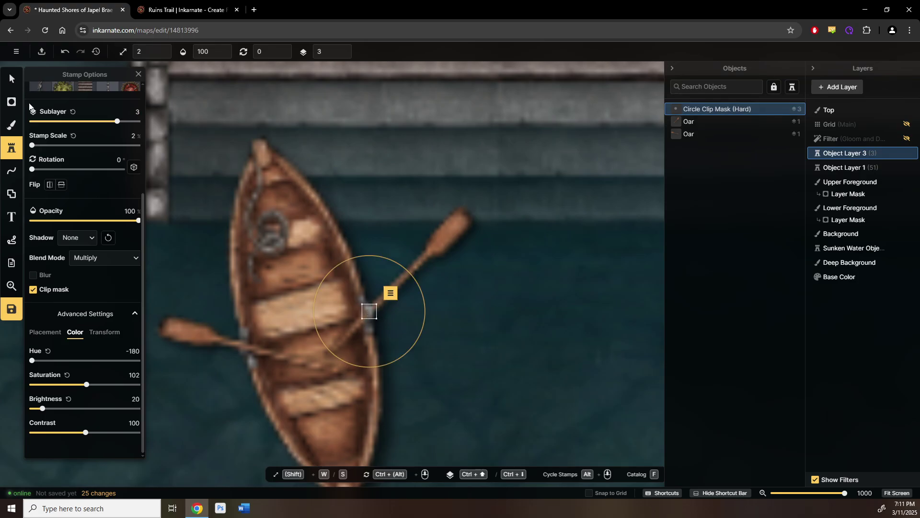
pyautogui.click(18, 85)
pyautogui.click(472, 363)
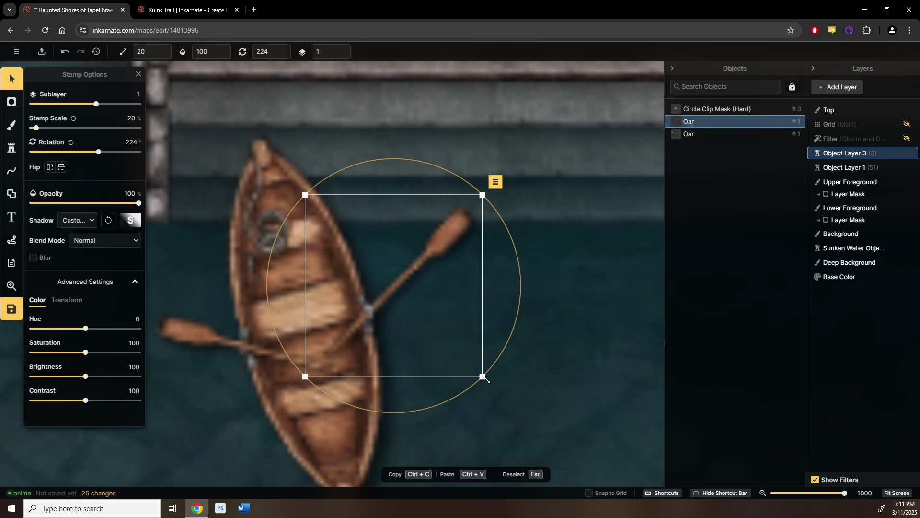
pyautogui.click(489, 378)
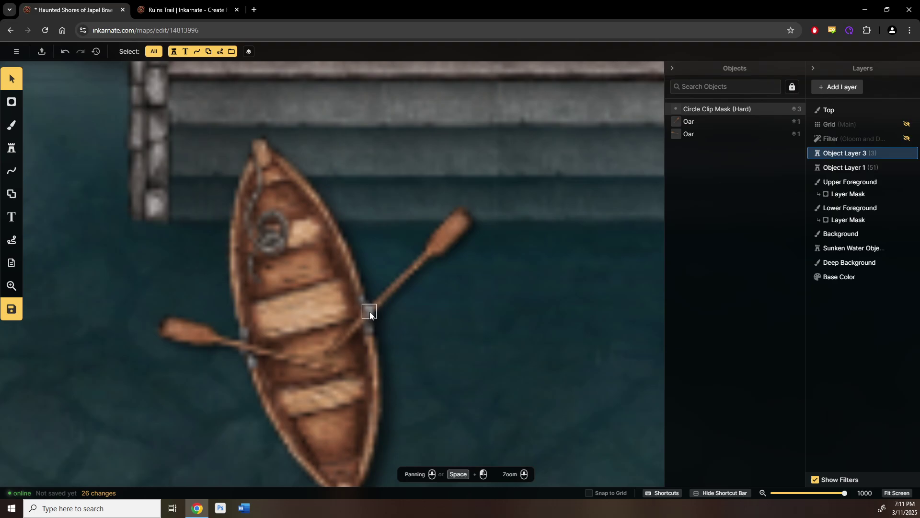
# - Reuse the small hard clip mask as a stamp and place a copy over the same boat's left oarlock
pyautogui.click(370, 315)
pyautogui.click(11, 148)
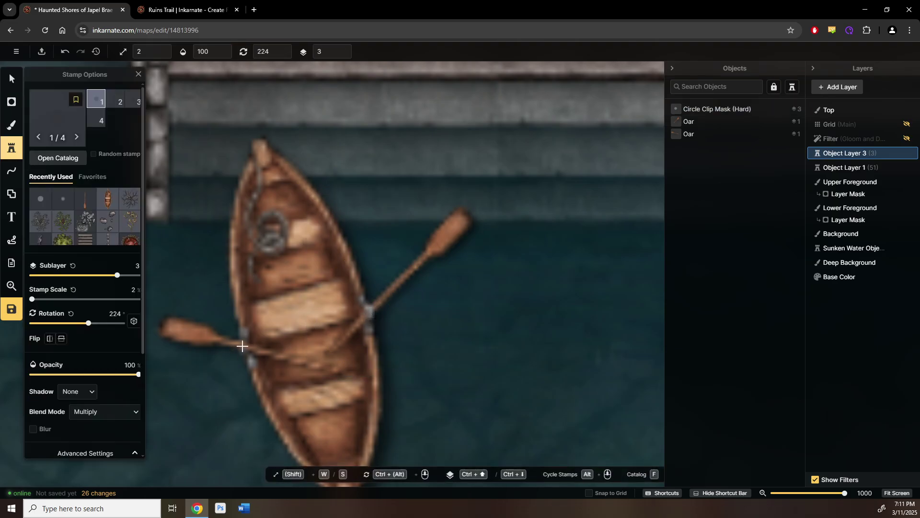
pyautogui.click(243, 346)
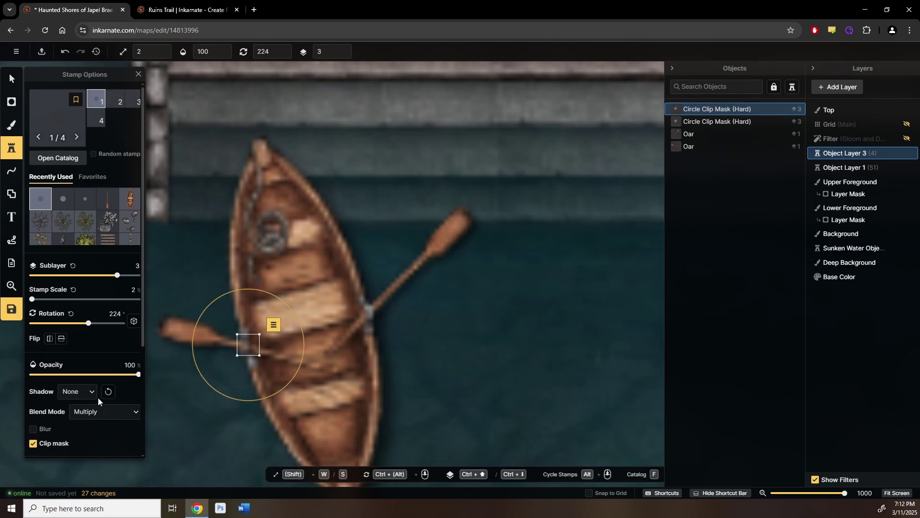
pyautogui.scroll(-3, 91, 420)
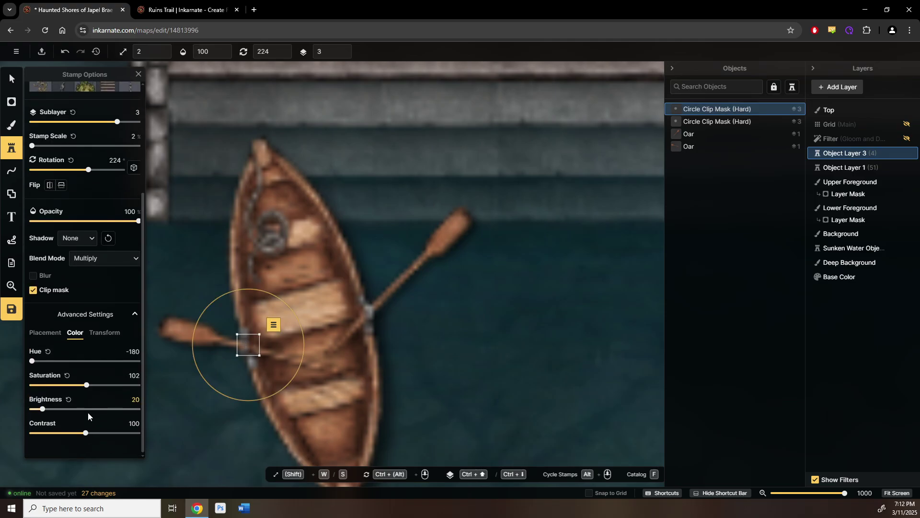
pyautogui.click(12, 78)
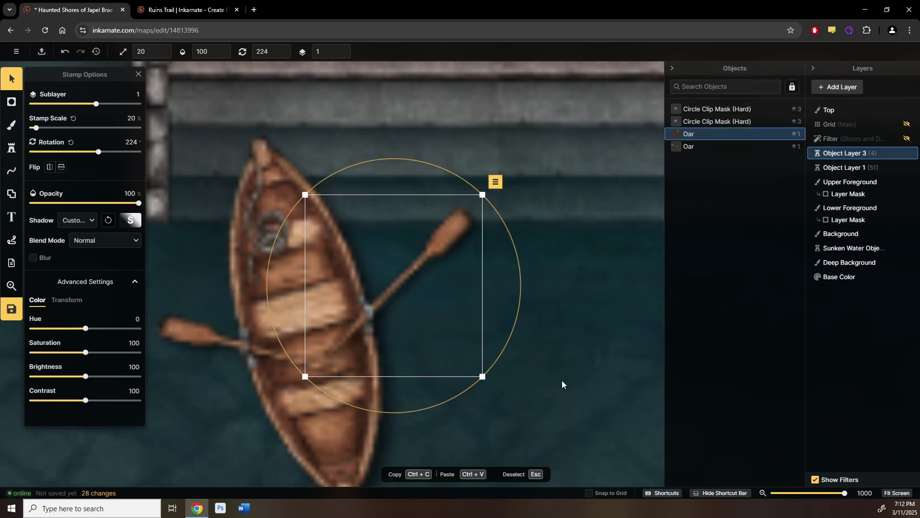
pyautogui.click(562, 381)
pyautogui.scroll(-3, 561, 380)
pyautogui.scroll(1, 438, 370)
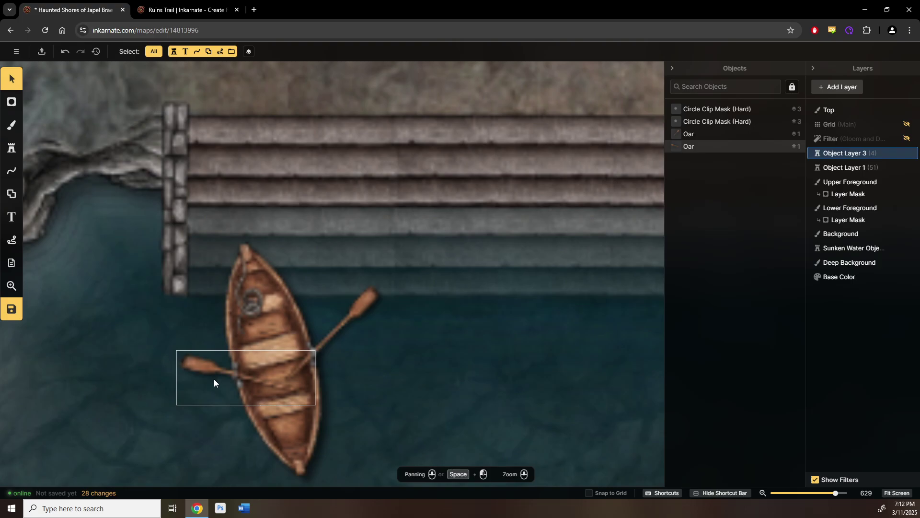
pyautogui.scroll(-1, 424, 345)
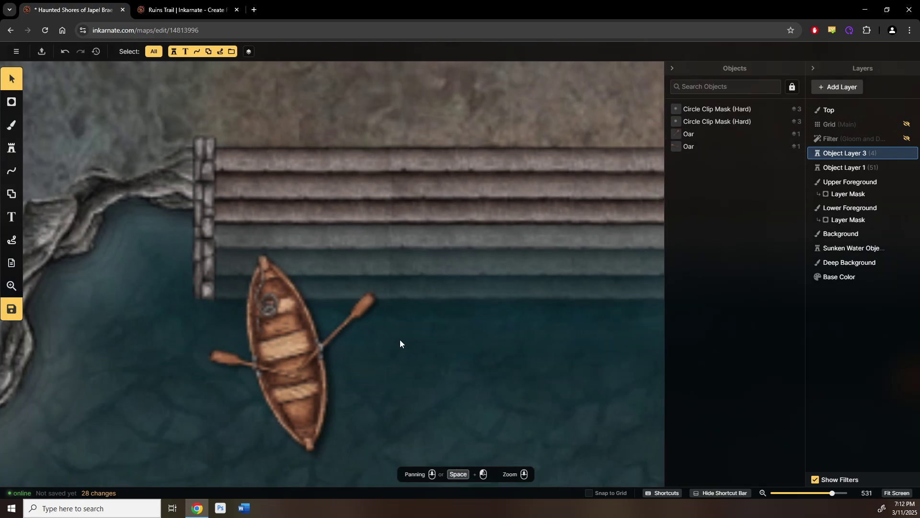
# - Copy the right oar and lay two copies inside the lower of the two overlapping boats, rotating the first to 263 degrees
pyautogui.click(364, 323)
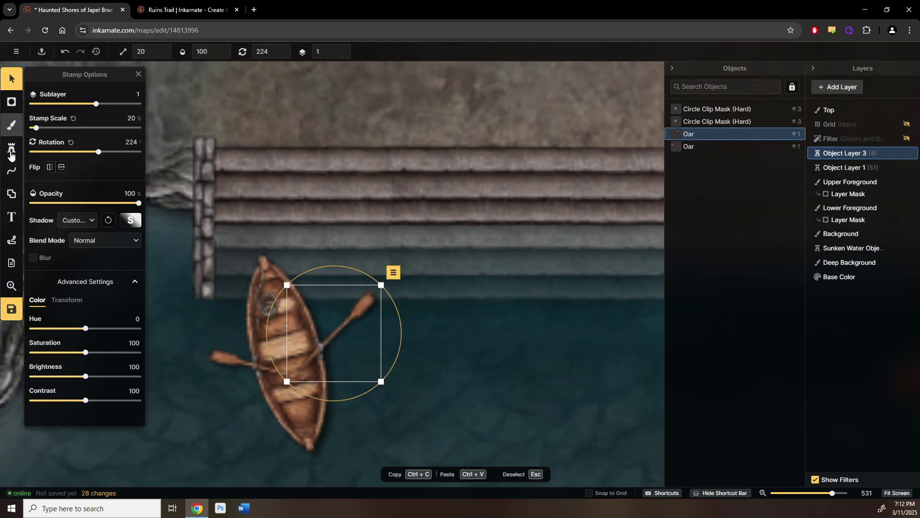
pyautogui.hotkey('ctrl', 'c')
pyautogui.hotkey('ctrl', 'v')
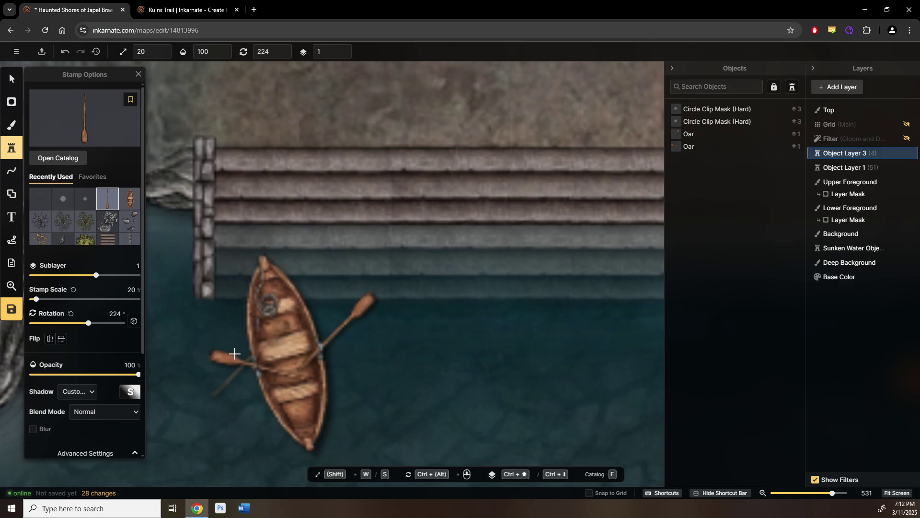
pyautogui.hscroll(10, 577, 362)
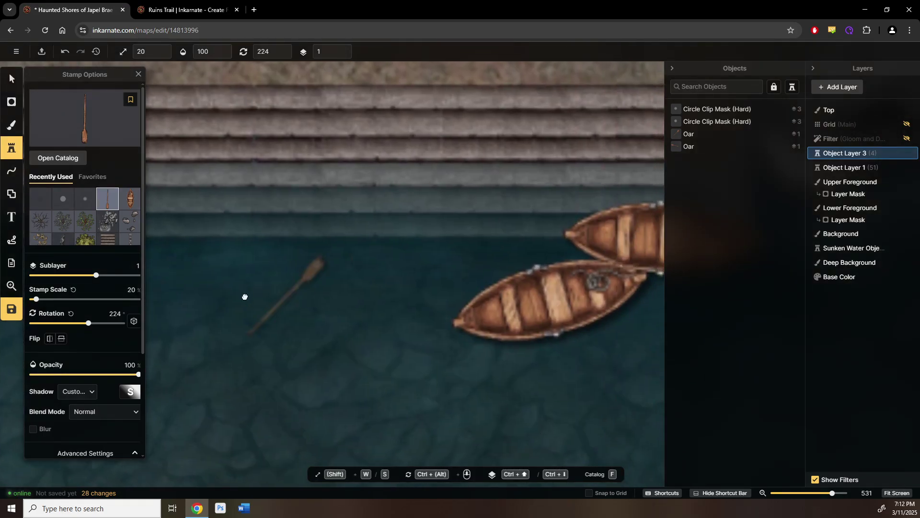
pyautogui.click(388, 292)
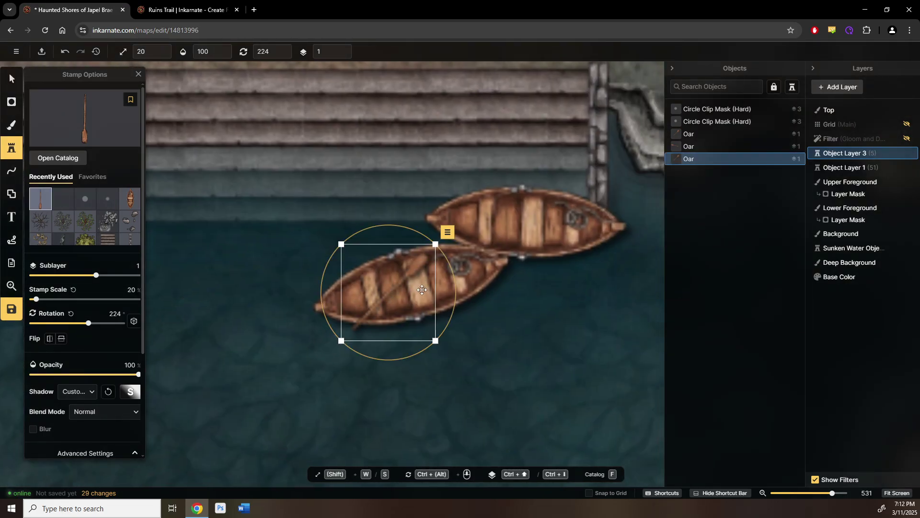
pyautogui.scroll(3, 415, 288)
pyautogui.moveTo(415, 288); pyautogui.dragTo(421, 274)
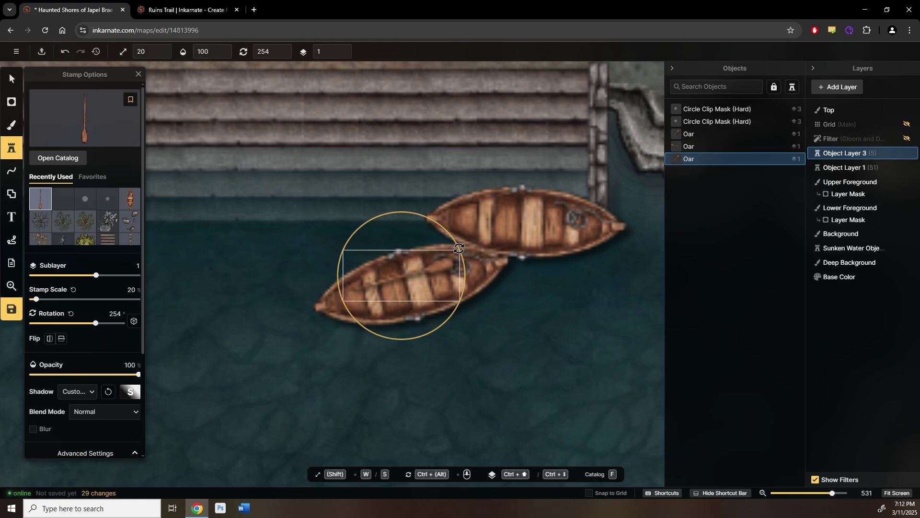
pyautogui.moveTo(458, 245); pyautogui.dragTo(462, 252)
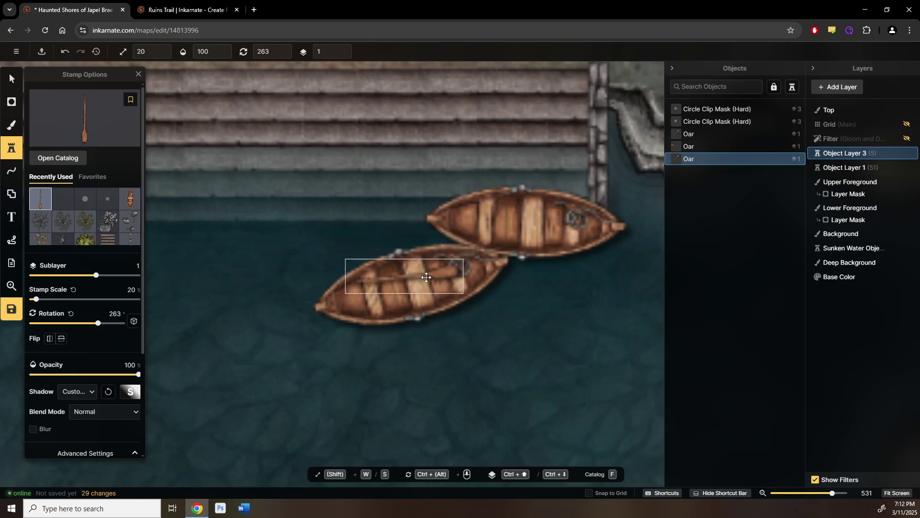
pyautogui.click(376, 365)
pyautogui.moveTo(392, 332); pyautogui.dragTo(406, 228)
# - Place another oar in the upper overlapping boat, rotated to 178 degrees with its blade on the dock steps
pyautogui.click(527, 223)
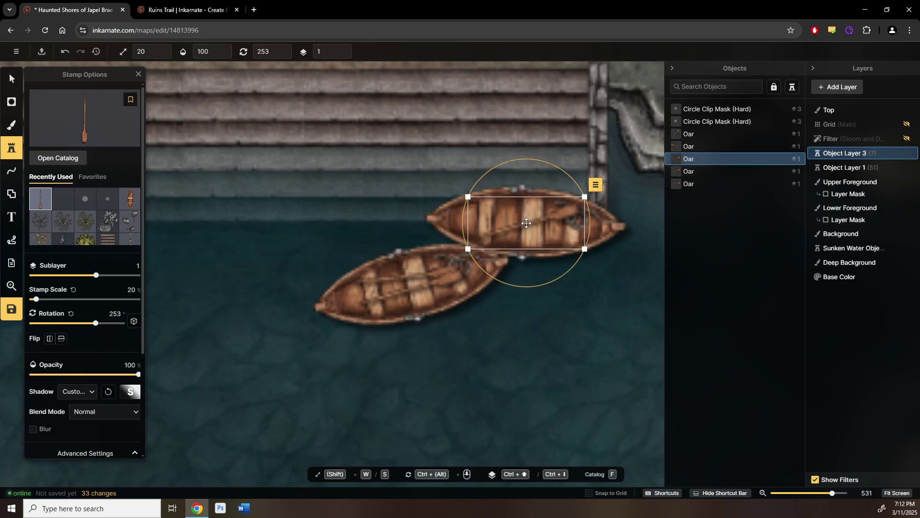
pyautogui.moveTo(524, 223); pyautogui.dragTo(493, 187)
pyautogui.scroll(-3, 509, 215)
pyautogui.scroll(-12, 508, 215)
# - Add a second oar to the upper boat near the coiled rope, rotate it to 208 degrees, and deselect it
pyautogui.click(555, 188)
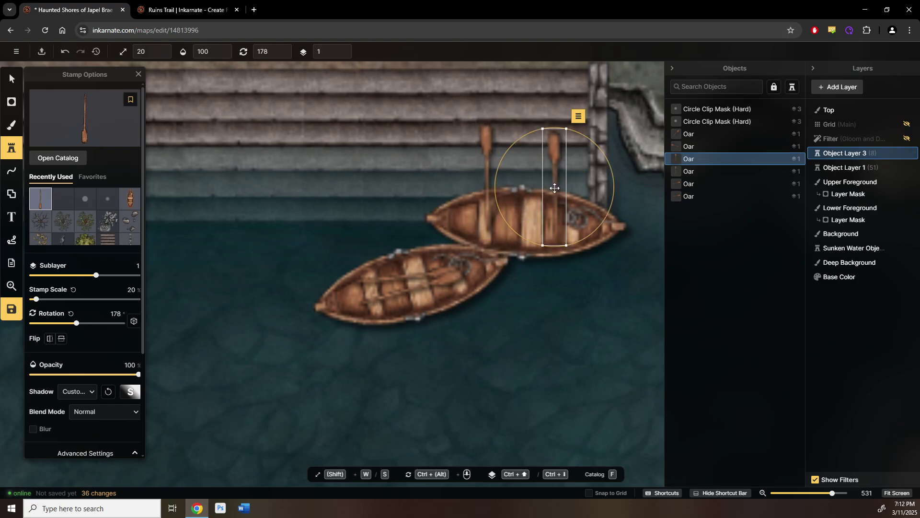
pyautogui.scroll(3, 554, 190)
pyautogui.moveTo(554, 190); pyautogui.dragTo(545, 182)
pyautogui.scroll(3, 544, 183)
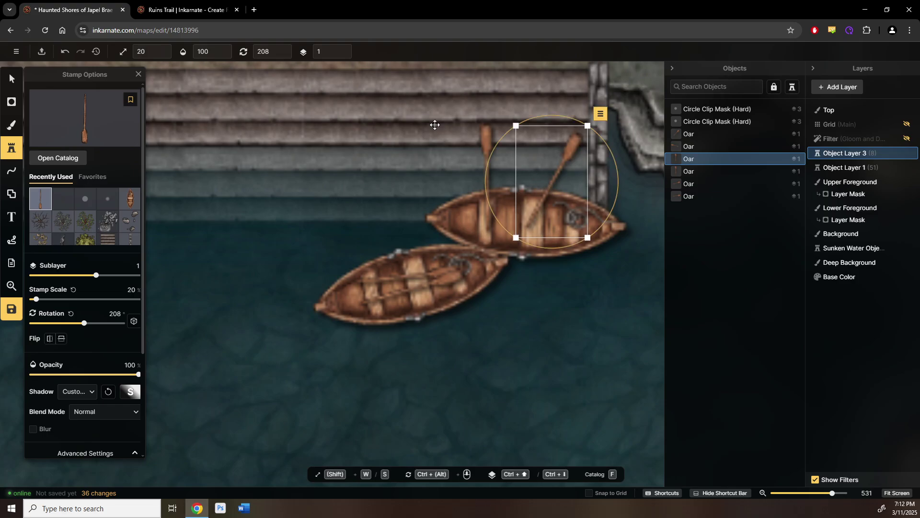
pyautogui.click(11, 79)
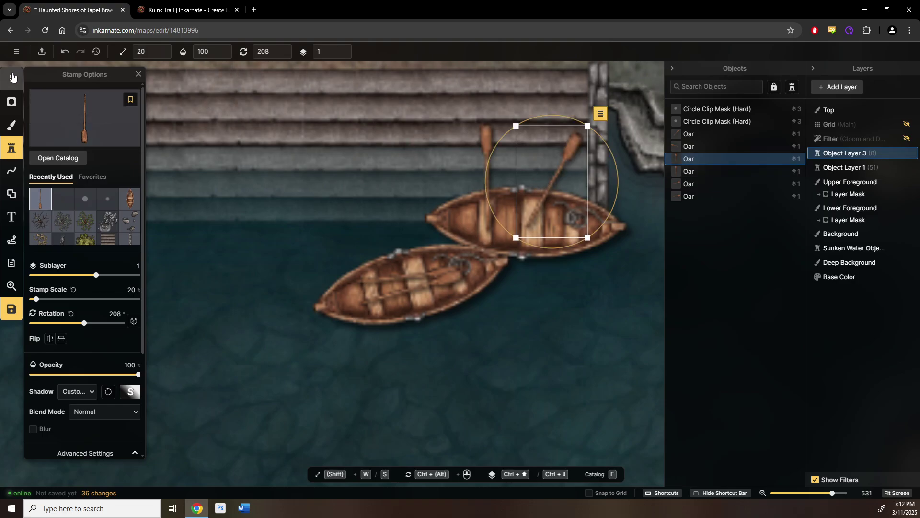
pyautogui.click(223, 278)
# - Review the finished boats in the context of the whole dock and the surrounding shoreline
pyautogui.scroll(-8, 223, 278)
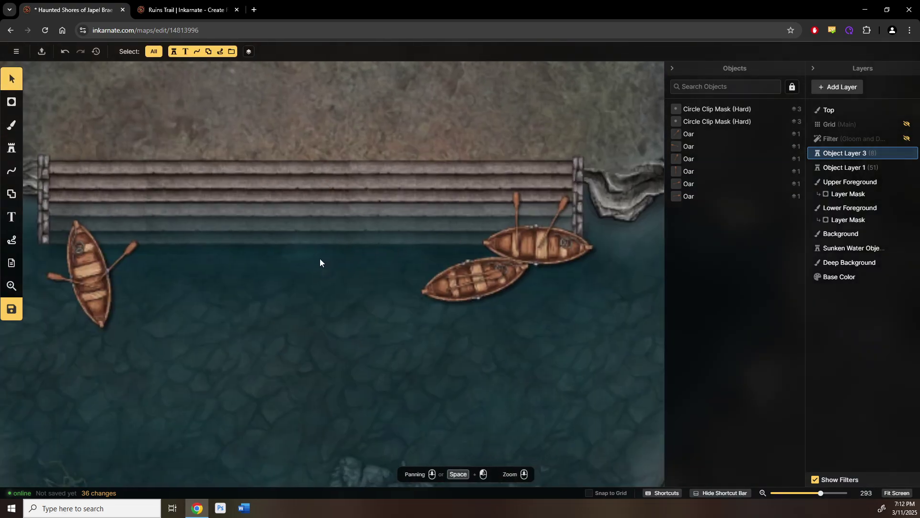
pyautogui.scroll(-6, 309, 273)
pyautogui.moveTo(328, 264); pyautogui.dragTo(433, 185)
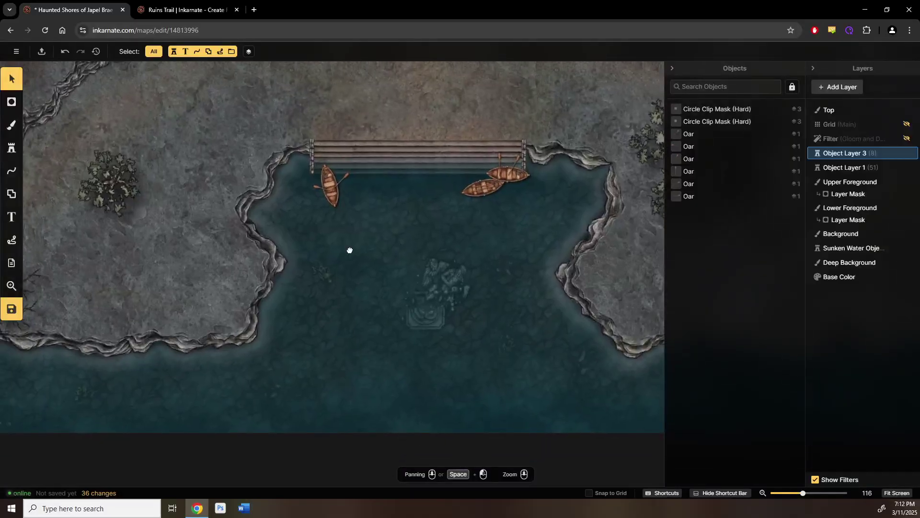
pyautogui.moveTo(350, 250); pyautogui.dragTo(389, 338)
pyautogui.moveTo(351, 245); pyautogui.dragTo(318, 274)
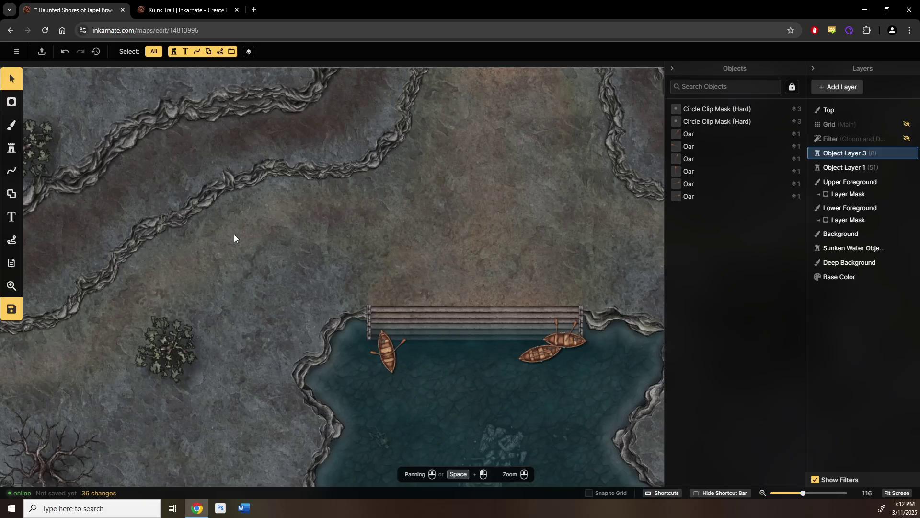
pyautogui.scroll(-1, 207, 238)
pyautogui.moveTo(220, 261); pyautogui.dragTo(197, 235)
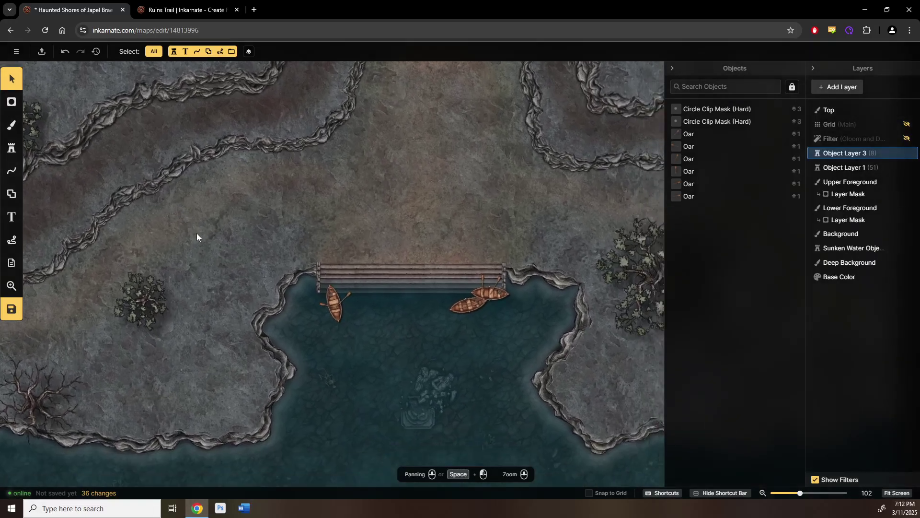
# - Switch to the Ruins Trail map and examine how its bushes are arranged around the trees and path
pyautogui.click(166, 12)
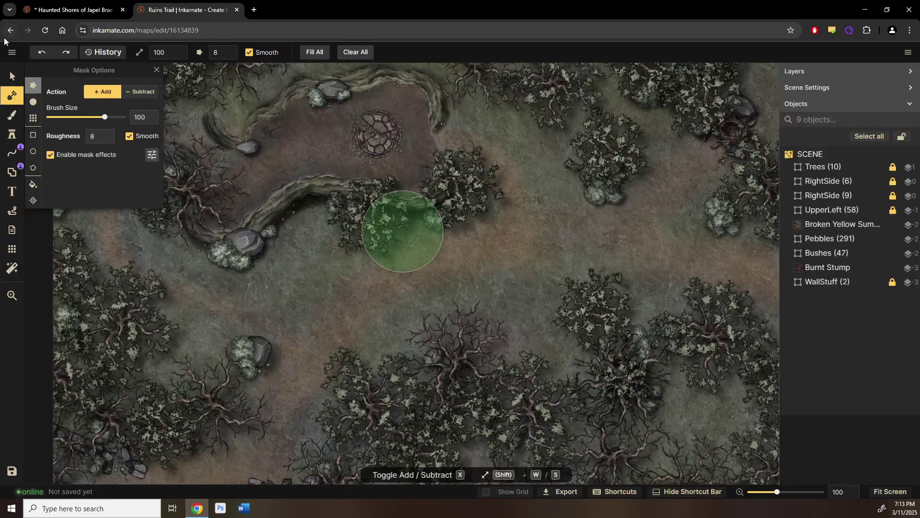
pyautogui.click(12, 76)
pyautogui.scroll(3, 292, 253)
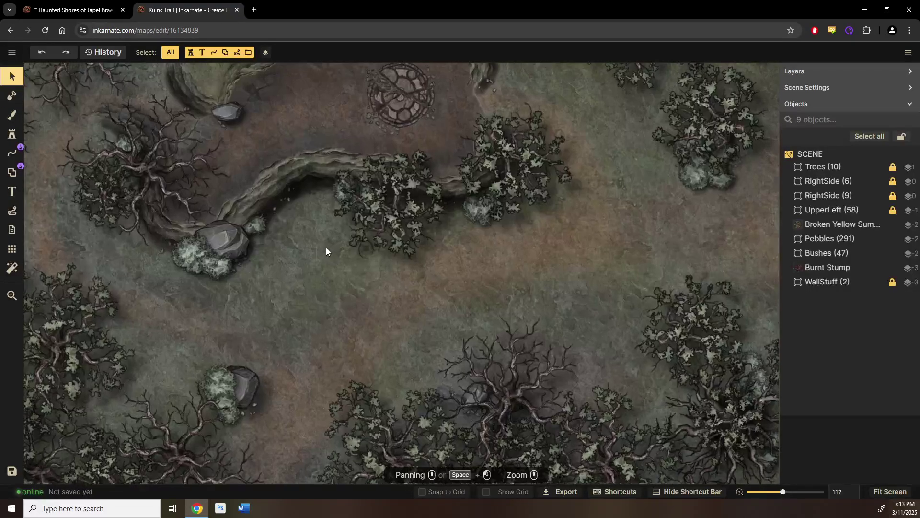
pyautogui.scroll(5, 326, 247)
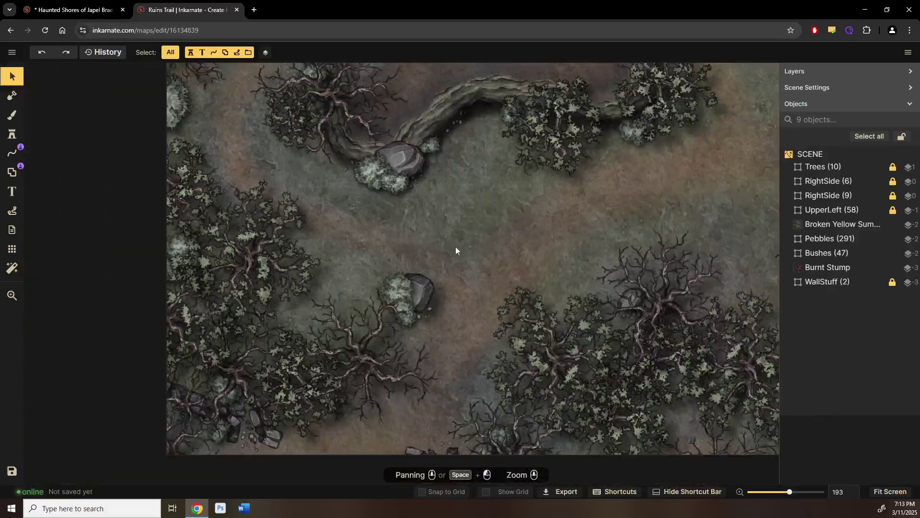
pyautogui.scroll(-5, 339, 202)
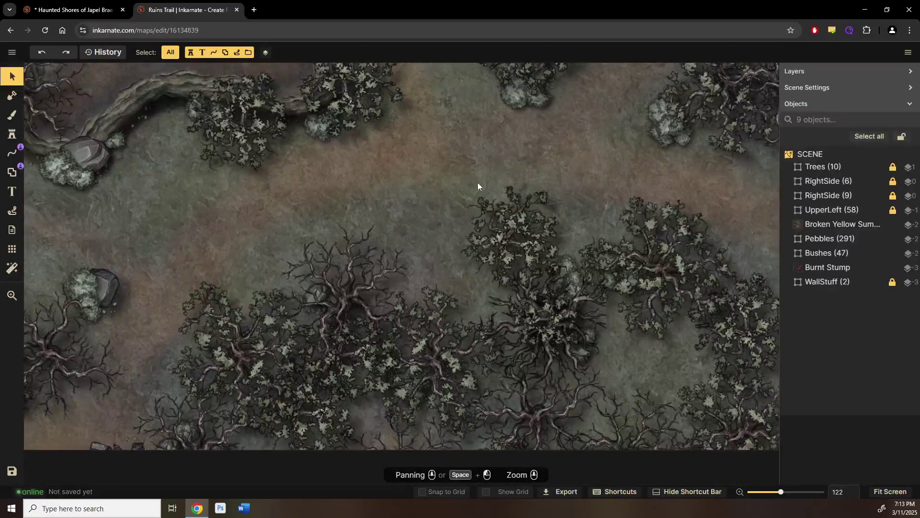
pyautogui.scroll(4, 478, 186)
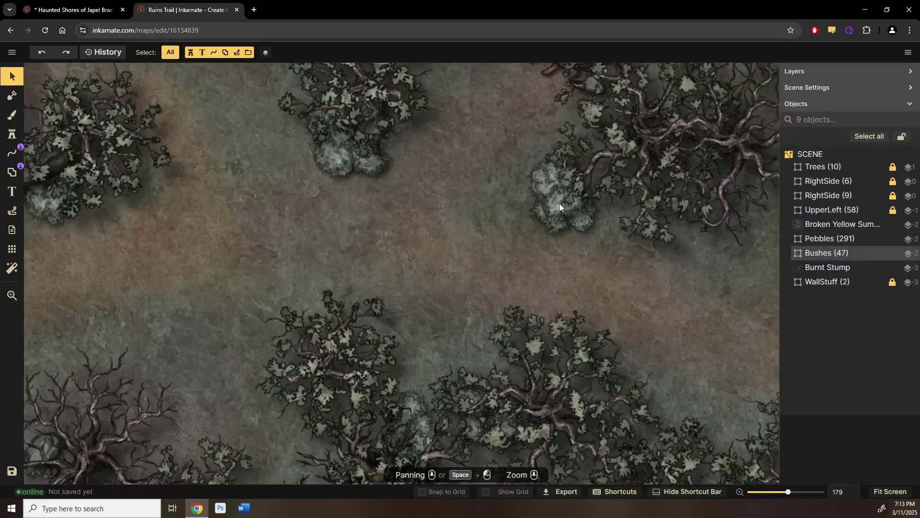
# - Inspect the advanced colour settings of a Summer Bush in the Ruins Trail map's Bushes group and return to the Haunted Shores map
pyautogui.click(824, 252)
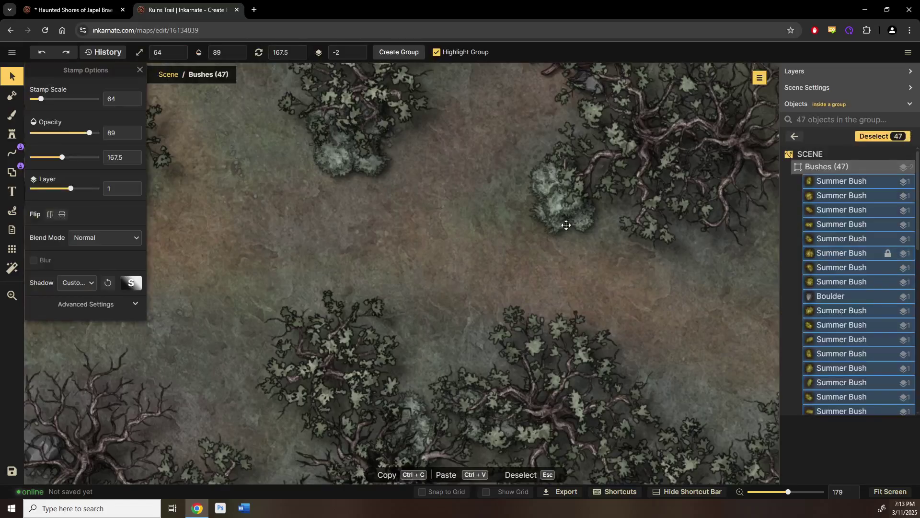
pyautogui.click(563, 222)
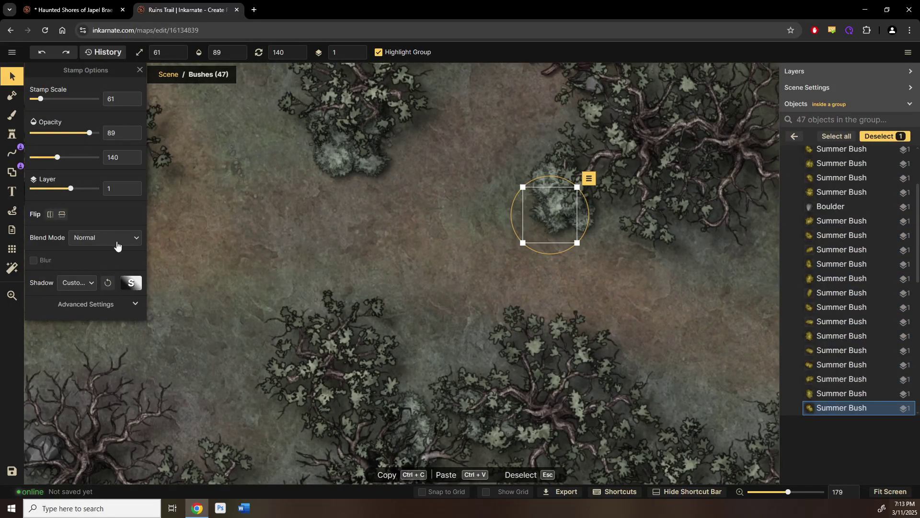
pyautogui.click(77, 306)
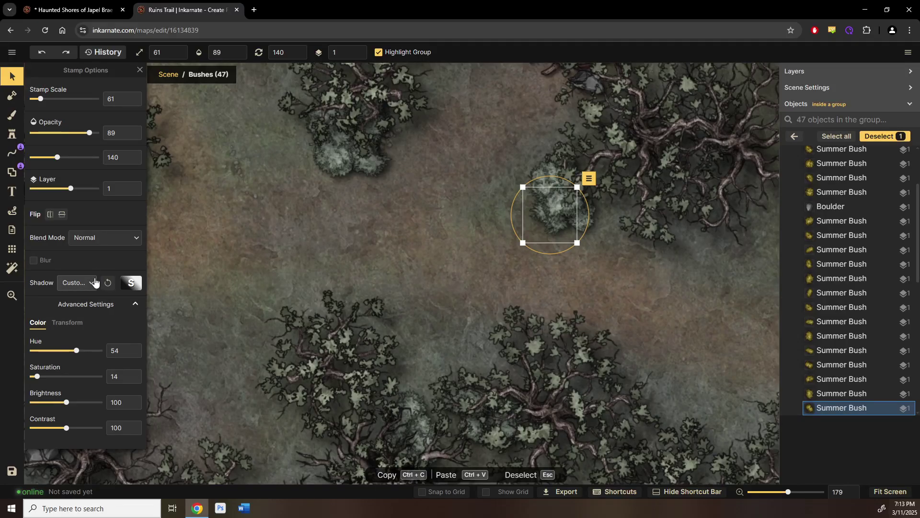
pyautogui.click(69, 9)
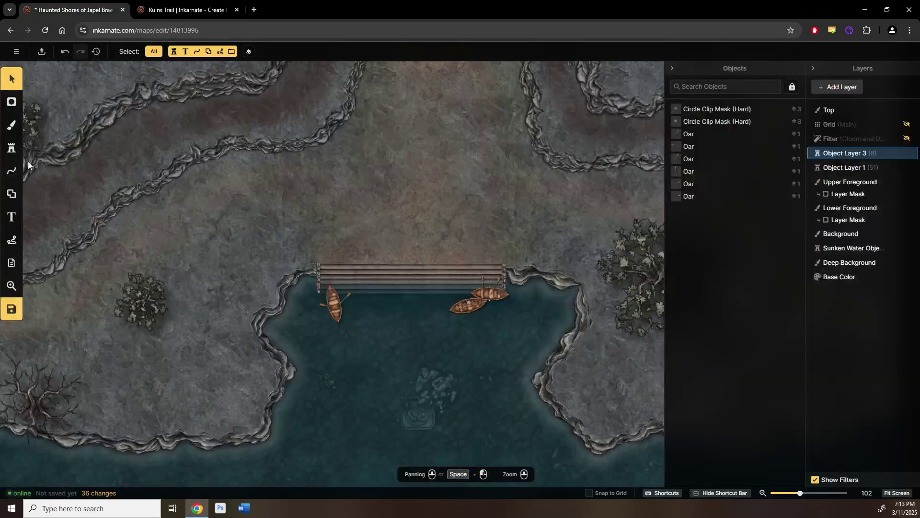
# - Search the Fantasy Battlemaps stamp catalog for "summer bush"
pyautogui.click(11, 148)
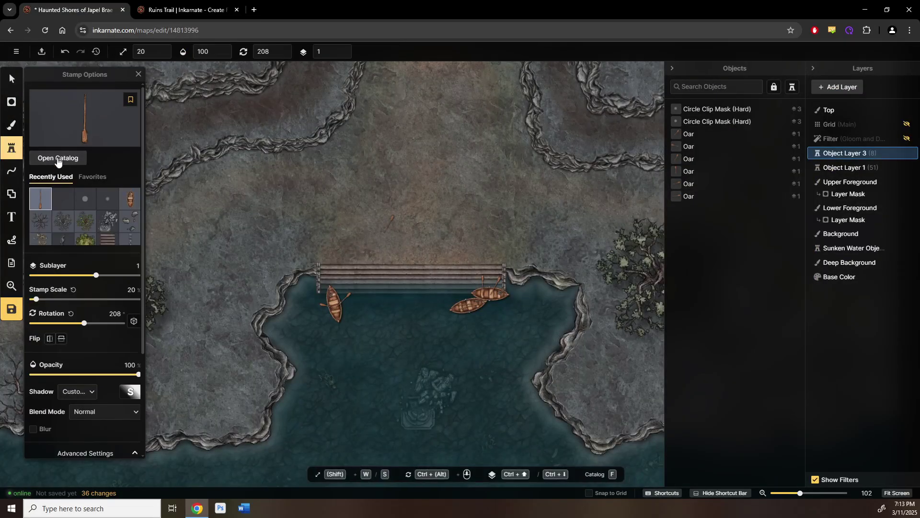
pyautogui.click(58, 158)
pyautogui.write('sum')
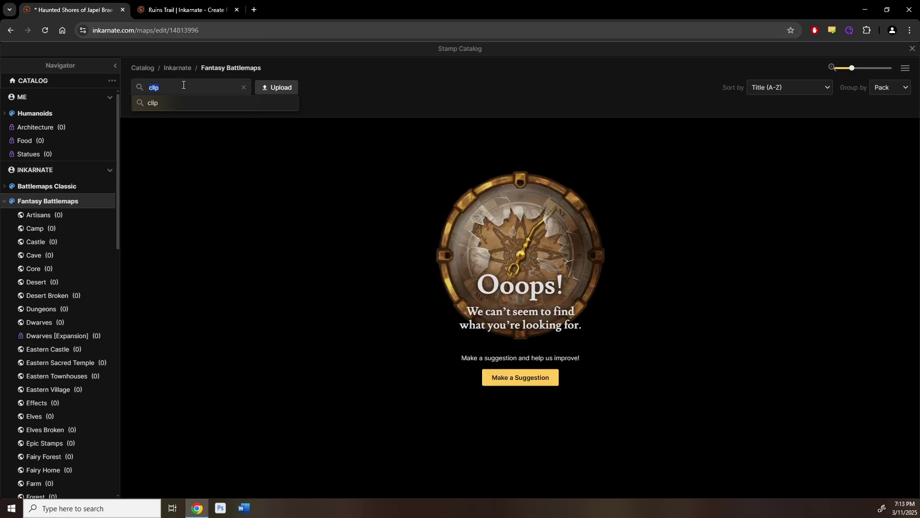
pyautogui.write('summer bsh')
pyautogui.press('Return')
pyautogui.click(199, 86)
pyautogui.write('bush')
pyautogui.press('Return')
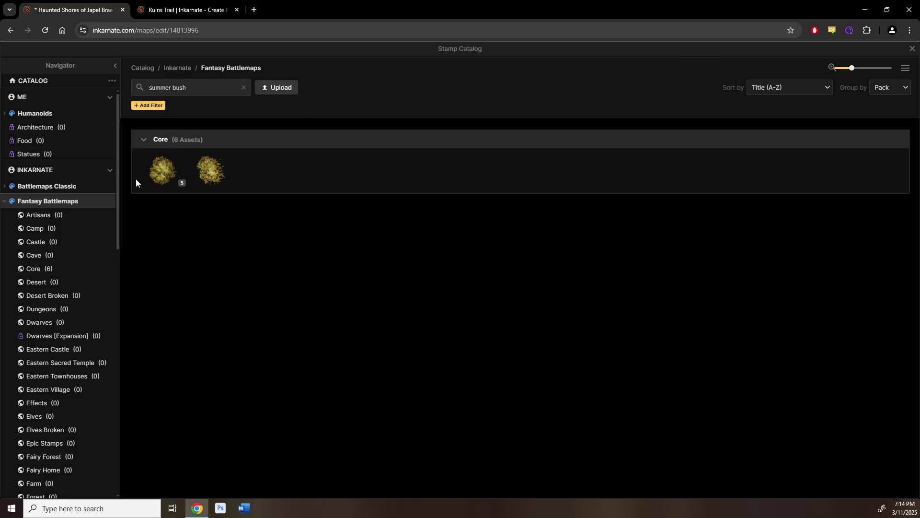
# - Choose the five-variant Summer Bush stamp and place one at scale 20 on the ground between the leafy tree and the shoreline
pyautogui.click(166, 175)
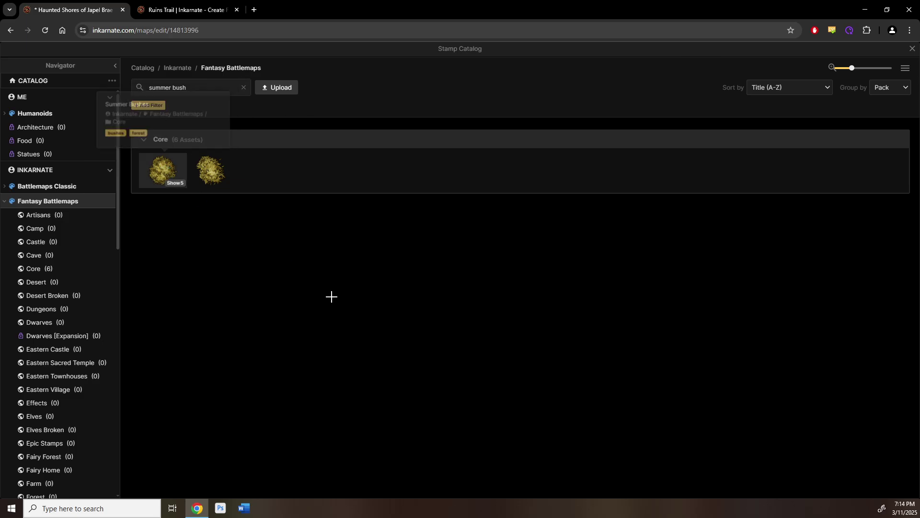
pyautogui.scroll(2, 191, 268)
pyautogui.scroll(2, 194, 272)
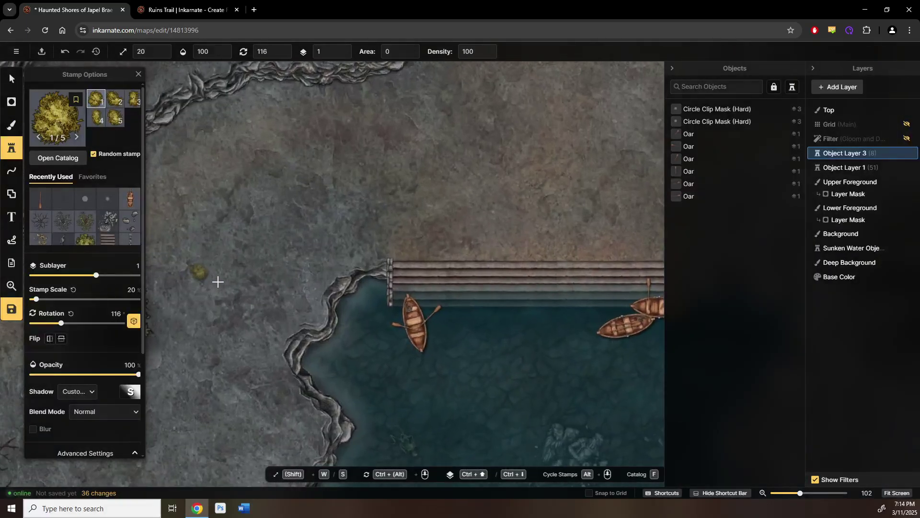
pyautogui.moveTo(218, 281); pyautogui.dragTo(439, 237)
pyautogui.click(414, 261)
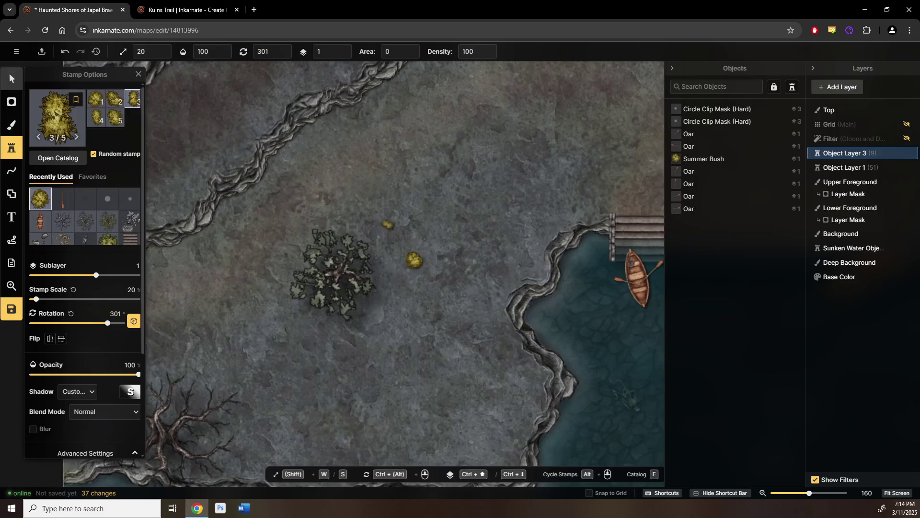
# - Recolour the placed Summer Bush to hue 54 and saturation 14, matching the reference bush in the Ruins Trail map
pyautogui.click(11, 77)
pyautogui.click(414, 260)
pyautogui.scroll(3, 427, 216)
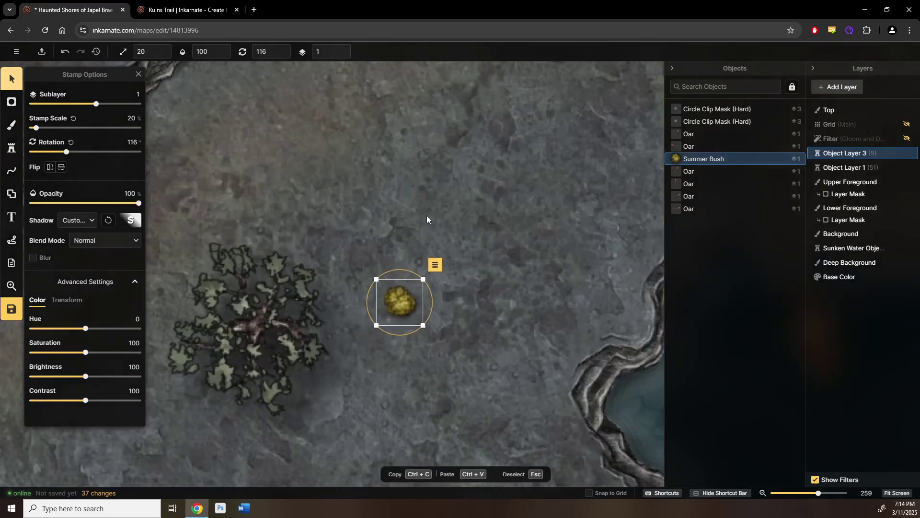
pyautogui.moveTo(325, 220); pyautogui.dragTo(300, 194)
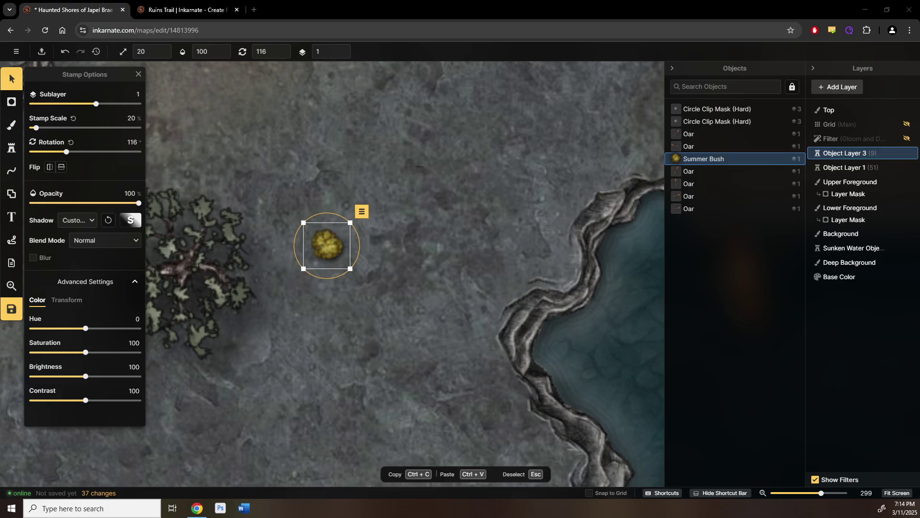
pyautogui.click(175, 15)
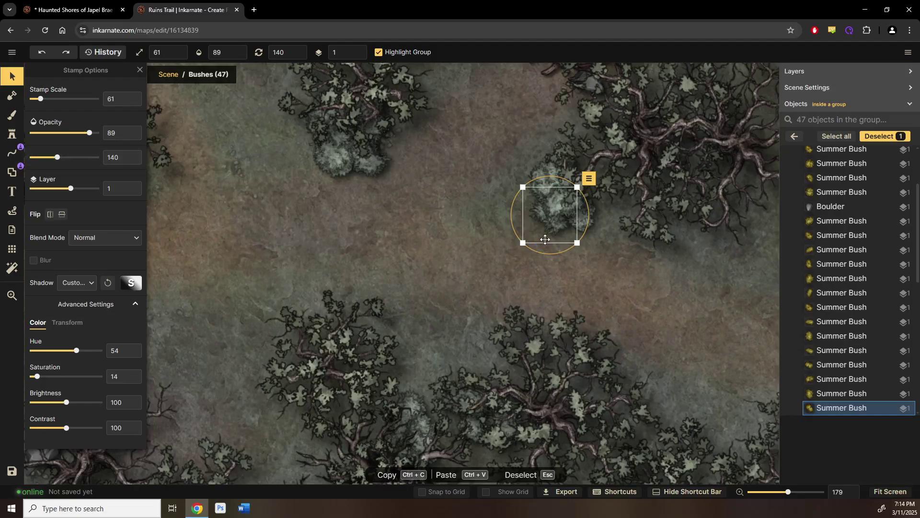
pyautogui.click(86, 11)
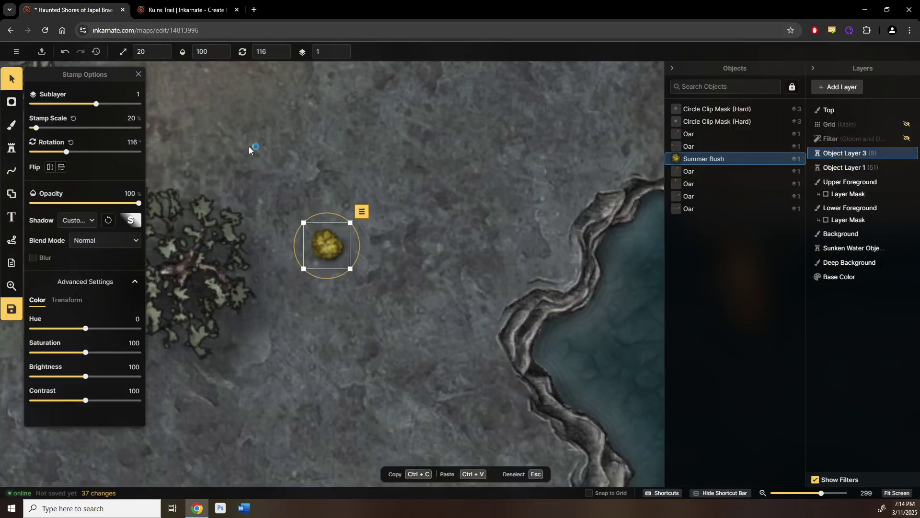
pyautogui.click(133, 319)
pyautogui.write('54')
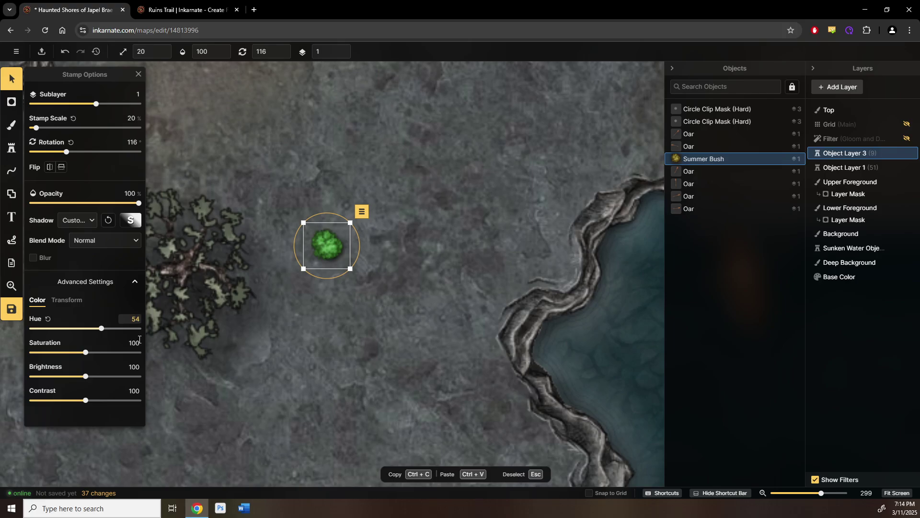
pyautogui.click(138, 341)
pyautogui.write('14')
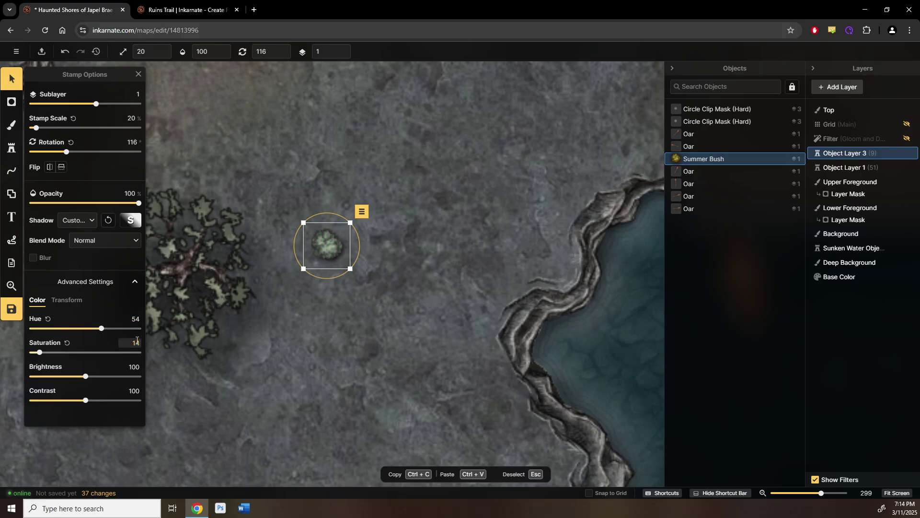
pyautogui.click(164, 11)
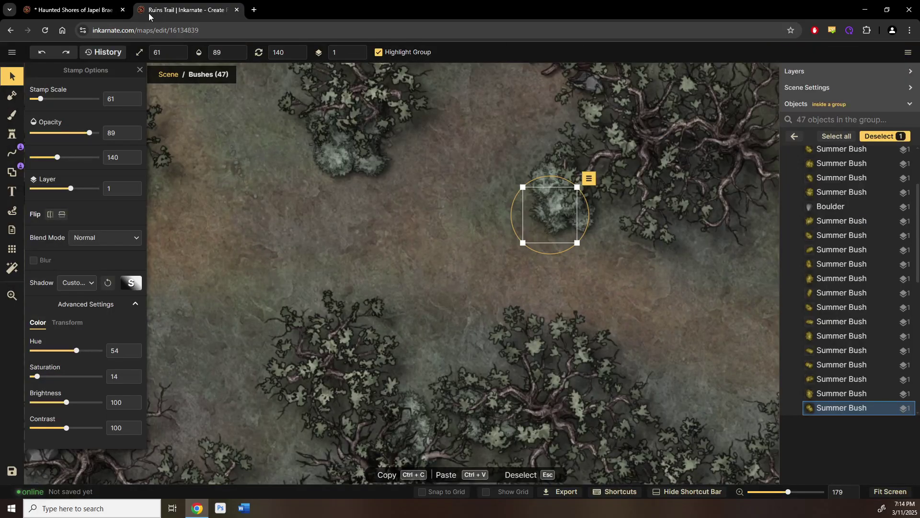
pyautogui.click(80, 13)
# - Move the Summer Bush to Object Layer 1 and, with that layer active, shift it partly under the nearby tree's foliage
pyautogui.scroll(3, 306, 292)
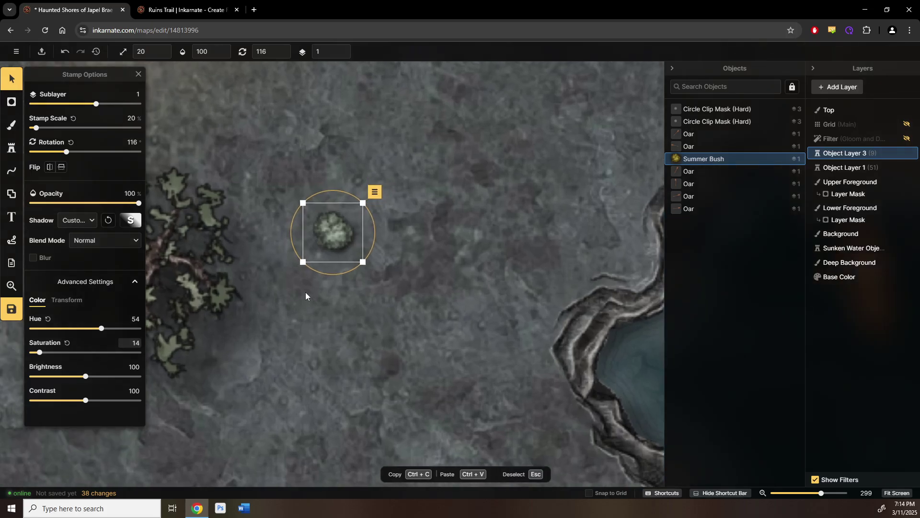
pyautogui.moveTo(305, 292); pyautogui.dragTo(456, 311)
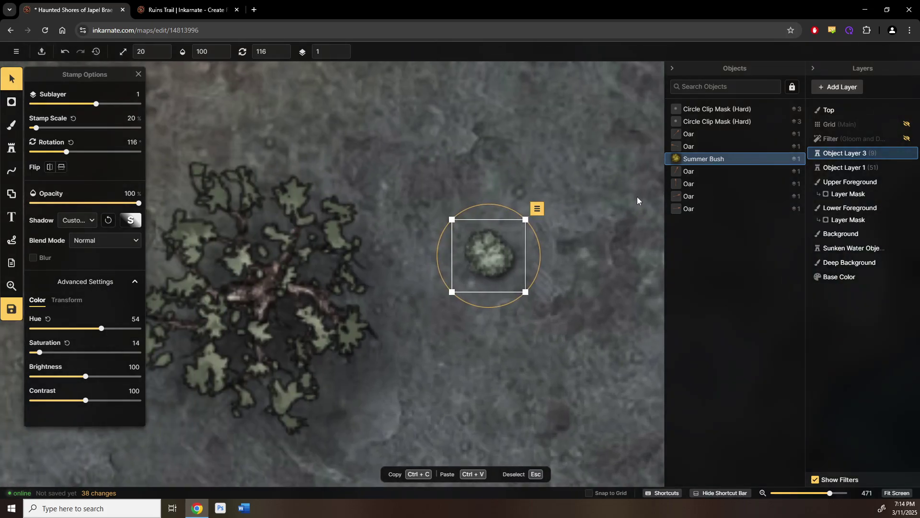
pyautogui.rightClick(718, 159)
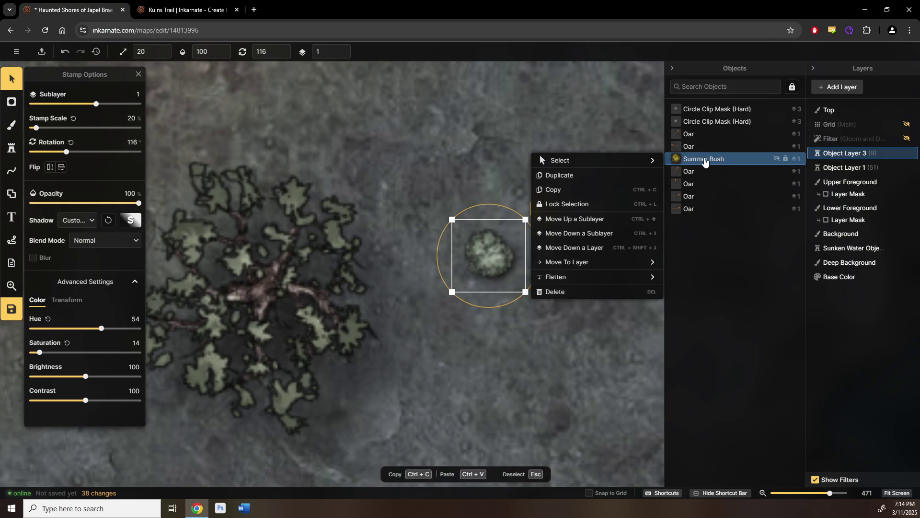
pyautogui.moveTo(575, 262)
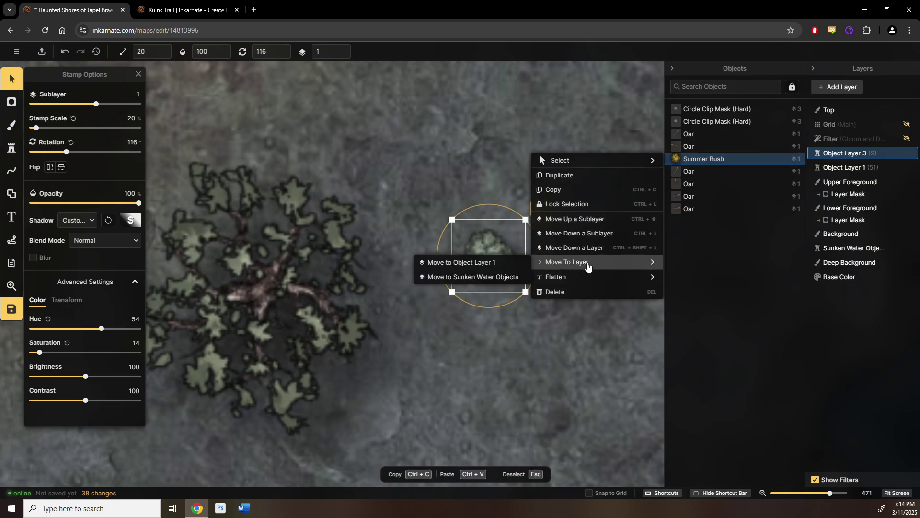
pyautogui.click(479, 262)
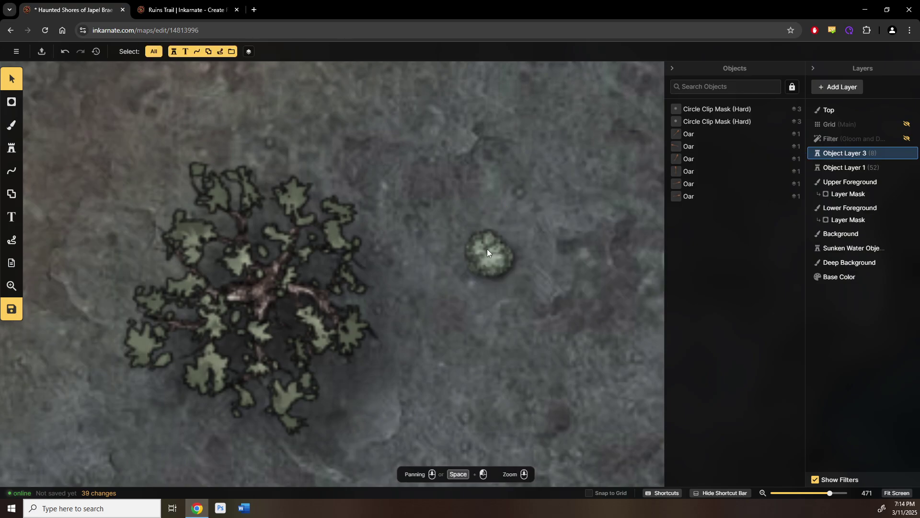
pyautogui.click(841, 168)
pyautogui.moveTo(473, 263); pyautogui.dragTo(443, 271)
pyautogui.moveTo(347, 276); pyautogui.dragTo(380, 329)
# - Compare with the Ruins Trail bush, enlarge the Summer Bush to scale 60, and move it clear of the tree
pyautogui.click(173, 10)
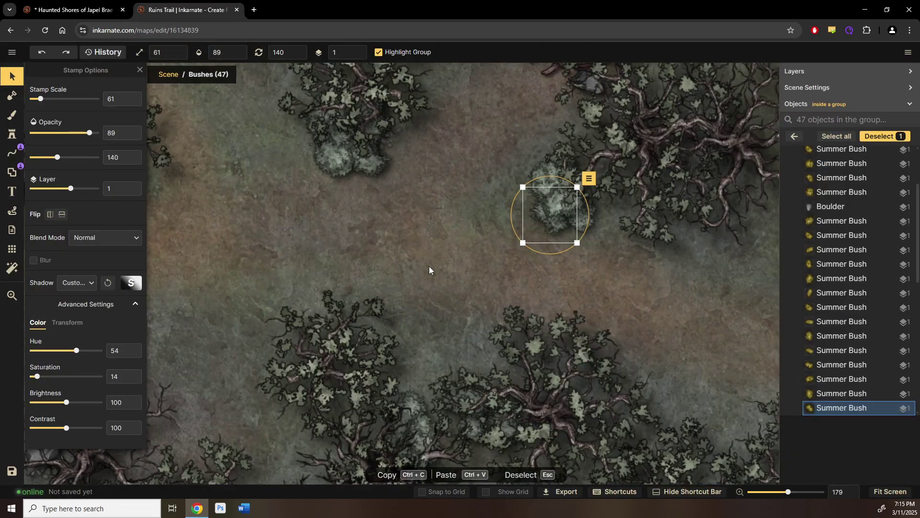
pyautogui.click(79, 9)
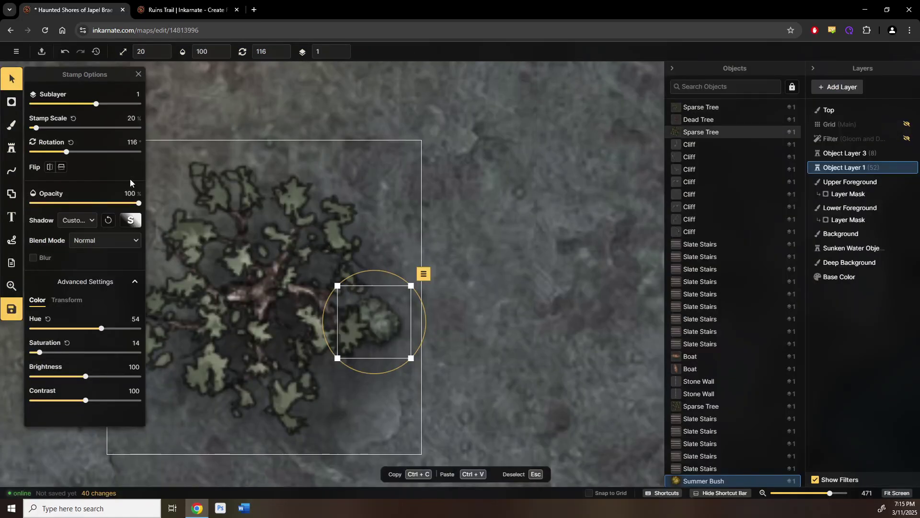
pyautogui.click(128, 118)
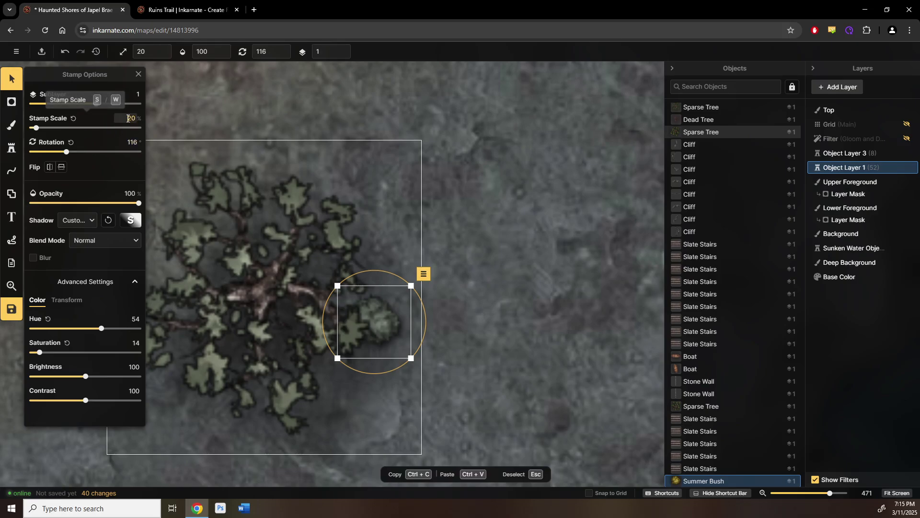
pyautogui.doubleClick(128, 118)
pyautogui.write('60')
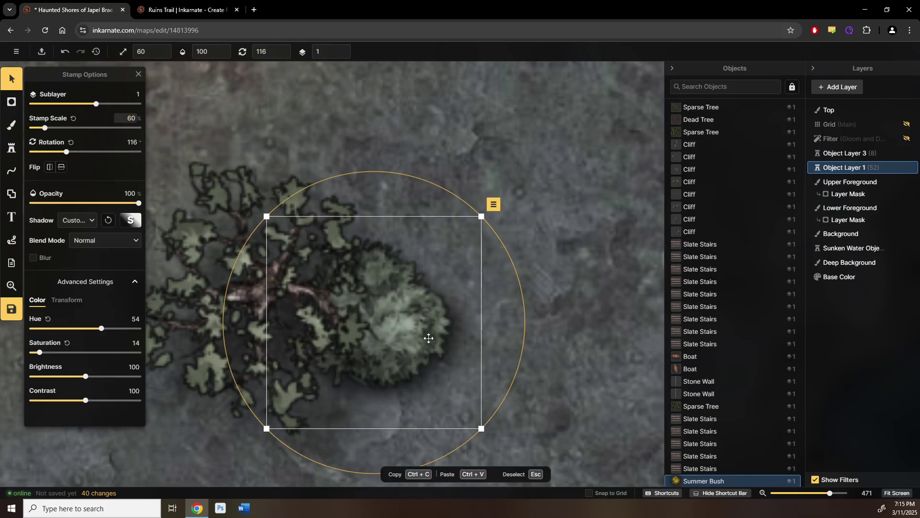
pyautogui.moveTo(422, 335); pyautogui.dragTo(489, 295)
# - Reduce the Summer Bush's scale to 40 and tuck it under the edge of the tree's foliage
pyautogui.press('s')
pyautogui.press('s')
pyautogui.press('s')
pyautogui.press('s')
pyautogui.press('s')
pyautogui.press('s')
pyautogui.press('s')
pyautogui.press('s')
pyautogui.press('s')
pyautogui.press('s')
pyautogui.press('s')
pyautogui.press('s')
pyautogui.press('s')
pyautogui.press('s')
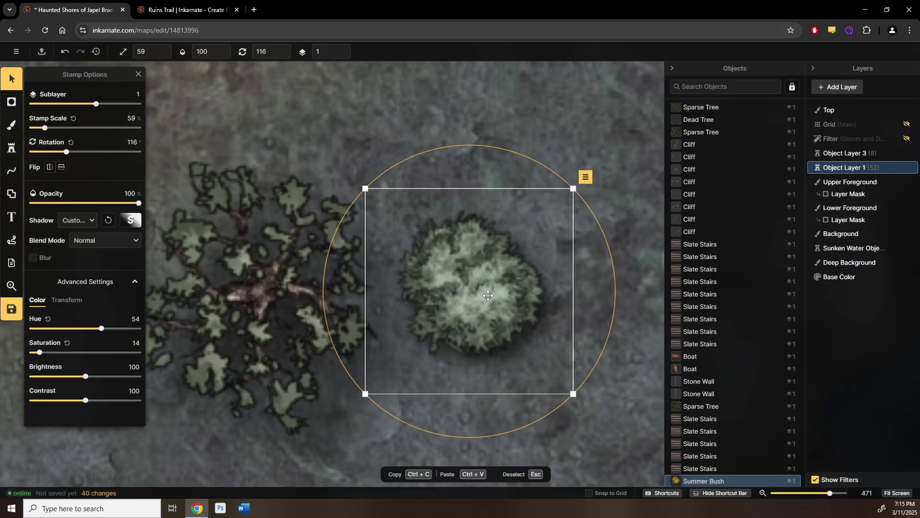
pyautogui.press('s')
pyautogui.press('s')
pyautogui.press('s')
pyautogui.press('s')
pyautogui.press('s')
pyautogui.press('s')
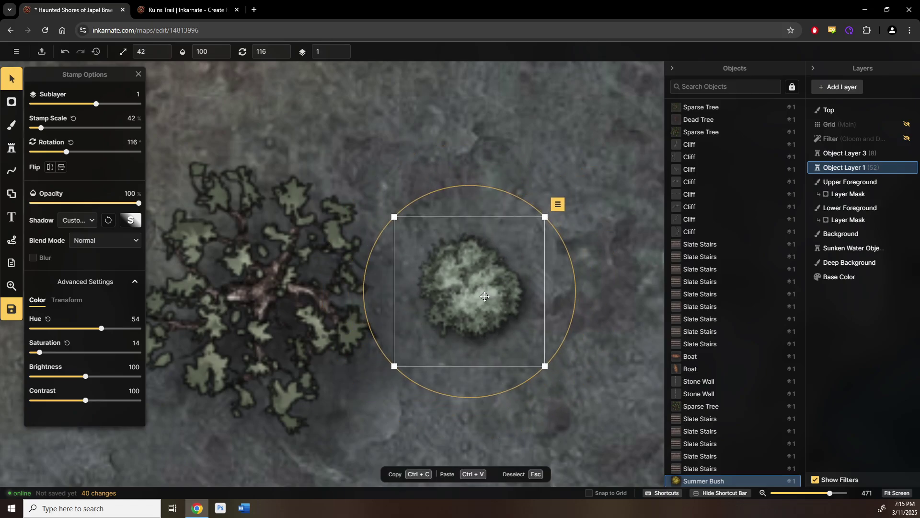
pyautogui.moveTo(476, 301); pyautogui.dragTo(338, 339)
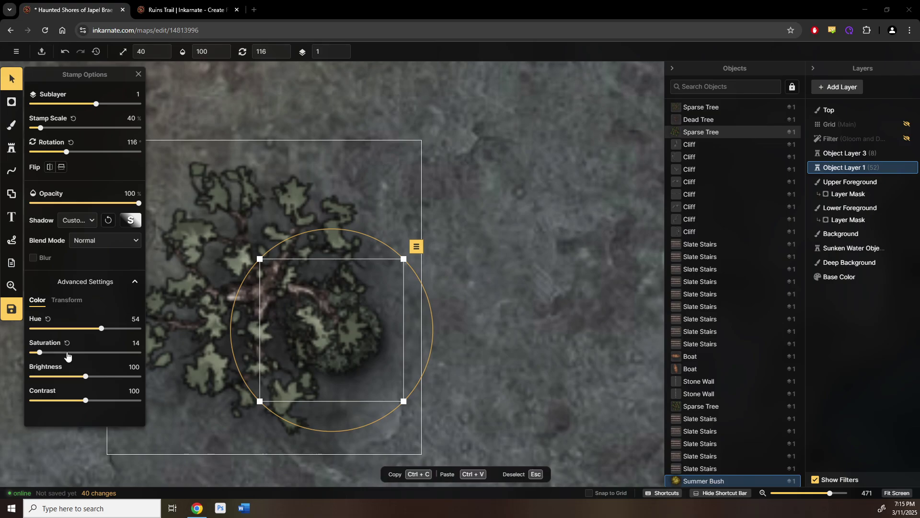
pyautogui.moveTo(345, 338); pyautogui.dragTo(355, 336)
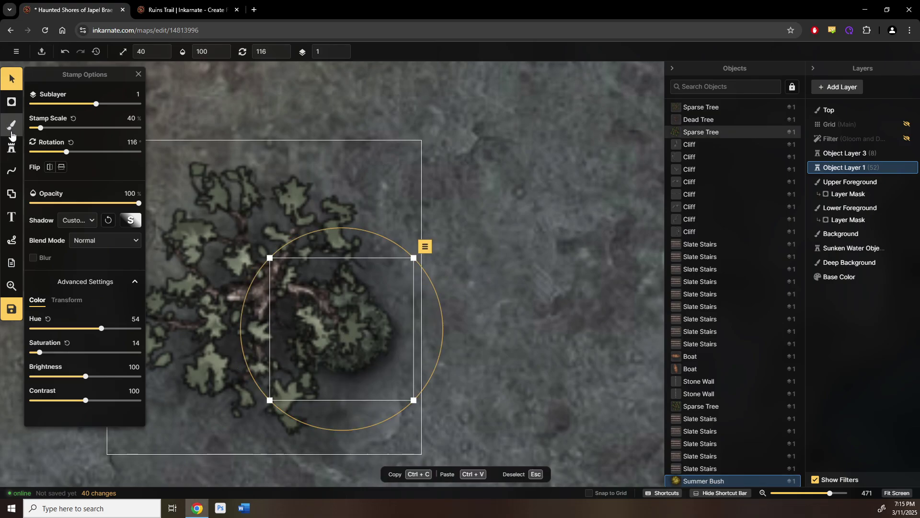
# - Stamp two more grey-green Summer Bushes at scale 40 beside the tree, one above the other
pyautogui.click(11, 146)
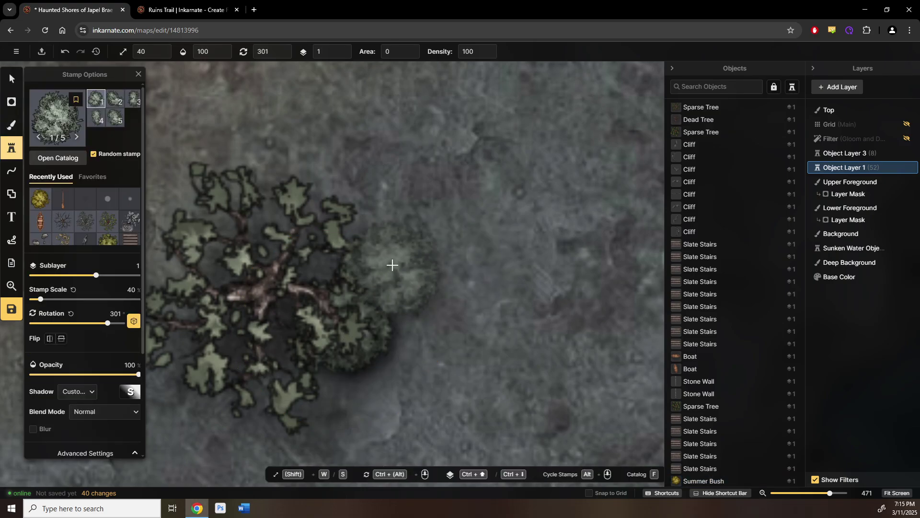
pyautogui.click(391, 266)
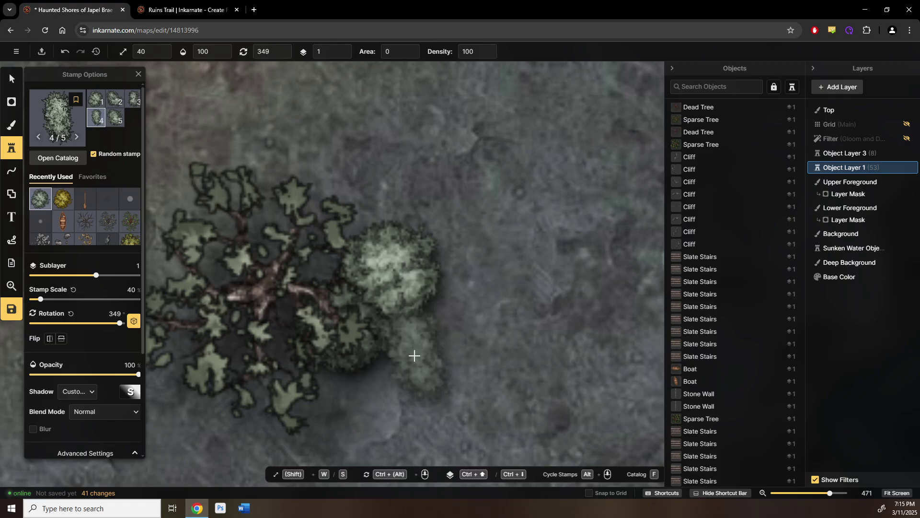
pyautogui.click(424, 360)
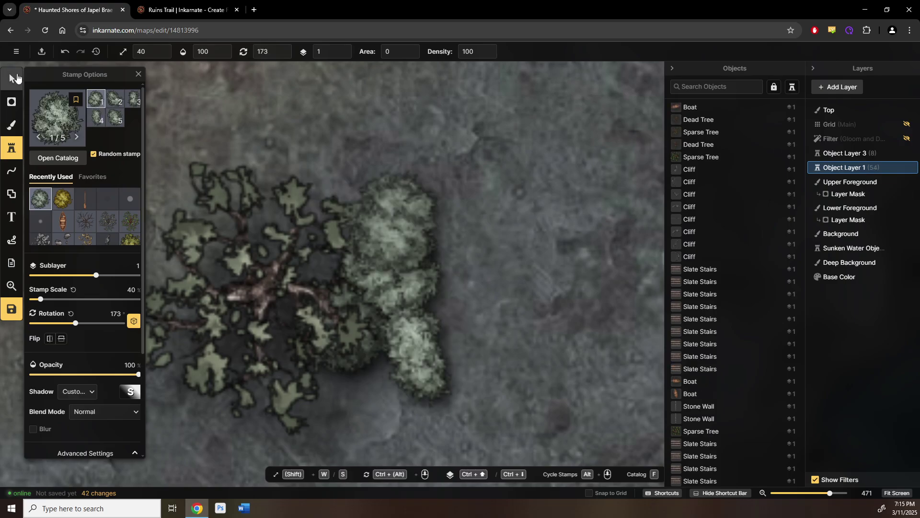
# - Rotate the lower of the two new bushes to 49 degrees, nestle it against the upper one, and clear the selection
pyautogui.rightClick(336, 269)
pyautogui.click(361, 250)
pyautogui.moveTo(490, 356); pyautogui.dragTo(489, 479)
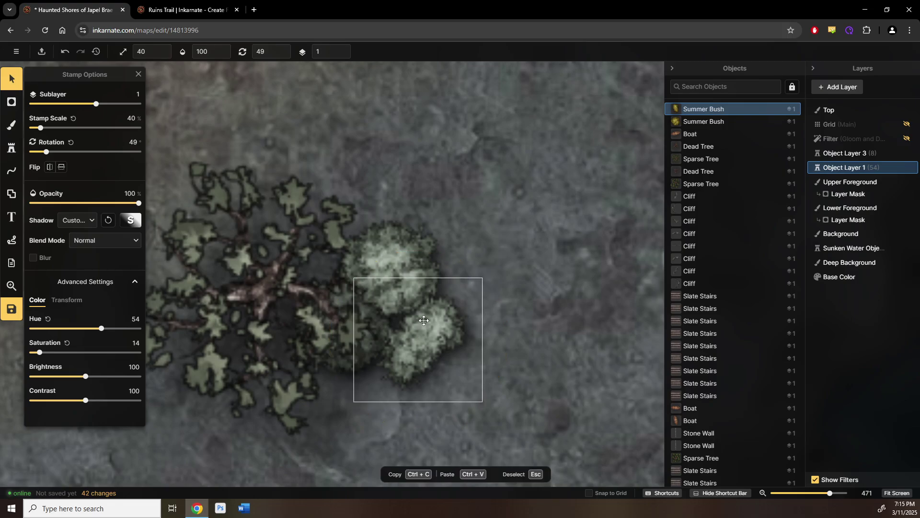
pyautogui.click(418, 319)
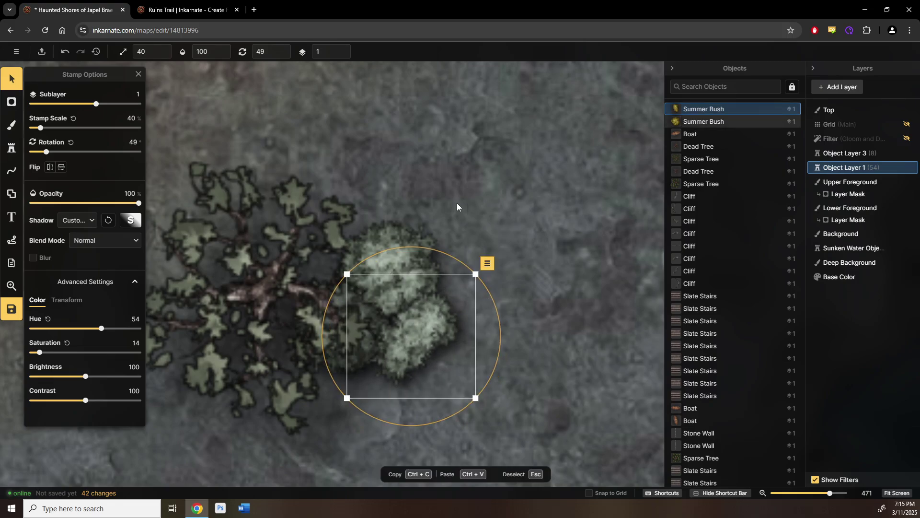
pyautogui.click(571, 253)
pyautogui.scroll(-3, 537, 252)
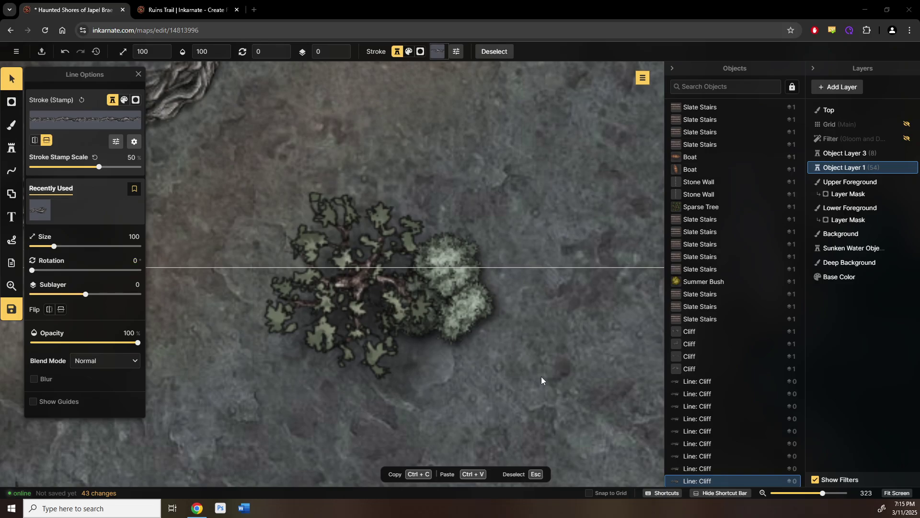
pyautogui.click(553, 387)
# - Stamp a grey-green Summer Bush at scale 40 among the dead tree's branches and lower it to sublayer -2
pyautogui.scroll(-1, 554, 386)
pyautogui.scroll(-4, 398, 346)
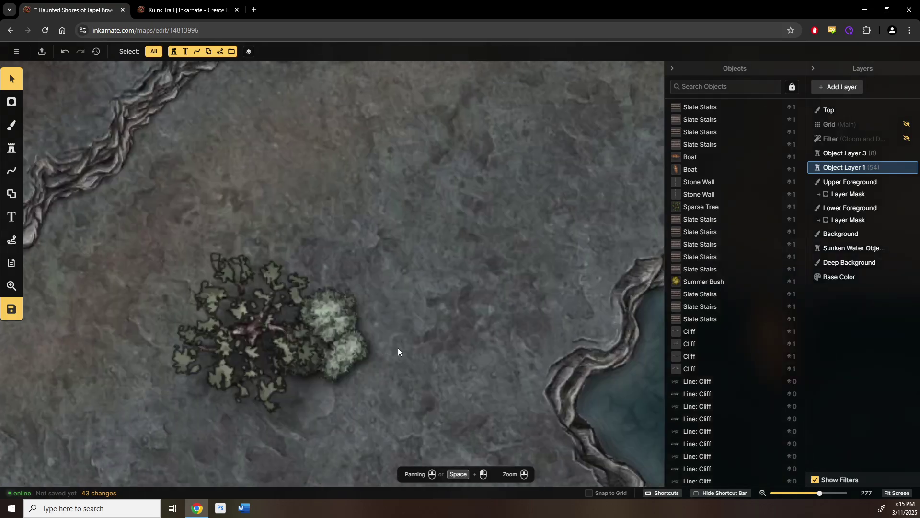
pyautogui.scroll(-1, 398, 346)
pyautogui.click(367, 350)
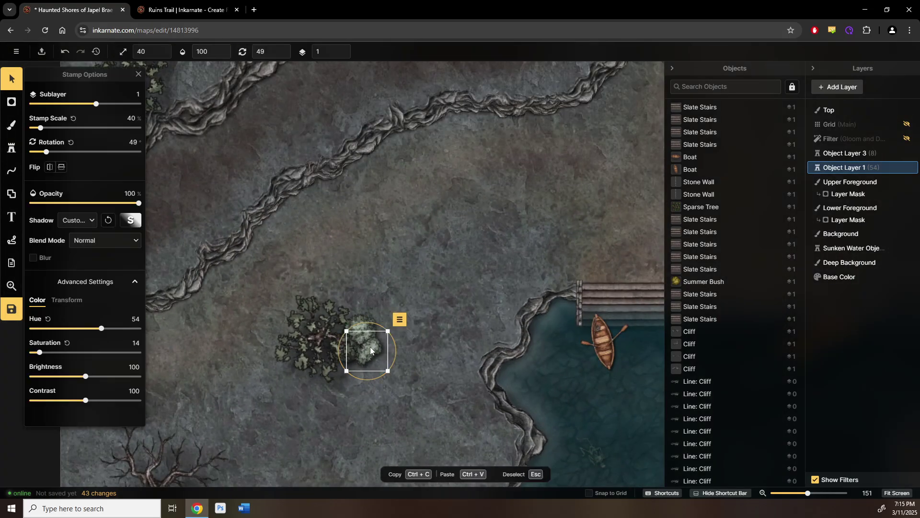
pyautogui.click(11, 148)
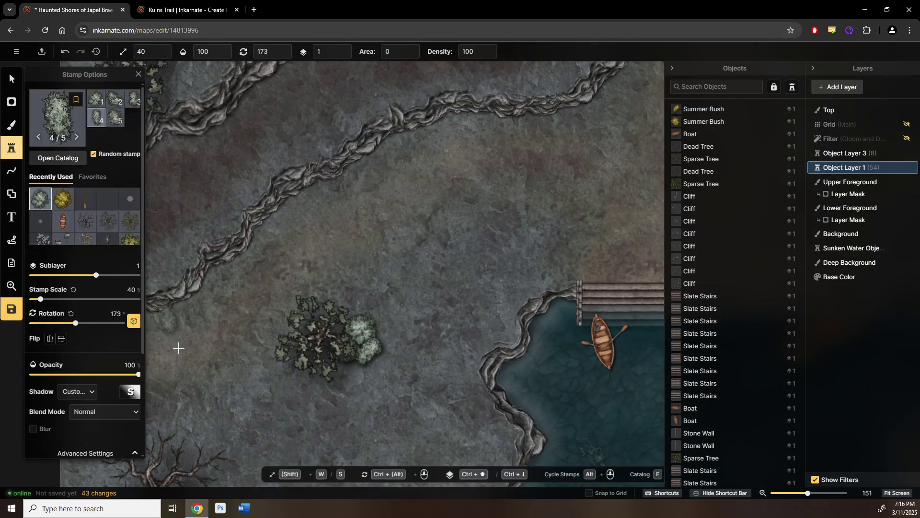
pyautogui.moveTo(237, 349); pyautogui.dragTo(259, 298)
pyautogui.scroll(2, 231, 369)
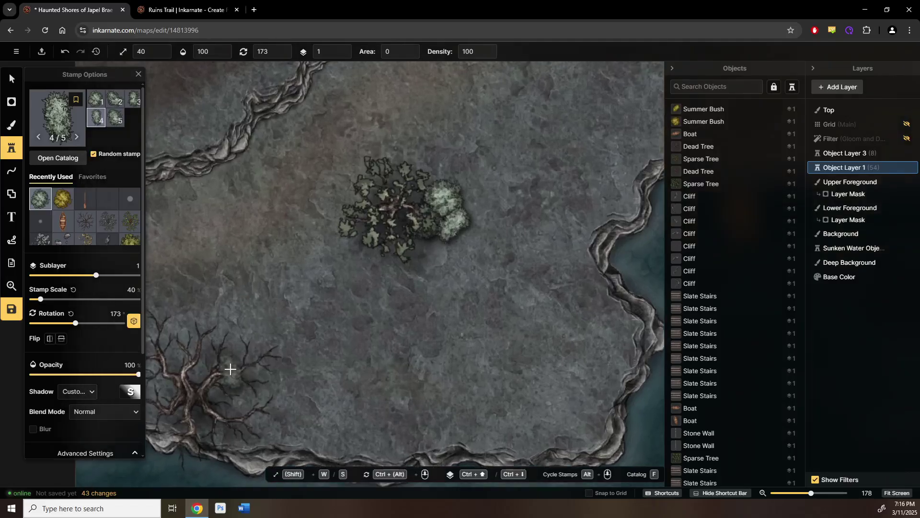
pyautogui.click(231, 376)
pyautogui.moveTo(286, 365); pyautogui.dragTo(369, 309)
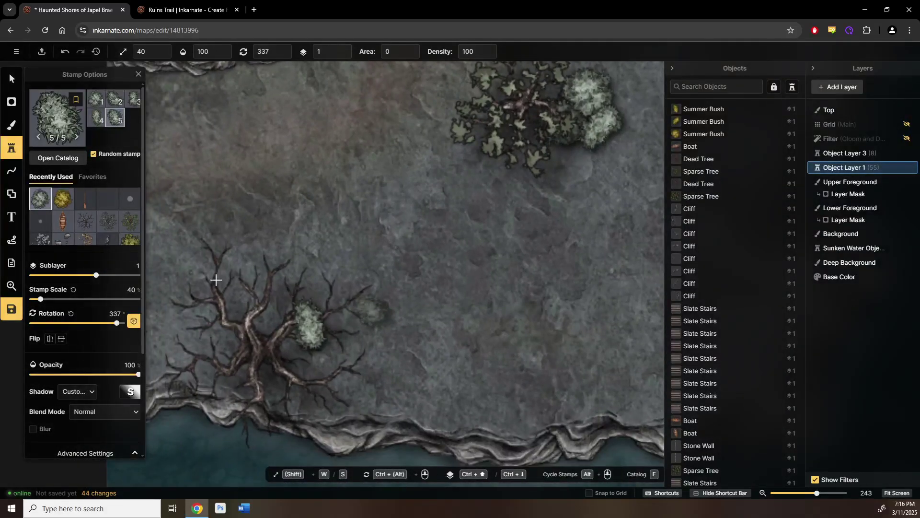
pyautogui.click(13, 80)
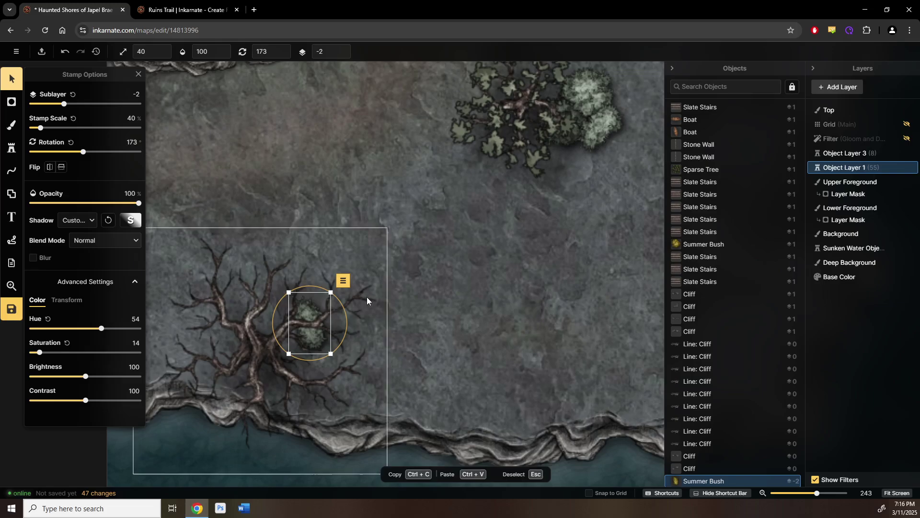
pyautogui.scroll(1, 369, 297)
# - Stamp three more Summer Bushes at scale 40 on sublayer -2, clustered around the first one beneath the dead tree's branches
pyautogui.click(12, 148)
pyautogui.scroll(4, 335, 310)
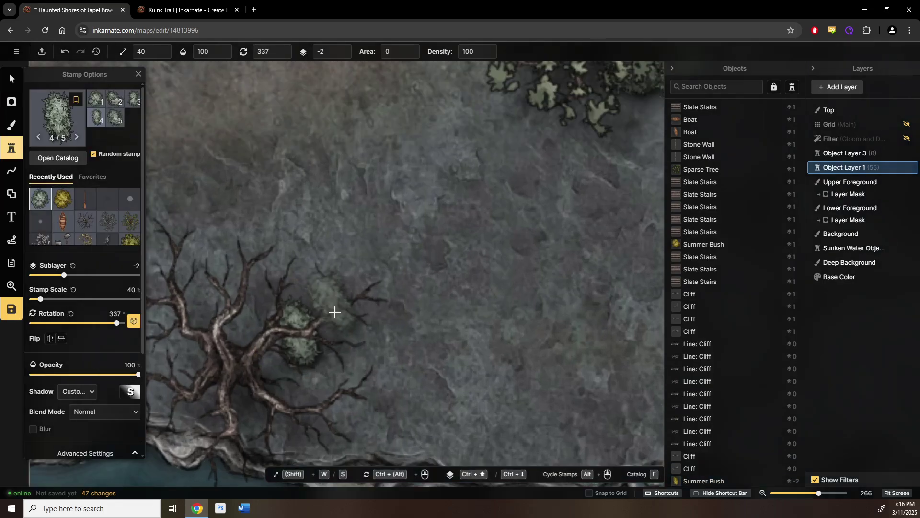
pyautogui.click(365, 350)
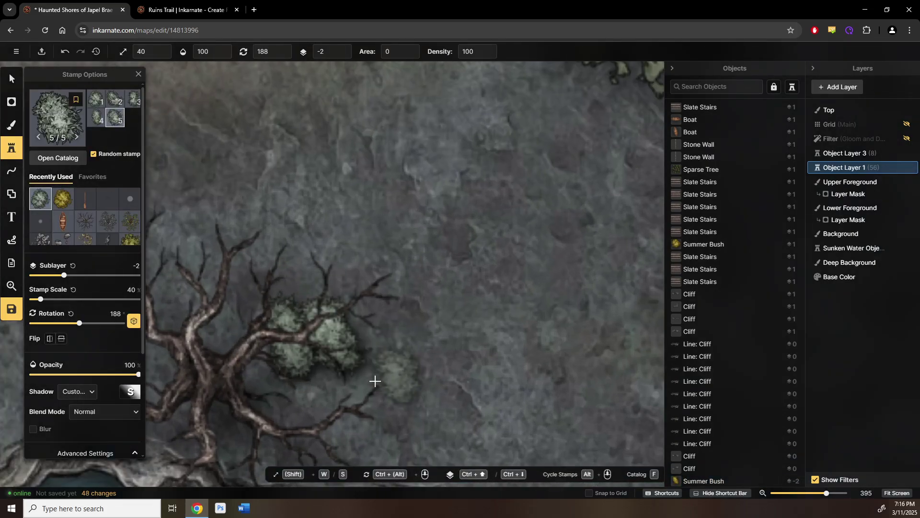
pyautogui.click(330, 383)
pyautogui.moveTo(407, 383); pyautogui.dragTo(389, 282)
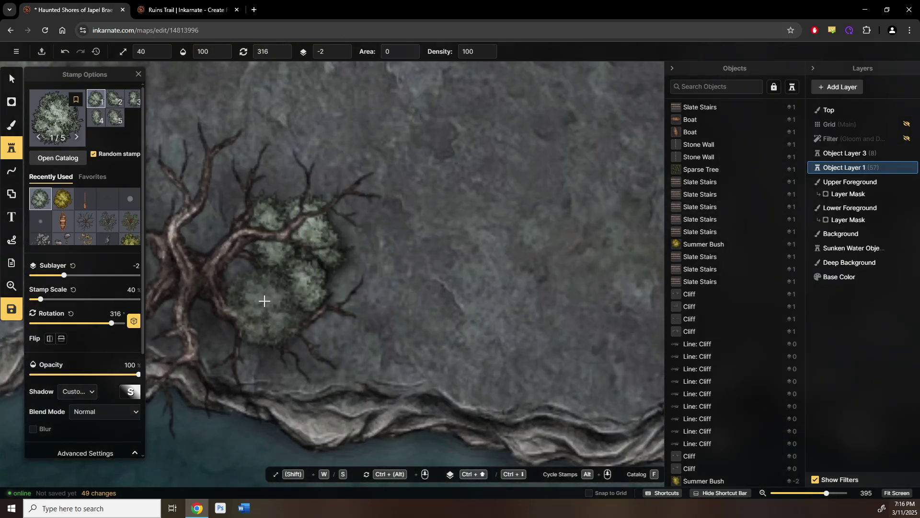
pyautogui.click(265, 303)
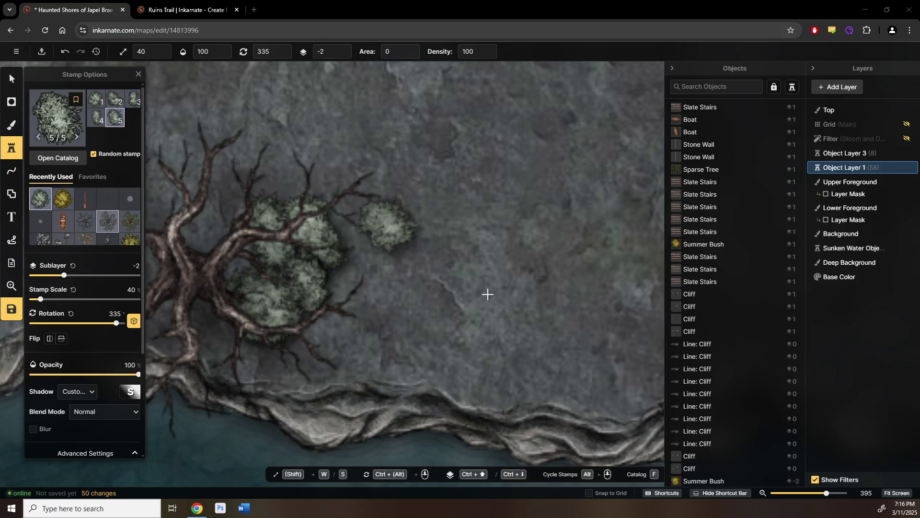
# - Enlarge the first Summer Bush under the dead tree to scale 54 and move it to the upper edge of the cluster
pyautogui.moveTo(372, 315); pyautogui.dragTo(414, 391)
pyautogui.click(10, 79)
pyautogui.click(312, 331)
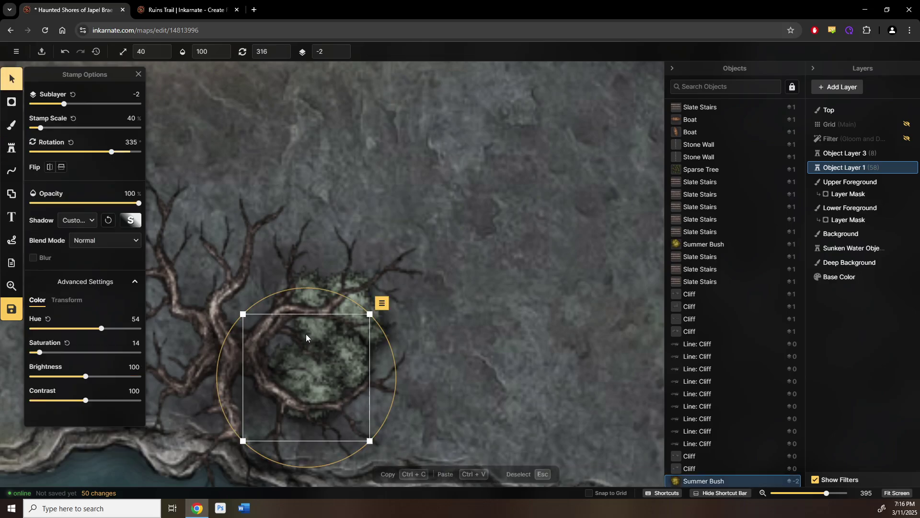
pyautogui.click(313, 331)
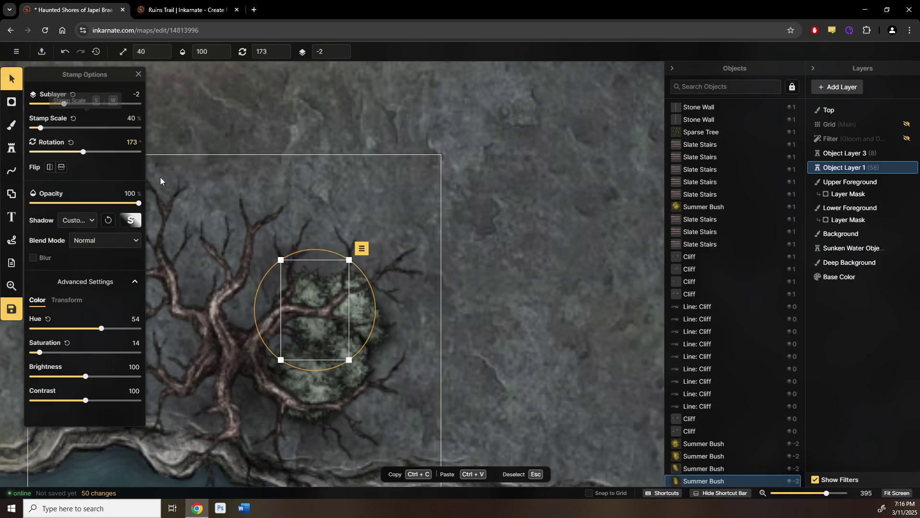
pyautogui.press('w')
pyautogui.press('w')
pyautogui.press('w')
pyautogui.press('w')
pyautogui.press('w')
pyautogui.press('w')
pyautogui.press('w')
pyautogui.press('w')
pyautogui.press('w')
pyautogui.press('w')
pyautogui.press('w')
pyautogui.press('w')
pyautogui.press('w')
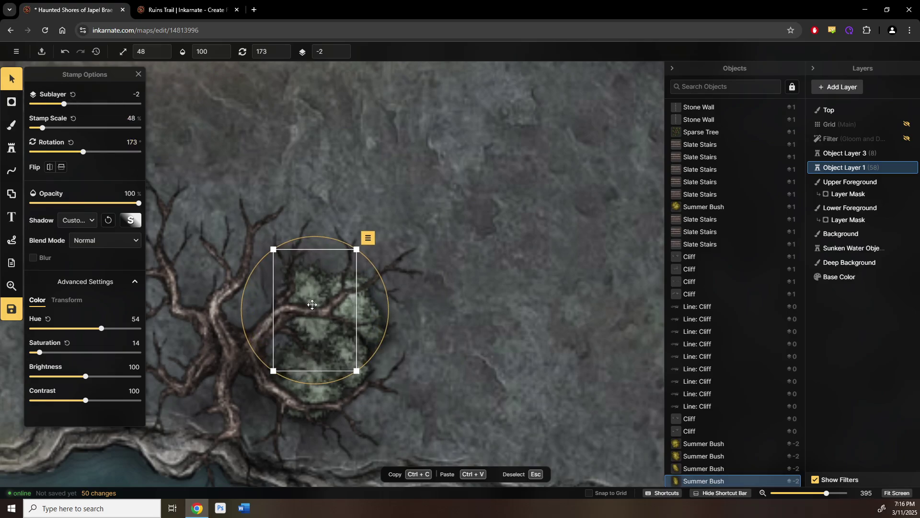
pyautogui.press('w')
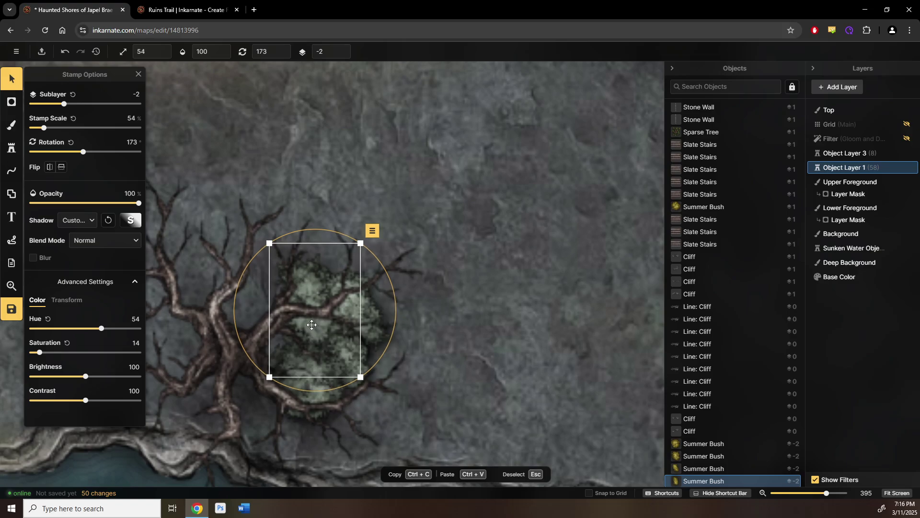
pyautogui.moveTo(315, 327); pyautogui.dragTo(283, 272)
# - Compare the enlarged bush at the dead tree with the bushes stamped beside the leafy tree
pyautogui.scroll(-5, 283, 272)
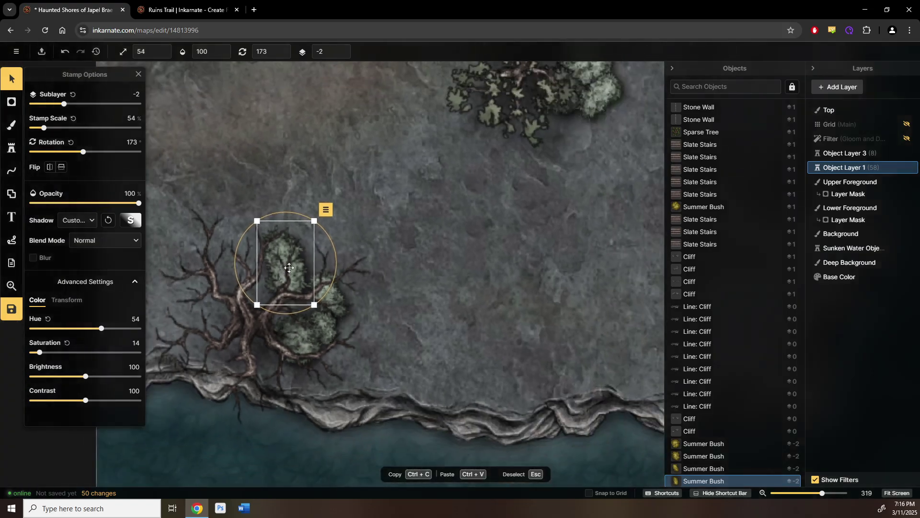
pyautogui.moveTo(469, 117); pyautogui.dragTo(407, 254)
pyautogui.scroll(3, 408, 255)
pyautogui.scroll(2, 408, 255)
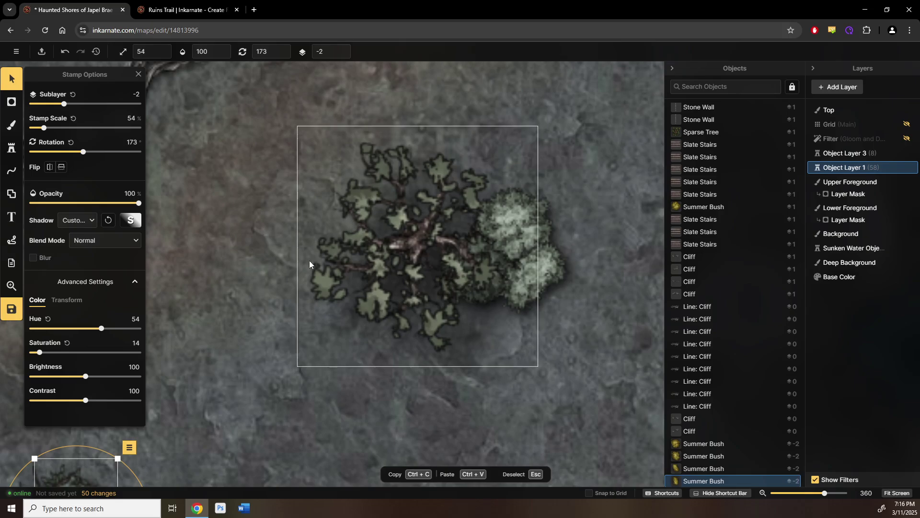
pyautogui.moveTo(214, 344); pyautogui.dragTo(384, 243)
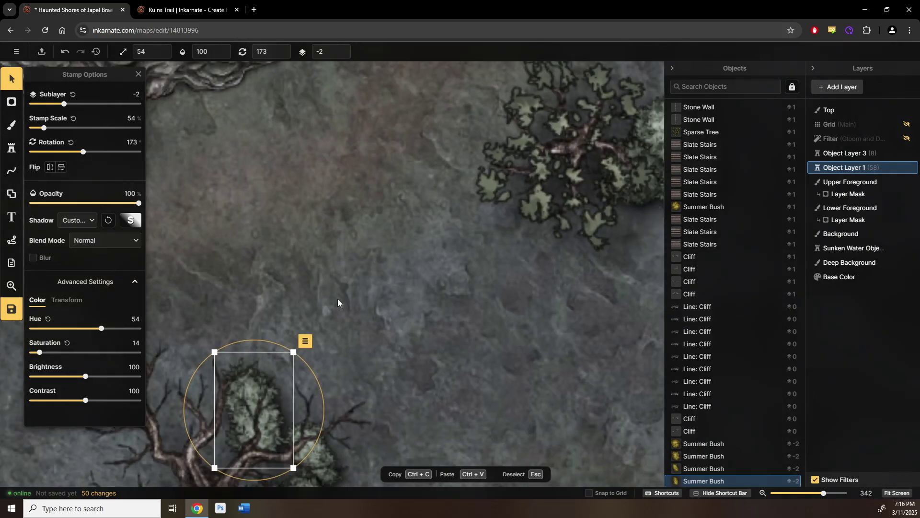
pyautogui.scroll(-3, 338, 299)
pyautogui.moveTo(338, 298); pyautogui.dragTo(292, 351)
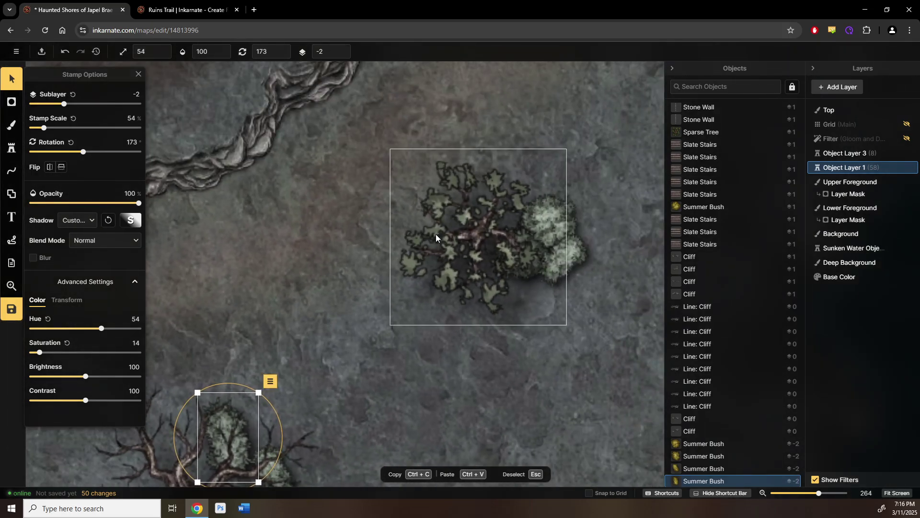
pyautogui.moveTo(317, 352); pyautogui.dragTo(382, 254)
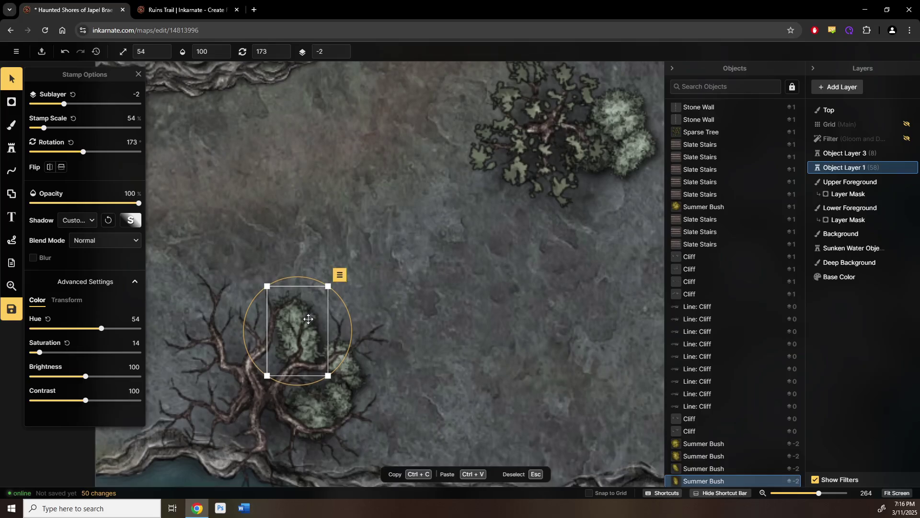
# - Try the selected bush on sublayer 1 at scale 35, trying positions among the dead tree's branches and over the other bushes
pyautogui.scroll(3, 306, 323)
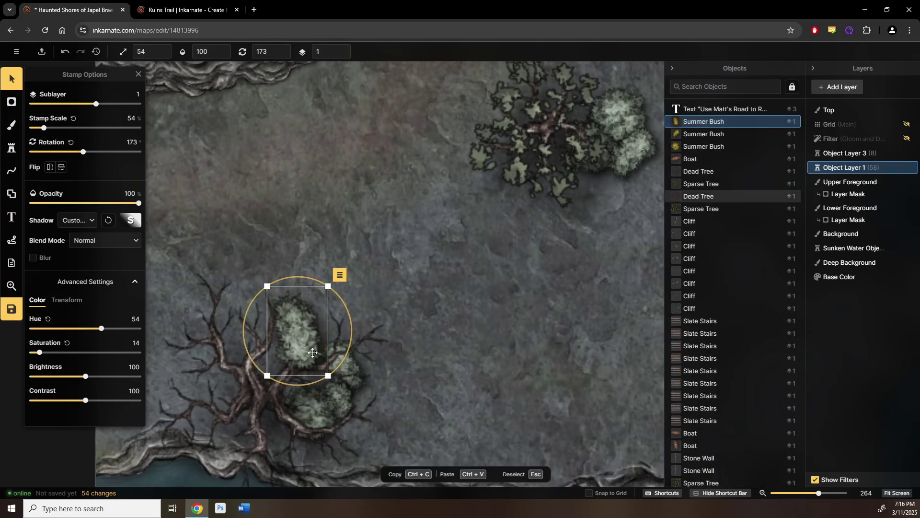
pyautogui.scroll(-2, 306, 323)
pyautogui.moveTo(306, 322); pyautogui.dragTo(218, 340)
pyautogui.scroll(-15, 218, 340)
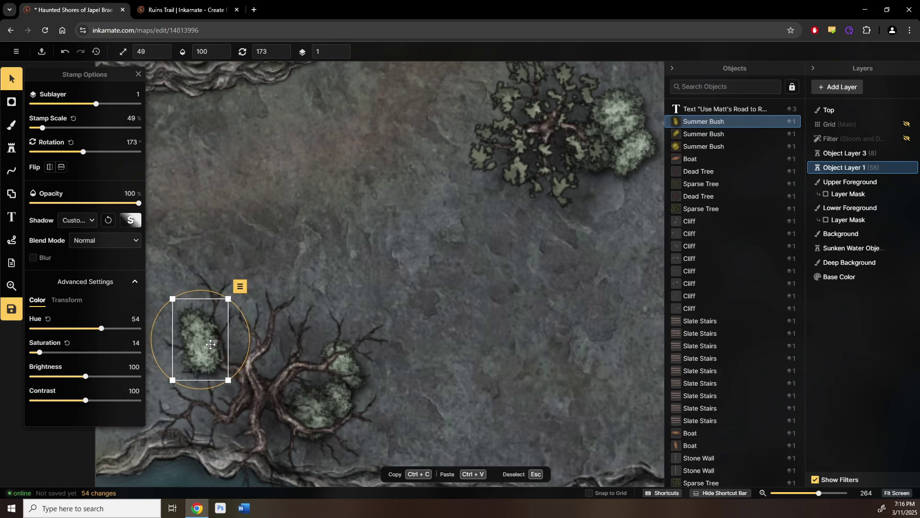
pyautogui.scroll(-1, 206, 346)
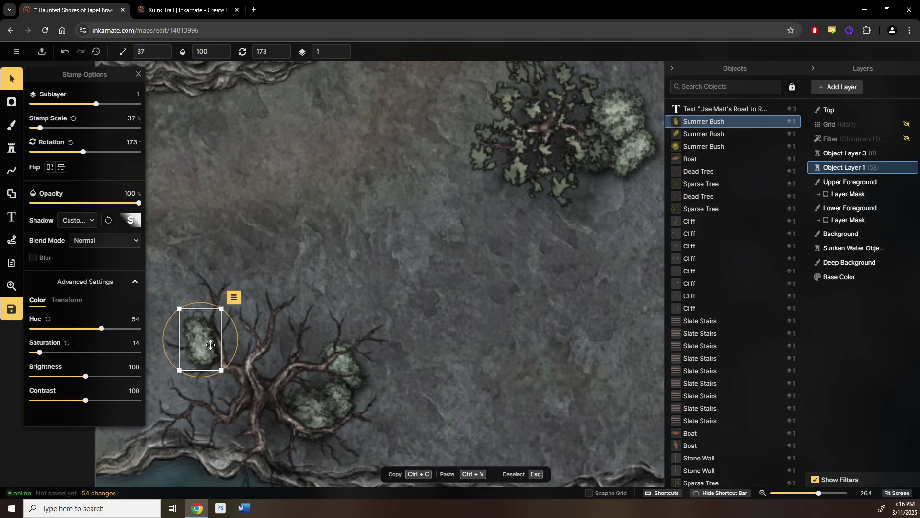
pyautogui.moveTo(205, 347); pyautogui.dragTo(266, 340)
pyautogui.scroll(-1, 220, 342)
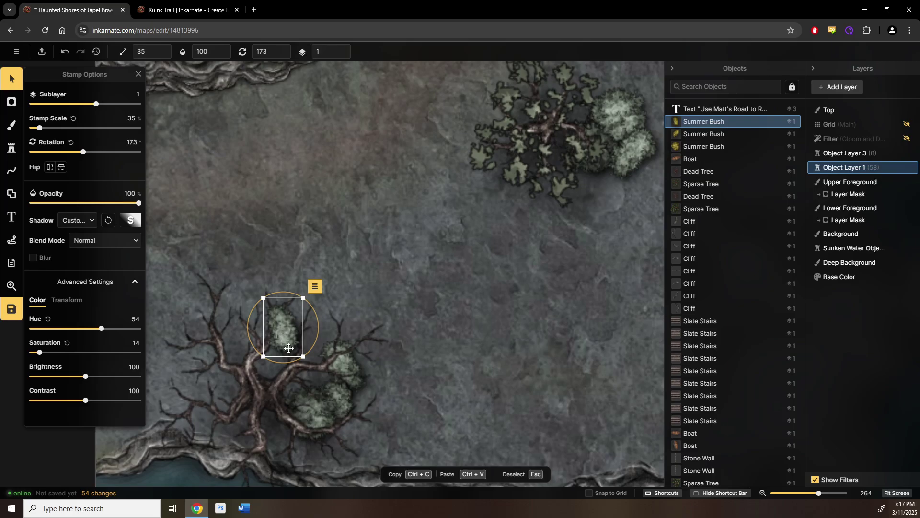
pyautogui.moveTo(290, 349); pyautogui.dragTo(317, 383)
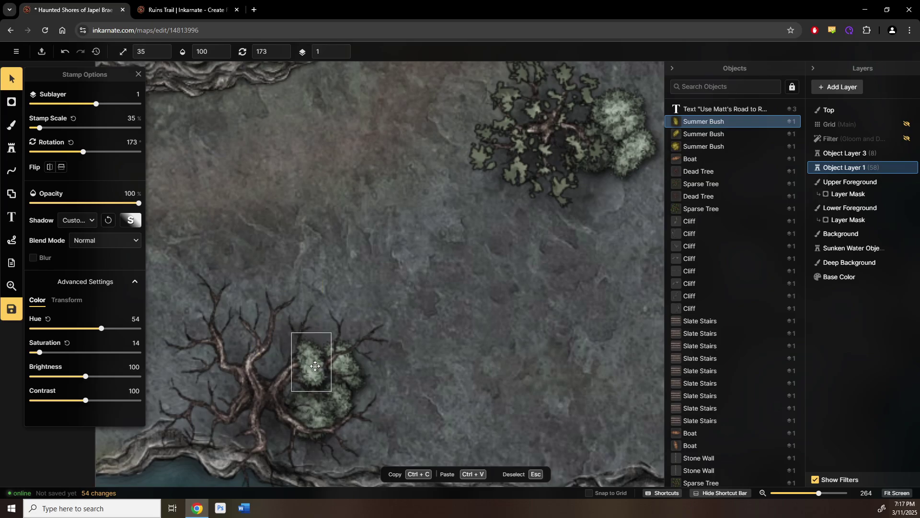
# - Return the bush to sublayer -2, enlarge it to scale 58, place it just above the dead tree, and clear the selection
pyautogui.click(316, 366)
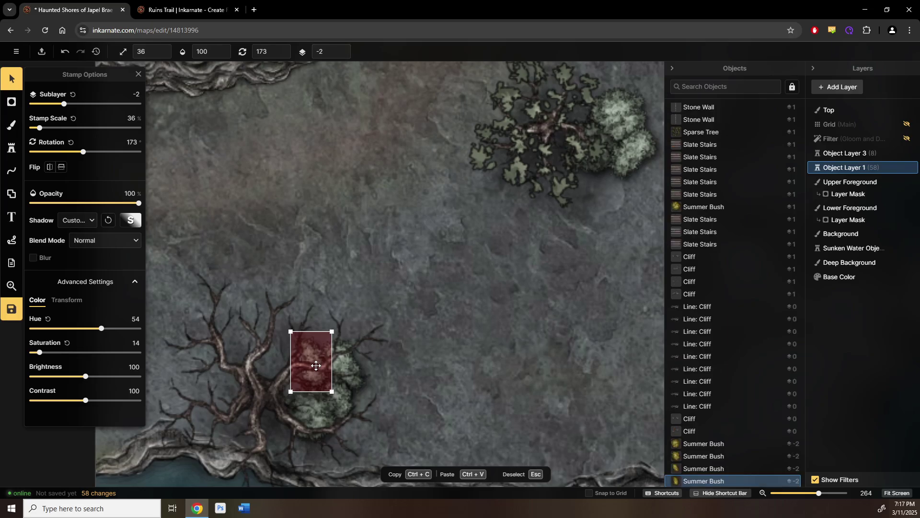
pyautogui.scroll(8, 318, 365)
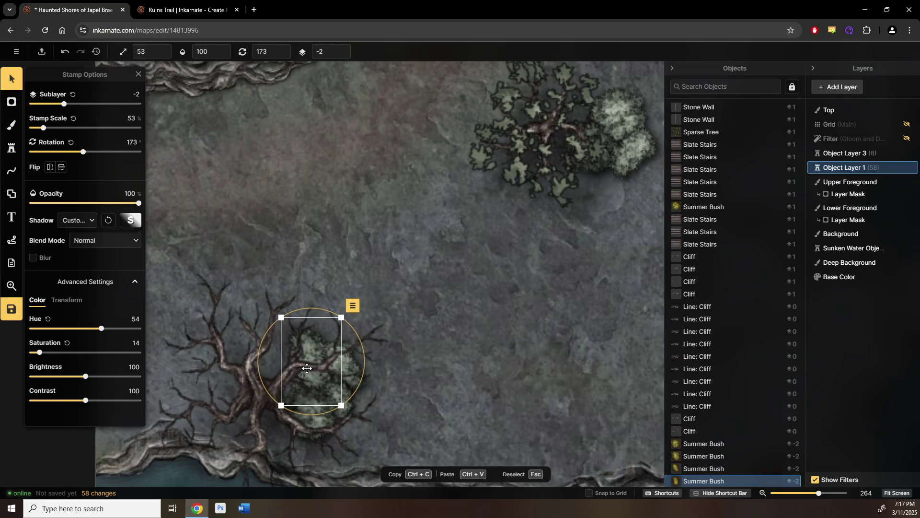
pyautogui.moveTo(308, 363); pyautogui.dragTo(308, 282)
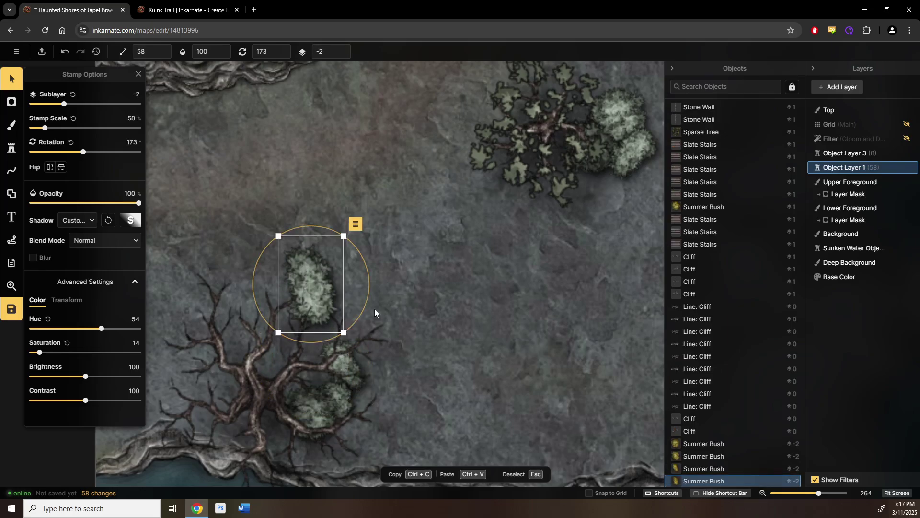
pyautogui.click(383, 315)
pyautogui.click(467, 315)
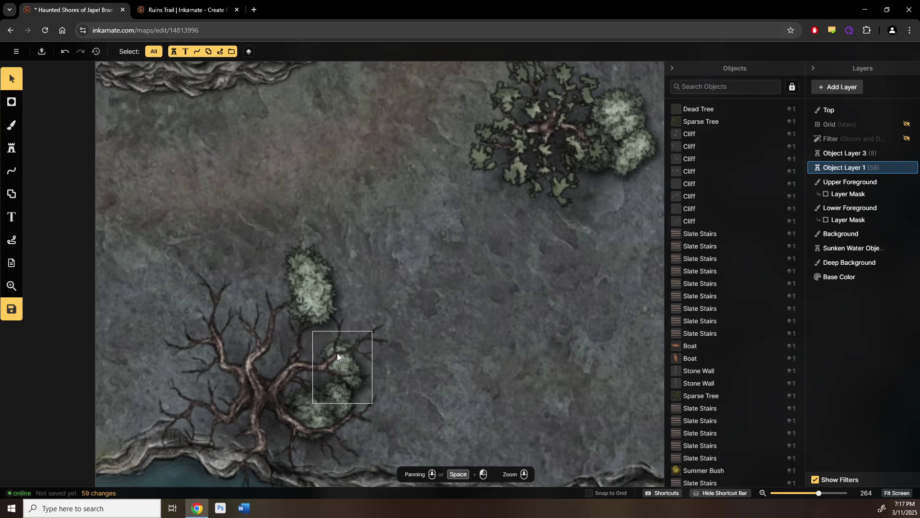
# - Gather the three scale 40 bushes one by one around the lower end of the large Summer Bush
pyautogui.moveTo(337, 353); pyautogui.dragTo(339, 304)
pyautogui.scroll(6, 346, 288)
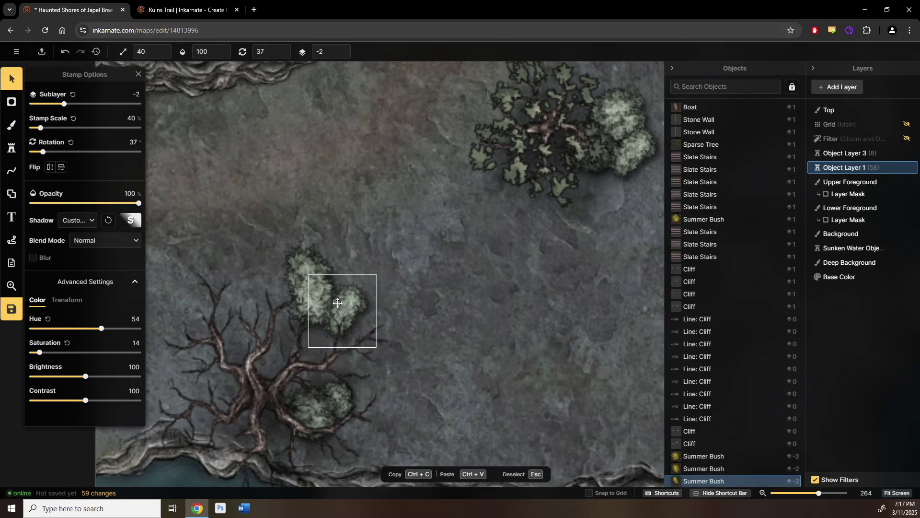
pyautogui.click(335, 395)
pyautogui.moveTo(298, 342); pyautogui.dragTo(319, 326)
pyautogui.moveTo(306, 415); pyautogui.dragTo(278, 323)
pyautogui.scroll(13, 288, 338)
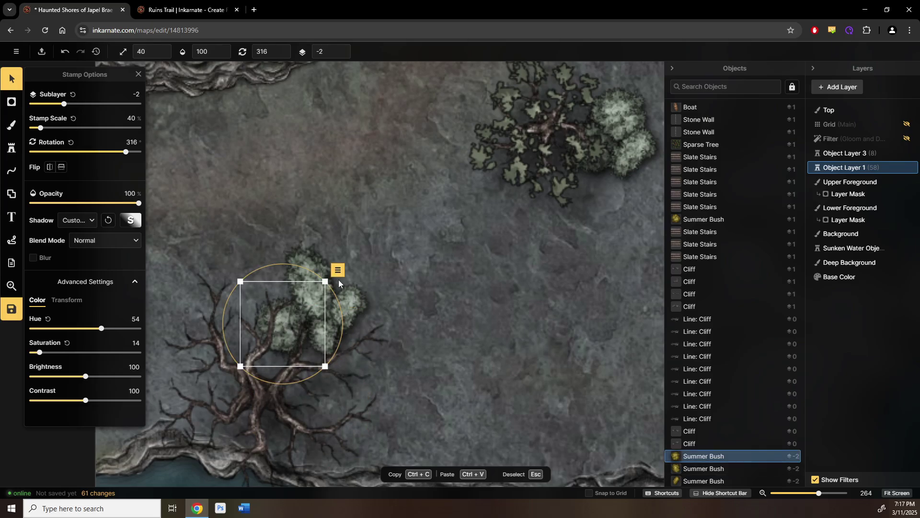
# - Select all four clustered Summer Bushes, move them together beneath the dead tree's branches, and clear the selection
pyautogui.keyDown('shift'); pyautogui.click(309, 294); pyautogui.keyUp('shift')
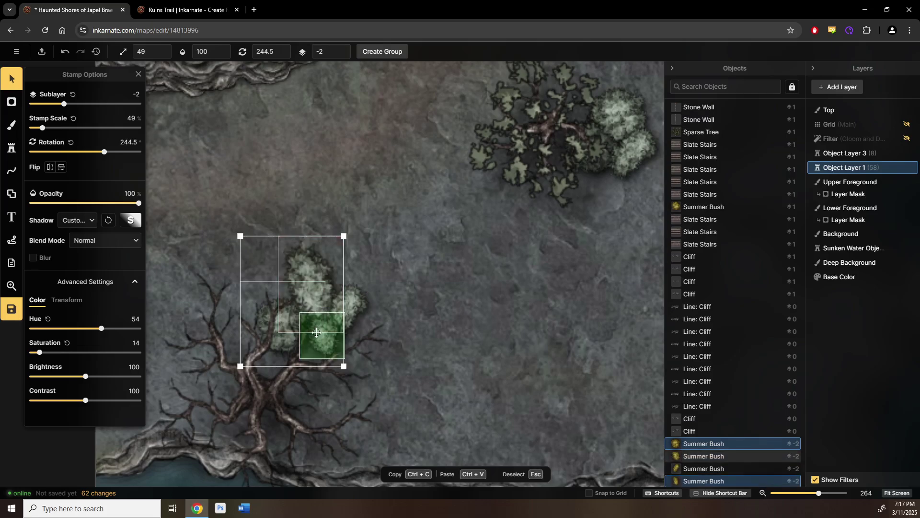
pyautogui.keyDown('shift'); pyautogui.click(323, 336); pyautogui.keyUp('shift')
pyautogui.keyDown('shift'); pyautogui.click(351, 305); pyautogui.keyUp('shift')
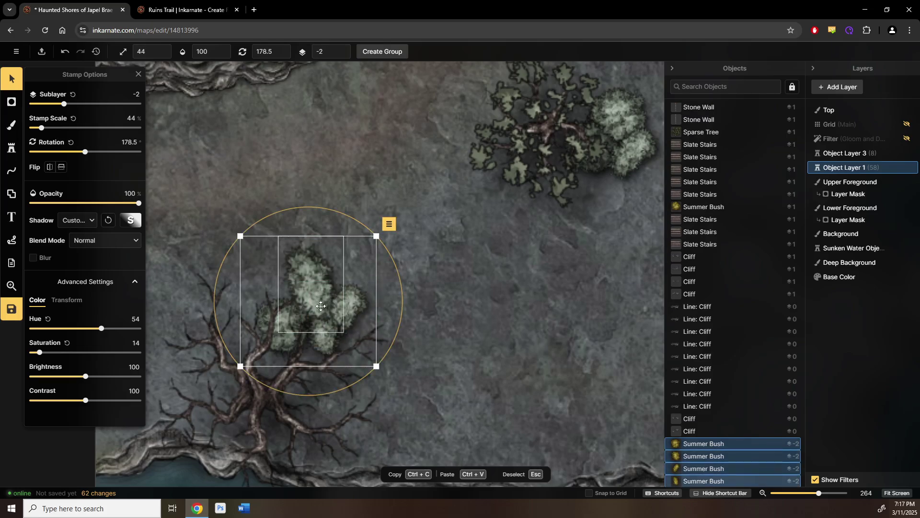
pyautogui.moveTo(323, 304); pyautogui.dragTo(334, 343)
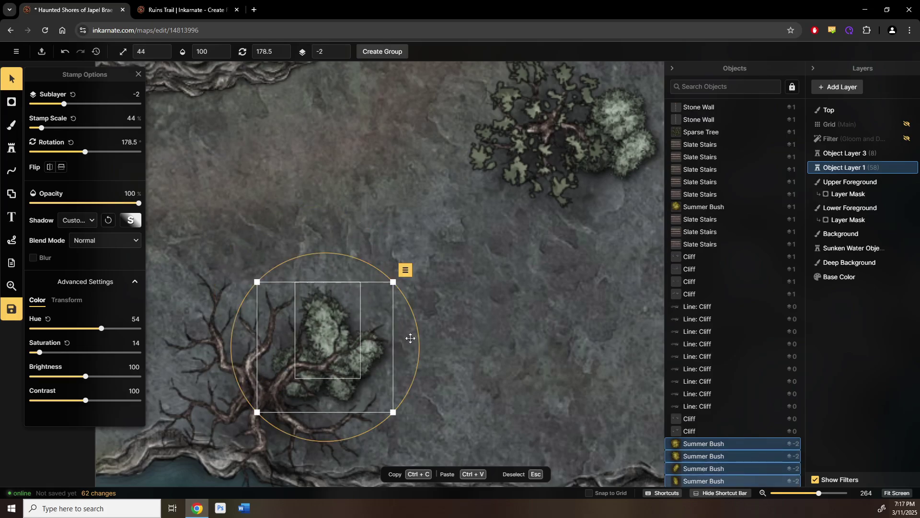
pyautogui.click(496, 309)
pyautogui.scroll(-1, 496, 307)
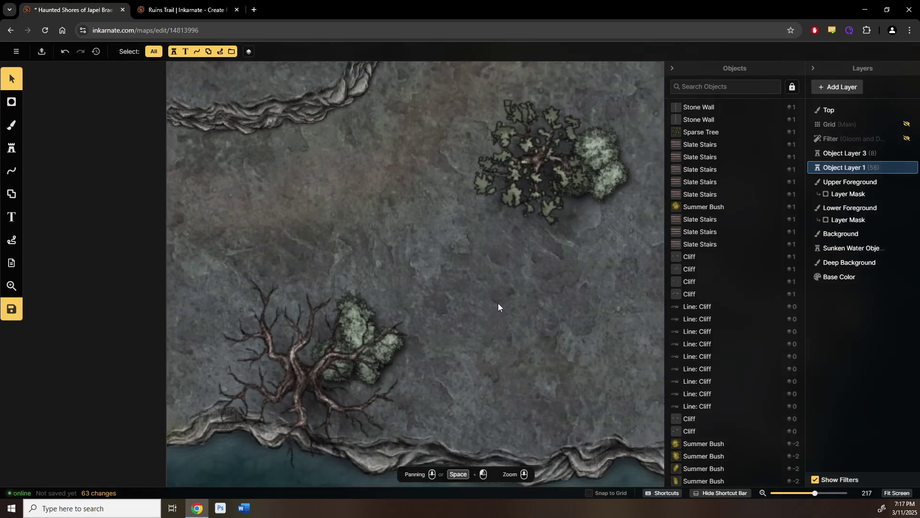
pyautogui.moveTo(498, 303); pyautogui.dragTo(399, 368)
pyautogui.moveTo(554, 259); pyautogui.dragTo(462, 326)
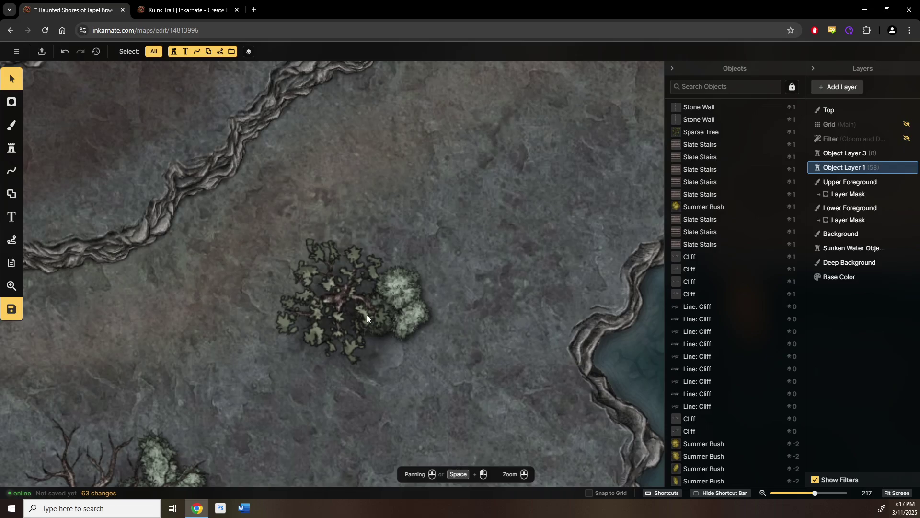
# - Reuse the selected bush's settings to stamp a Summer Bush at scale 40, rotation 335, on the small leafy tree's lower-left edge
pyautogui.click(403, 288)
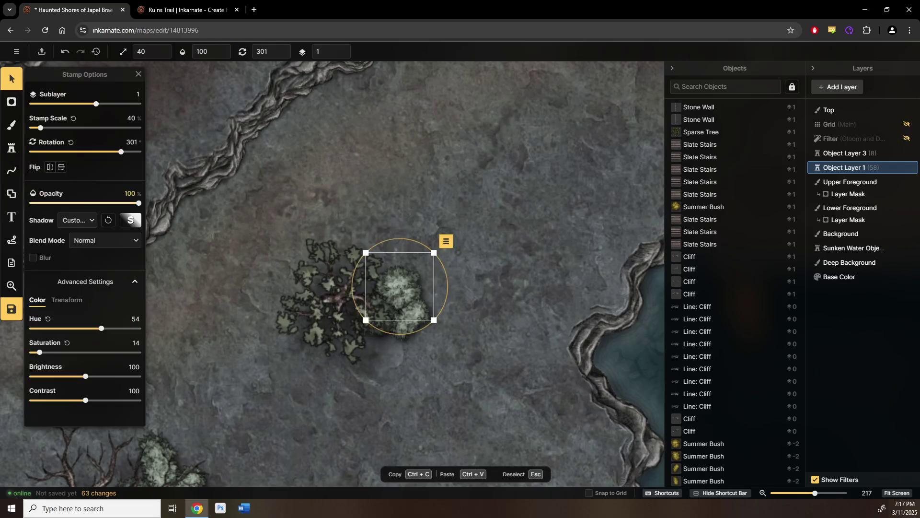
pyautogui.click(11, 148)
pyautogui.scroll(3, 261, 300)
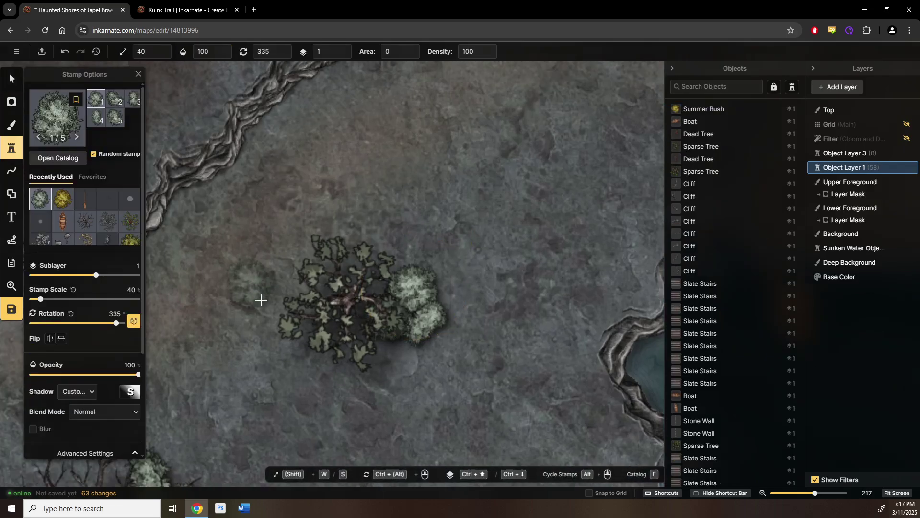
pyautogui.click(309, 334)
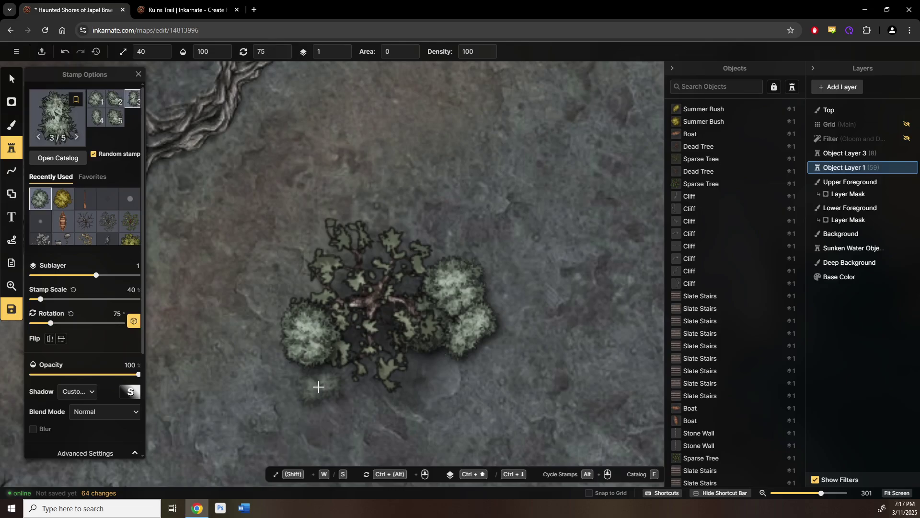
pyautogui.click(389, 221)
# - Lower the new bush to sublayer -1 and stamp another scale 40 Summer Bush beside it on that sublayer, along the tree's lower edge
pyautogui.click(10, 80)
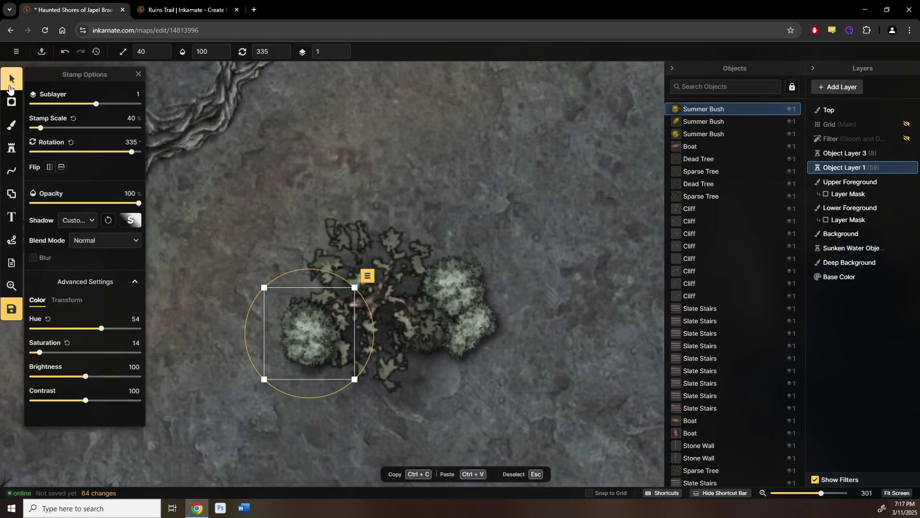
pyautogui.hotkey('ctrl', 'Down')
pyautogui.hotkey('ctrl', 'Down')
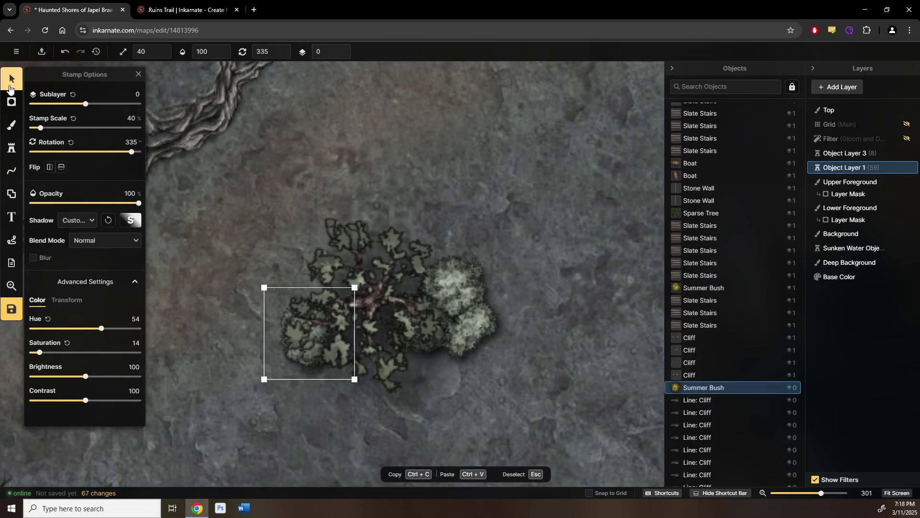
pyautogui.press('s')
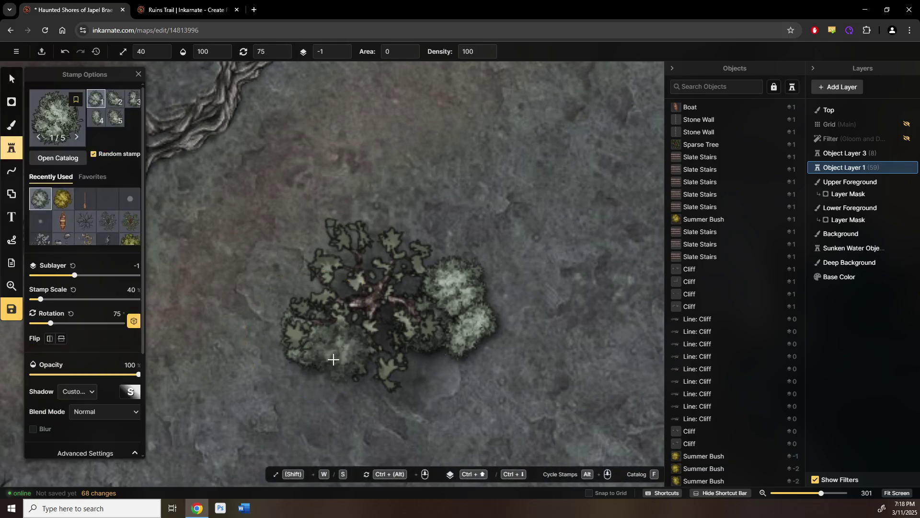
pyautogui.click(338, 378)
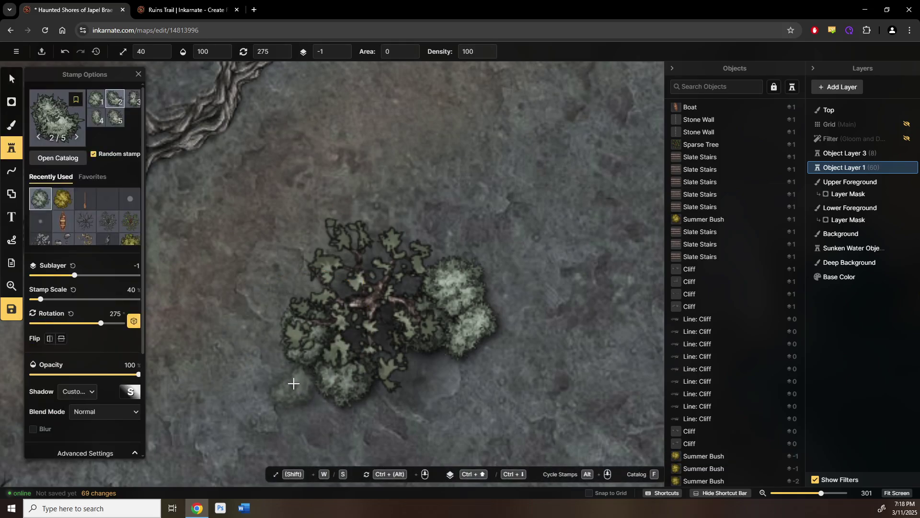
# - Enlarge the Summer Bush stamp to scale 64 and place one on sublayer -1 beneath the lower-left branches of the large leafy tree
pyautogui.moveTo(433, 195); pyautogui.dragTo(308, 364)
pyautogui.moveTo(434, 226); pyautogui.dragTo(215, 253)
pyautogui.scroll(-4, 468, 246)
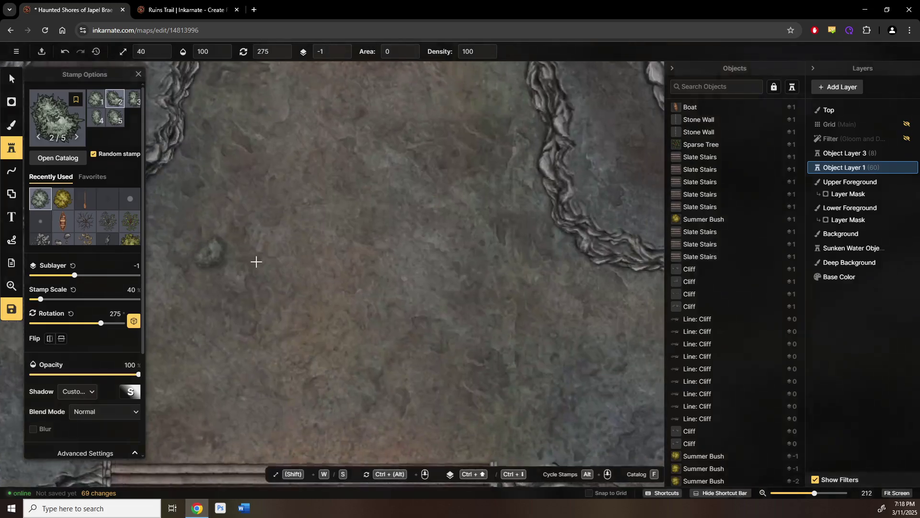
pyautogui.moveTo(571, 283); pyautogui.dragTo(318, 287)
pyautogui.scroll(-1, 446, 292)
pyautogui.moveTo(482, 324); pyautogui.dragTo(251, 123)
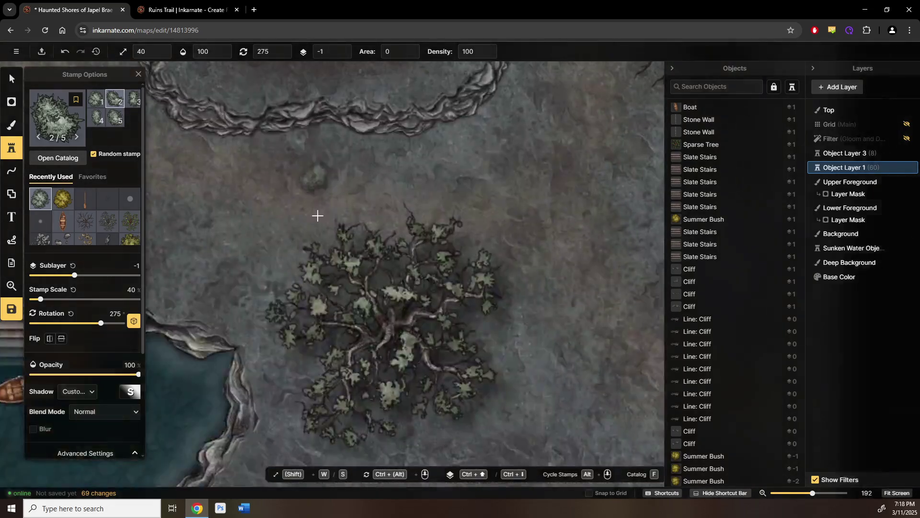
pyautogui.scroll(2, 330, 262)
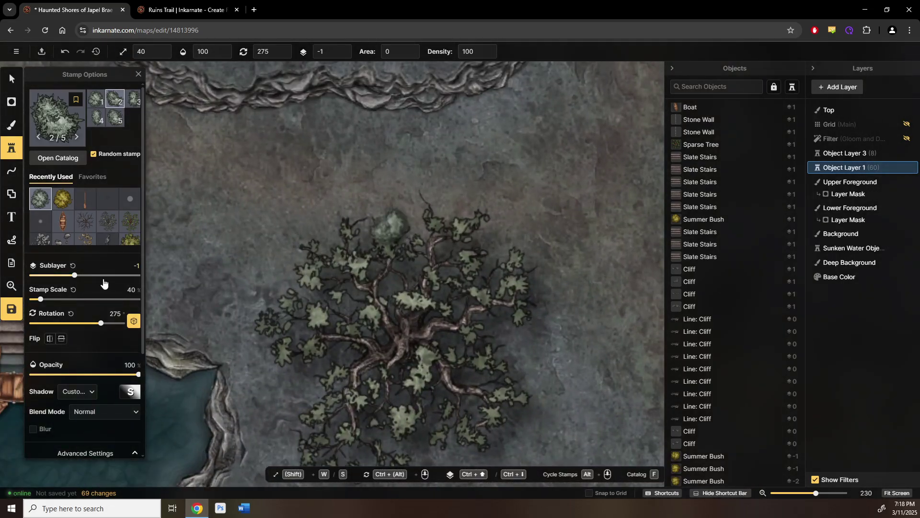
pyautogui.press('w')
pyautogui.press('w')
pyautogui.press('w')
pyautogui.press('w')
pyautogui.press('w')
pyautogui.press('w')
pyautogui.press('w')
pyautogui.press('w')
pyautogui.press('w')
pyautogui.press('w')
pyautogui.press('w')
pyautogui.press('w')
pyautogui.press('w')
pyautogui.press('w')
pyautogui.press('w')
pyautogui.press('w')
pyautogui.press('w')
pyautogui.press('w')
pyautogui.press('w')
pyautogui.press('w')
pyautogui.press('w')
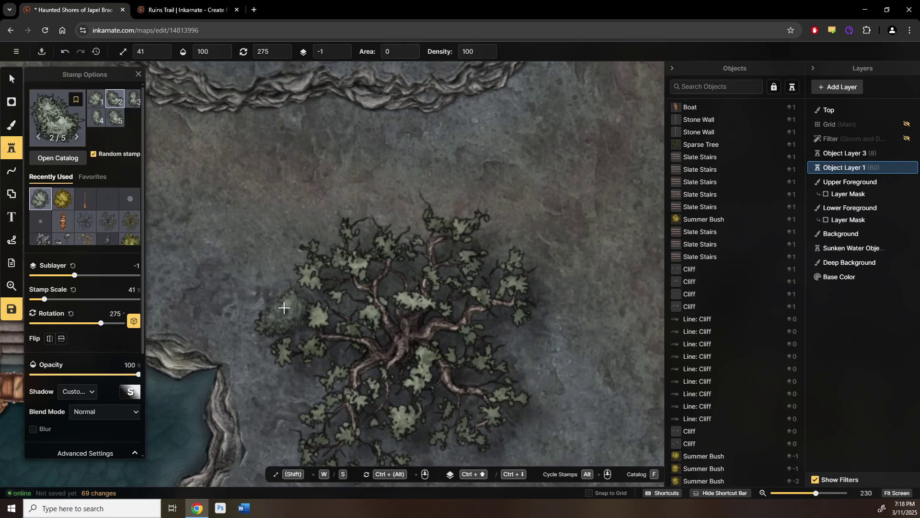
pyautogui.click(326, 354)
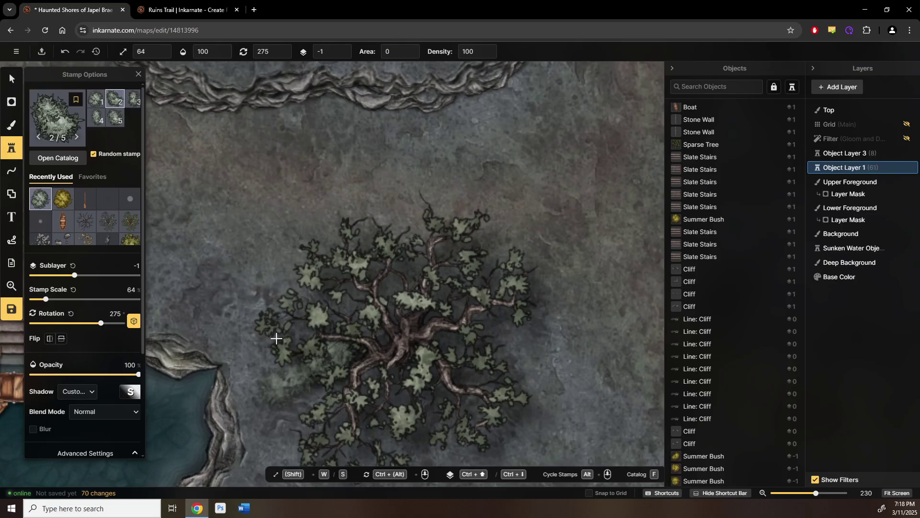
# - Stamp three more scale 64 Summer Bushes around the large leafy tree, two on its lower-left side and one at its lower-right edge
pyautogui.scroll(-3, 312, 287)
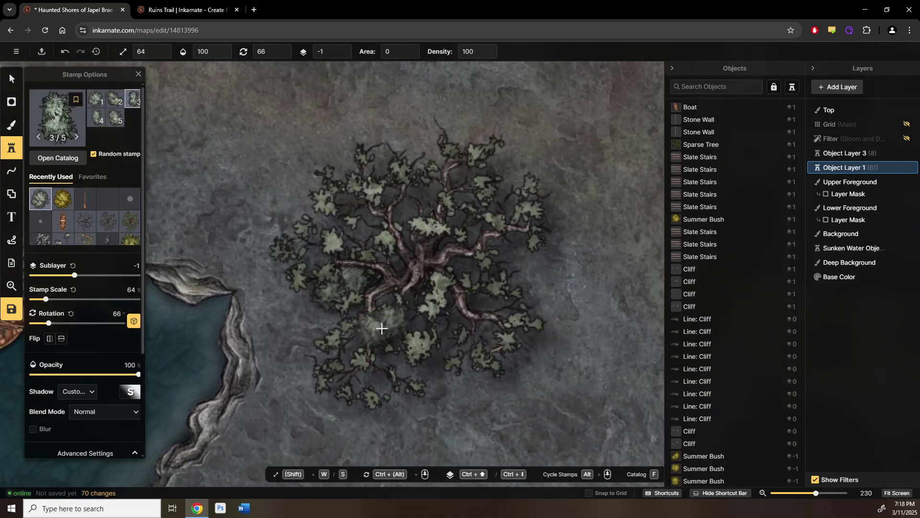
pyautogui.click(374, 326)
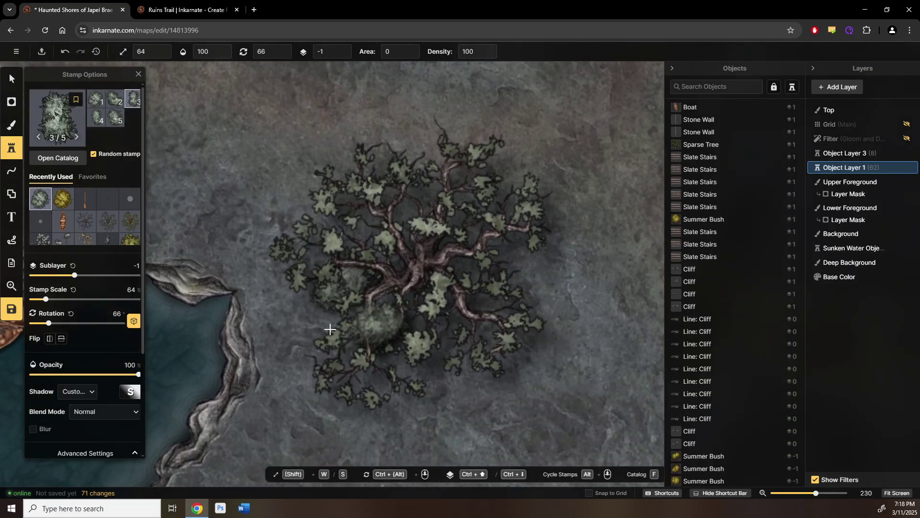
pyautogui.click(284, 323)
pyautogui.moveTo(538, 334); pyautogui.dragTo(349, 249)
pyautogui.click(347, 258)
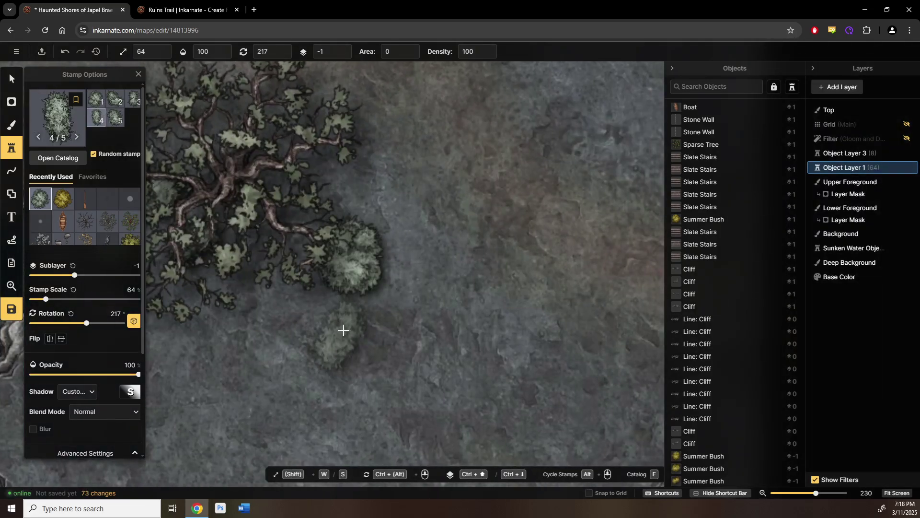
# - Stamp a cluster of scale 64 Summer Bushes beneath the leafless tree near the map's right edge, adding a scale 42 bush below them
pyautogui.scroll(-2, 384, 221)
pyautogui.moveTo(388, 224); pyautogui.dragTo(436, 286)
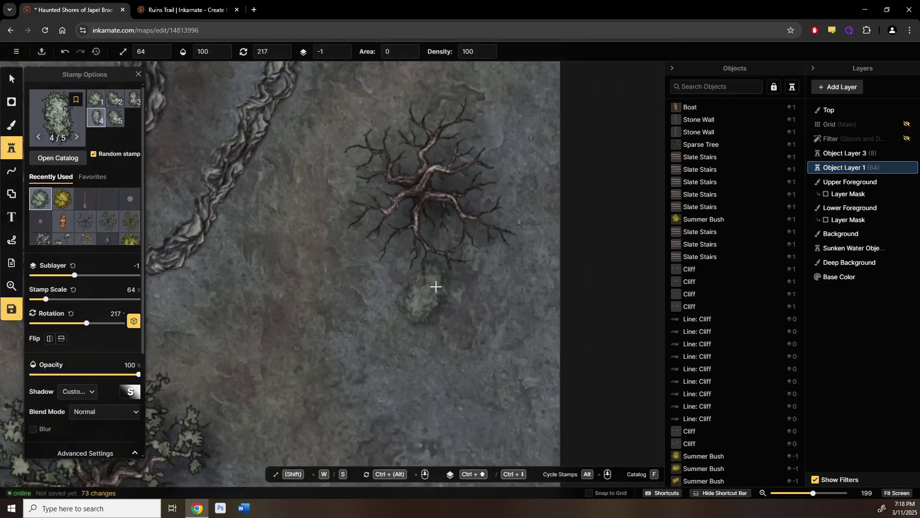
pyautogui.click(442, 256)
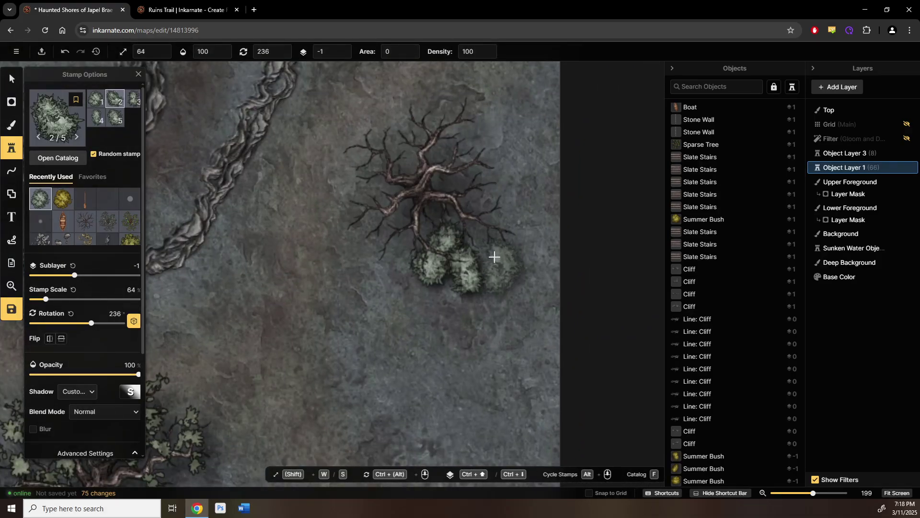
pyautogui.click(479, 223)
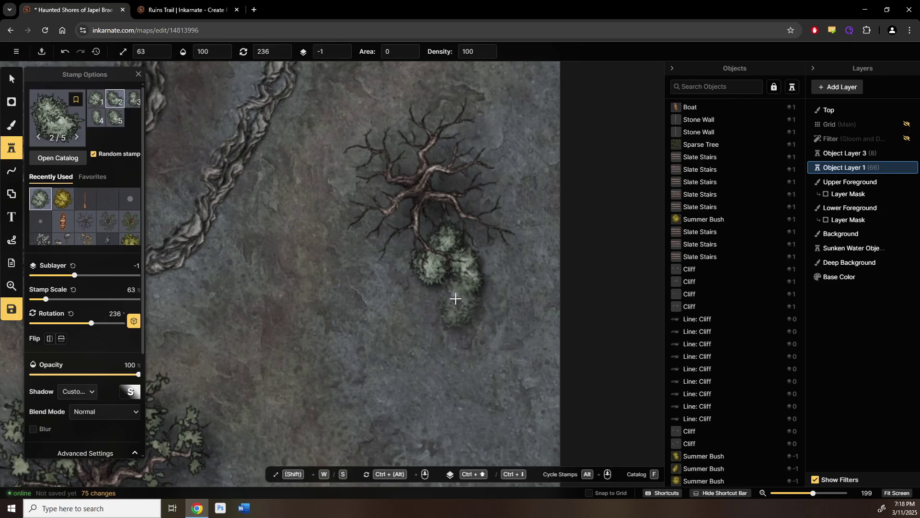
pyautogui.press('s')
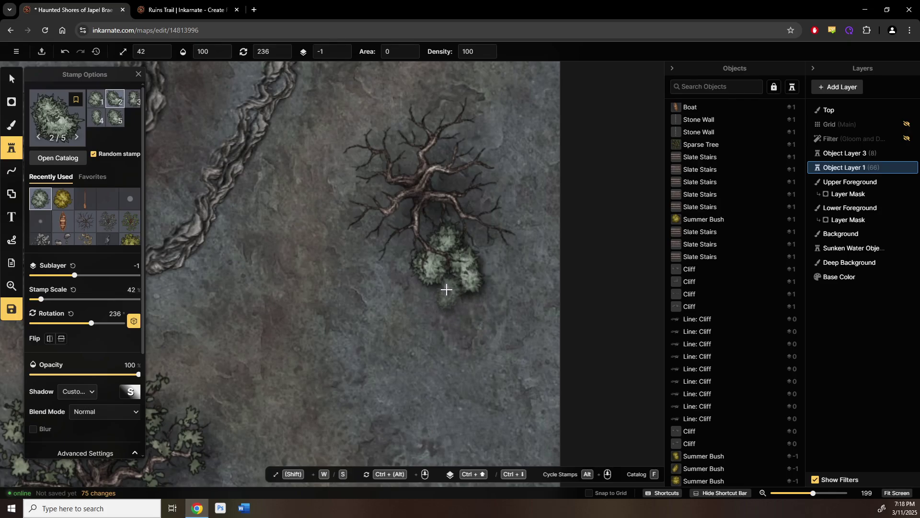
pyautogui.click(449, 291)
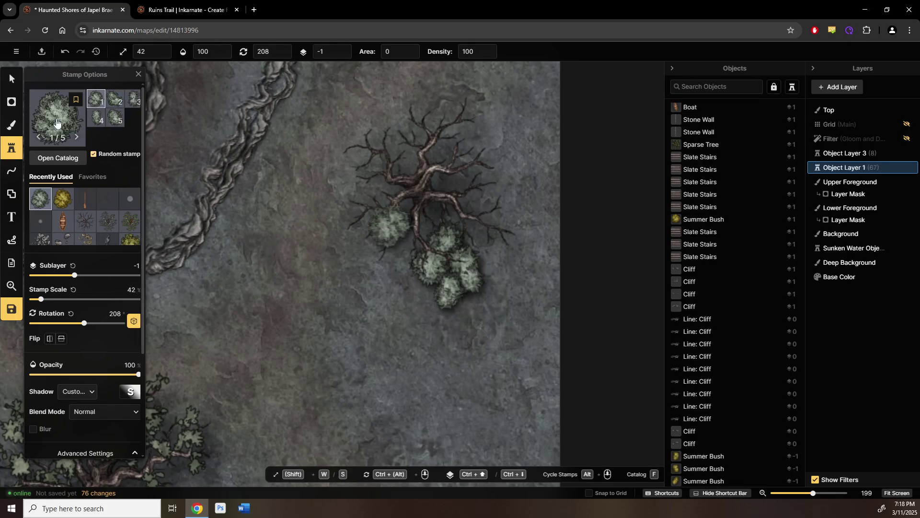
pyautogui.click(11, 78)
pyautogui.click(452, 311)
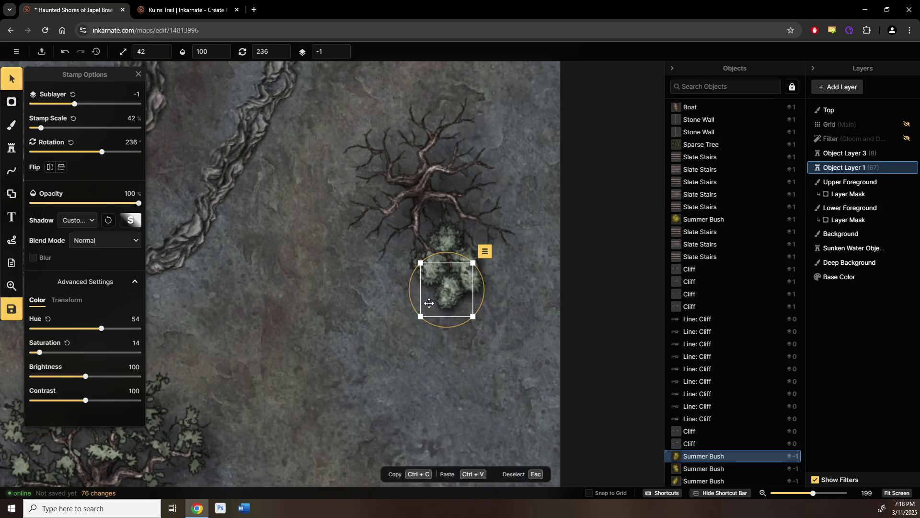
pyautogui.scroll(5, 365, 261)
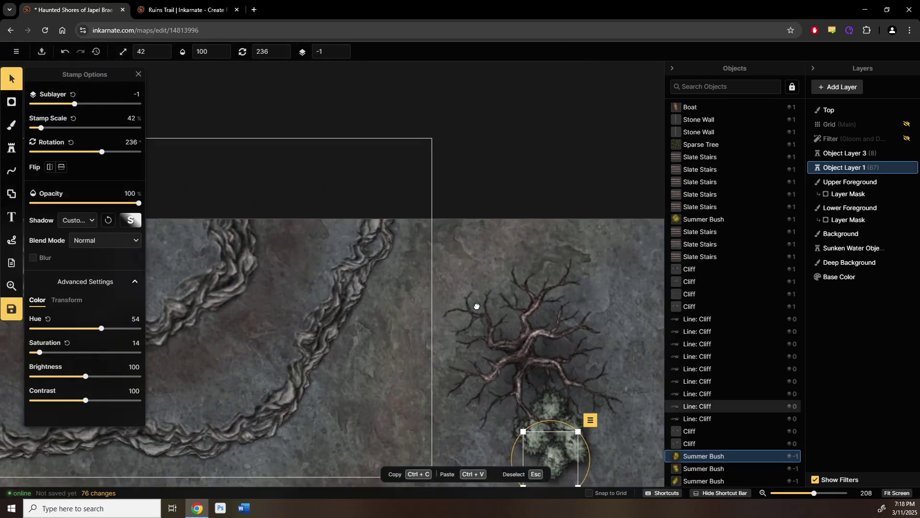
pyautogui.scroll(-3, 407, 298)
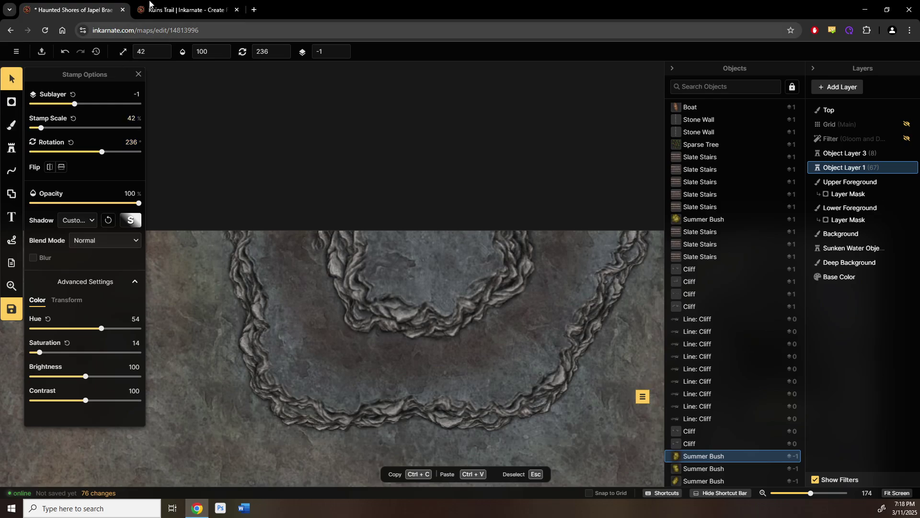
# - Switch to the Ruins Trail map, exit its Bushes group, and examine how bushes and boulders are arranged around the trees
pyautogui.click(154, 6)
pyautogui.scroll(-5, 500, 303)
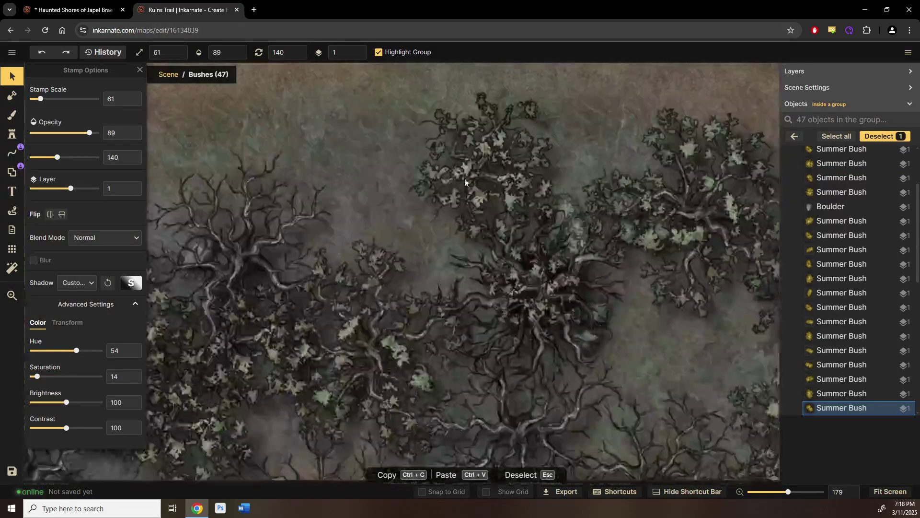
pyautogui.press('Escape')
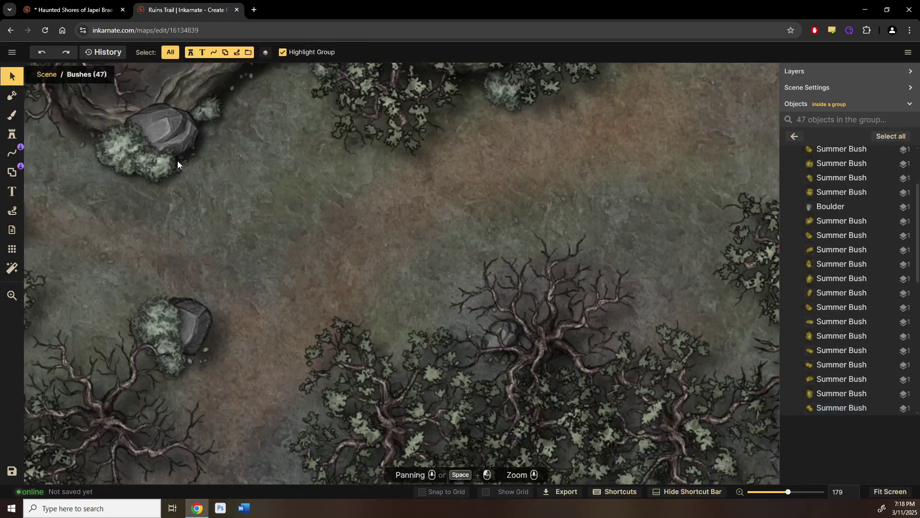
pyautogui.click(794, 136)
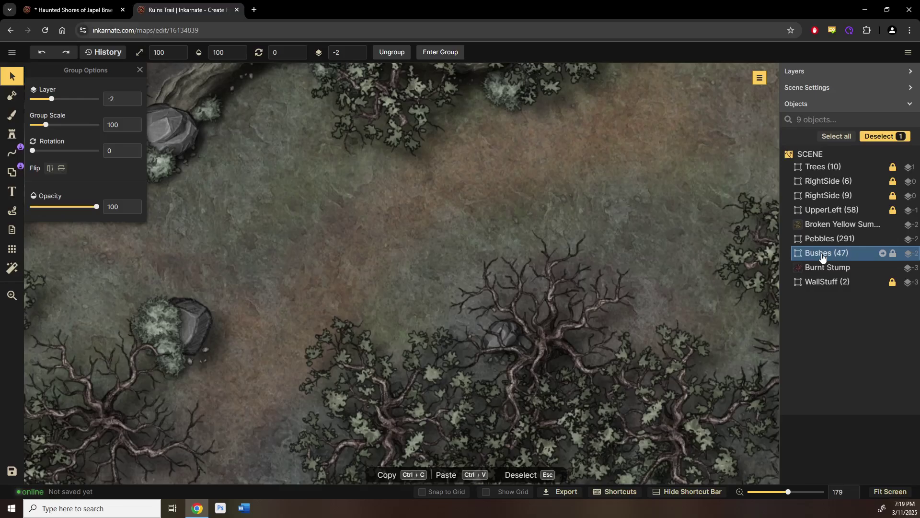
pyautogui.moveTo(425, 245); pyautogui.dragTo(637, 288)
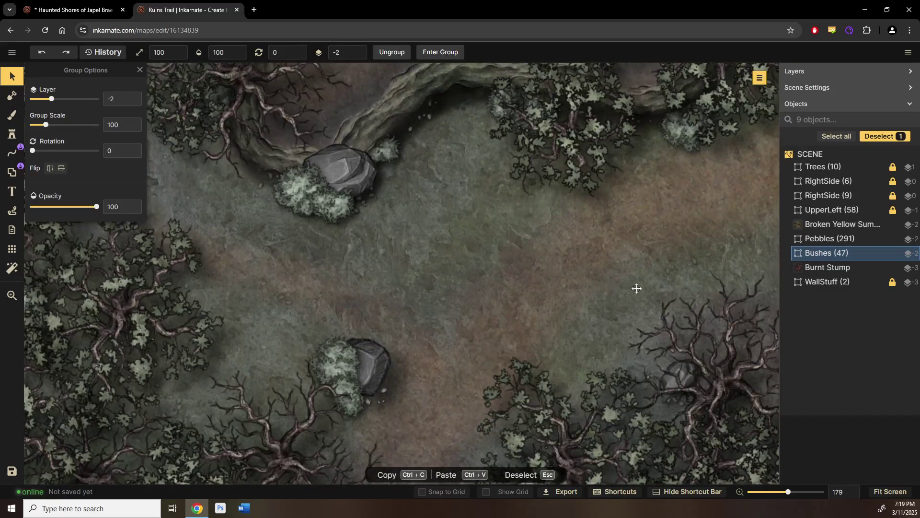
# - Open the Pebbles group to examine its Small Rock stamps, clear the selection, and exit the group
pyautogui.doubleClick(817, 238)
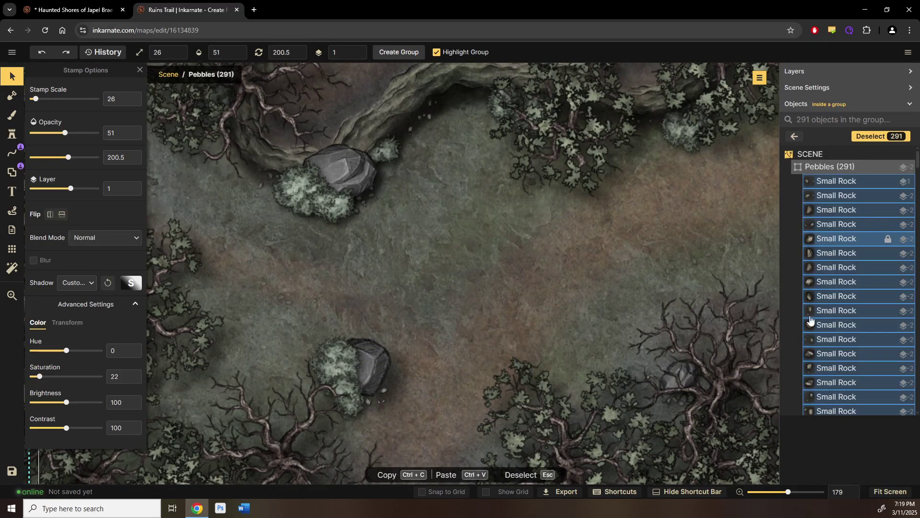
pyautogui.press('Escape')
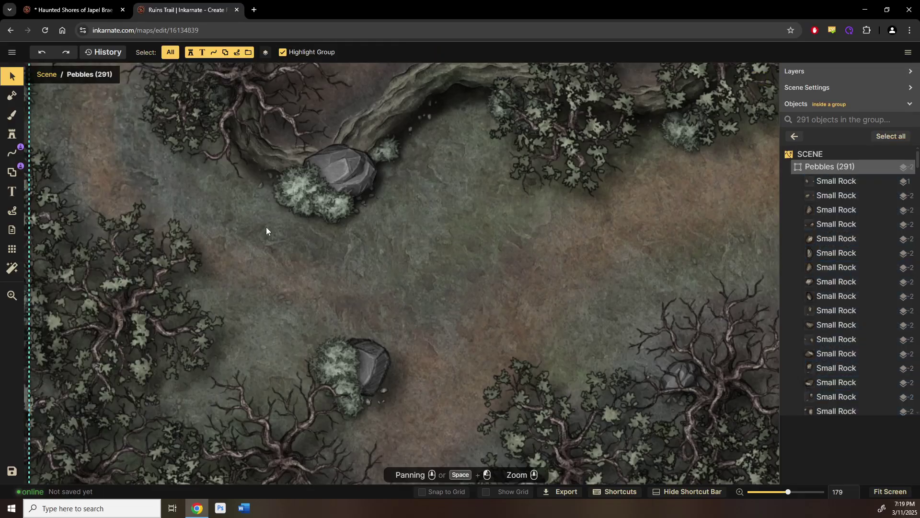
pyautogui.click(794, 137)
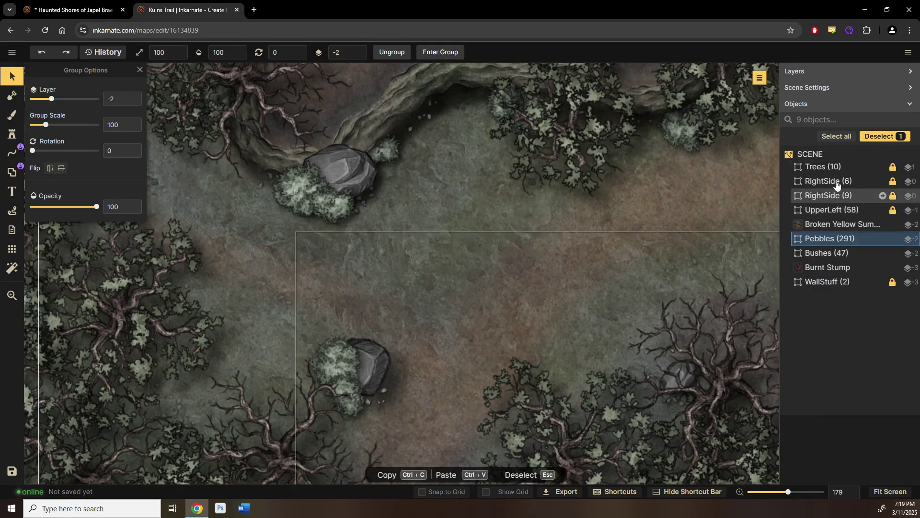
# - Enter the UpperLeft group and select individual boulders to examine their scale, colour settings and placement beside the bushes and rocky hill
pyautogui.doubleClick(831, 211)
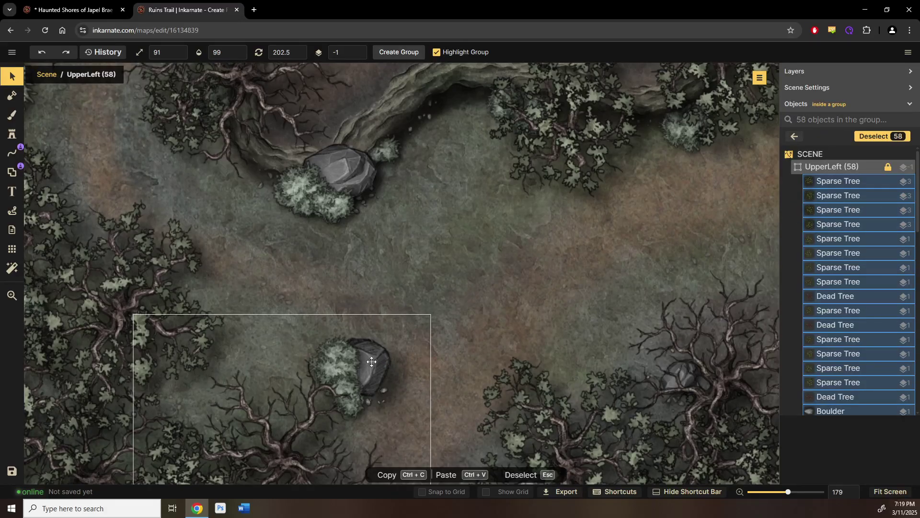
pyautogui.click(821, 412)
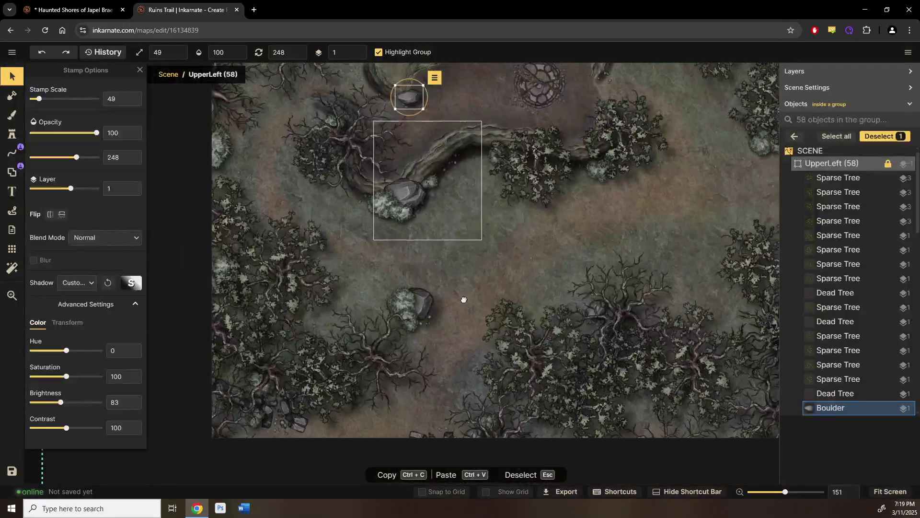
pyautogui.click(462, 315)
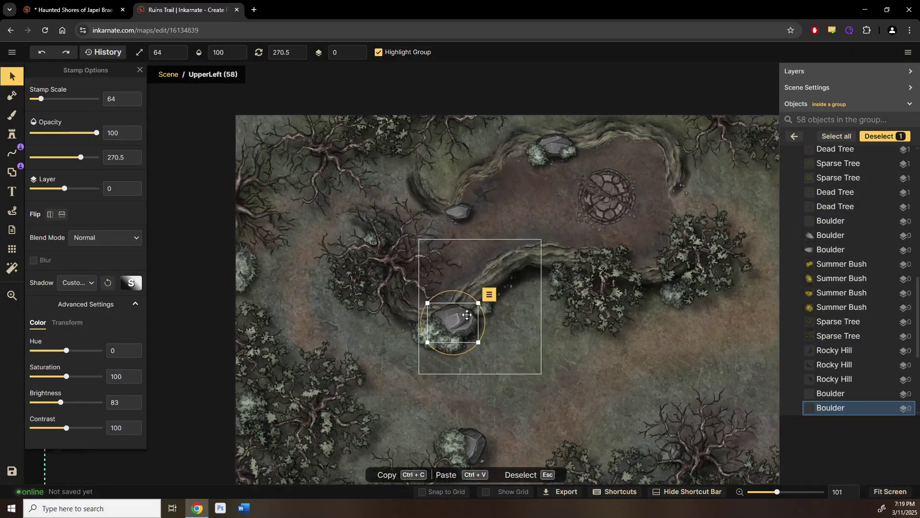
pyautogui.scroll(3, 468, 315)
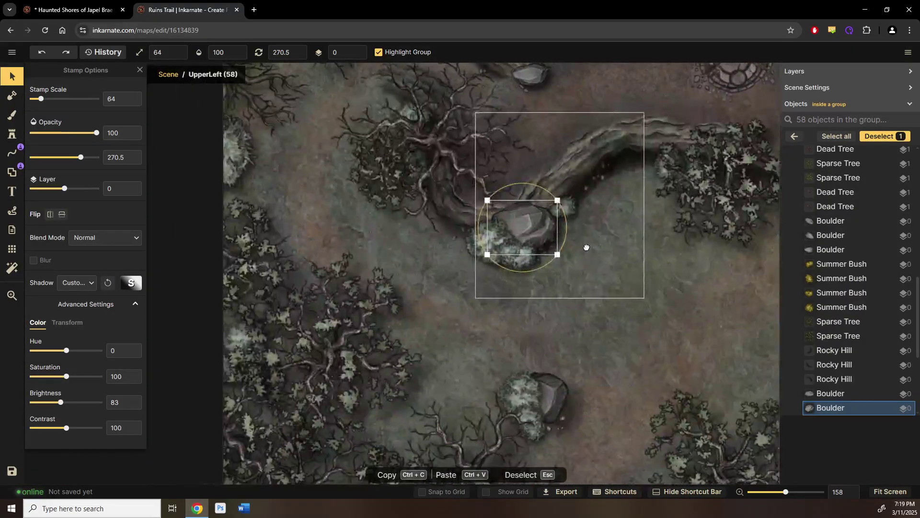
pyautogui.moveTo(586, 247); pyautogui.dragTo(235, 242)
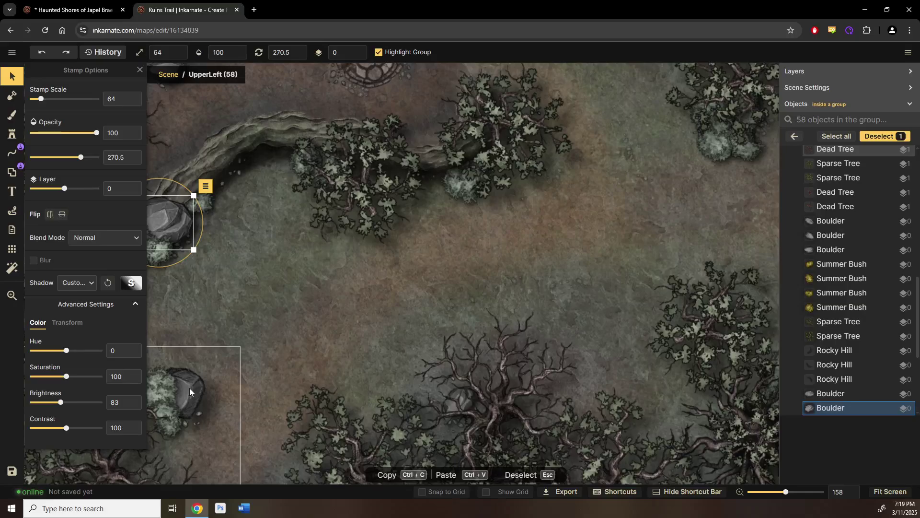
# - Examine the Dead Tree near the lower boulder and bushes in the UpperLeft group, and exit the group
pyautogui.moveTo(189, 391); pyautogui.dragTo(433, 259)
pyautogui.click(304, 332)
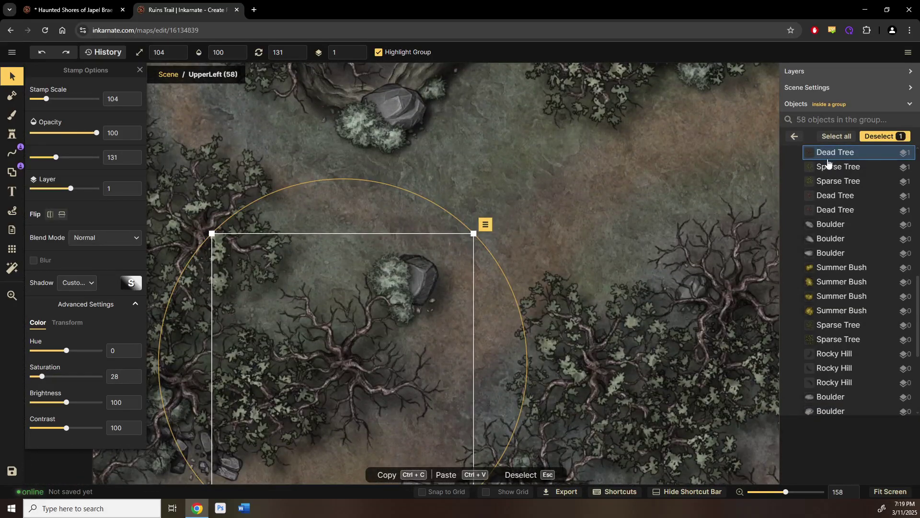
pyautogui.click(313, 148)
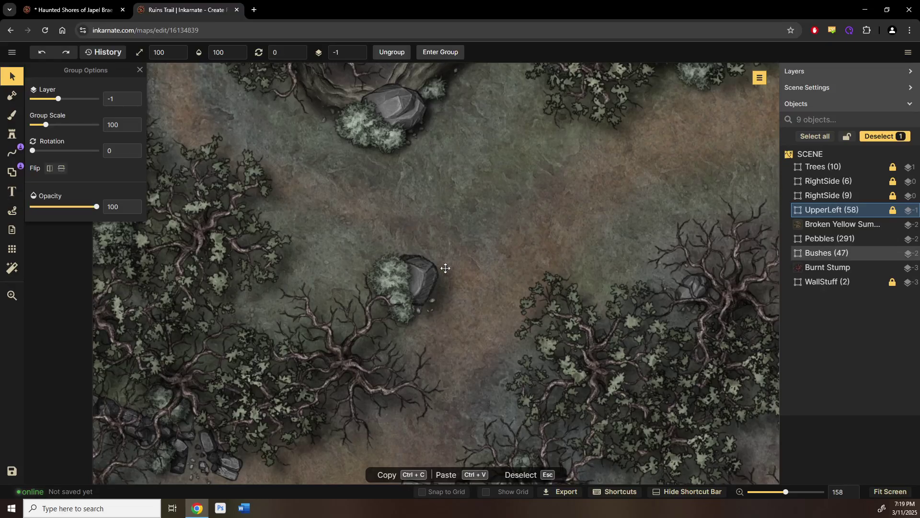
# - Switch to the Haunted Shores map and open the stamp catalog
pyautogui.hotkey('ctrl', 'Tab')
pyautogui.moveTo(444, 334); pyautogui.dragTo(349, 281)
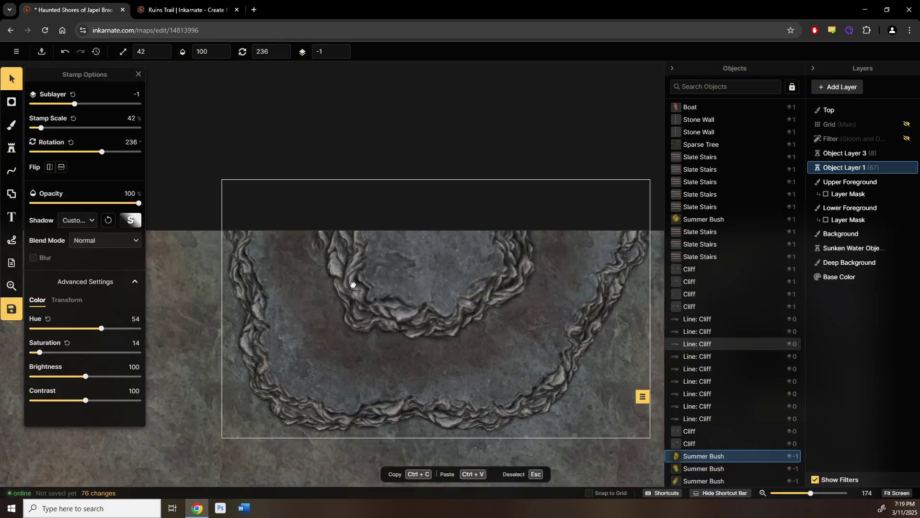
pyautogui.click(13, 149)
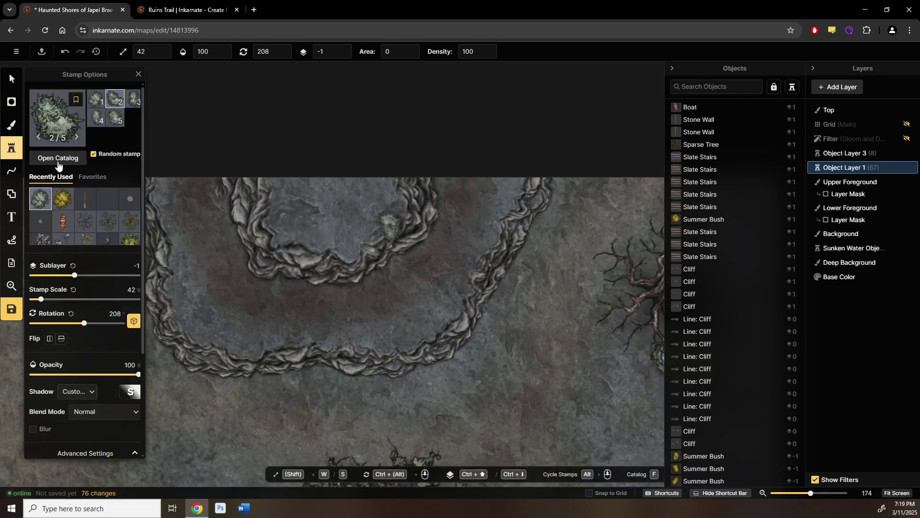
pyautogui.click(58, 159)
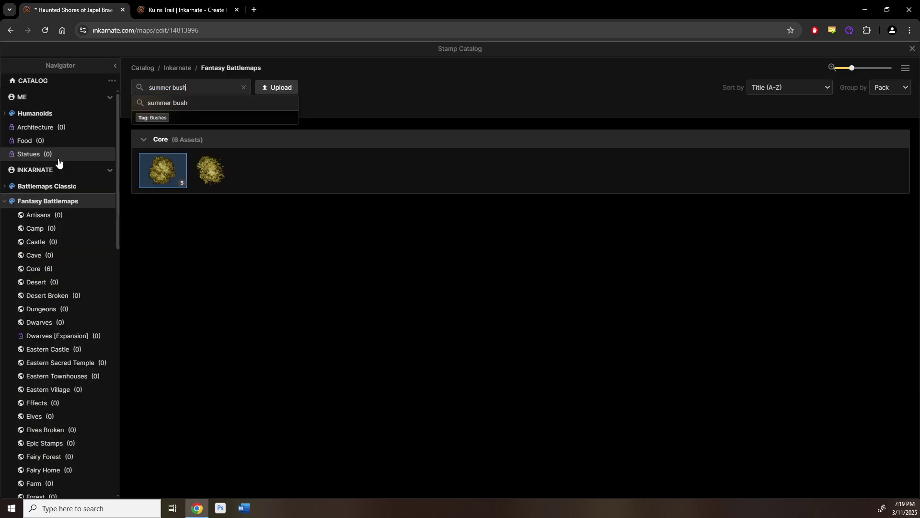
# - Search the Fantasy Battlemaps catalog for "boulder" and choose the Boulder stamp from the Cave pack
pyautogui.write('bouder')
pyautogui.press('Return')
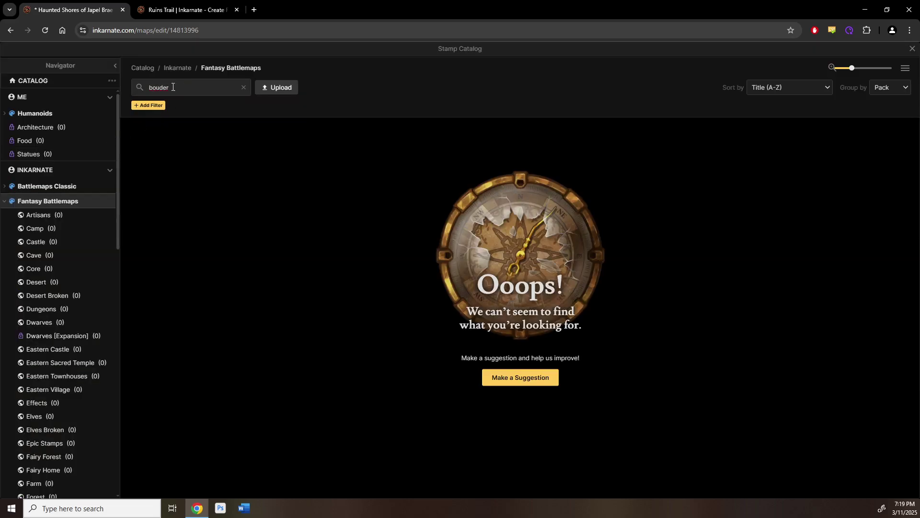
pyautogui.press('Left')
pyautogui.press('Left')
pyautogui.press('Left')
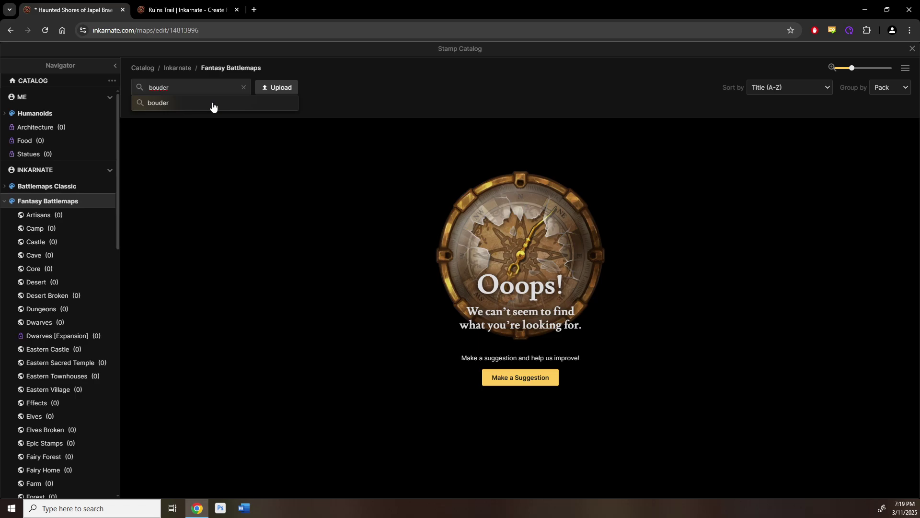
pyautogui.write('l')
pyautogui.press('Return')
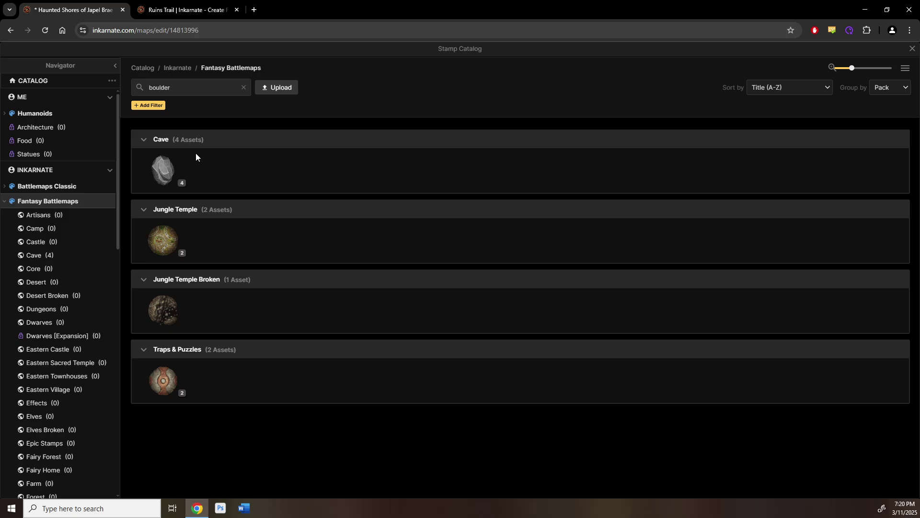
pyautogui.click(163, 169)
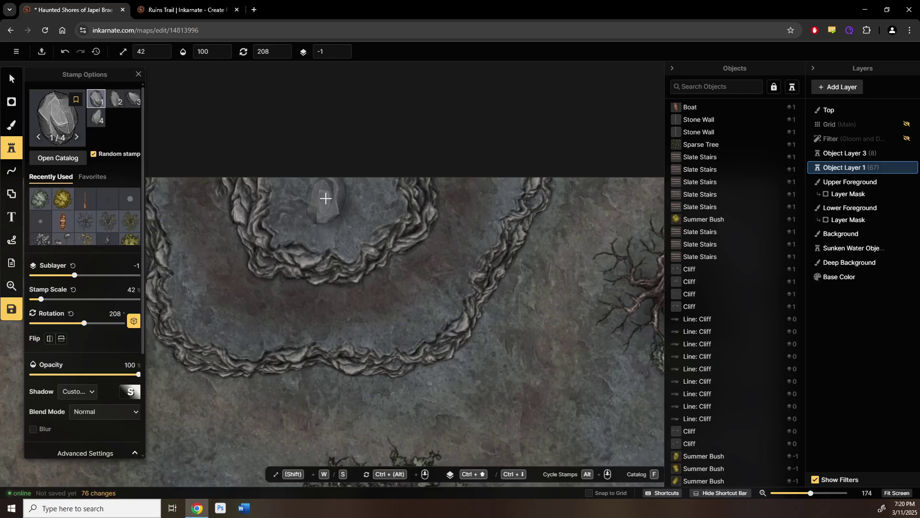
# - Stamp one scale 42 Boulder inside the inner cliff ring and another beside the bushes beneath the leafless tree
pyautogui.scroll(-6, 326, 197)
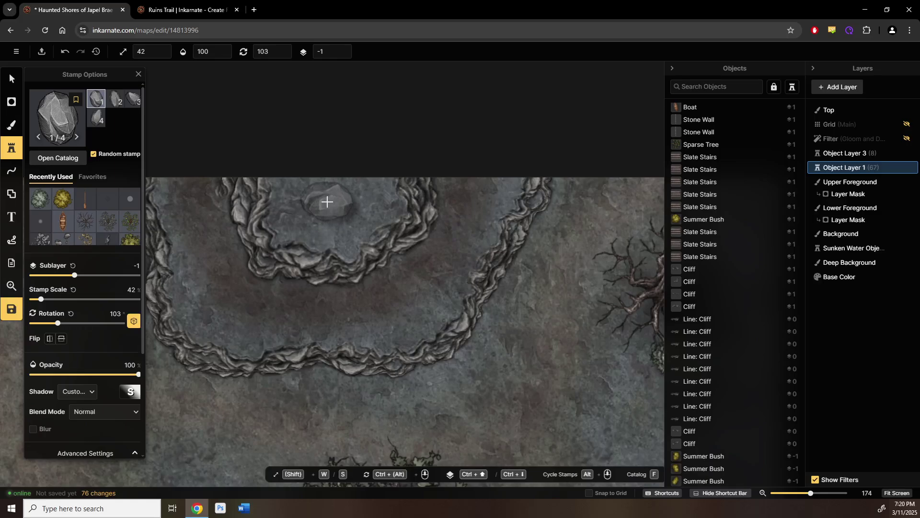
pyautogui.click(328, 207)
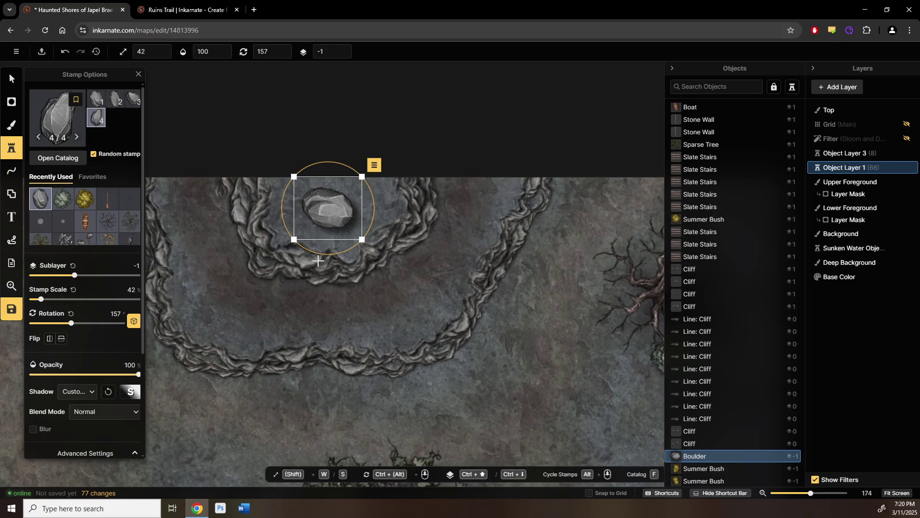
pyautogui.scroll(-1, 318, 261)
pyautogui.moveTo(267, 287); pyautogui.dragTo(195, 139)
pyautogui.scroll(3, 585, 239)
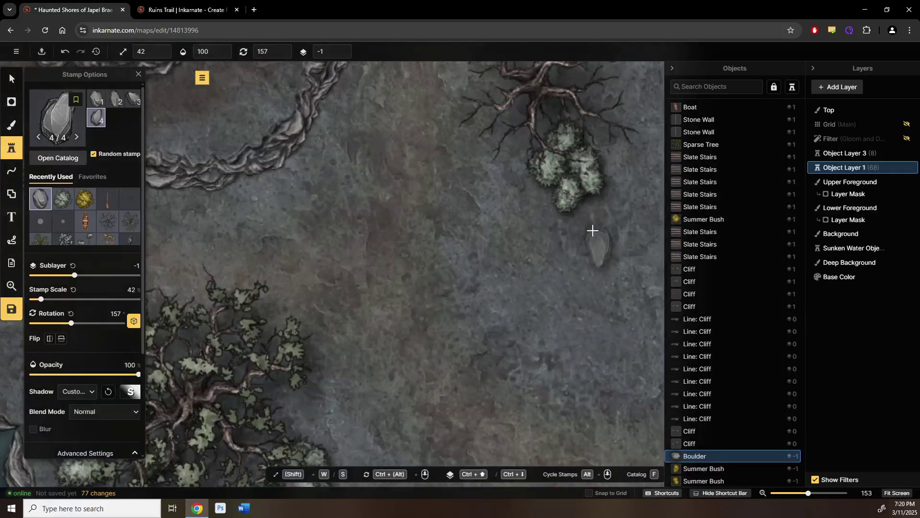
pyautogui.scroll(5, 592, 230)
pyautogui.click(586, 188)
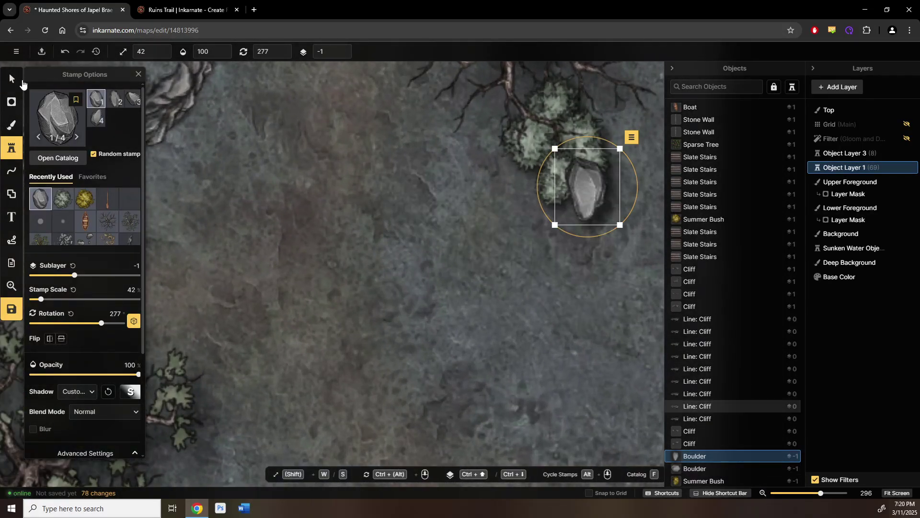
# - Lower the boulder beside the leafless tree's bushes to sublayer -2, rotate it to 217 degrees, and deselect it
pyautogui.click(10, 76)
pyautogui.hotkey('ctrl', 'Down')
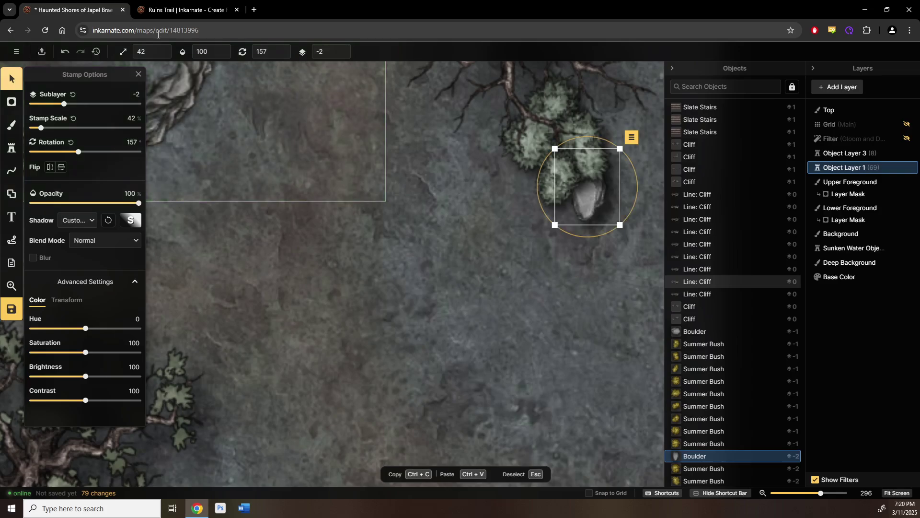
pyautogui.scroll(5, 535, 224)
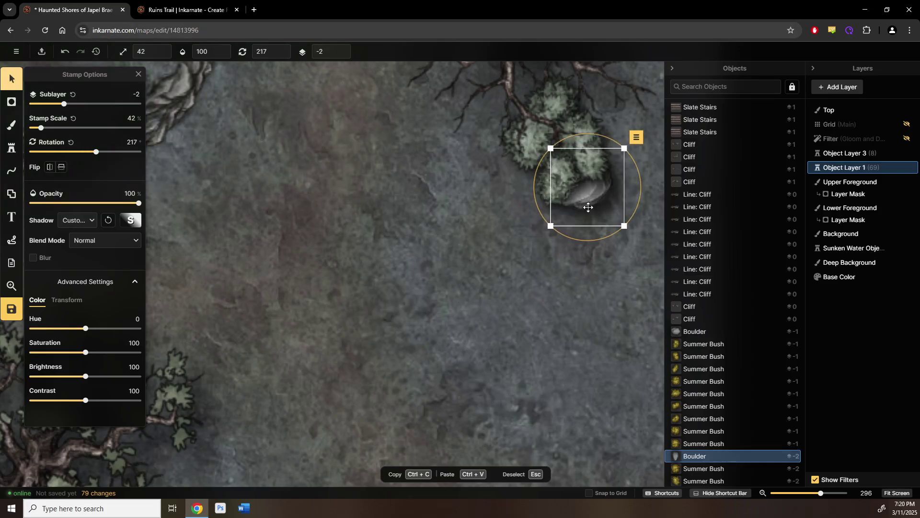
pyautogui.moveTo(588, 208); pyautogui.dragTo(511, 306)
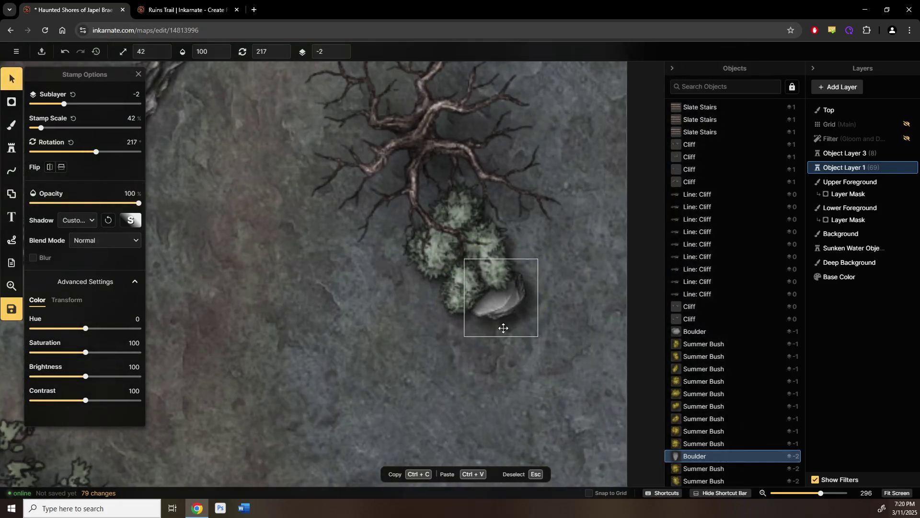
pyautogui.click(465, 376)
pyautogui.scroll(-2, 375, 361)
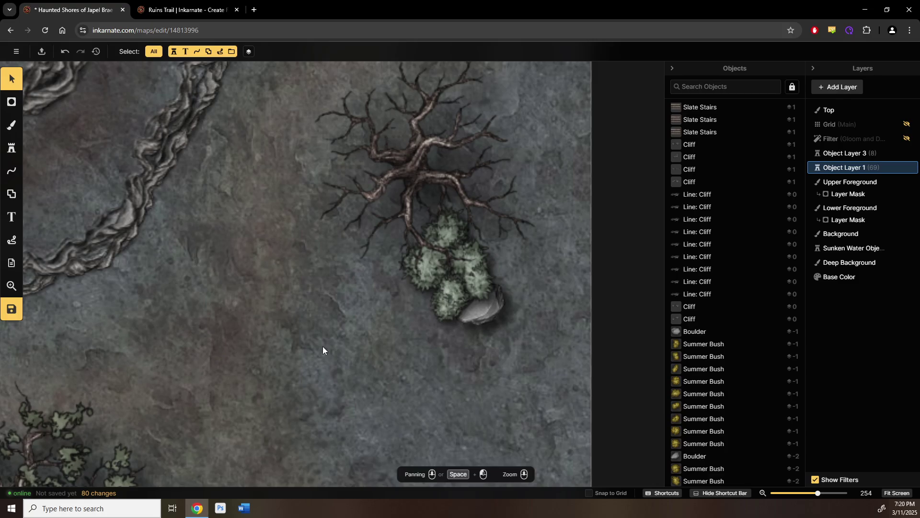
# - Set the shadow intensity of the boulder beneath the leafless tree's bushes to 0.42
pyautogui.click(496, 310)
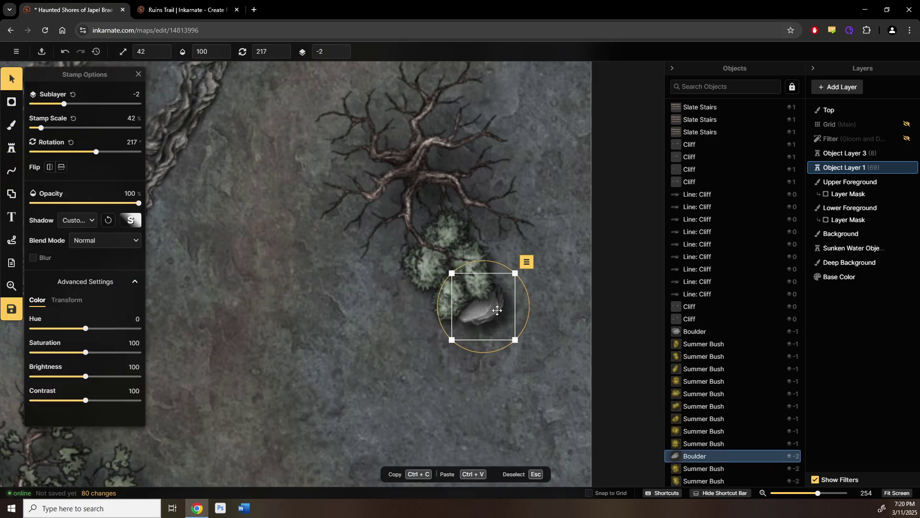
pyautogui.click(129, 221)
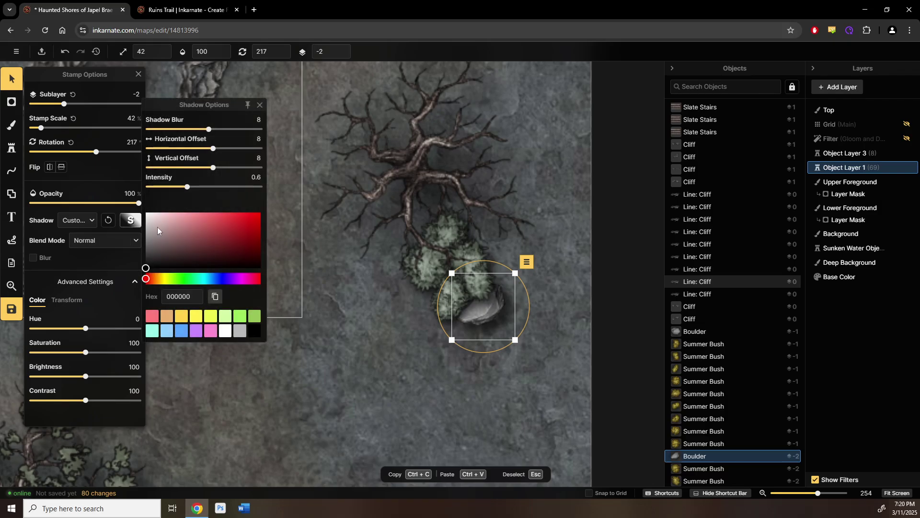
pyautogui.moveTo(186, 188); pyautogui.dragTo(182, 188)
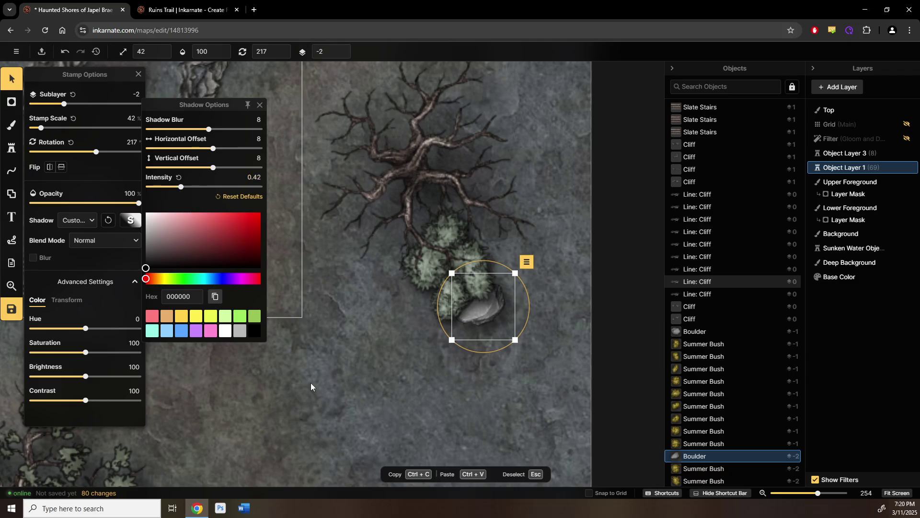
# - Switch to the Ruins Trail map, examine the broken stones around the trees along its lower edge, and open the WallStuff group
pyautogui.scroll(-1, 258, 380)
pyautogui.moveTo(257, 379); pyautogui.dragTo(394, 309)
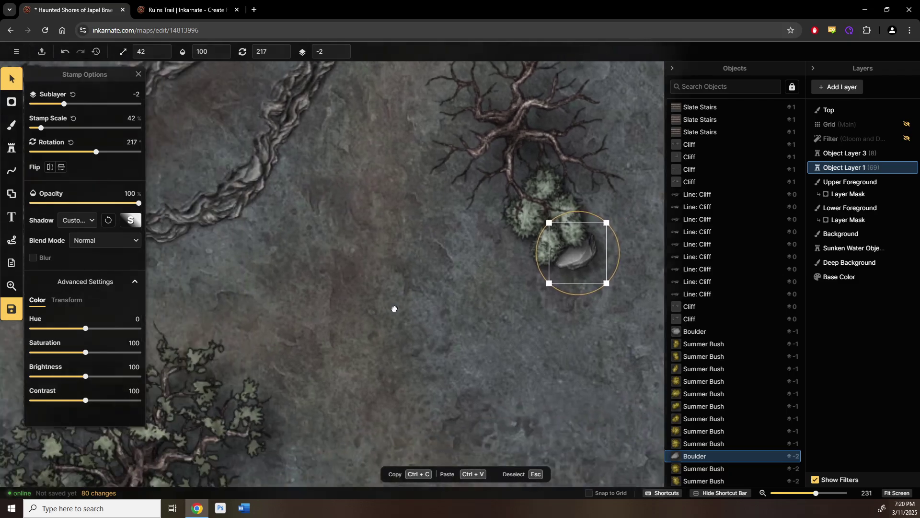
pyautogui.scroll(-2, 353, 335)
pyautogui.moveTo(347, 340); pyautogui.dragTo(484, 148)
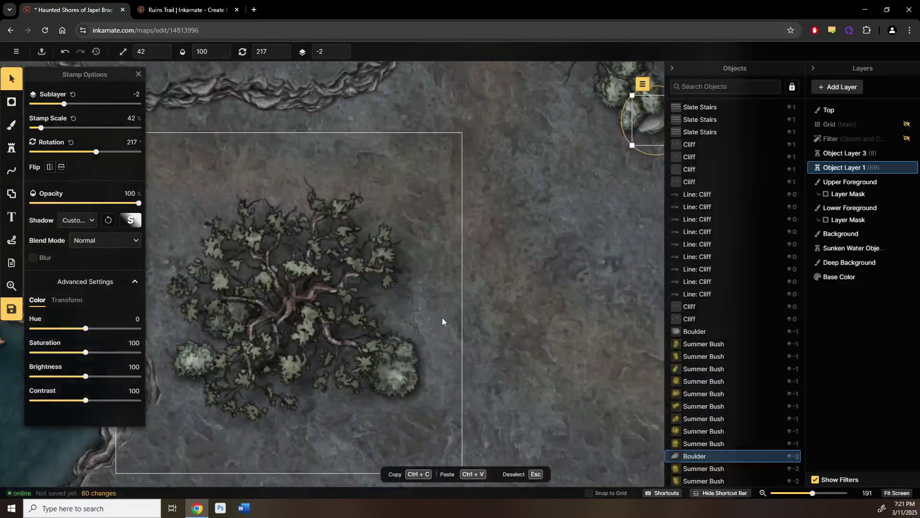
pyautogui.moveTo(441, 319); pyautogui.dragTo(533, 204)
pyautogui.click(158, 12)
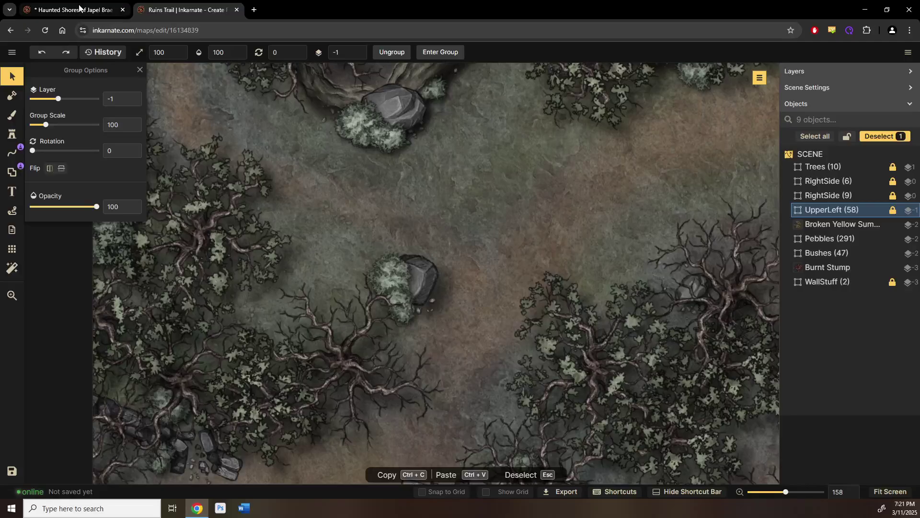
pyautogui.scroll(-1, 355, 263)
pyautogui.moveTo(361, 252); pyautogui.dragTo(206, 242)
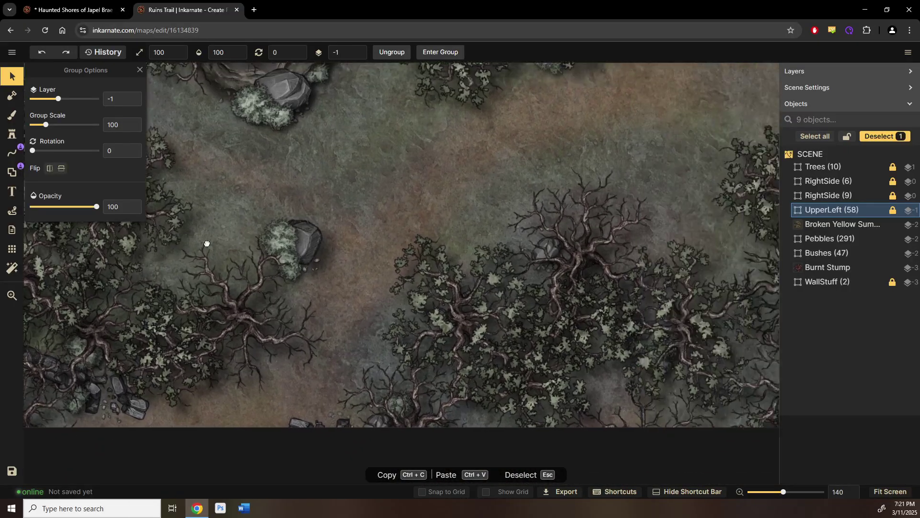
pyautogui.moveTo(408, 261); pyautogui.dragTo(249, 261)
pyautogui.moveTo(359, 261); pyautogui.dragTo(711, 222)
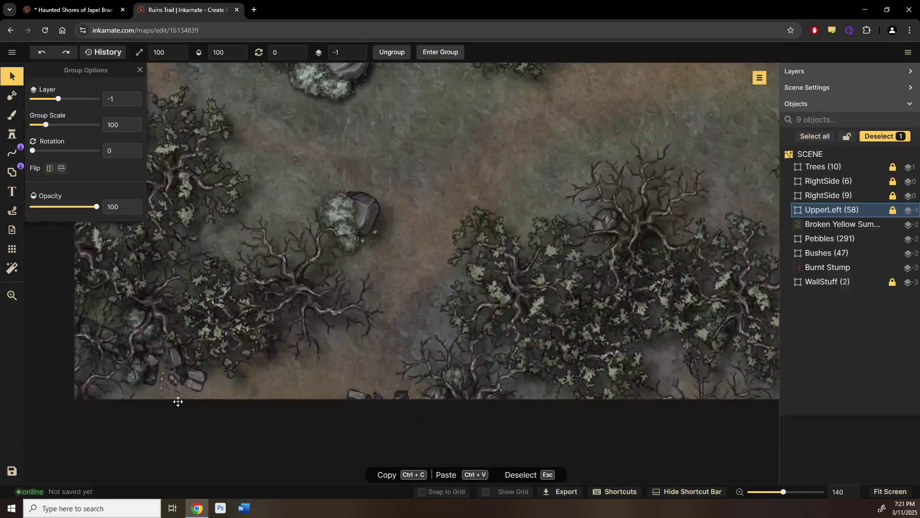
pyautogui.doubleClick(840, 282)
# - Return to the Haunted Shores map, deselect the boulder, and reopen the stamp catalog with the southern shore in view
pyautogui.click(66, 10)
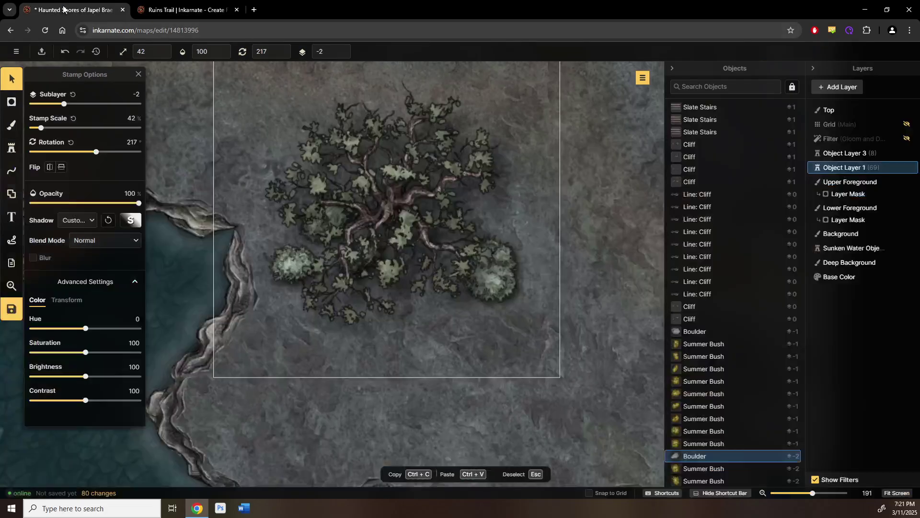
pyautogui.click(314, 429)
pyautogui.moveTo(377, 412); pyautogui.dragTo(310, 271)
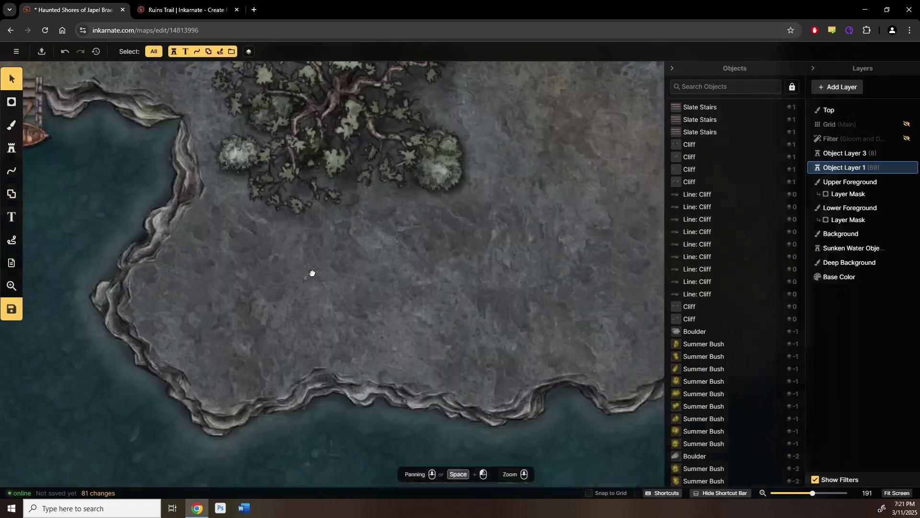
pyautogui.moveTo(530, 227); pyautogui.dragTo(556, 274)
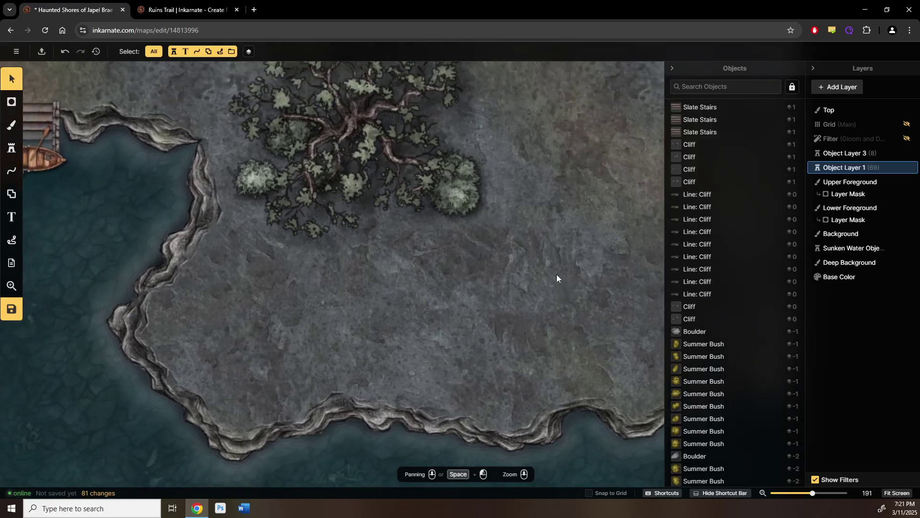
pyautogui.click(20, 153)
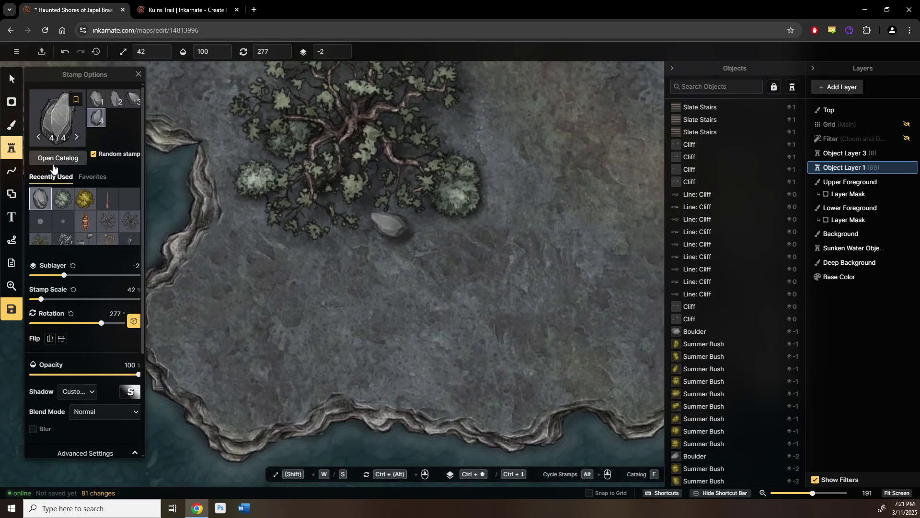
pyautogui.click(53, 156)
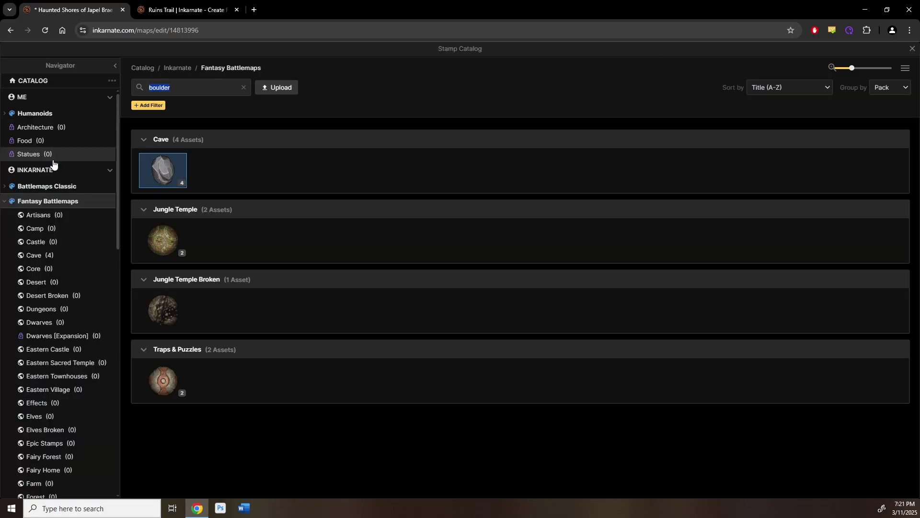
# - Search the Fantasy Battlemaps stamp catalog for "broken all" and look through the listed packs for broken wall rubble
pyautogui.write('broken')
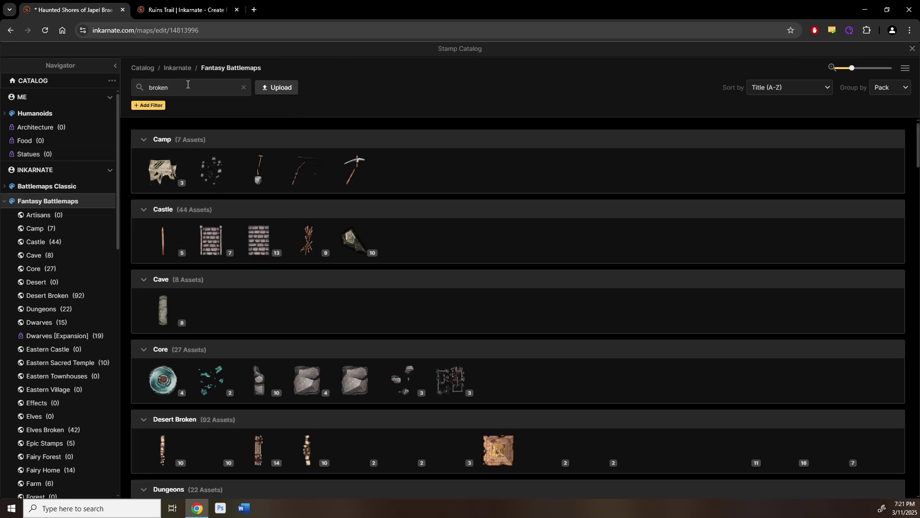
pyautogui.write(' all')
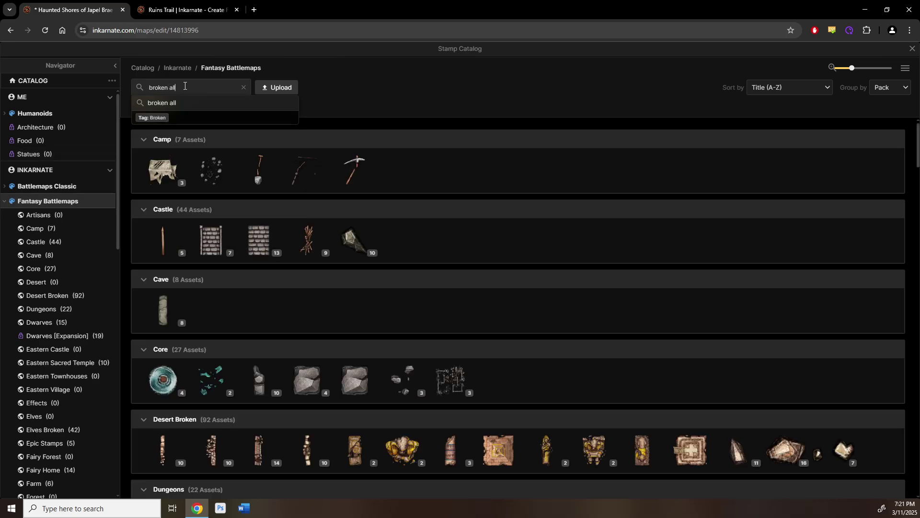
pyautogui.press('Return')
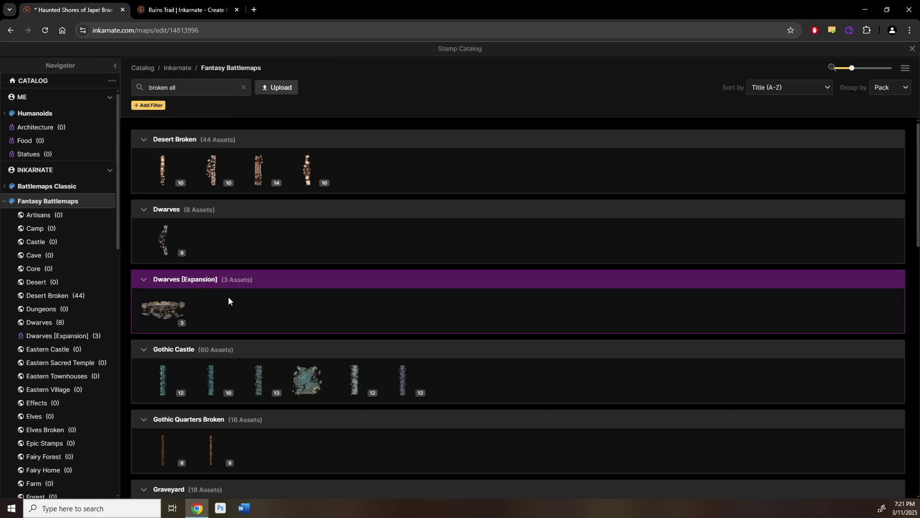
pyautogui.scroll(-3, 215, 313)
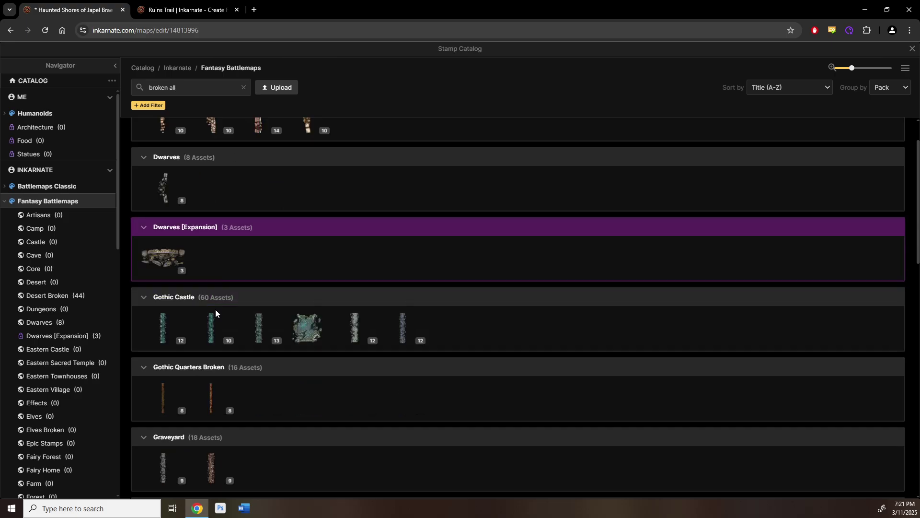
pyautogui.scroll(-3, 215, 313)
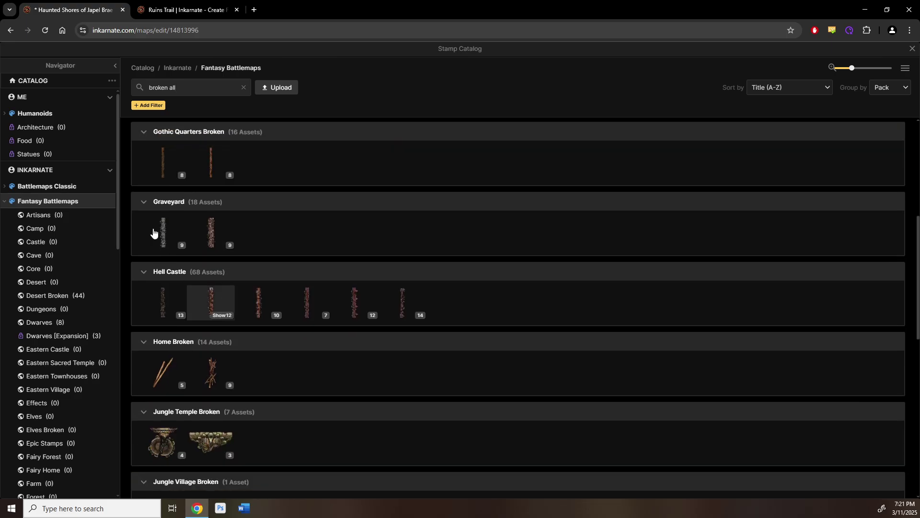
pyautogui.scroll(-4, 230, 346)
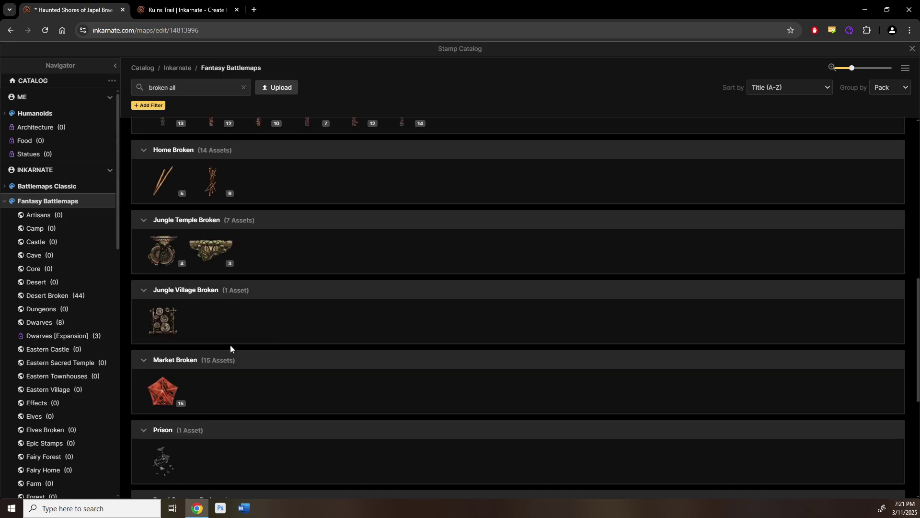
pyautogui.scroll(-2, 230, 344)
pyautogui.scroll(-2, 230, 344)
pyautogui.scroll(-2, 230, 344)
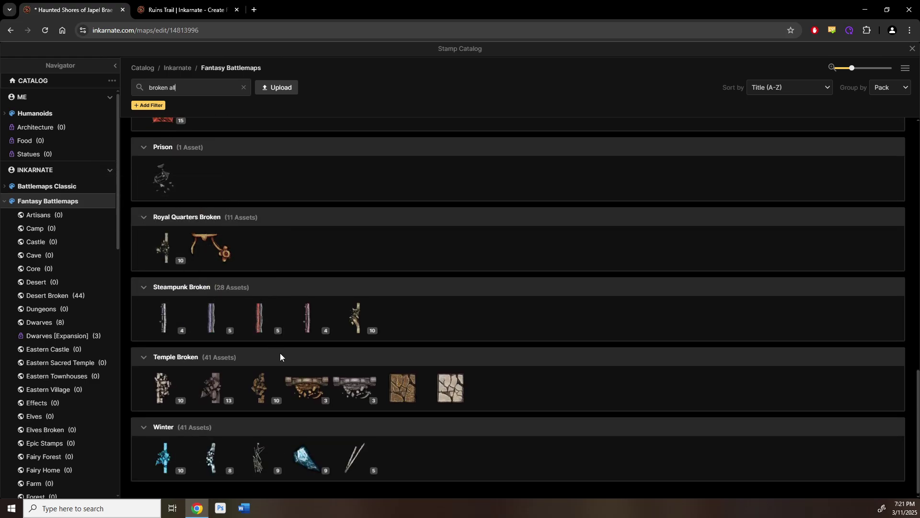
# - Check the wall stamp's name in the Ruins Trail map, search the catalog for "broken stone", and pick the Dwarves Broken Stone Walls
pyautogui.click(173, 10)
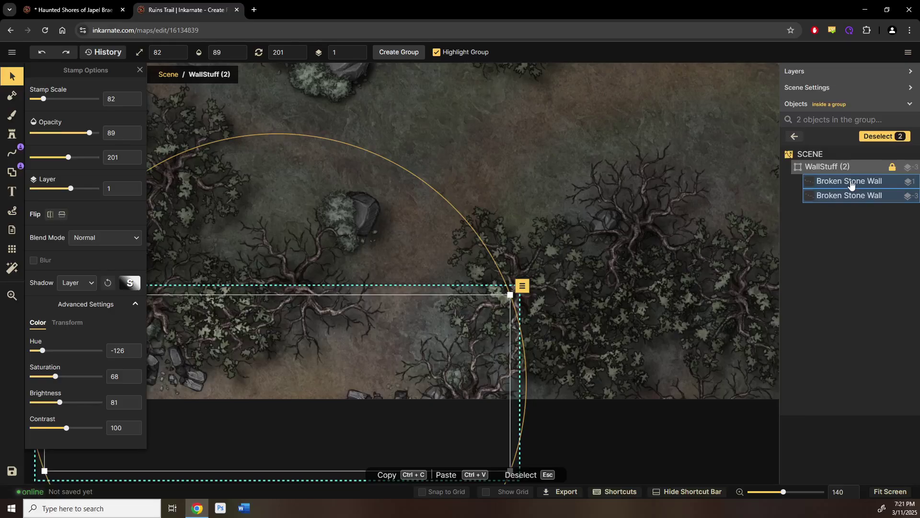
pyautogui.click(86, 12)
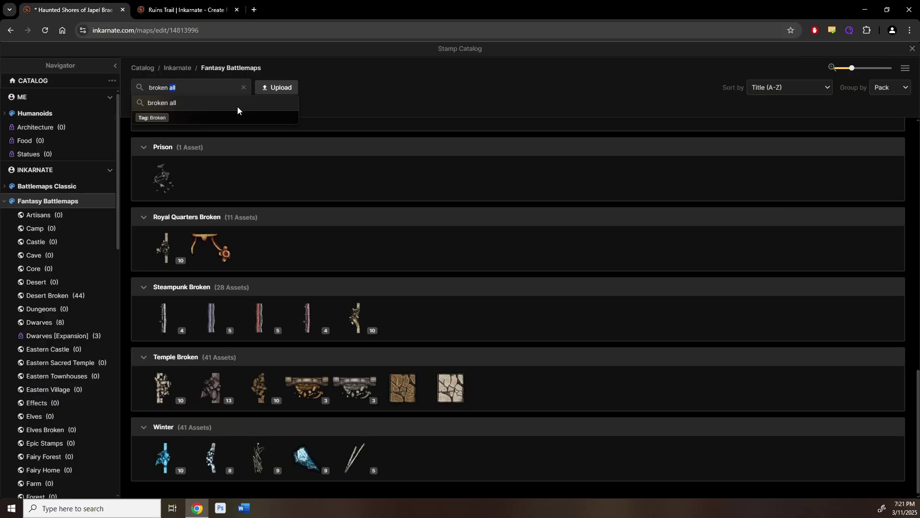
pyautogui.write('broken stone')
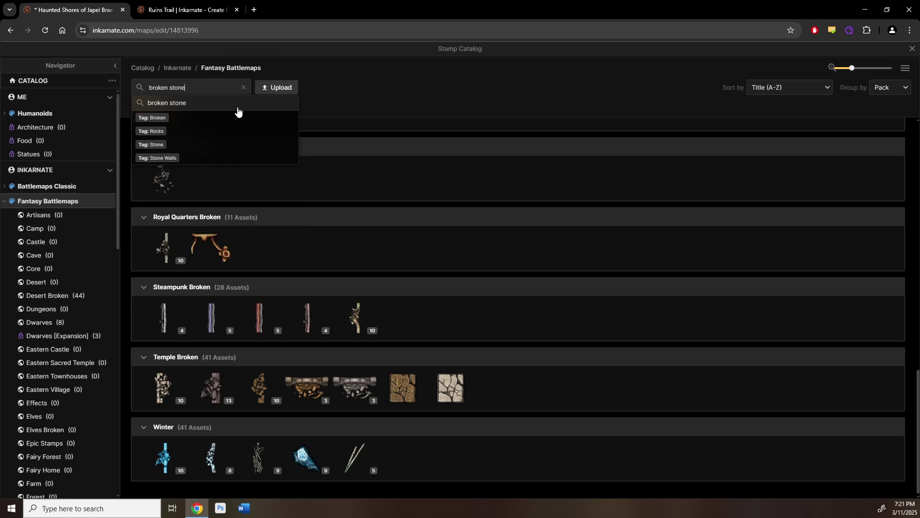
pyautogui.press('Return')
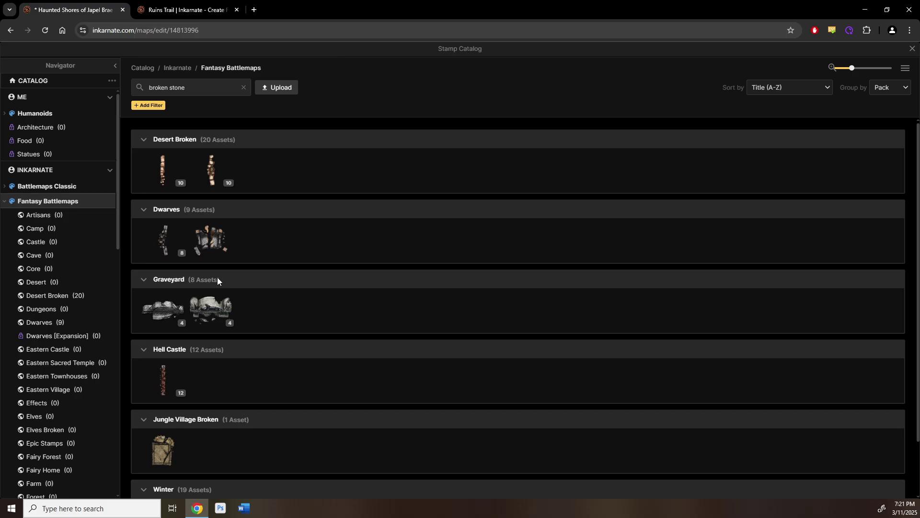
pyautogui.scroll(-1, 217, 280)
pyautogui.moveTo(168, 187)
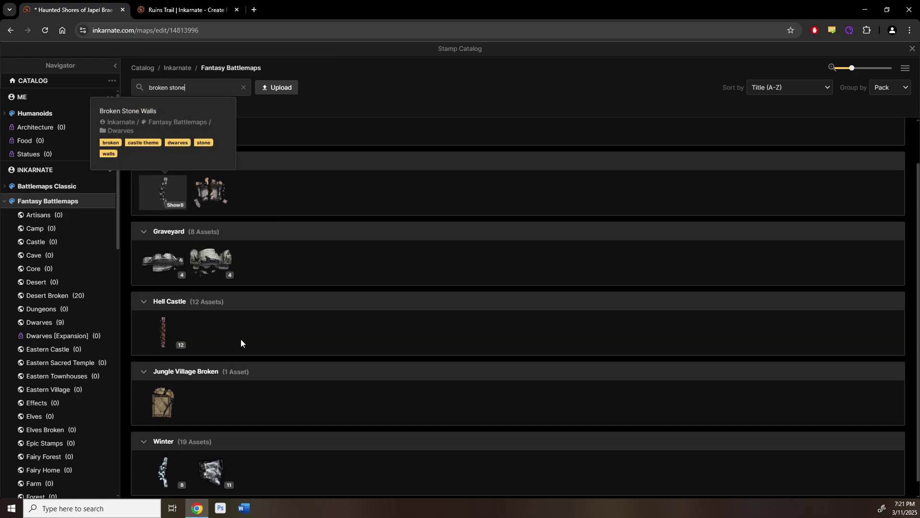
pyautogui.scroll(-1, 240, 338)
pyautogui.scroll(2, 240, 338)
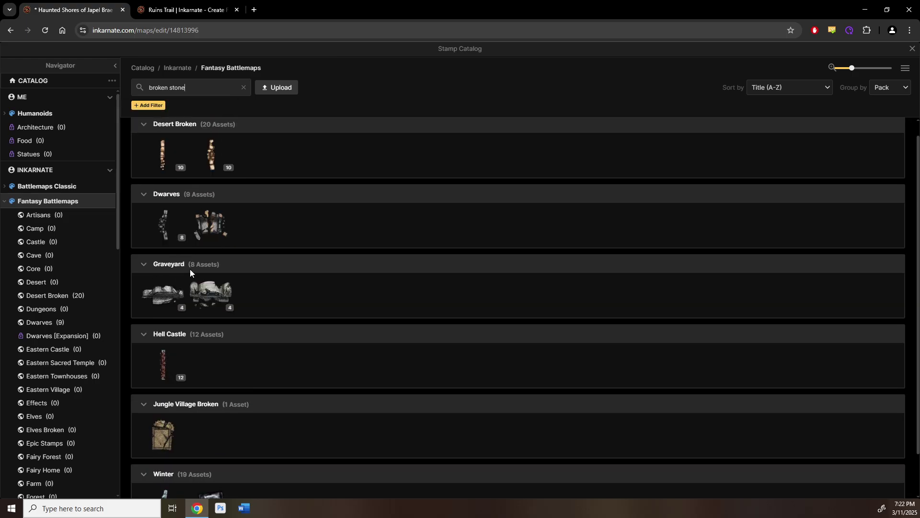
pyautogui.click(167, 236)
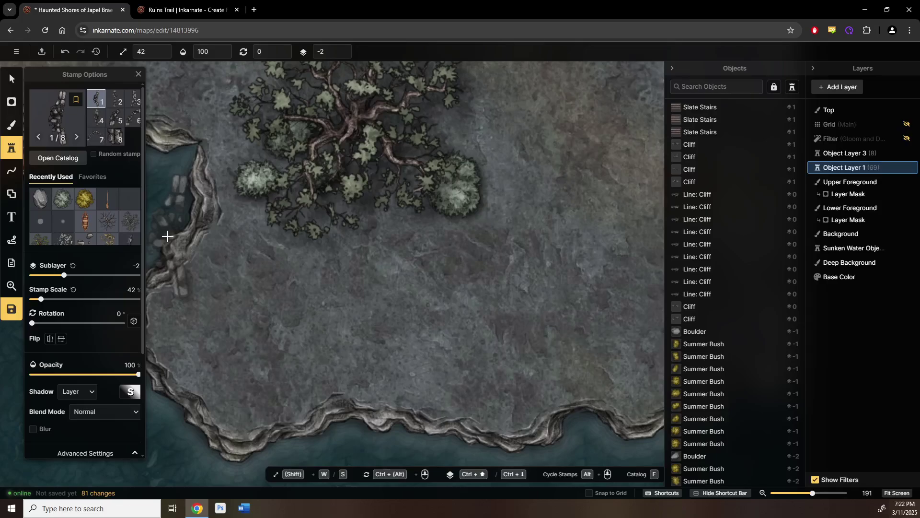
# - Set the Broken Stone Walls stamp scale to 30% and turn on random stamp variation
pyautogui.click(287, 295)
pyautogui.moveTo(344, 320); pyautogui.dragTo(422, 358)
pyautogui.doubleClick(132, 290)
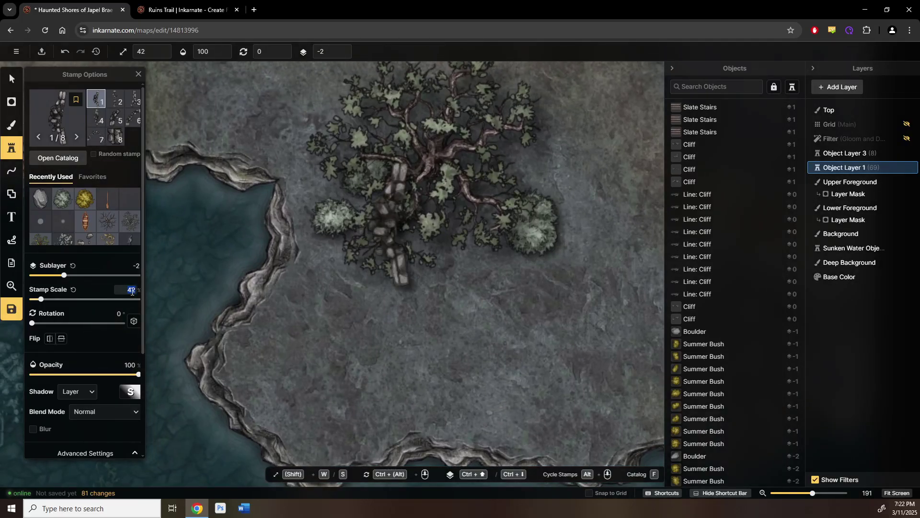
pyautogui.write('30')
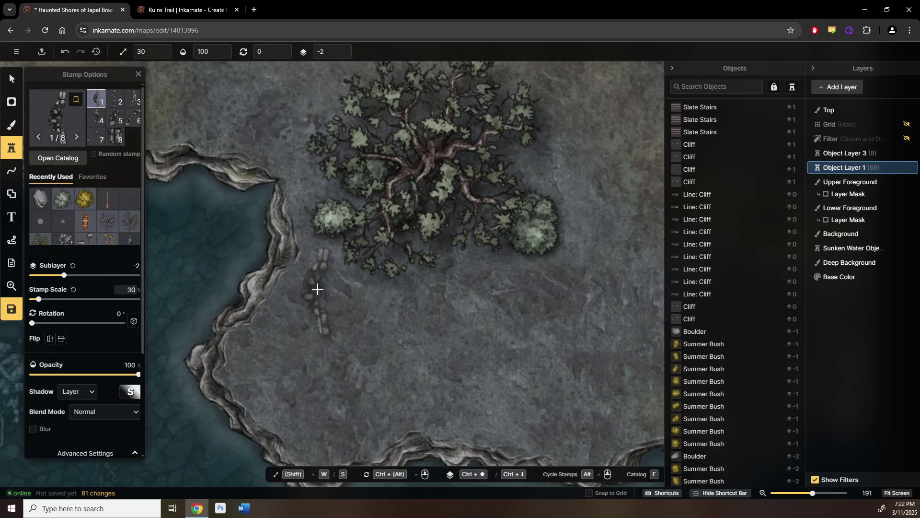
pyautogui.click(107, 155)
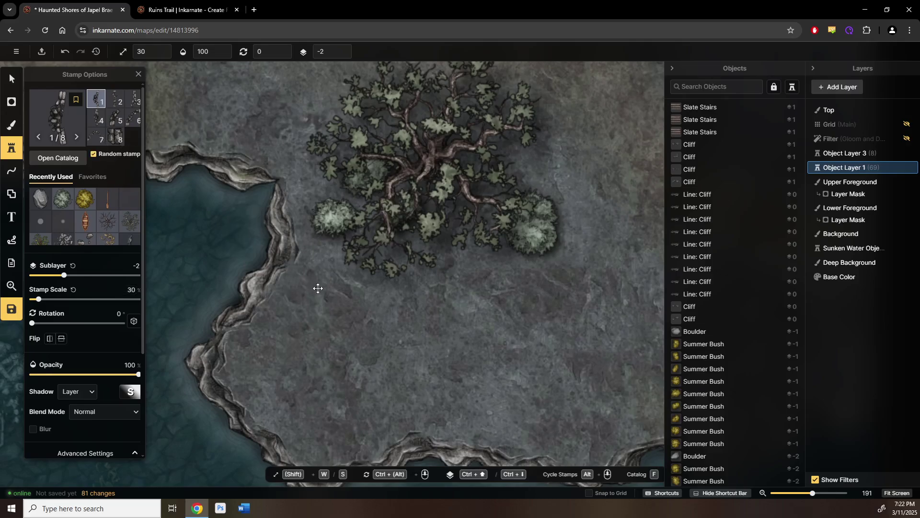
# - Place the first broken wall segment between the western cliff and the tree, just below the small bush, rotated to 195 degrees
pyautogui.click(313, 288)
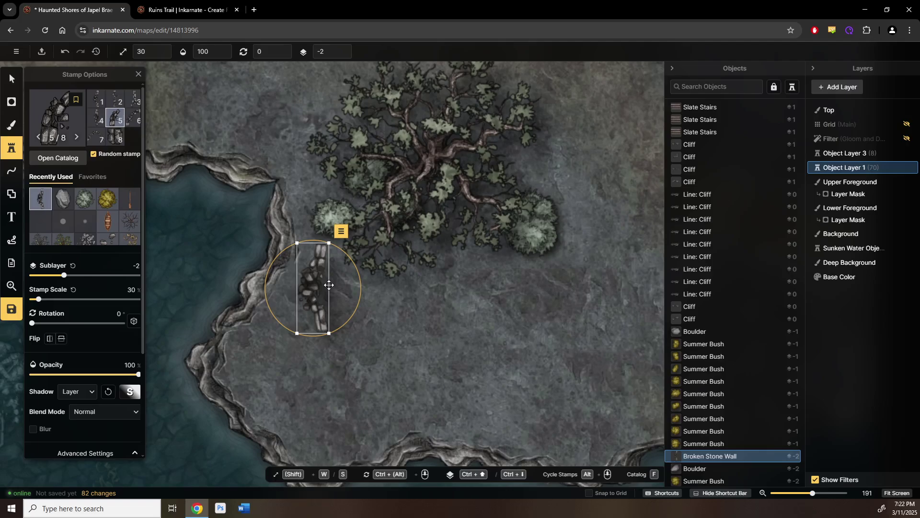
pyautogui.keyDown('ctrl'); pyautogui.scroll(-14, 329, 284); pyautogui.keyUp('ctrl')
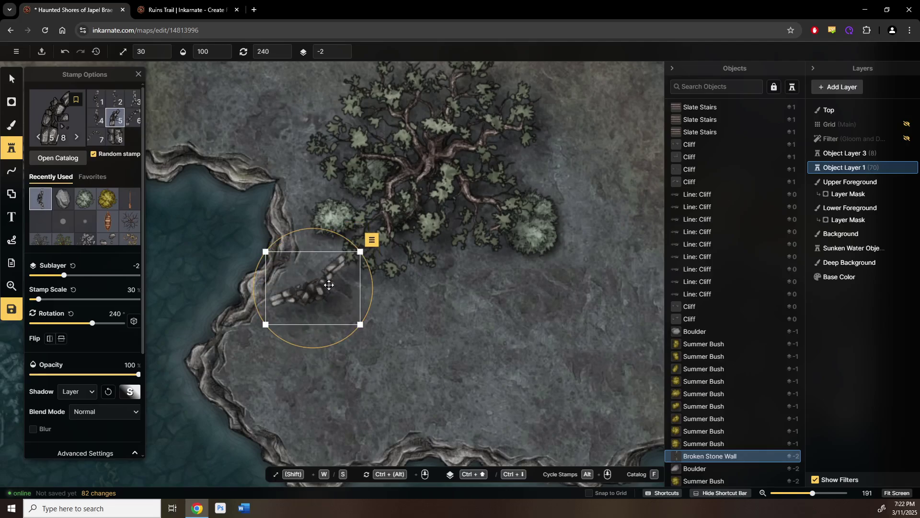
pyautogui.keyDown('ctrl'); pyautogui.scroll(1, 321, 282); pyautogui.keyUp('ctrl')
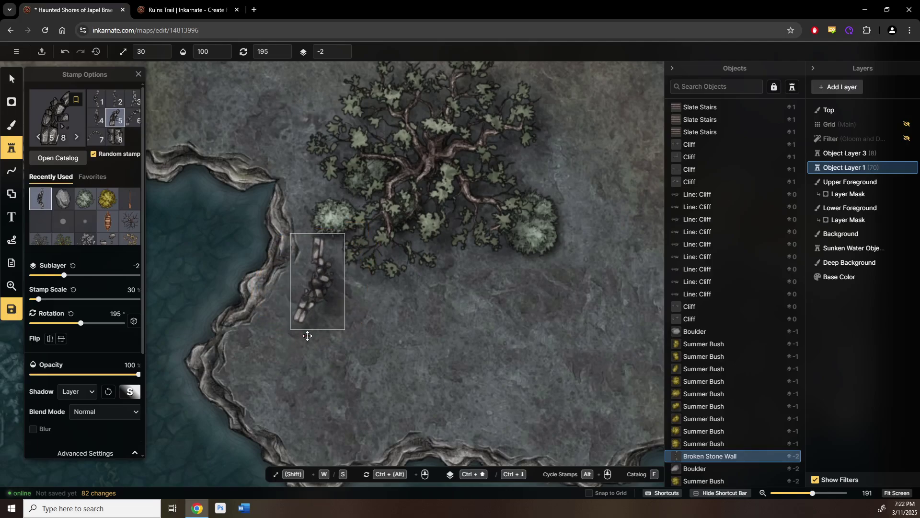
# - Extend the broken wall southward with two more segments, rotating the lower one to 150 degrees
pyautogui.click(277, 354)
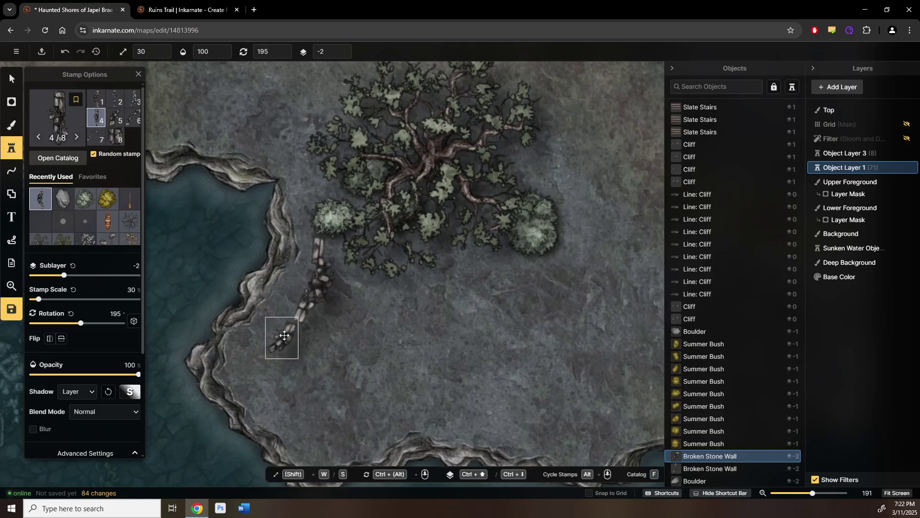
pyautogui.click(278, 377)
pyautogui.keyDown('ctrl'); pyautogui.scroll(3, 278, 379); pyautogui.keyUp('ctrl')
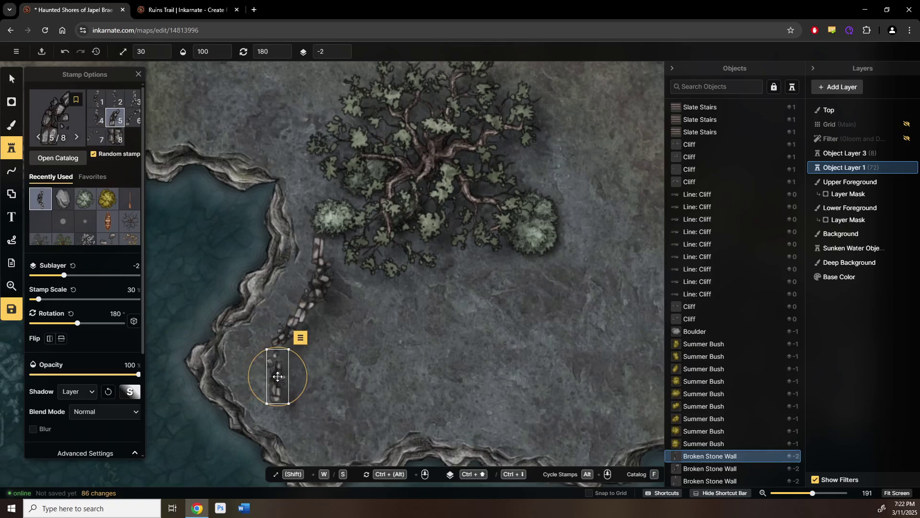
pyautogui.moveTo(278, 380); pyautogui.dragTo(287, 369)
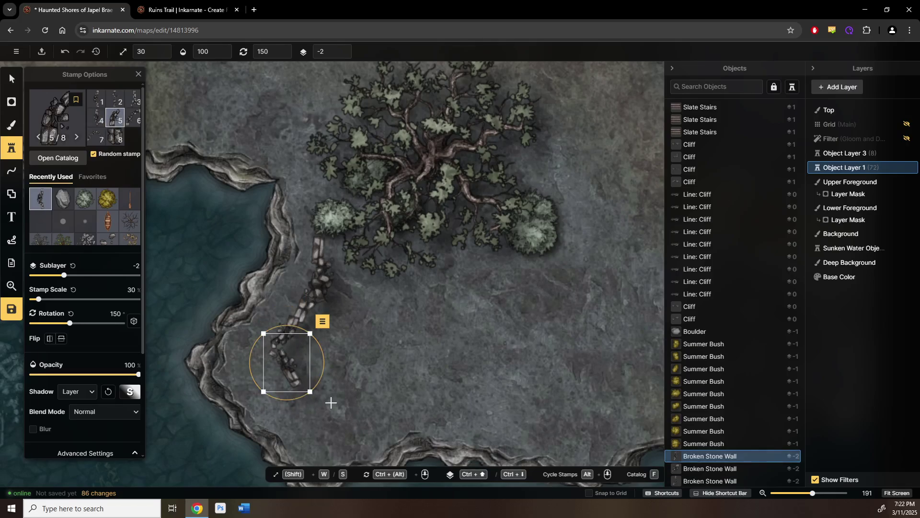
# - Place a fourth wall segment rotated to 285 degrees and join it to the wall's lower end
pyautogui.click(335, 403)
pyautogui.keyDown('ctrl'); pyautogui.keyDown('alt'); pyautogui.scroll(-6, 335, 404); pyautogui.keyUp('alt'); pyautogui.keyUp('ctrl')
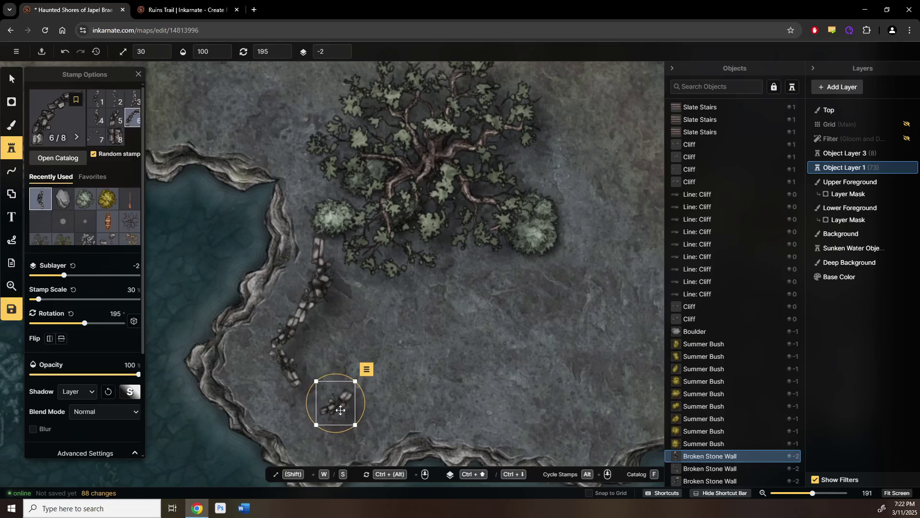
pyautogui.keyDown('ctrl'); pyautogui.keyDown('alt'); pyautogui.scroll(-3, 341, 410); pyautogui.keyUp('alt'); pyautogui.keyUp('ctrl')
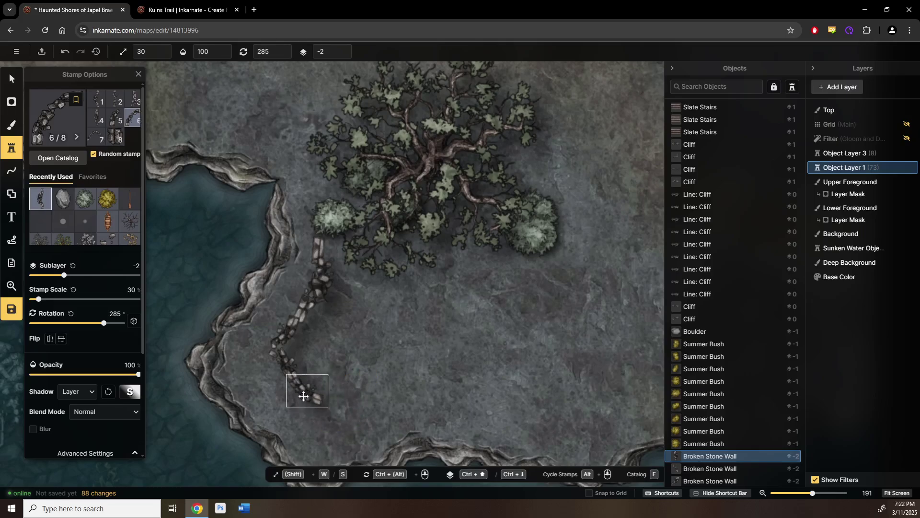
pyautogui.click(309, 398)
pyautogui.keyDown('ctrl'); pyautogui.keyDown('alt'); pyautogui.scroll(1, 382, 408); pyautogui.keyUp('alt'); pyautogui.keyUp('ctrl')
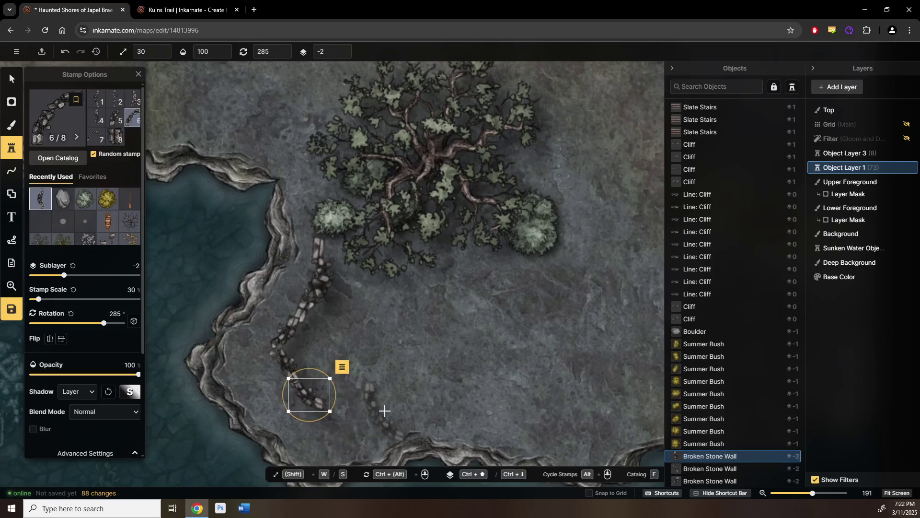
# - Continue the wall eastward along the southern shore with two joined segments, rotating the easternmost one to 270 degrees
pyautogui.click(380, 410)
pyautogui.keyDown('ctrl'); pyautogui.keyDown('alt'); pyautogui.scroll(4, 380, 409); pyautogui.keyUp('alt'); pyautogui.keyUp('ctrl')
pyautogui.moveTo(380, 410); pyautogui.dragTo(339, 409)
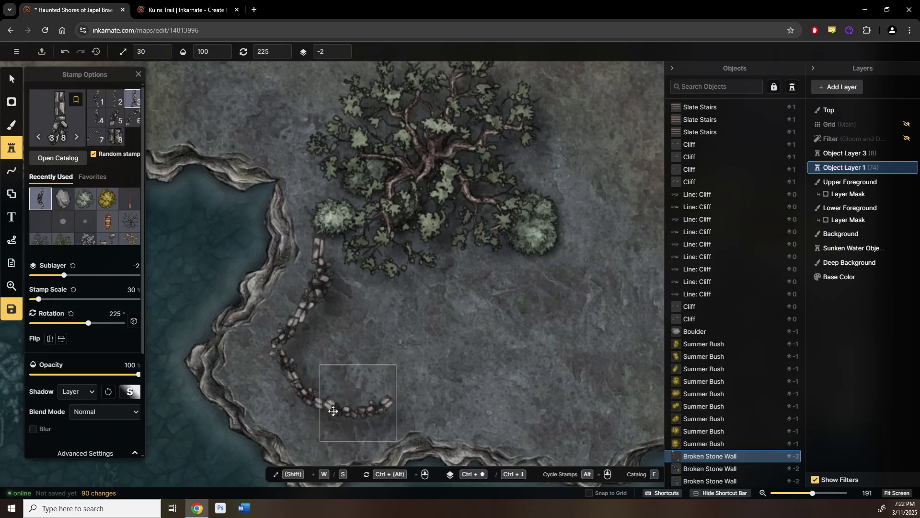
pyautogui.keyDown('ctrl'); pyautogui.keyDown('alt'); pyautogui.scroll(-1, 352, 407); pyautogui.keyUp('alt'); pyautogui.keyUp('ctrl')
pyautogui.click(421, 389)
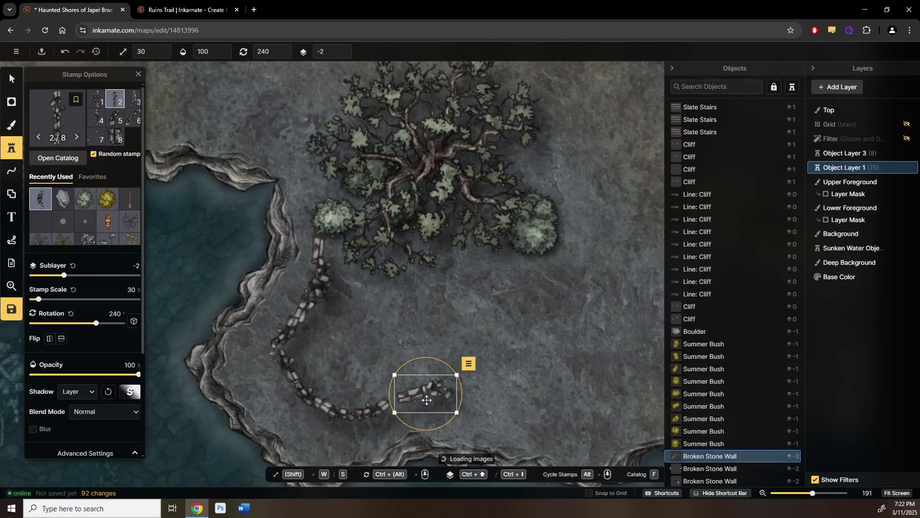
pyautogui.keyDown('ctrl'); pyautogui.keyDown('alt'); pyautogui.scroll(-3, 421, 398); pyautogui.keyUp('alt'); pyautogui.keyUp('ctrl')
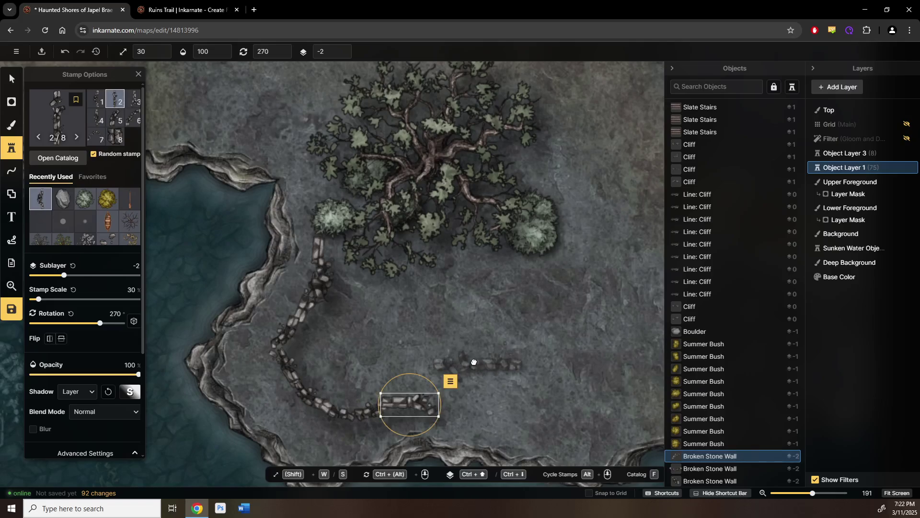
# - Attach another wall segment at 270 degrees to the eastern end of the broken wall
pyautogui.moveTo(477, 345); pyautogui.dragTo(325, 299)
pyautogui.scroll(1, 326, 300)
pyautogui.click(341, 341)
pyautogui.moveTo(345, 343); pyautogui.dragTo(324, 350)
pyautogui.keyDown('ctrl'); pyautogui.keyDown('alt'); pyautogui.scroll(1, 411, 328); pyautogui.keyUp('alt'); pyautogui.keyUp('ctrl')
pyautogui.click(409, 326)
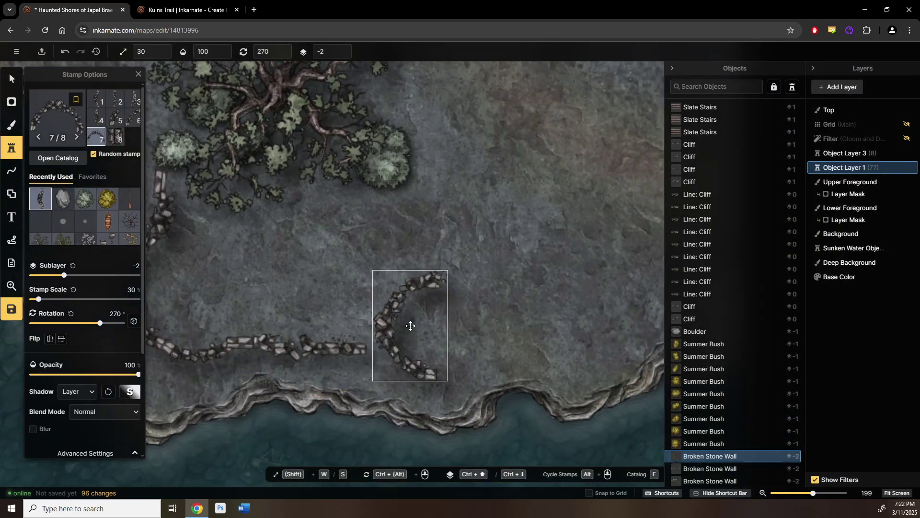
pyautogui.keyDown('ctrl'); pyautogui.keyDown('alt'); pyautogui.scroll(2, 410, 325); pyautogui.keyUp('alt'); pyautogui.keyUp('ctrl')
pyautogui.press('Delete')
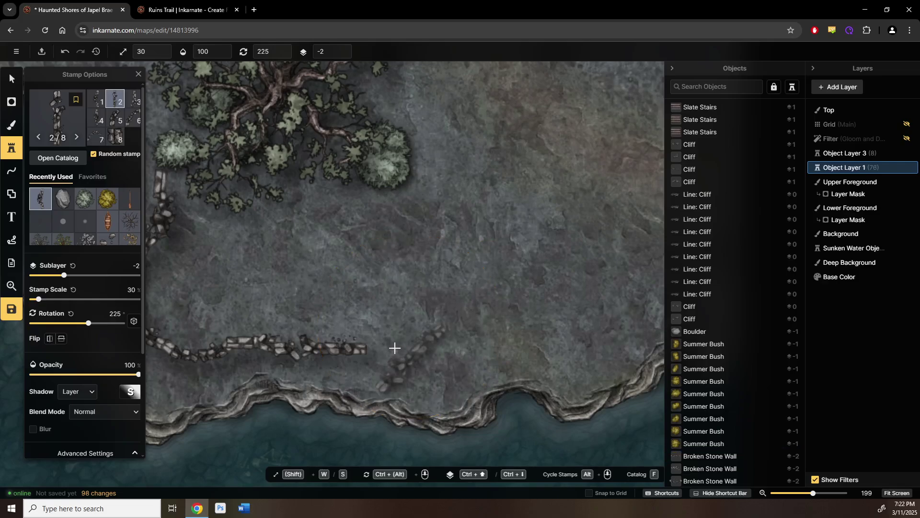
# - Select all seven broken stone wall segments on the southern shore and examine their layer shadow settings
pyautogui.scroll(-5, 395, 345)
pyautogui.press('Escape')
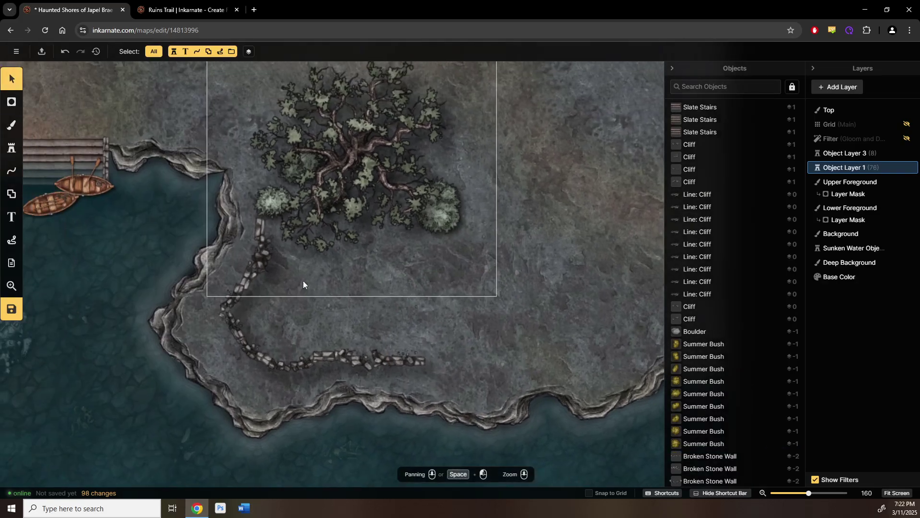
pyautogui.click(263, 252)
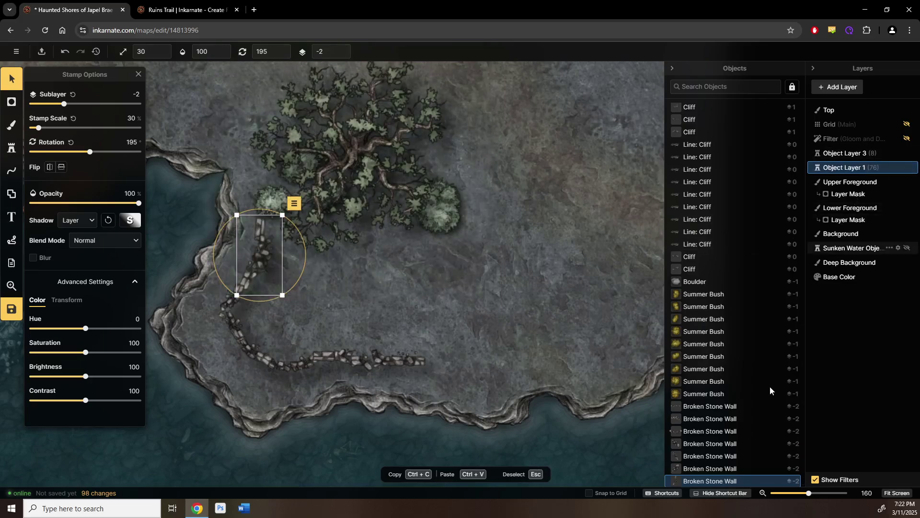
pyautogui.scroll(-3, 755, 390)
pyautogui.click(714, 345)
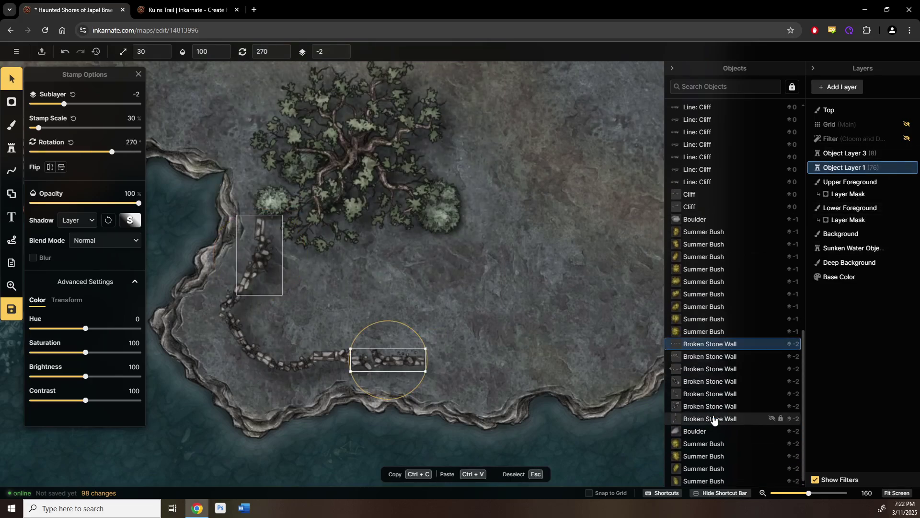
pyautogui.keyDown('shift'); pyautogui.click(714, 418); pyautogui.keyUp('shift')
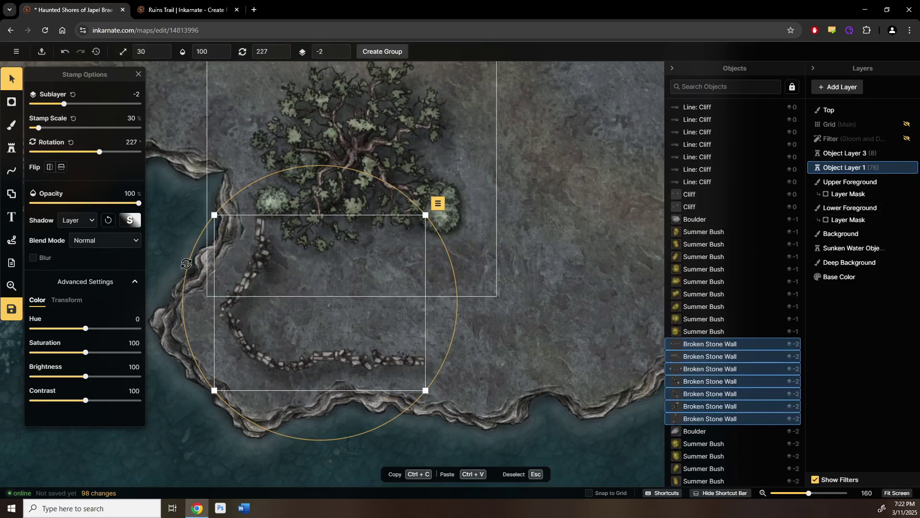
pyautogui.click(130, 220)
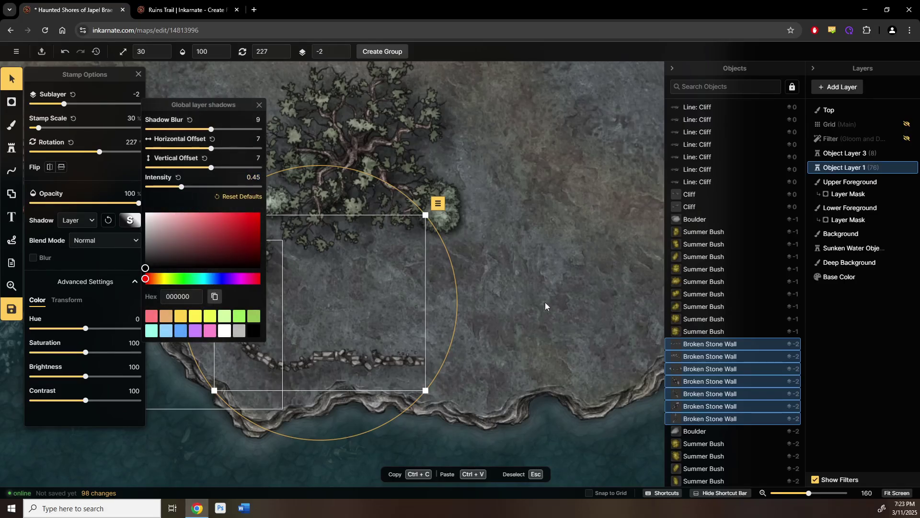
pyautogui.click(336, 354)
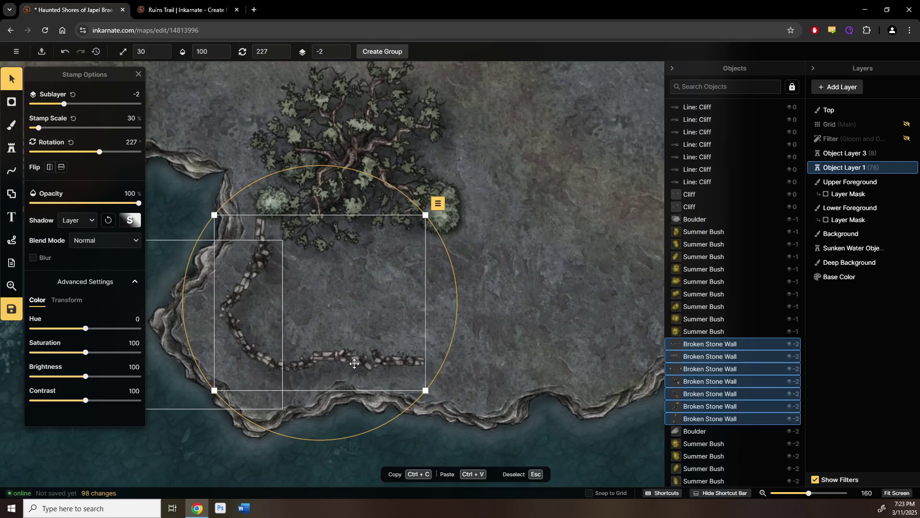
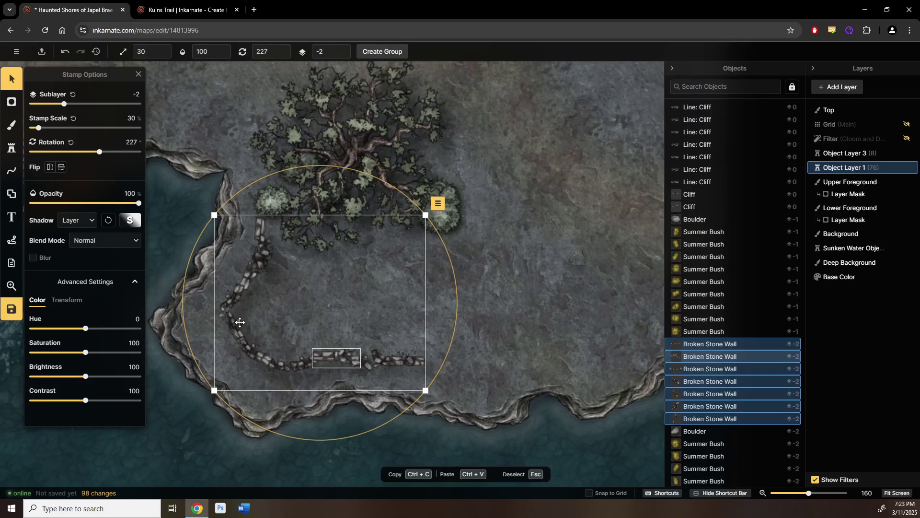
# - Rotate the wall segment at the western bend to 345 degrees and reconnect it with its neighbouring segments
pyautogui.click(230, 324)
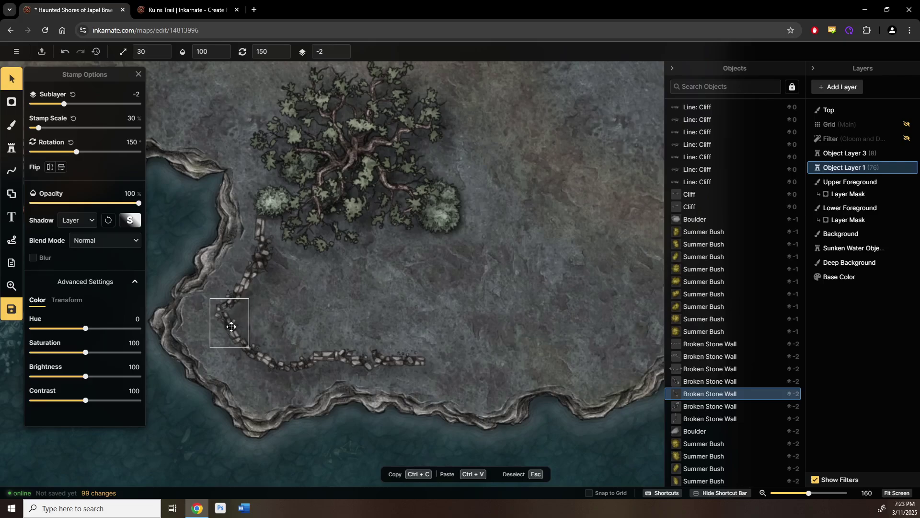
pyautogui.moveTo(231, 327); pyautogui.dragTo(233, 326)
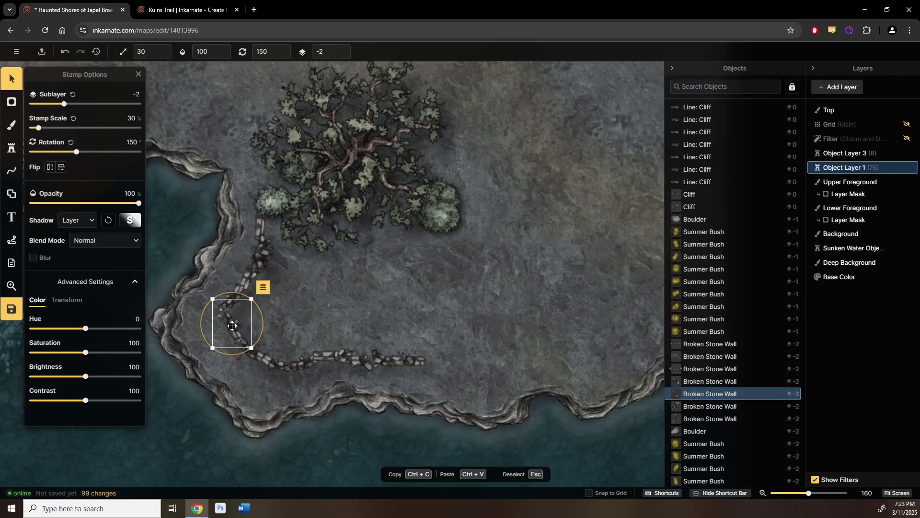
pyautogui.scroll(-9, 232, 325)
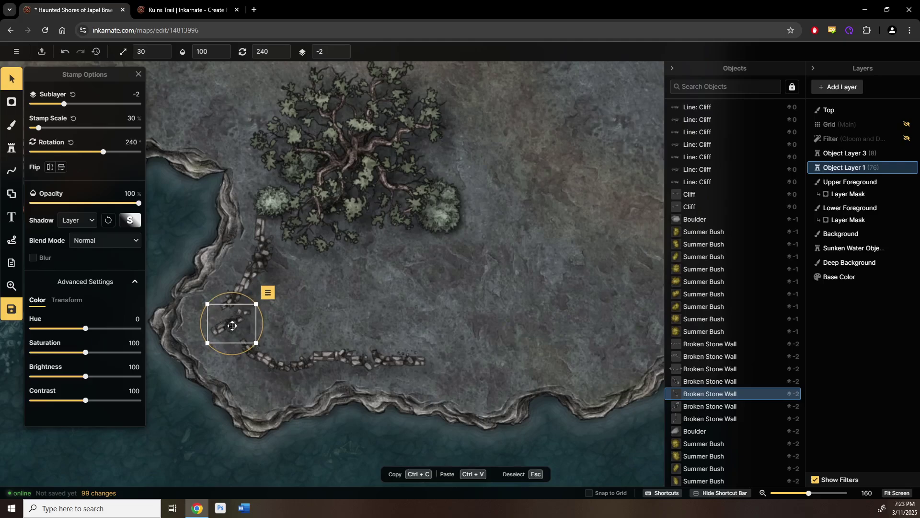
pyautogui.scroll(-4, 232, 326)
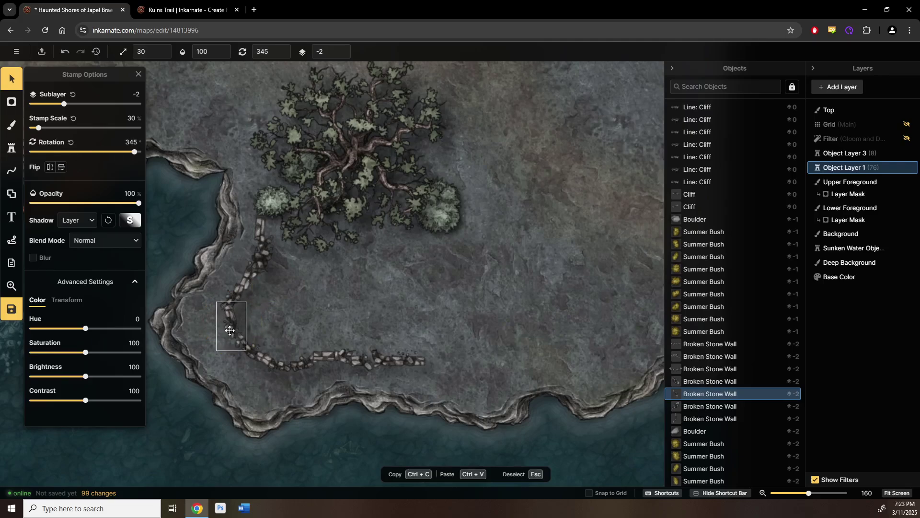
pyautogui.click(450, 303)
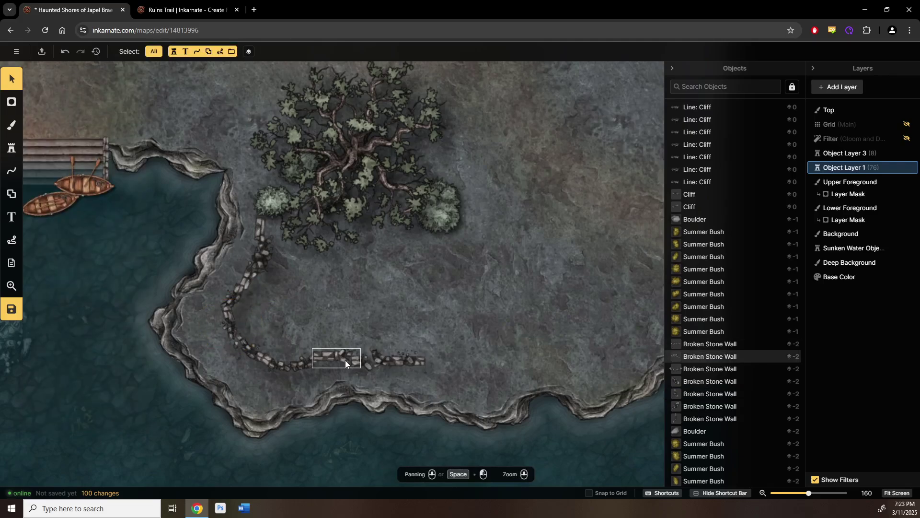
pyautogui.click(460, 289)
pyautogui.click(429, 354)
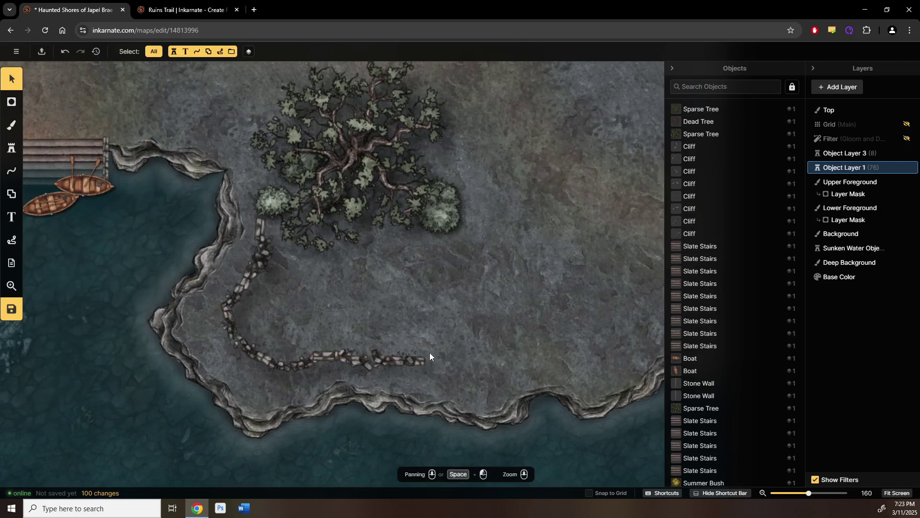
pyautogui.scroll(-1, 430, 355)
pyautogui.scroll(-1, 376, 308)
pyautogui.click(374, 273)
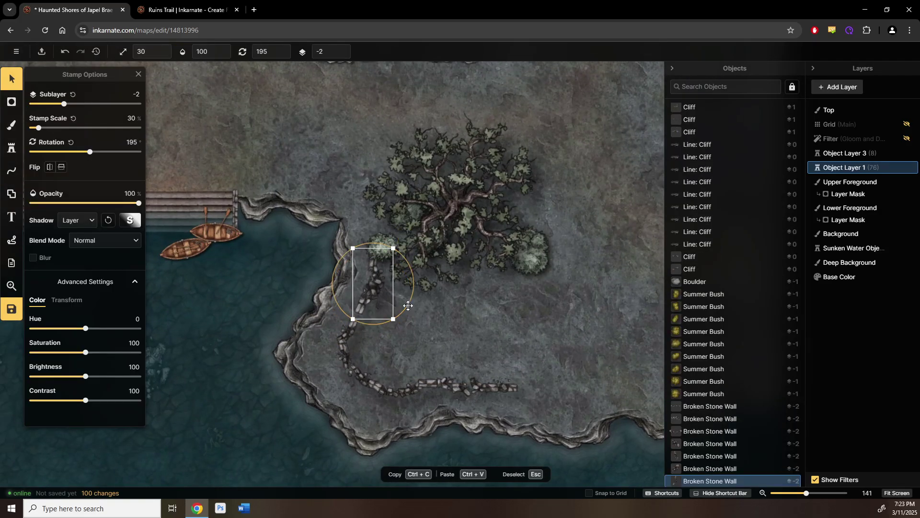
pyautogui.click(565, 323)
pyautogui.click(600, 366)
pyautogui.scroll(-1, 600, 366)
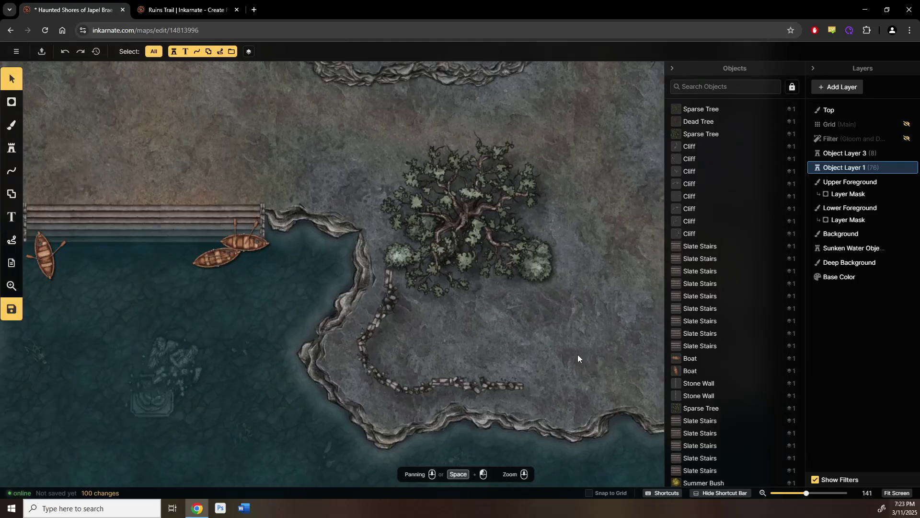
pyautogui.moveTo(577, 354); pyautogui.dragTo(553, 356)
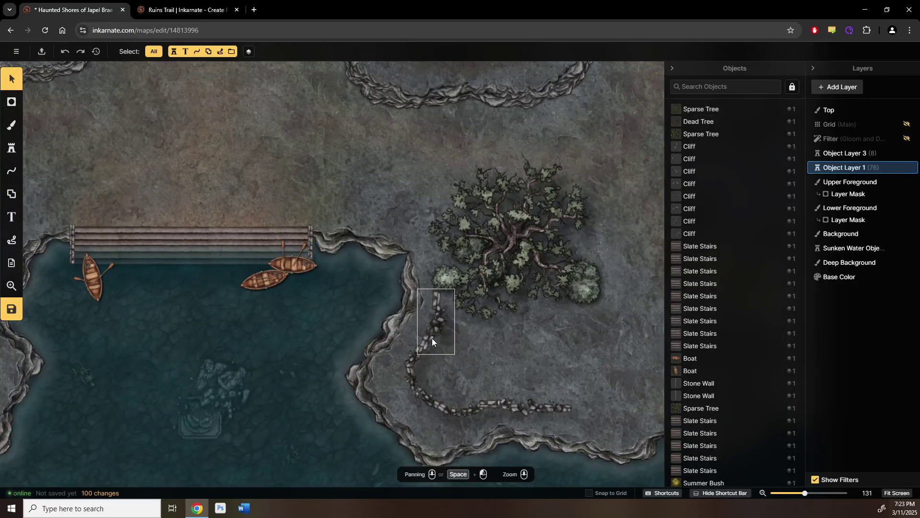
# - Switch to the Ruins Trail map and check the colour settings of a single broken stone wall in the WallStuff group
pyautogui.click(152, 13)
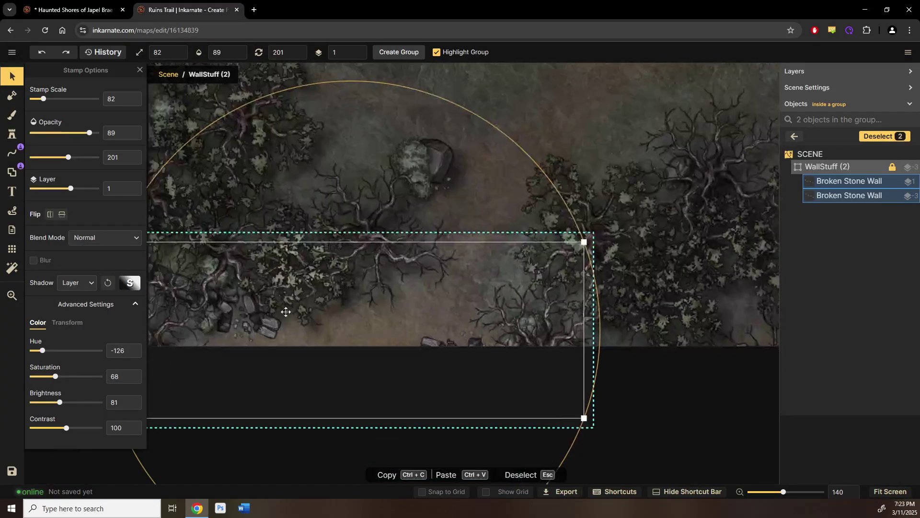
pyautogui.click(268, 325)
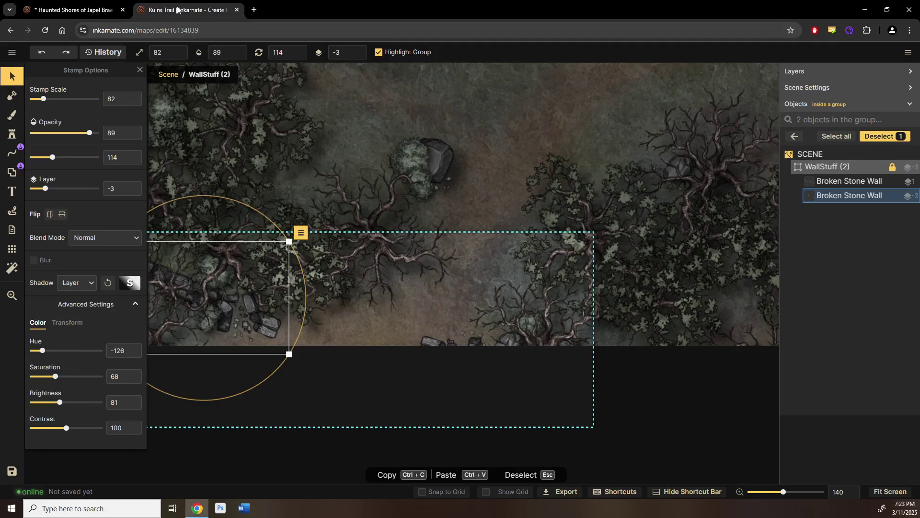
pyautogui.click(72, 10)
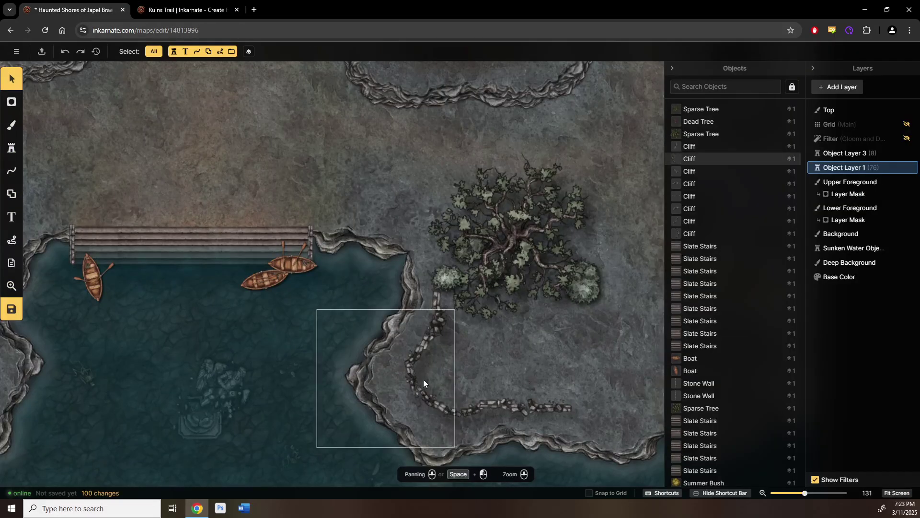
# - Select all stamps from the broken wall's set and match the Ruins Trail wall with hue -126 and saturation 68
pyautogui.click(432, 329)
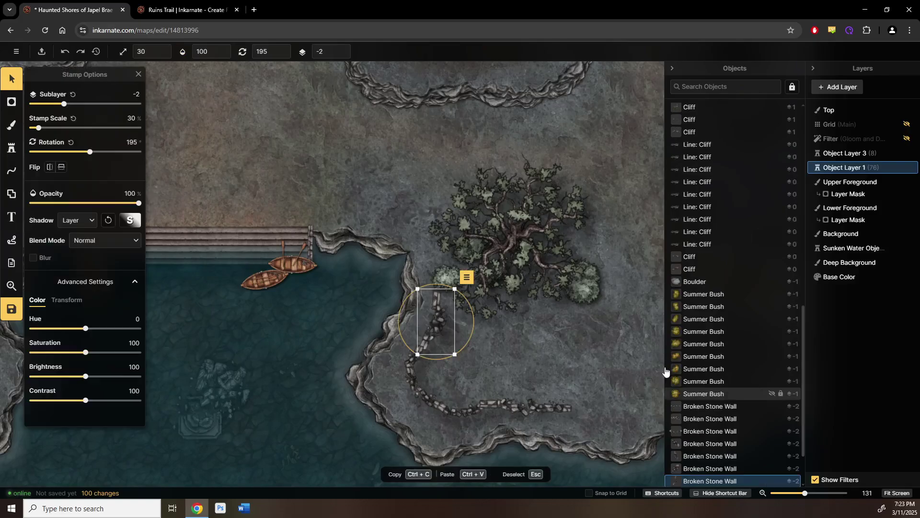
pyautogui.click(467, 278)
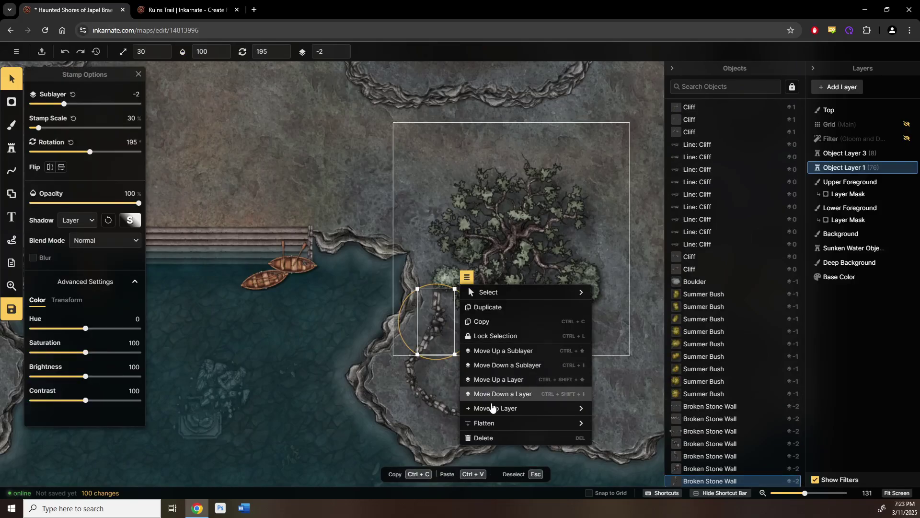
pyautogui.moveTo(500, 295)
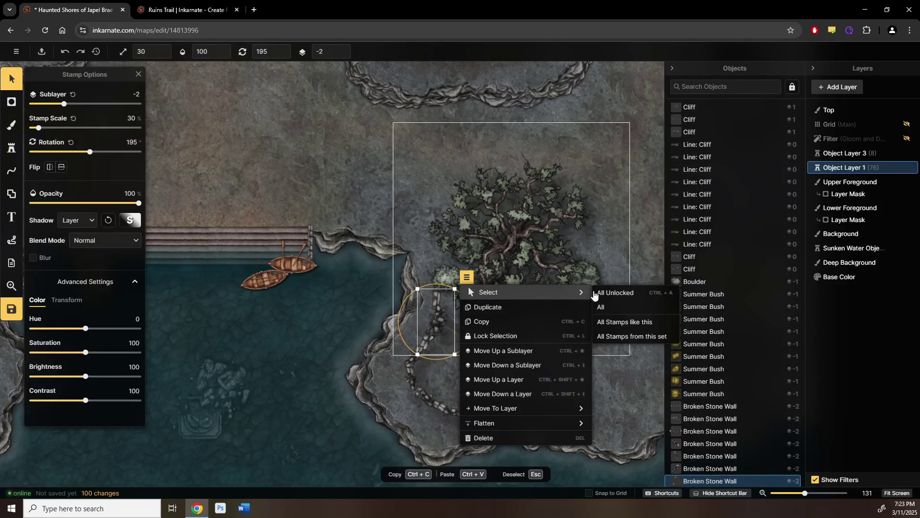
pyautogui.click(625, 336)
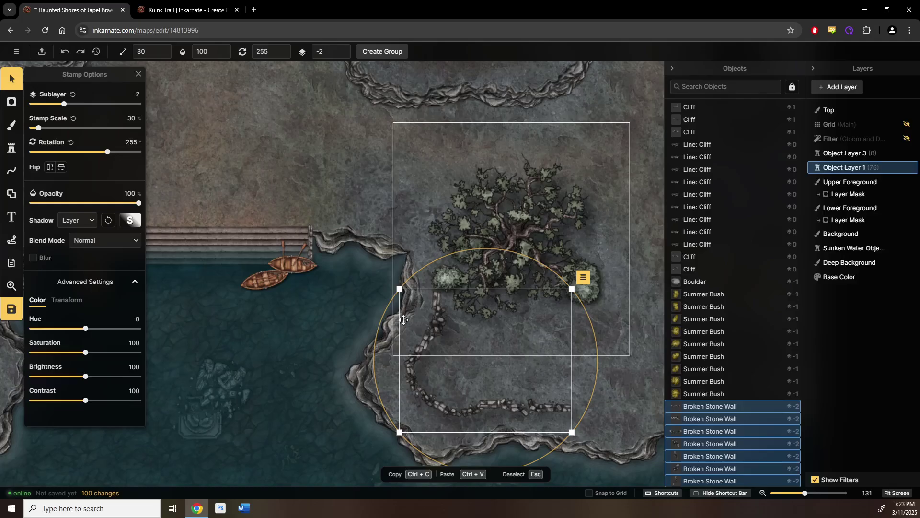
pyautogui.click(177, 11)
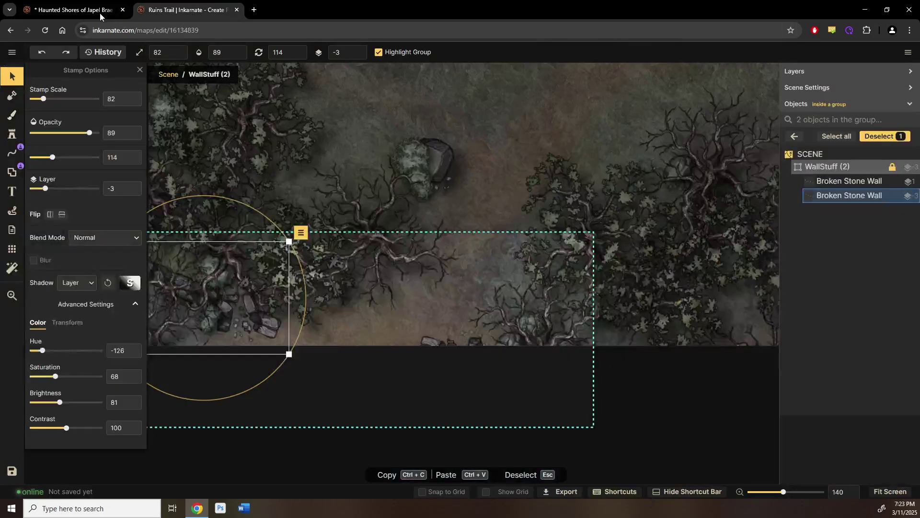
pyautogui.click(95, 12)
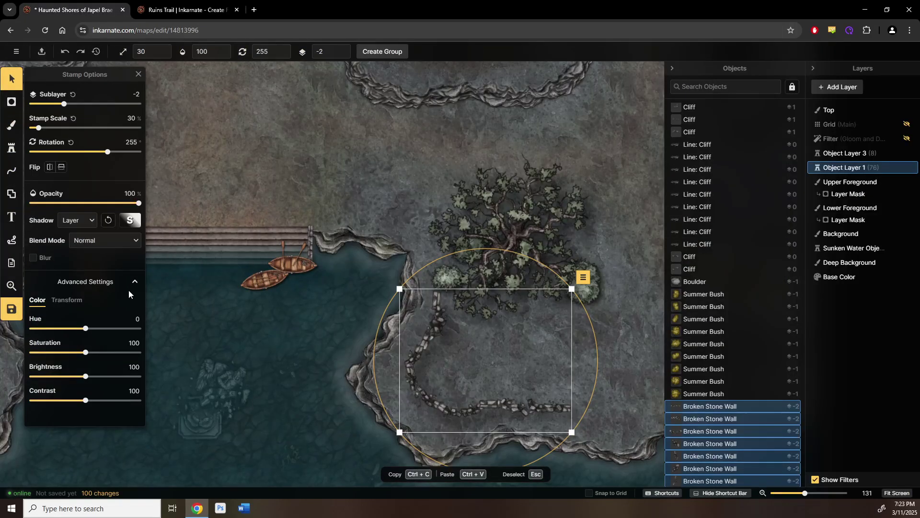
pyautogui.click(137, 320)
pyautogui.click(183, 14)
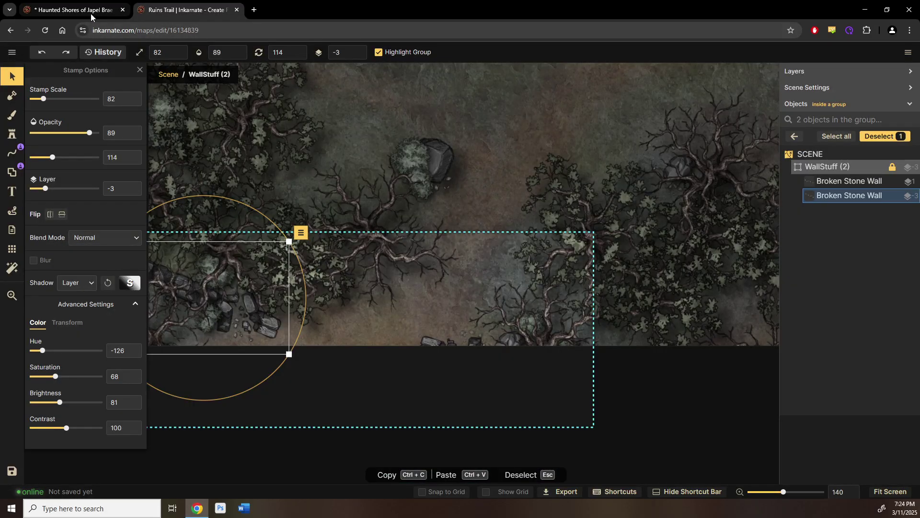
pyautogui.click(91, 13)
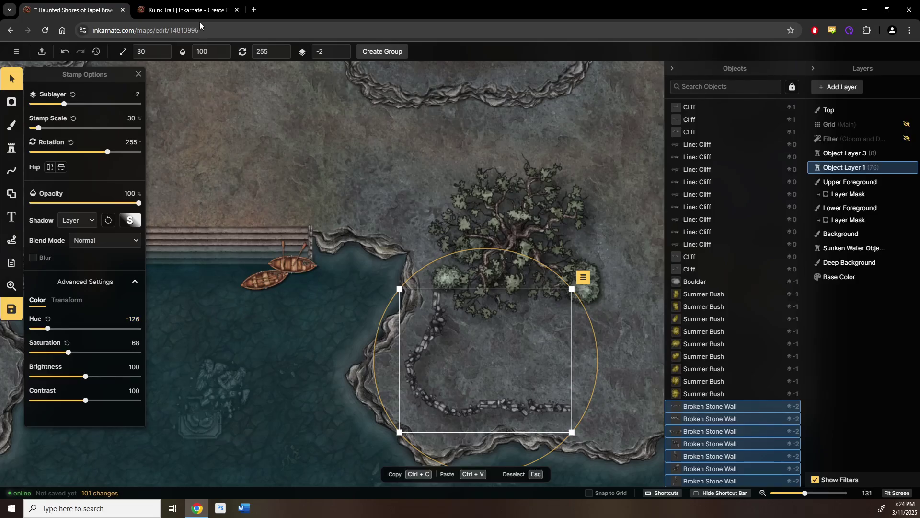
# - Set the selected broken wall segments' brightness to 81, matching the Ruins Trail reference, and deselect them
pyautogui.click(185, 10)
pyautogui.click(74, 9)
pyautogui.click(79, 380)
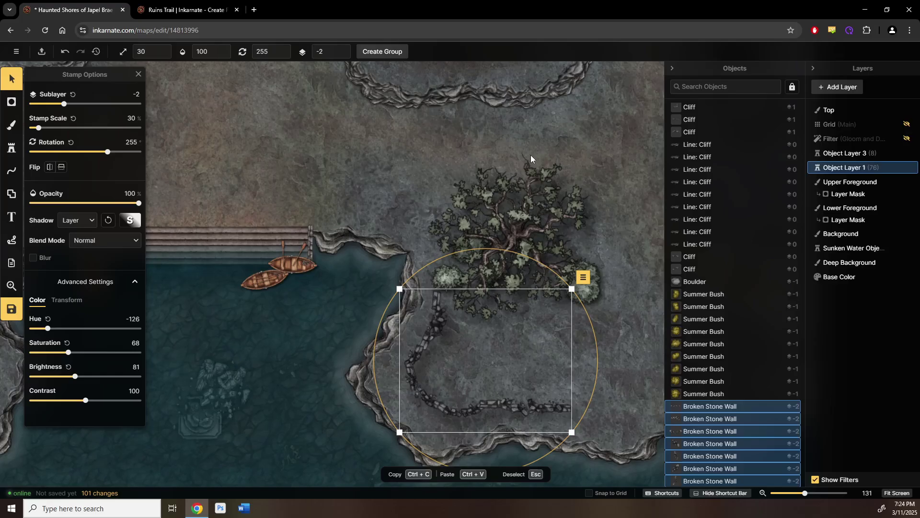
pyautogui.click(405, 143)
pyautogui.click(318, 185)
# - Reuse the recoloured wall as a stamp and place a 30% segment at 233 degrees near the western landmass's southern cliff
pyautogui.scroll(-2, 317, 187)
pyautogui.scroll(-2, 317, 191)
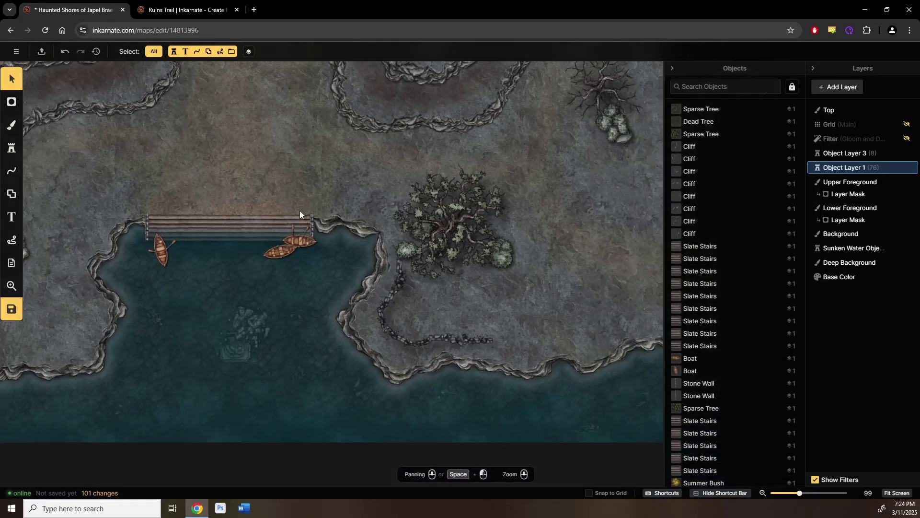
pyautogui.scroll(-2, 402, 260)
pyautogui.scroll(3, 415, 289)
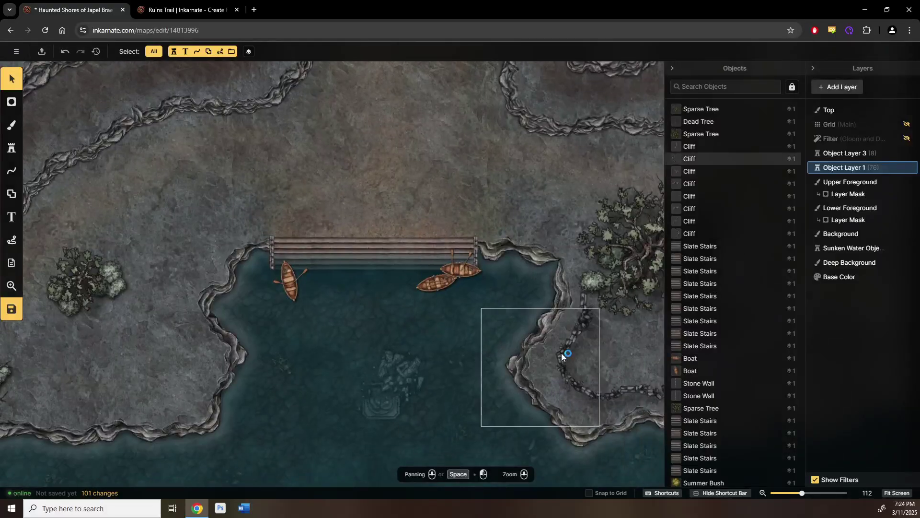
pyautogui.click(563, 349)
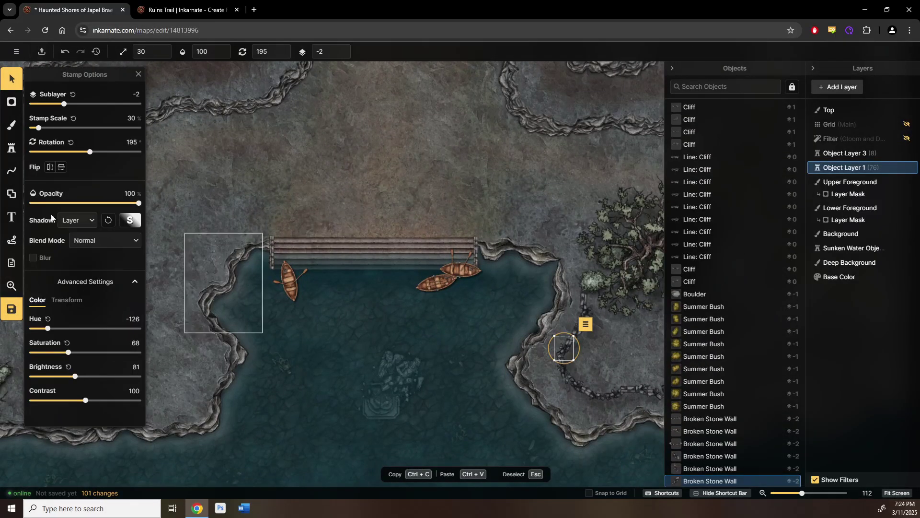
pyautogui.click(12, 147)
pyautogui.moveTo(201, 334); pyautogui.dragTo(386, 267)
pyautogui.scroll(5, 353, 329)
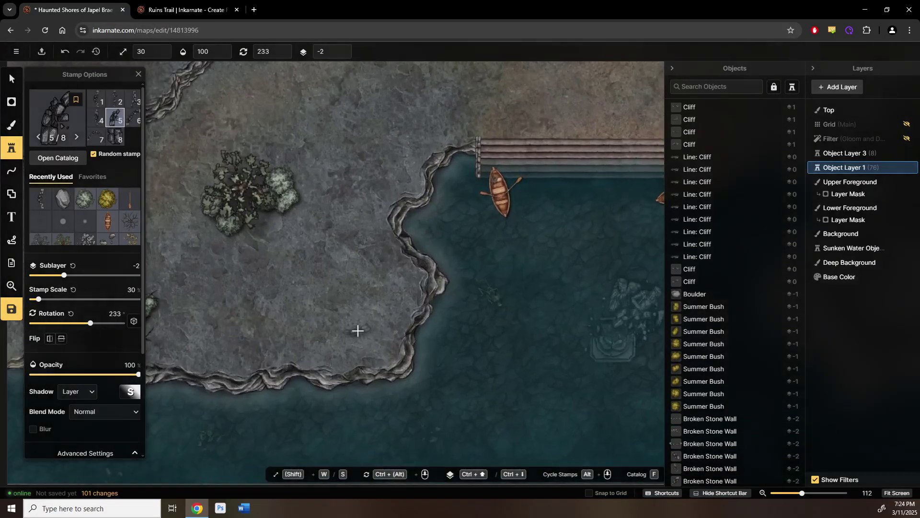
pyautogui.click(246, 348)
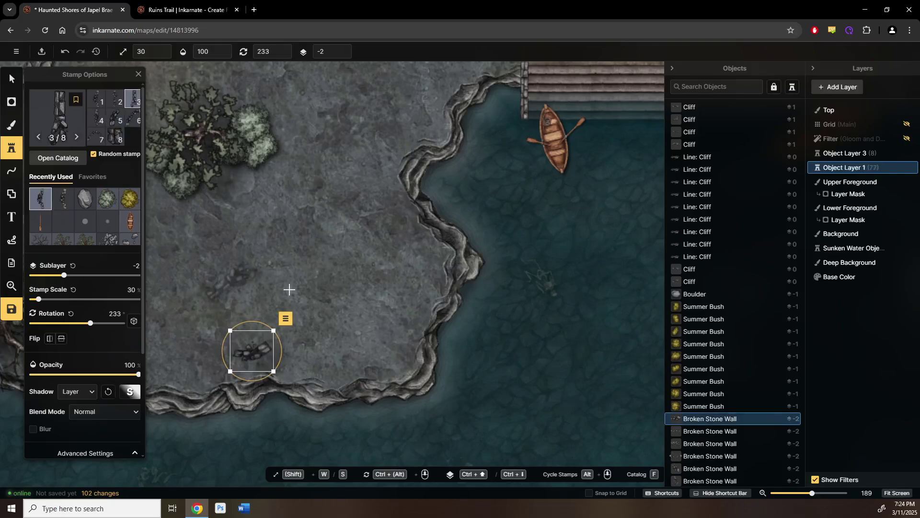
pyautogui.moveTo(503, 278); pyautogui.dragTo(437, 284)
pyautogui.moveTo(382, 303); pyautogui.dragTo(293, 295)
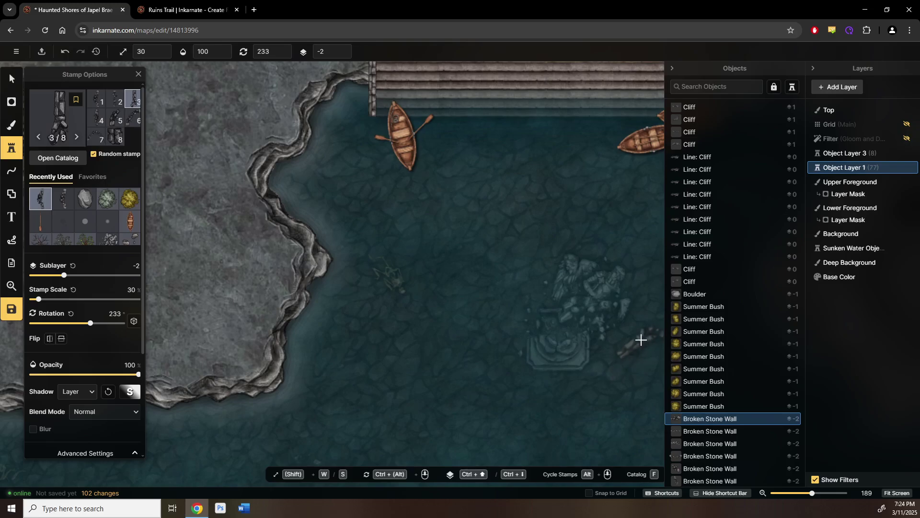
pyautogui.hscroll(-5, 240, 298)
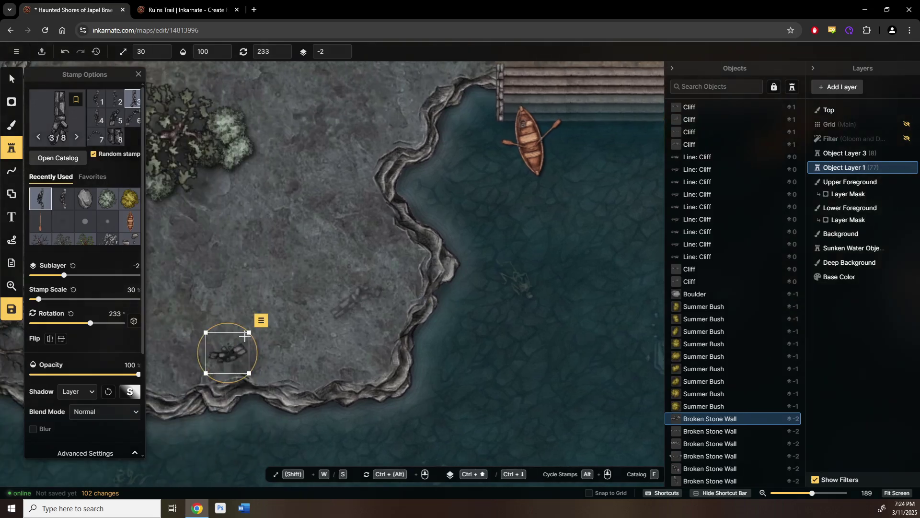
# - Extend the broken stone wall toward the southeastern cliff corner with two 30% segments rotated to 263 and 218 degrees
pyautogui.click(269, 347)
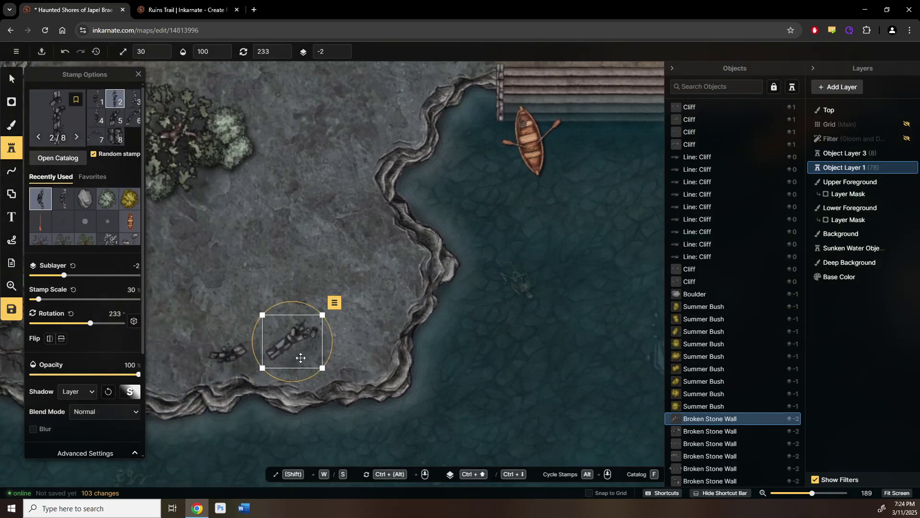
pyautogui.keyDown('ctrl'); pyautogui.scroll(3, 289, 349); pyautogui.keyUp('ctrl')
pyautogui.keyDown('ctrl'); pyautogui.scroll(3, 293, 345); pyautogui.keyUp('ctrl')
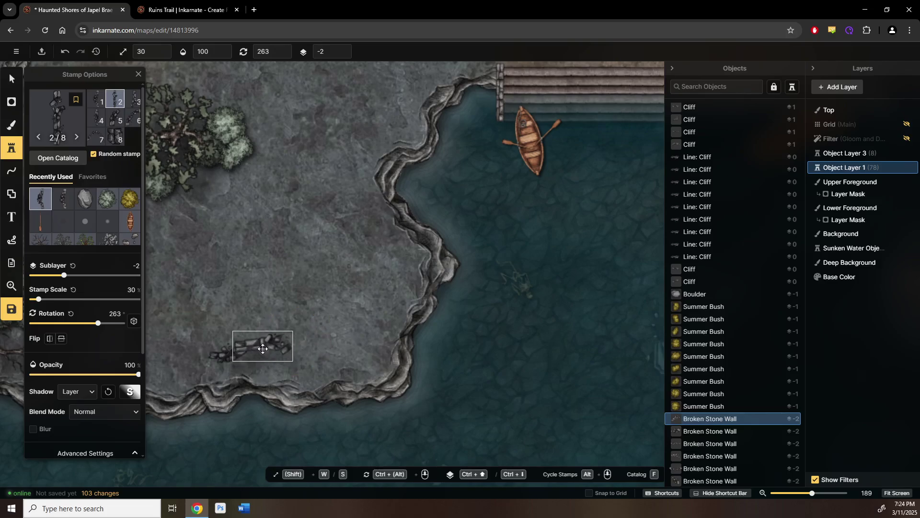
pyautogui.keyDown('ctrl'); pyautogui.scroll(-1, 325, 309); pyautogui.keyUp('ctrl')
pyautogui.click(325, 308)
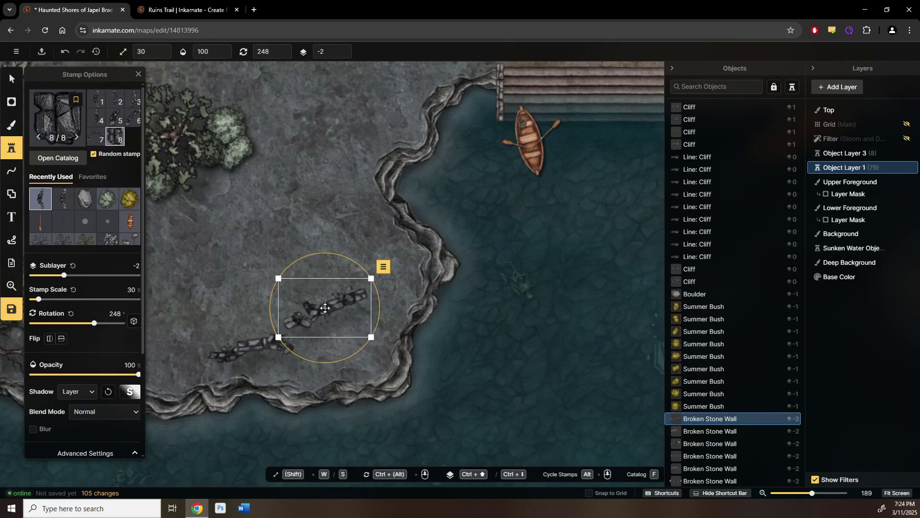
pyautogui.keyDown('ctrl'); pyautogui.scroll(-2, 322, 311); pyautogui.keyUp('ctrl')
pyautogui.click(306, 317)
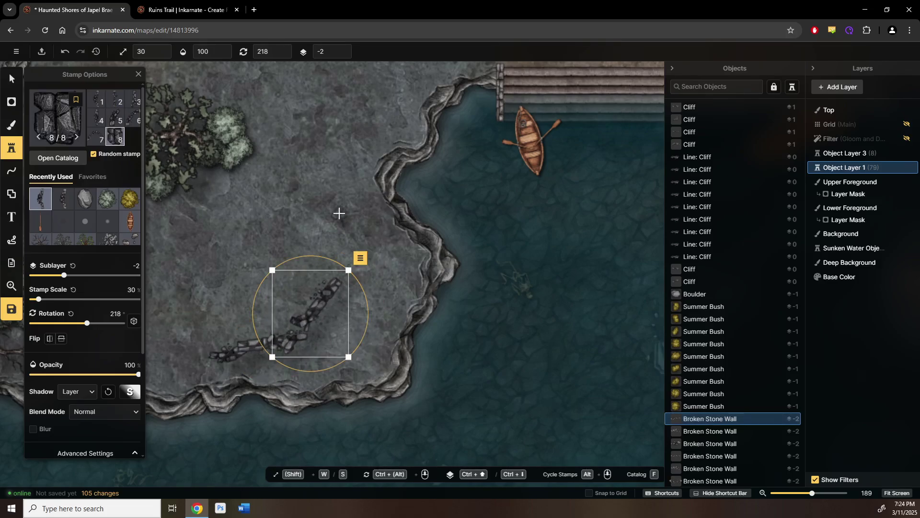
# - Continue the wall northward with two short broken stone segments, one at 188 degrees and one at 158 degrees
pyautogui.keyDown('ctrl'); pyautogui.scroll(-2, 347, 213); pyautogui.keyUp('ctrl')
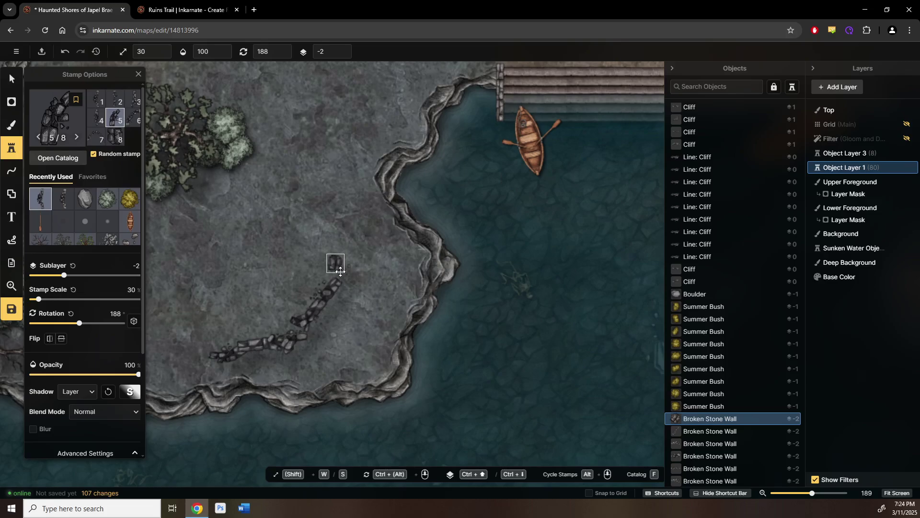
pyautogui.click(341, 276)
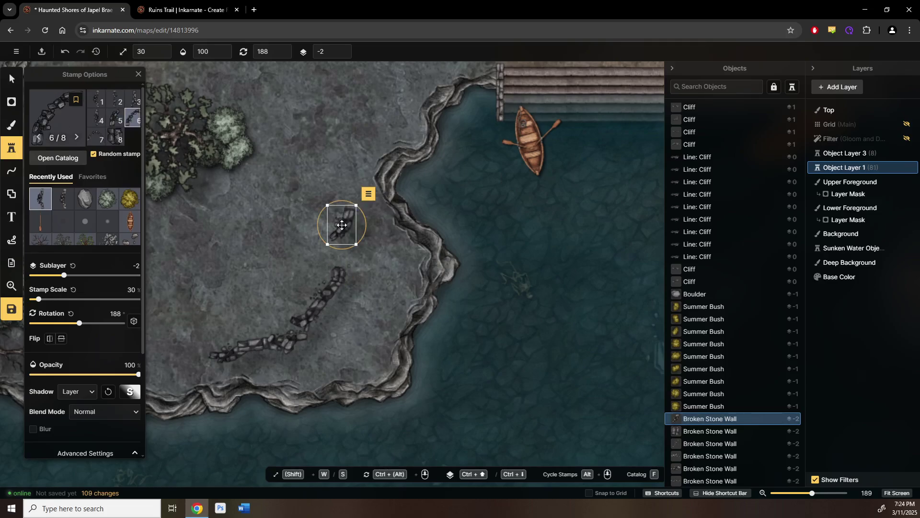
pyautogui.keyDown('ctrl'); pyautogui.scroll(-2, 340, 227); pyautogui.keyUp('ctrl')
pyautogui.click(343, 249)
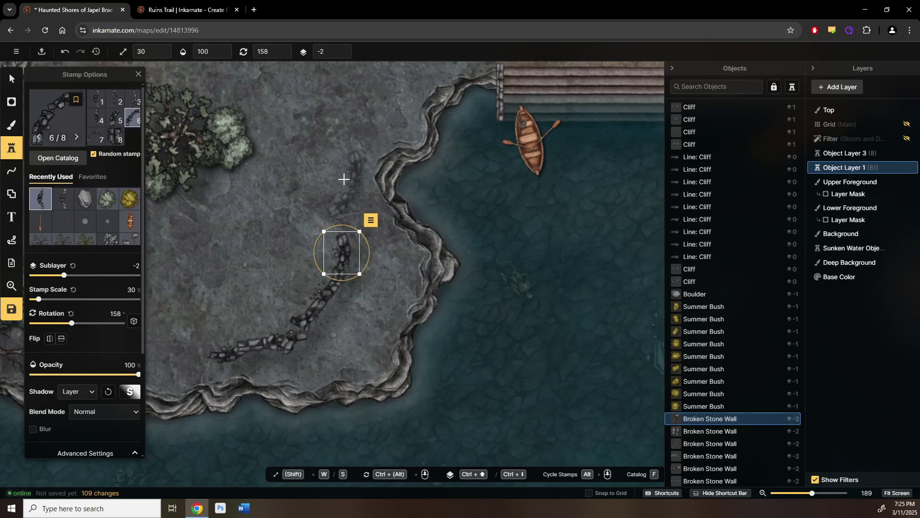
# - Discard the curved trial segment and use stamp variant 3 instead, rotated to 188 degrees at the wall's northern end
pyautogui.keyDown('ctrl'); pyautogui.scroll(-1, 345, 180); pyautogui.keyUp('ctrl')
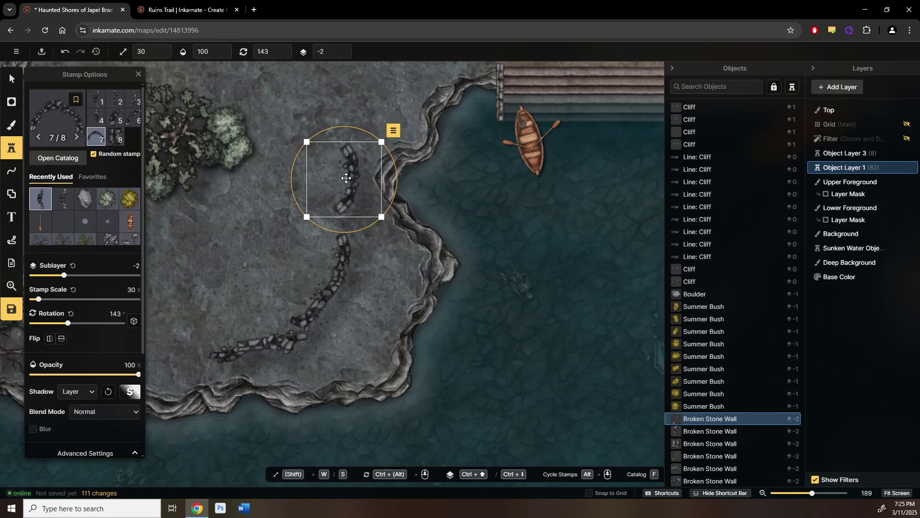
pyautogui.press('Delete')
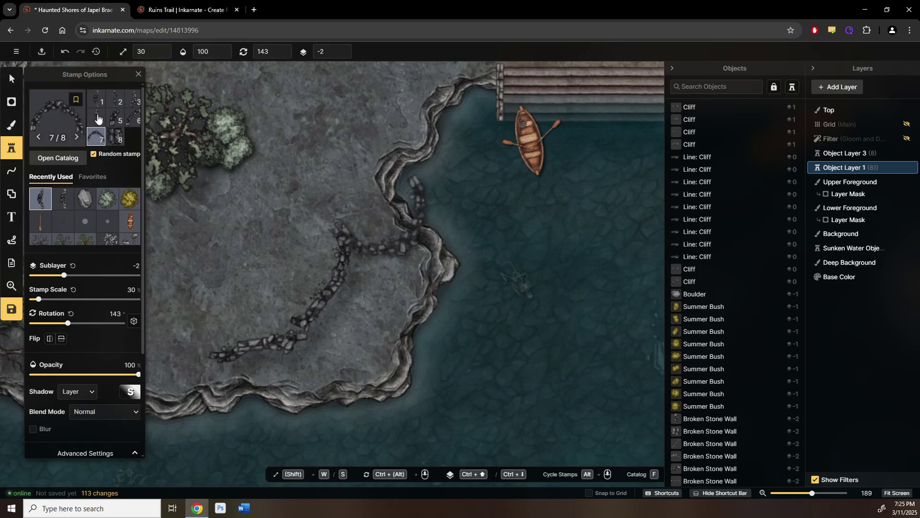
pyautogui.click(132, 100)
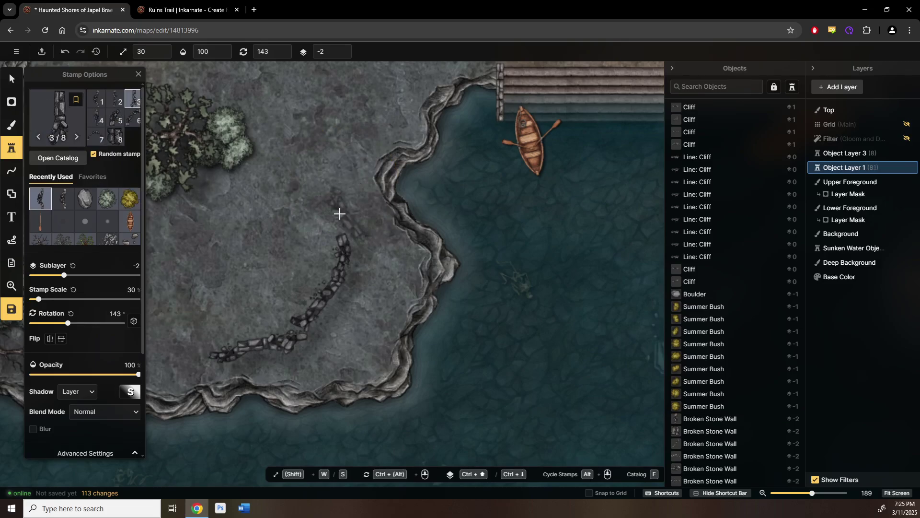
pyautogui.click(338, 213)
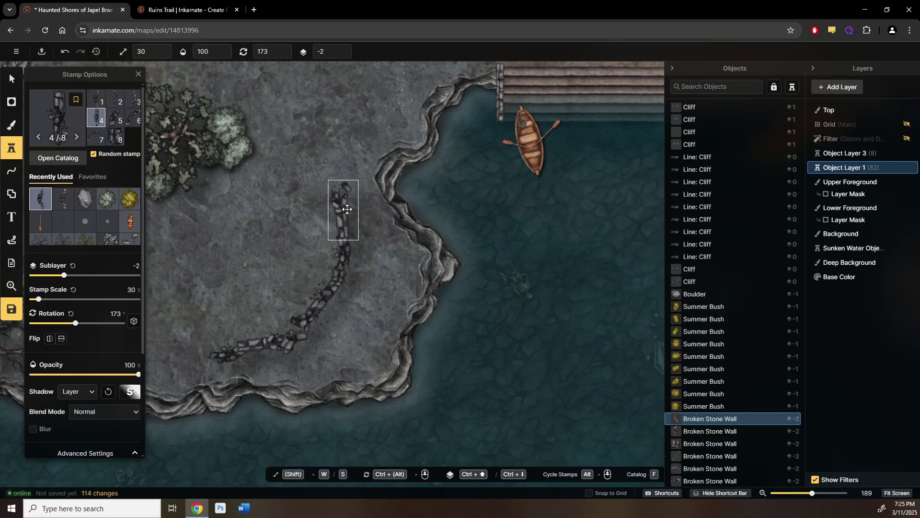
pyautogui.scroll(3, 349, 210)
pyautogui.click(351, 211)
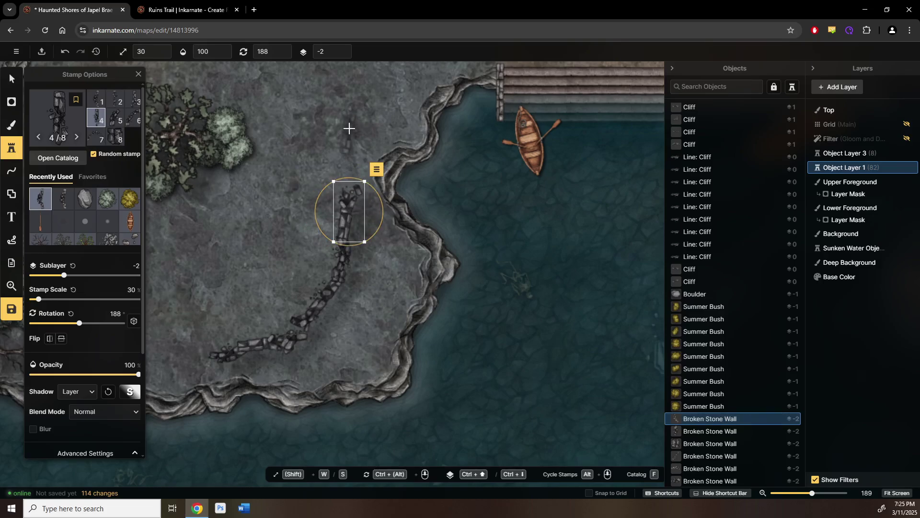
# - Add another straight segment at 188 degrees to the wall's northern end, plus a large curved one at 113 degrees near the dock
pyautogui.scroll(-3, 349, 123)
pyautogui.scroll(3, 352, 168)
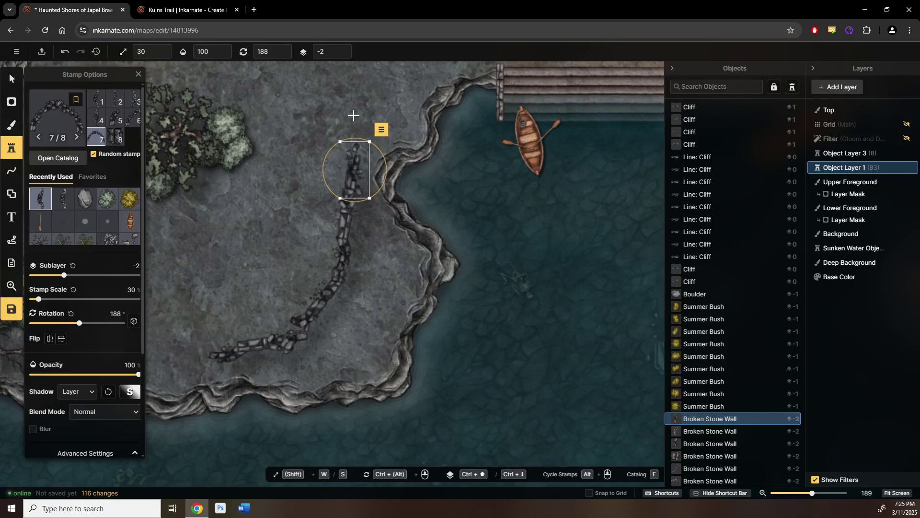
pyautogui.click(353, 118)
pyautogui.moveTo(353, 119); pyautogui.dragTo(329, 197)
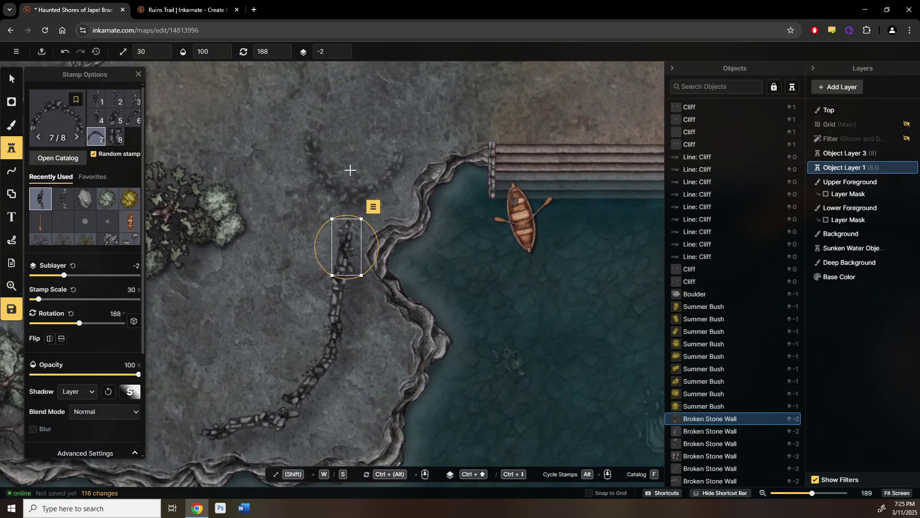
pyautogui.click(349, 169)
pyautogui.scroll(-3, 354, 180)
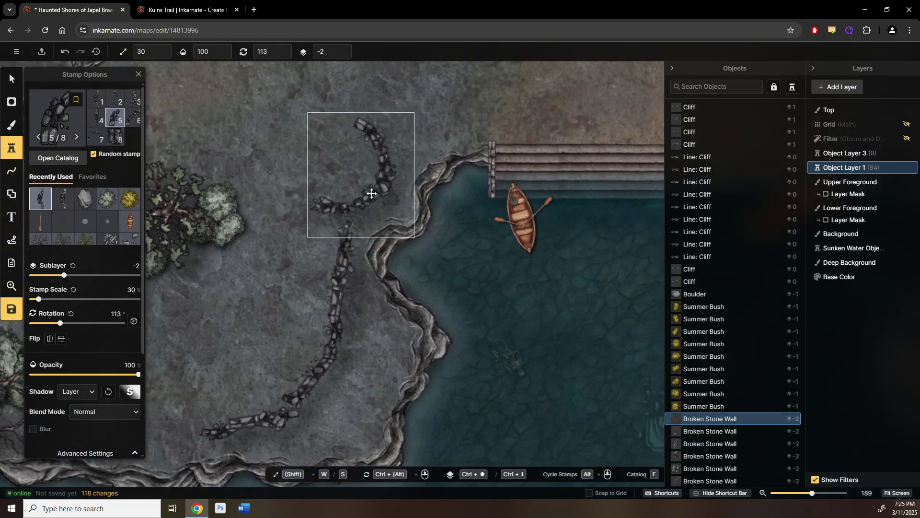
pyautogui.moveTo(373, 197); pyautogui.dragTo(372, 198)
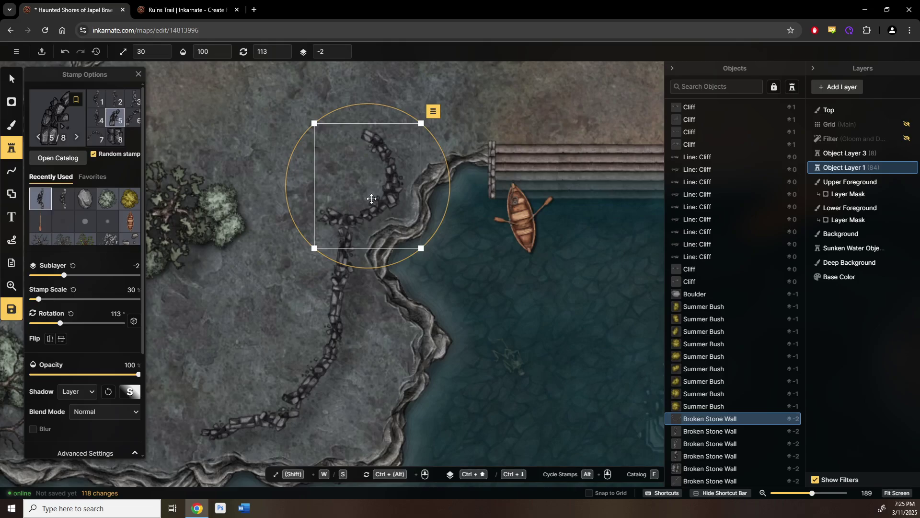
# - Extend the lower end of the west shore's broken stone wall with another wall piece rotated to 53°
pyautogui.scroll(-5, 354, 225)
pyautogui.hscroll(-5, 355, 225)
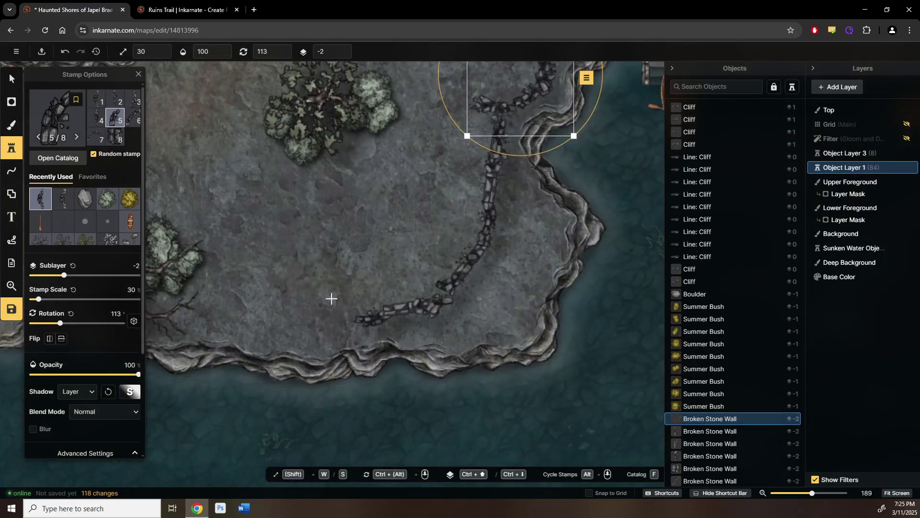
pyautogui.click(331, 298)
pyautogui.scroll(-6, 328, 296)
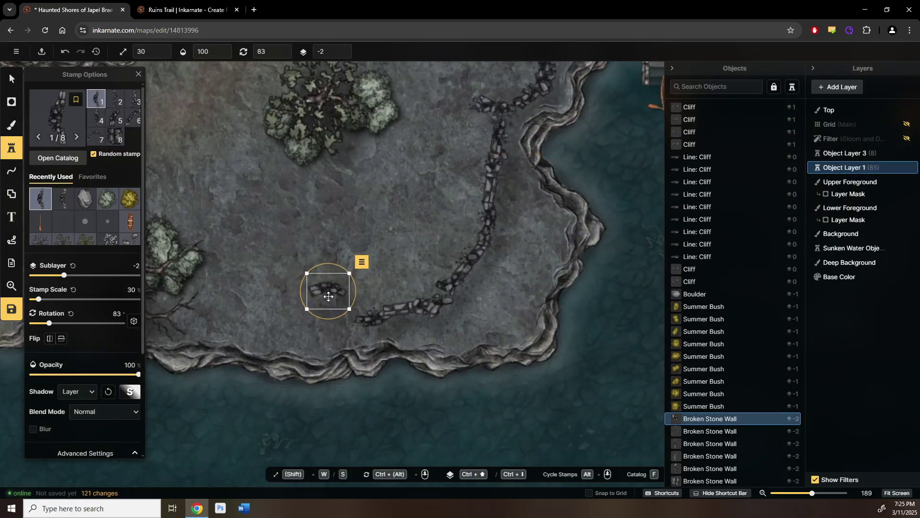
pyautogui.moveTo(328, 296); pyautogui.dragTo(342, 319)
pyautogui.scroll(-3, 340, 318)
pyautogui.scroll(-3, 341, 319)
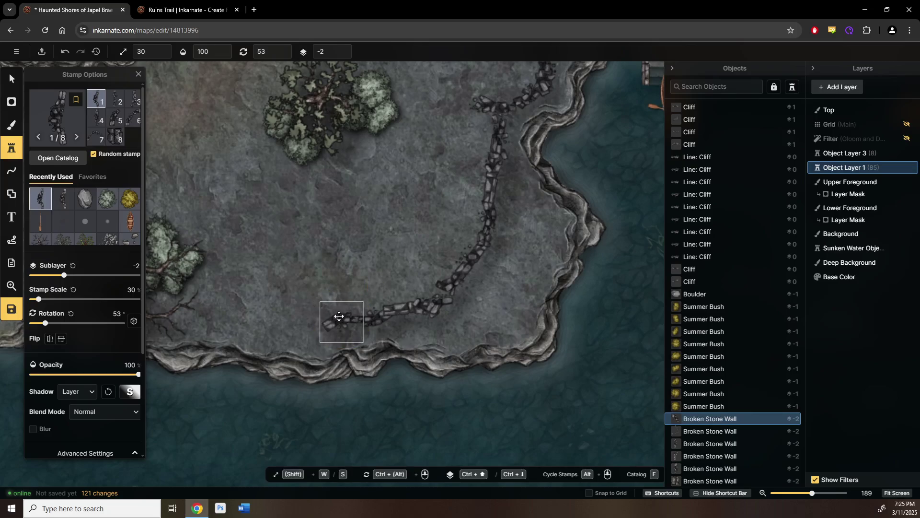
pyautogui.click(12, 81)
pyautogui.press('Escape')
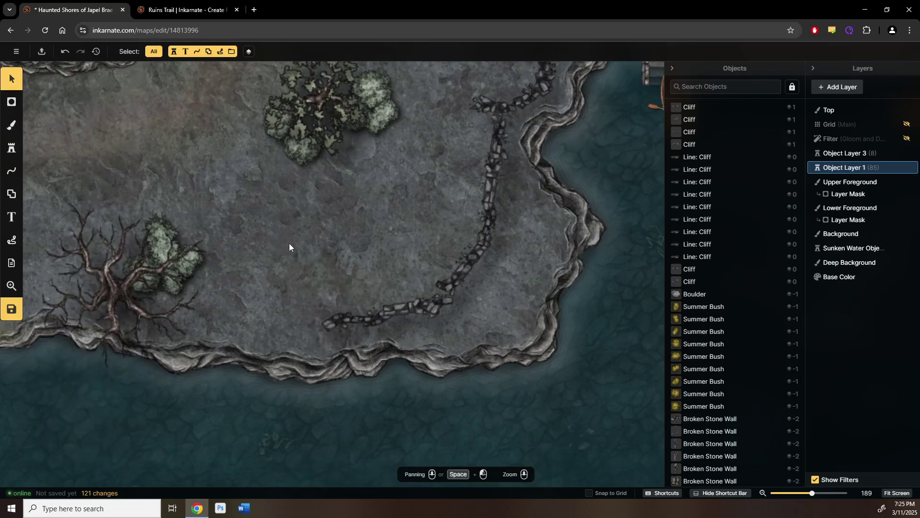
# - Check the broken stone walls on both sides of the bay and save the map
pyautogui.scroll(-5, 382, 233)
pyautogui.scroll(2, 178, 324)
pyautogui.moveTo(178, 324); pyautogui.dragTo(88, 334)
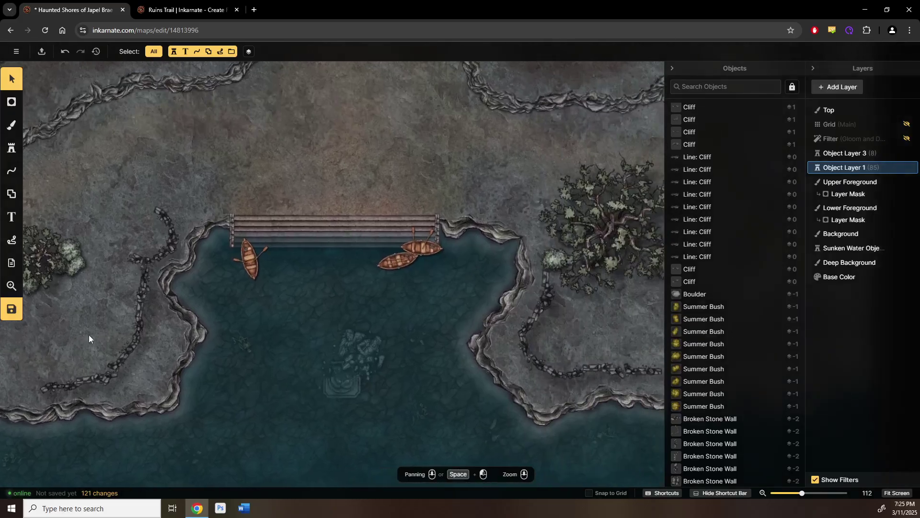
pyautogui.moveTo(227, 278); pyautogui.dragTo(300, 295)
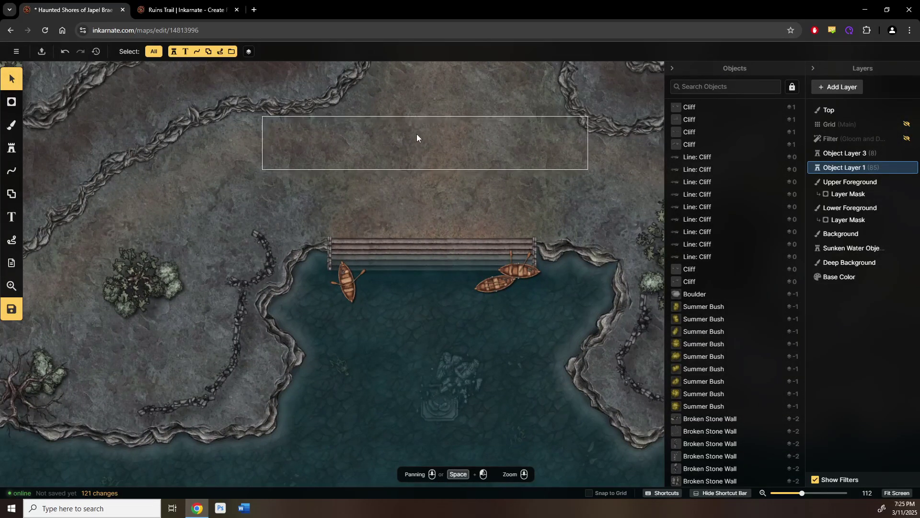
pyautogui.moveTo(435, 351); pyautogui.dragTo(234, 228)
pyautogui.moveTo(335, 308); pyautogui.dragTo(438, 325)
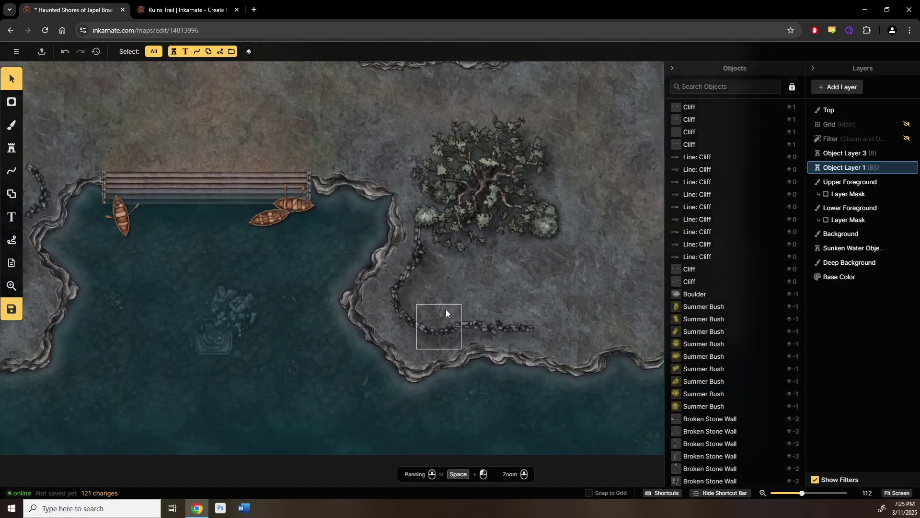
pyautogui.click(11, 309)
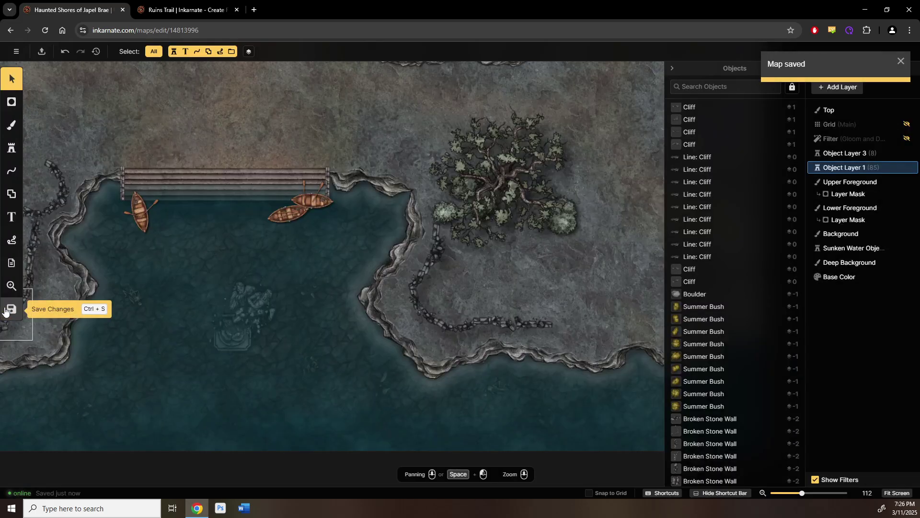
# - Reuse the large sparse tree on the east shore as a stamp and place its second variation just southeast of it
pyautogui.moveTo(235, 307); pyautogui.dragTo(86, 417)
pyautogui.click(378, 313)
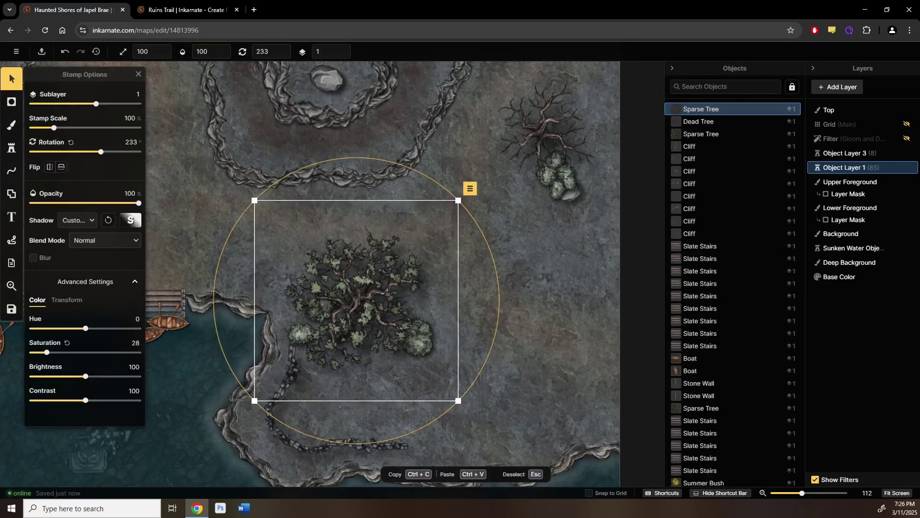
pyautogui.click(13, 148)
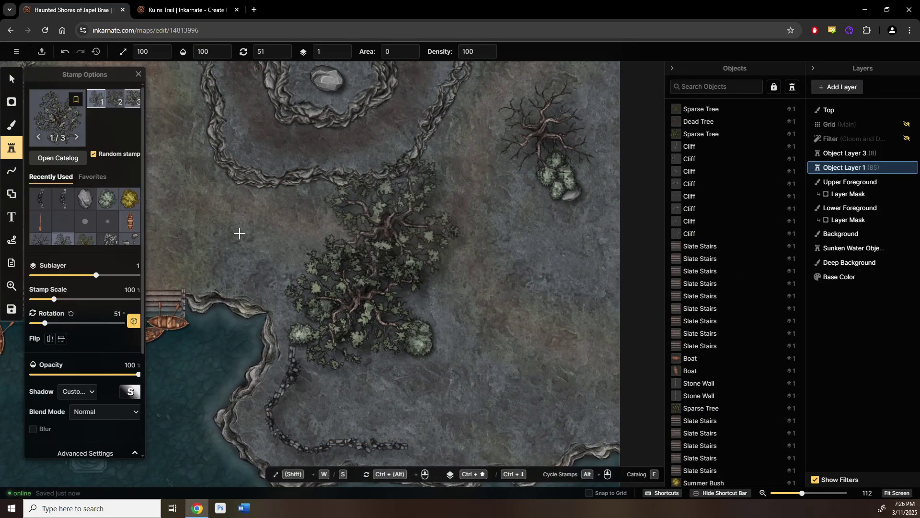
pyautogui.click(115, 99)
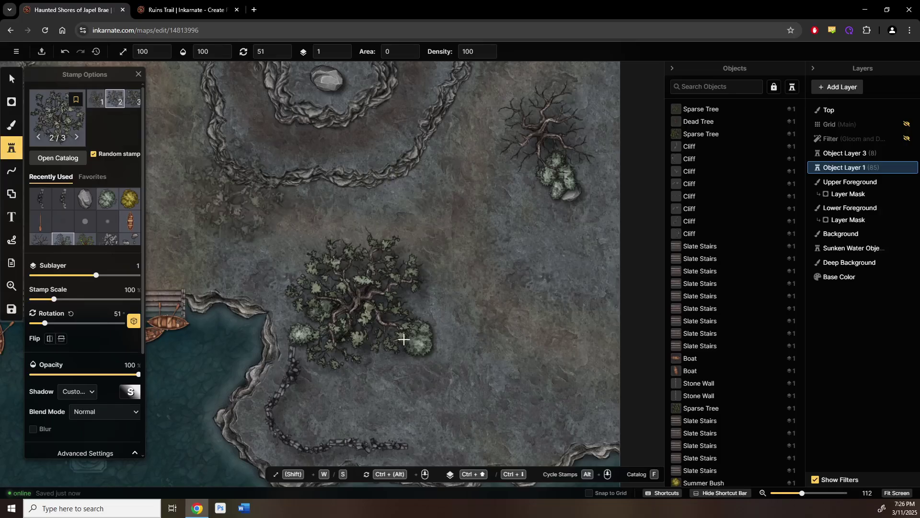
pyautogui.click(524, 396)
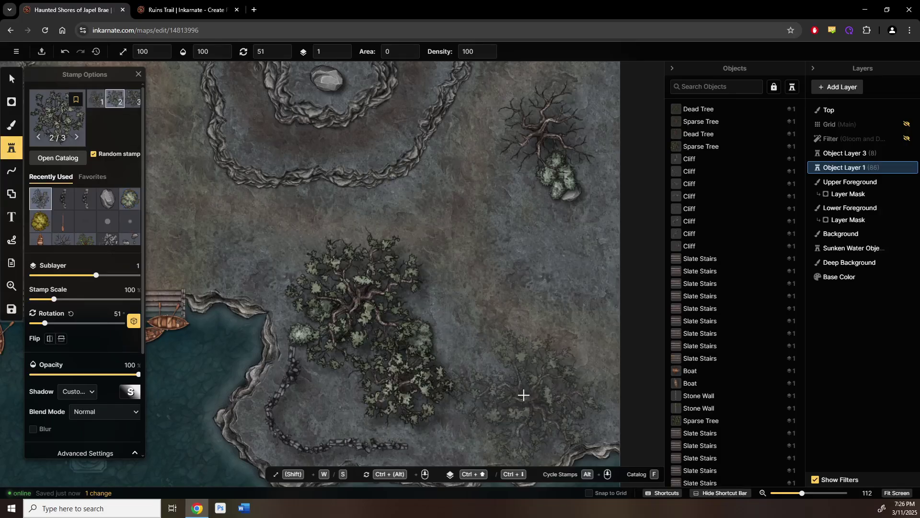
# - Reuse the northeast dead tree as a stamp and place its third variation on the southeast shoreline cliff
pyautogui.moveTo(524, 397); pyautogui.dragTo(376, 329)
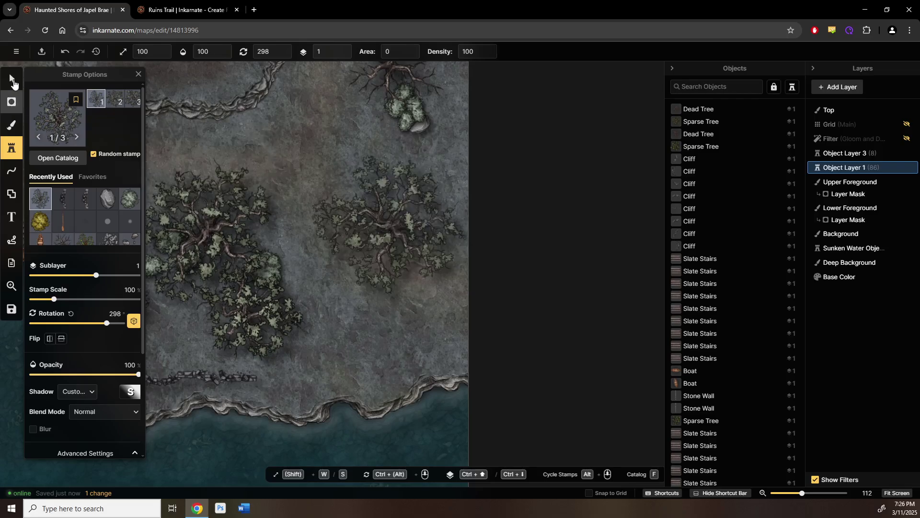
pyautogui.click(12, 80)
pyautogui.click(381, 76)
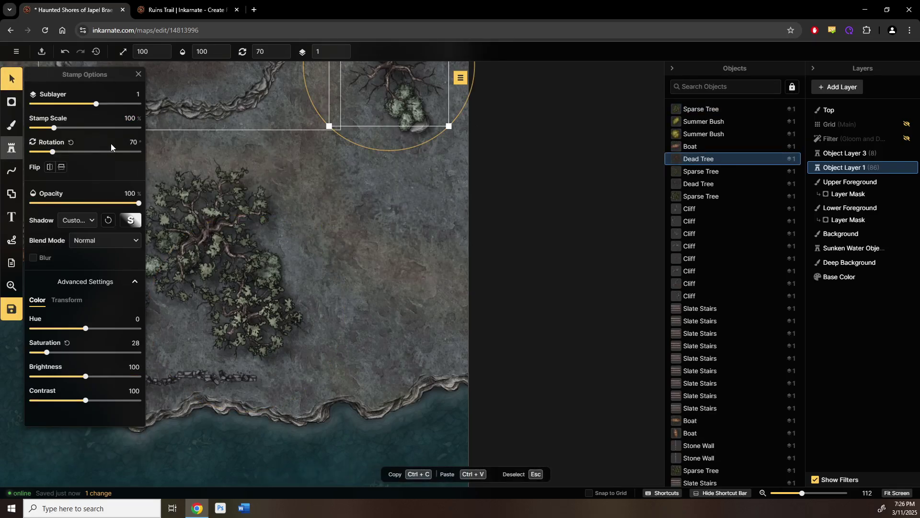
pyautogui.click(12, 148)
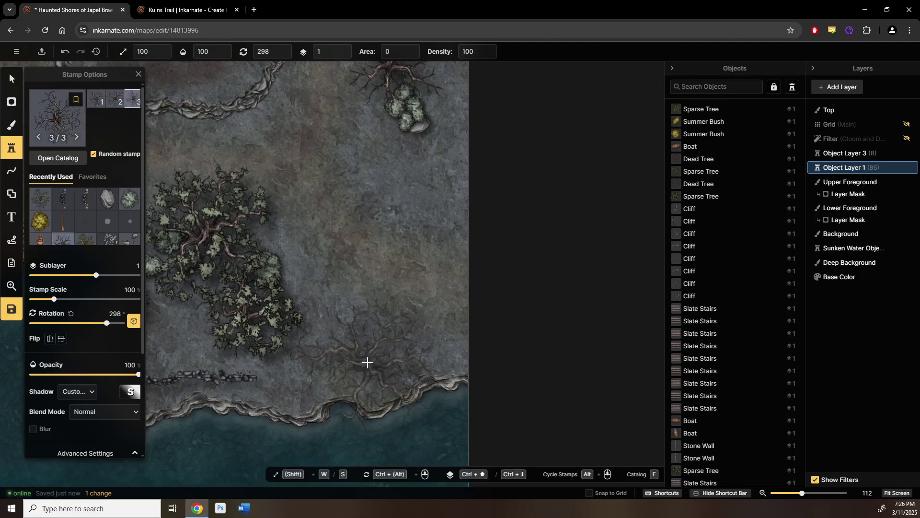
pyautogui.click(367, 362)
# - Place dead trees on the west bend of the cliff ringing the boulder and at the map's northwest edge above the small tree
pyautogui.moveTo(226, 216); pyautogui.dragTo(349, 329)
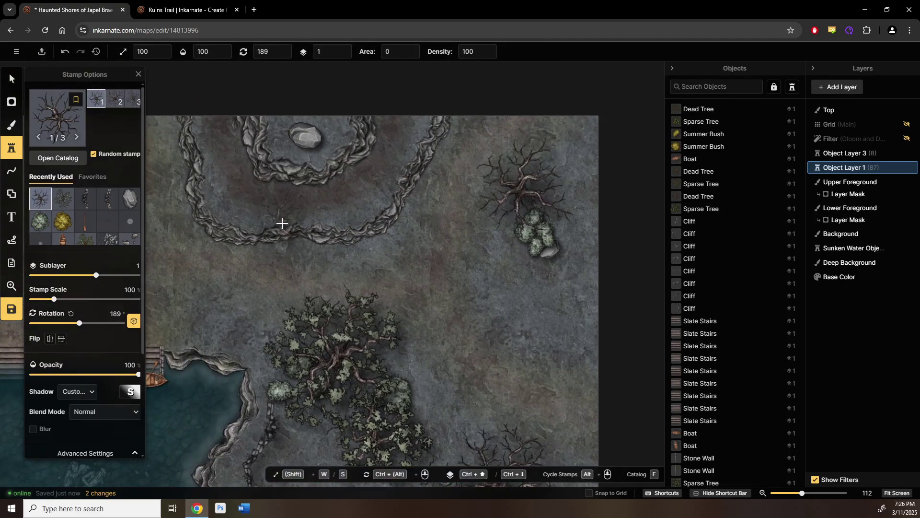
pyautogui.click(272, 244)
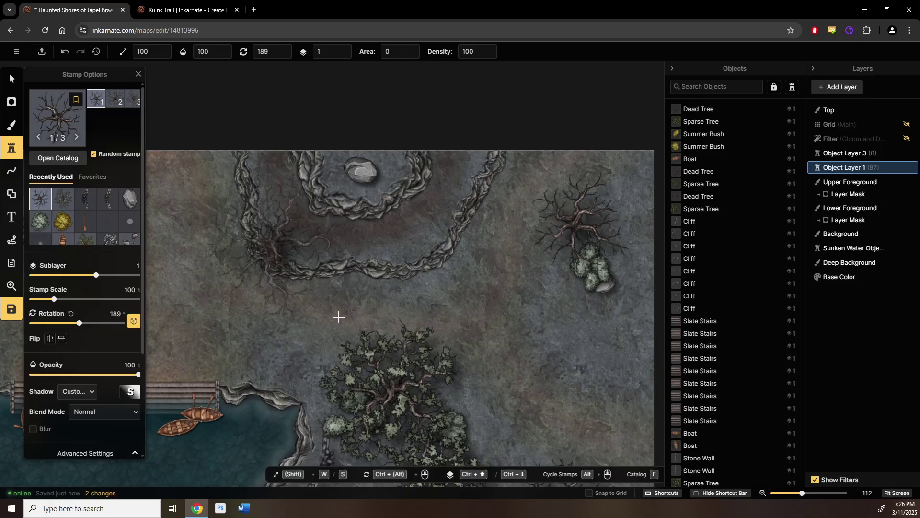
pyautogui.moveTo(307, 340); pyautogui.dragTo(606, 329)
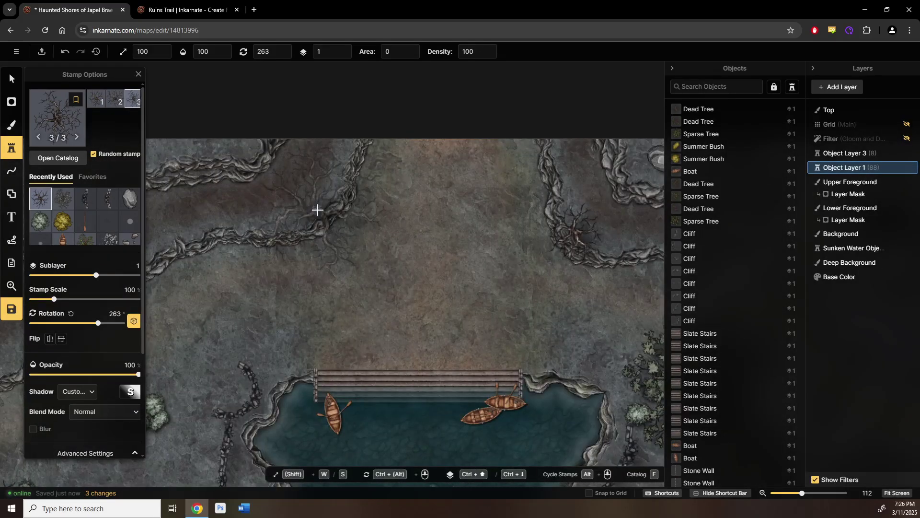
pyautogui.scroll(2, 333, 257)
pyautogui.moveTo(333, 257); pyautogui.dragTo(312, 374)
pyautogui.moveTo(221, 228); pyautogui.dragTo(314, 242)
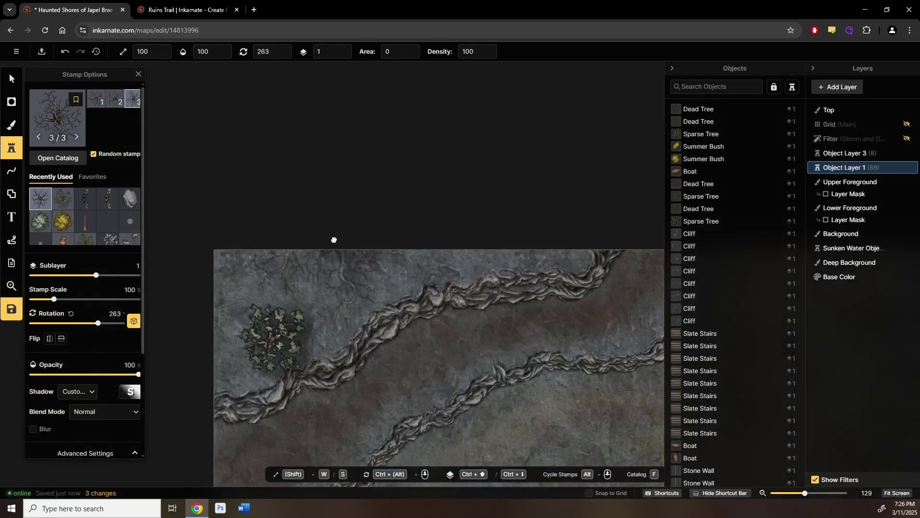
pyautogui.click(312, 254)
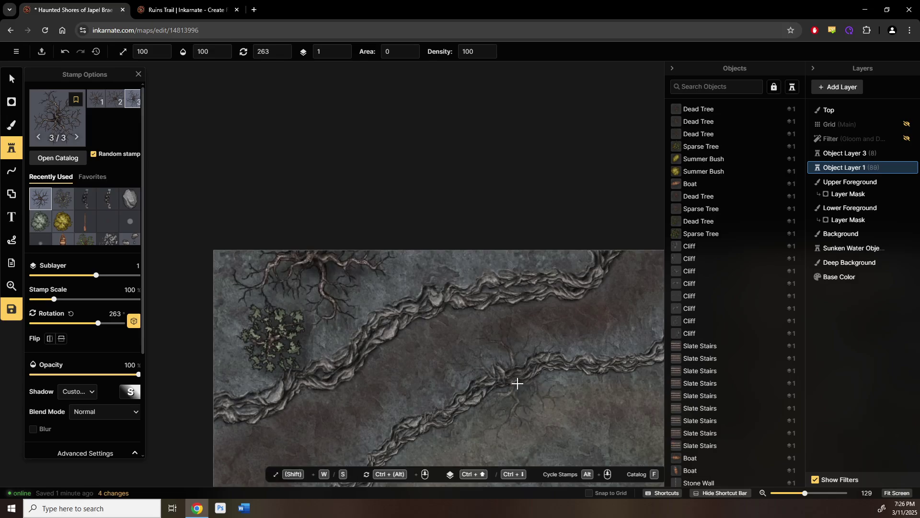
# - Reuse the small sparse tree among the west shore bushes as a stamp and set the stamp scale to 120%
pyautogui.moveTo(426, 322); pyautogui.dragTo(307, 280)
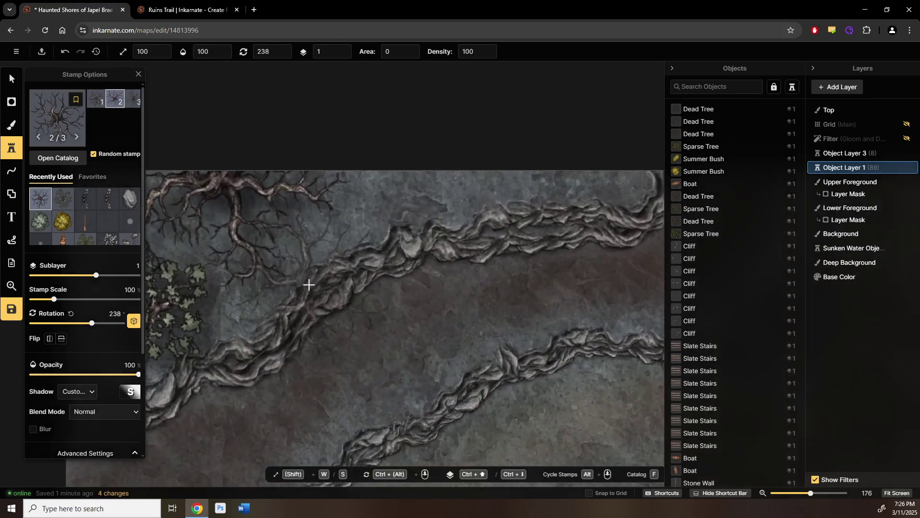
pyautogui.scroll(-3, 425, 339)
pyautogui.scroll(2, 373, 304)
pyautogui.moveTo(373, 303); pyautogui.dragTo(380, 160)
pyautogui.click(10, 78)
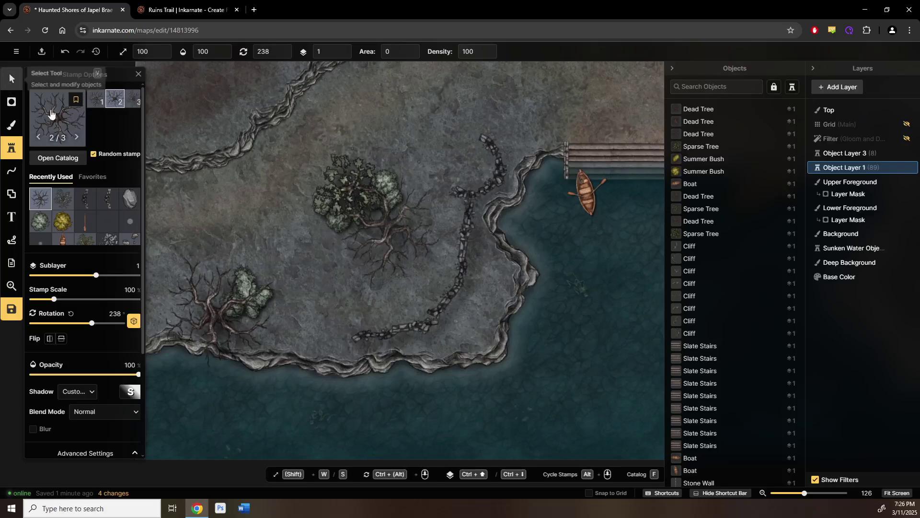
pyautogui.click(363, 199)
pyautogui.click(351, 192)
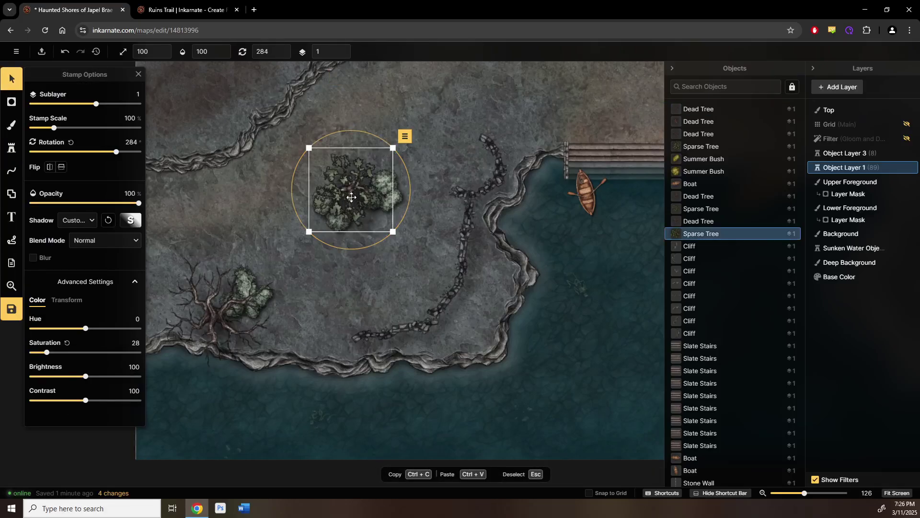
pyautogui.scroll(5, 346, 256)
pyautogui.moveTo(341, 266); pyautogui.dragTo(341, 331)
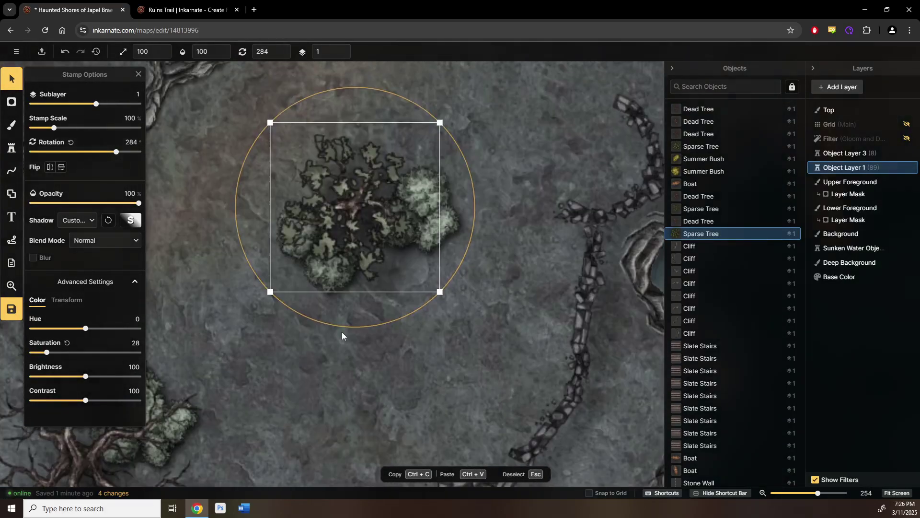
pyautogui.click(12, 148)
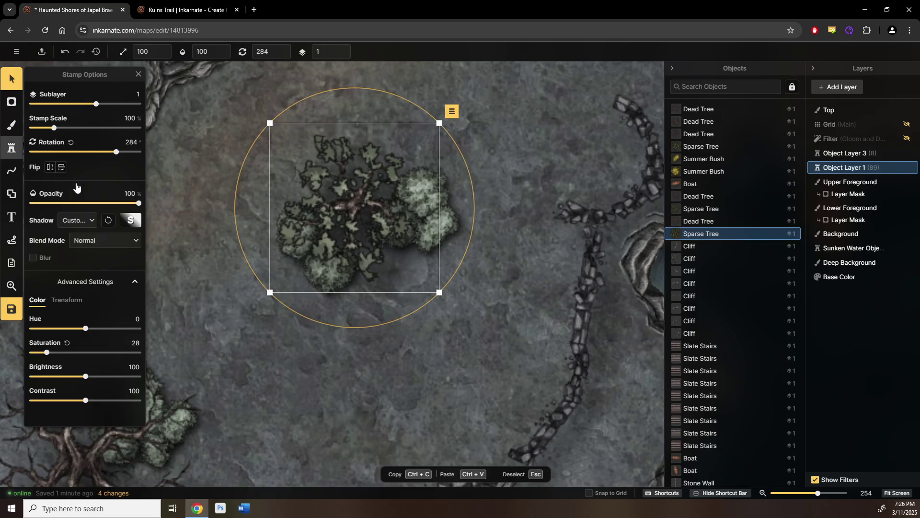
pyautogui.press('w')
pyautogui.press('w')
pyautogui.press('w')
pyautogui.press('w')
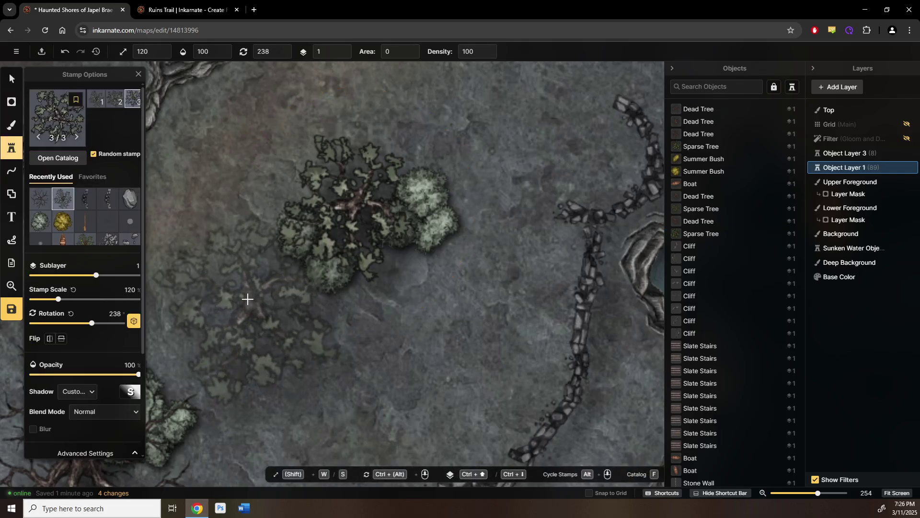
# - Place the first sparse tree variation on the west shore between the small bushy tree and the broken stone wall
pyautogui.click(100, 108)
pyautogui.moveTo(306, 309); pyautogui.dragTo(400, 136)
pyautogui.press('s')
pyautogui.press('s')
pyautogui.moveTo(393, 252); pyautogui.dragTo(208, 310)
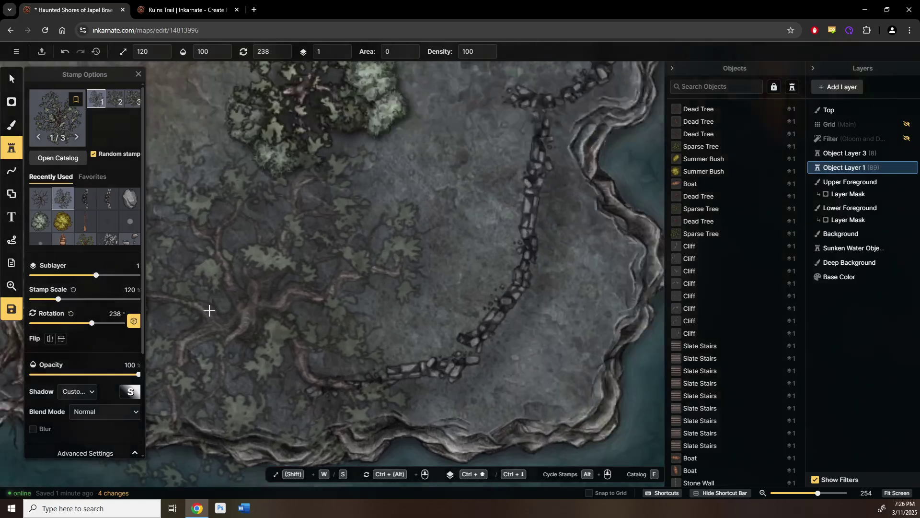
pyautogui.press('s')
pyautogui.click(376, 302)
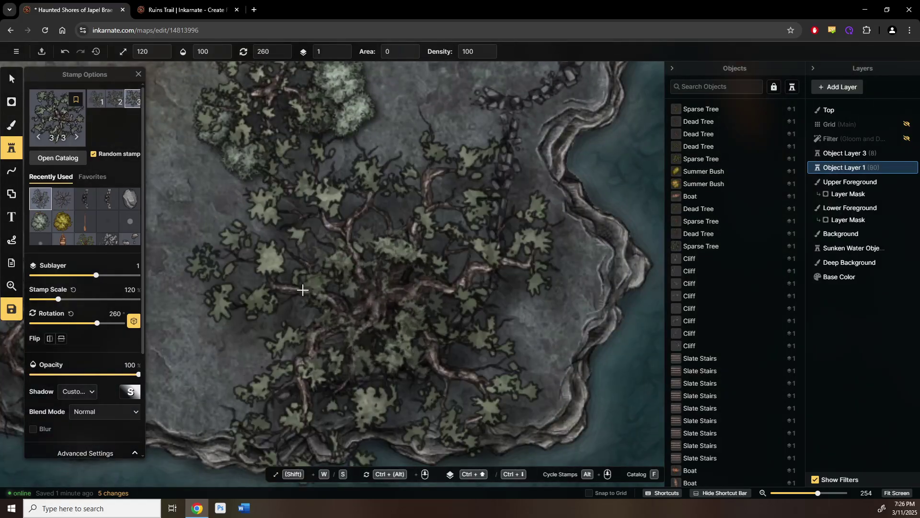
# - Place the third sparse tree variation at 160% scale near the east edge, between the two dead trees
pyautogui.hscroll(5, 295, 304)
pyautogui.scroll(-5, 435, 252)
pyautogui.moveTo(470, 235); pyautogui.dragTo(178, 317)
pyautogui.moveTo(386, 253); pyautogui.dragTo(191, 306)
pyautogui.scroll(-1, 427, 324)
pyautogui.moveTo(455, 316); pyautogui.dragTo(363, 307)
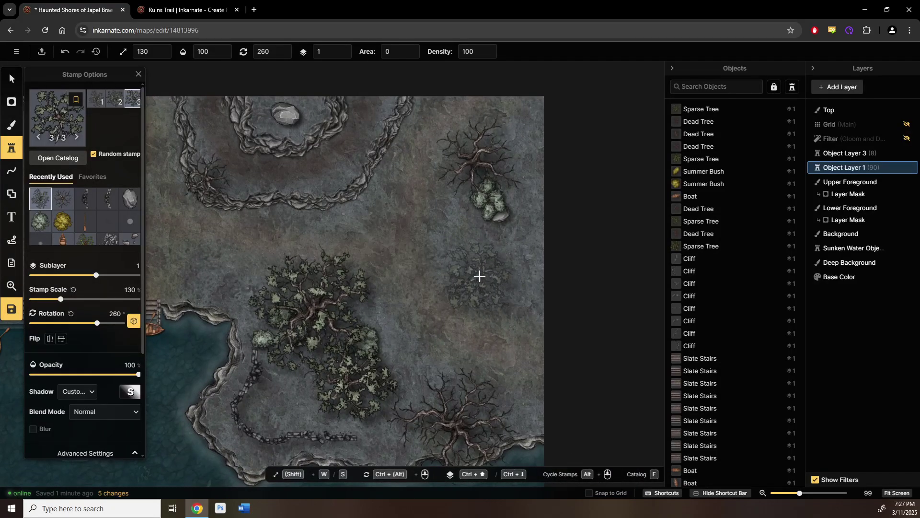
pyautogui.press('w')
pyautogui.press('w')
pyautogui.press('w')
pyautogui.press('w')
pyautogui.click(490, 287)
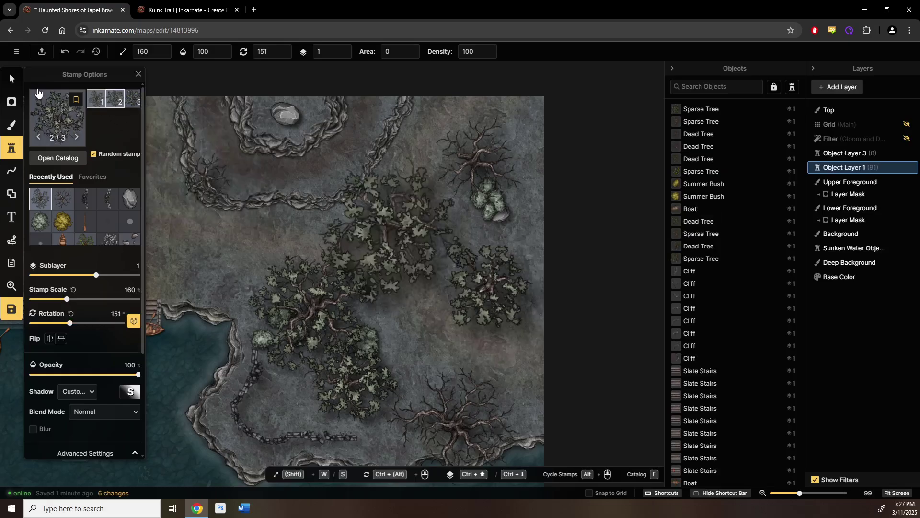
pyautogui.press('v')
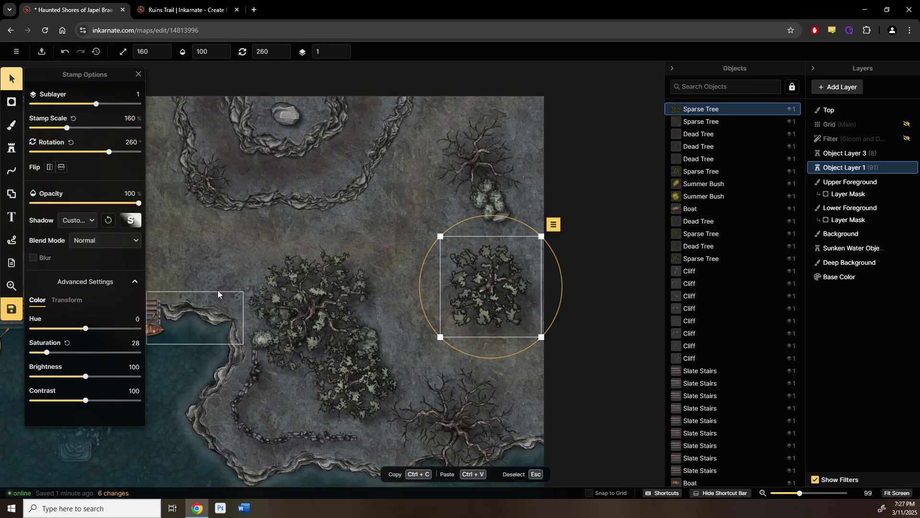
pyautogui.press('Escape')
# - Examine the tree placement across the west shore, the dock and the east shore
pyautogui.moveTo(219, 273); pyautogui.dragTo(371, 290)
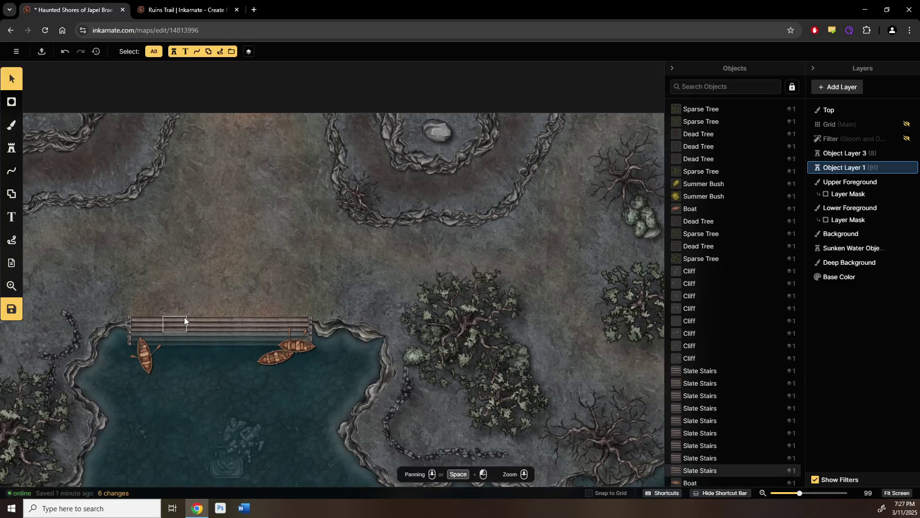
pyautogui.moveTo(207, 267); pyautogui.dragTo(426, 292)
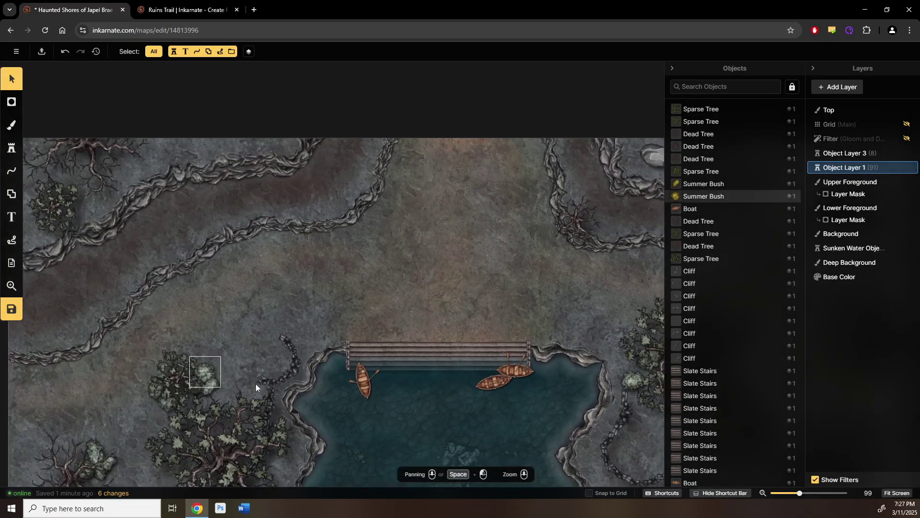
pyautogui.moveTo(338, 316); pyautogui.dragTo(223, 250)
pyautogui.scroll(-1, 304, 349)
pyautogui.moveTo(272, 406); pyautogui.dragTo(373, 351)
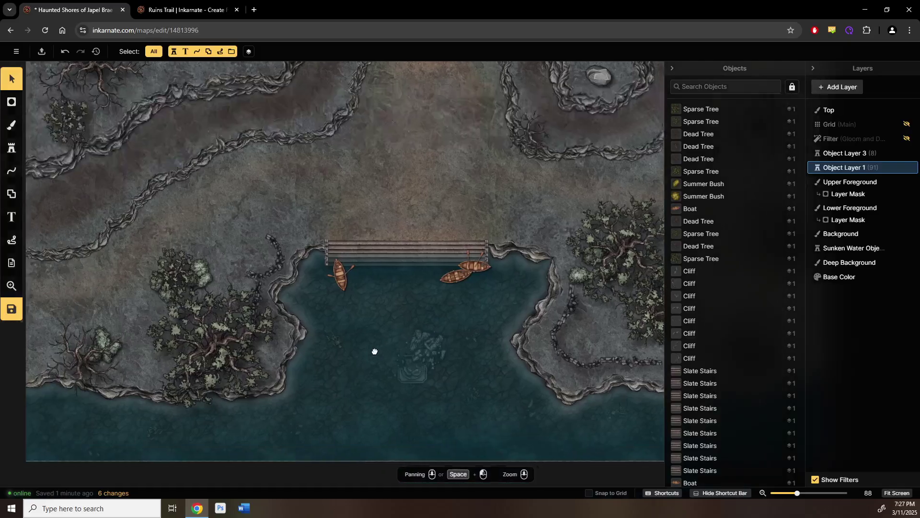
pyautogui.moveTo(400, 288); pyautogui.dragTo(215, 331)
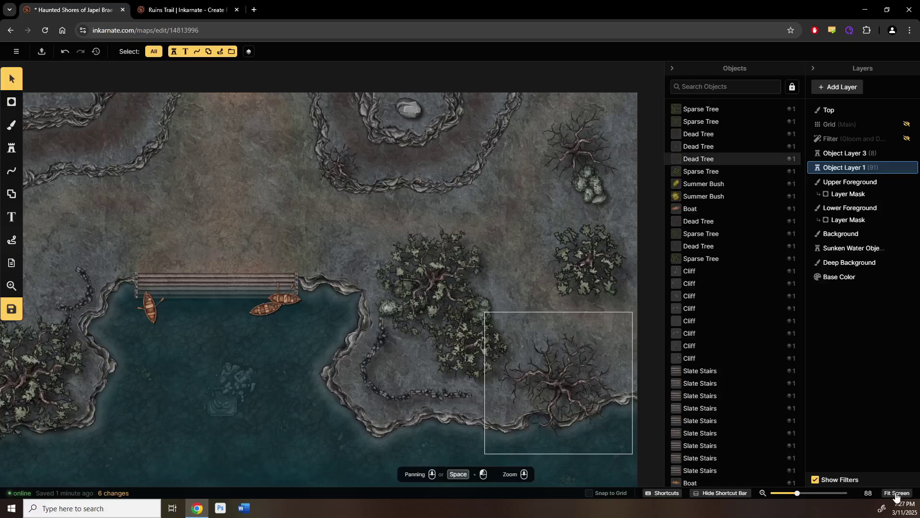
# - Fit the whole map in view and collapse the layer and object lists to enlarge the canvas
pyautogui.click(896, 493)
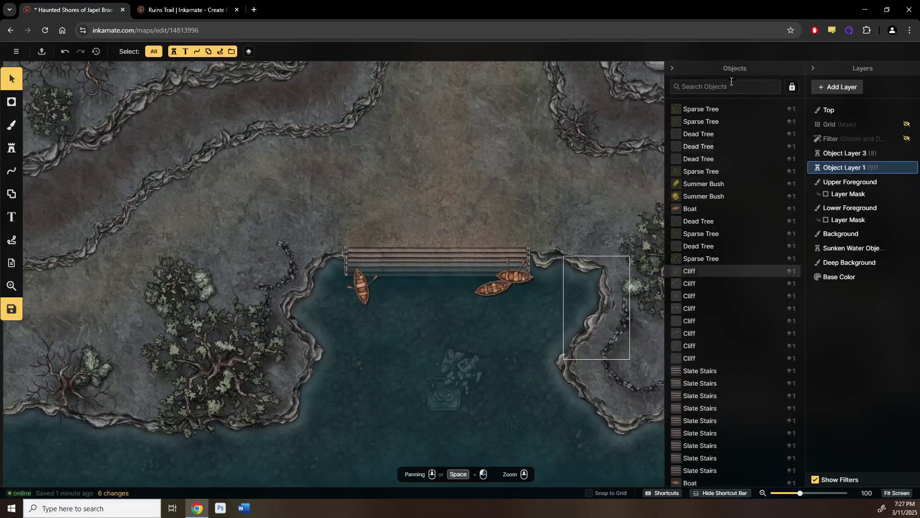
pyautogui.click(813, 68)
pyautogui.click(772, 69)
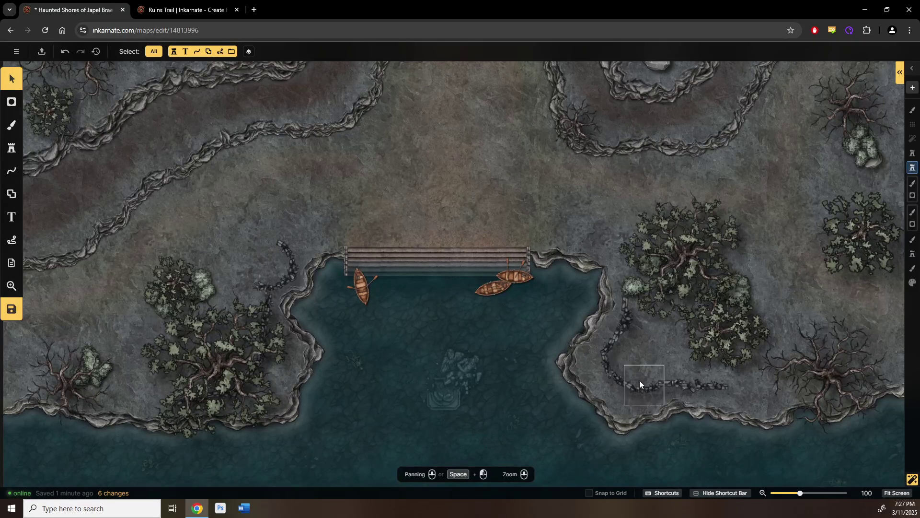
# - Examine the broken stone walls and the trees along the east and west shores
pyautogui.scroll(3, 639, 380)
pyautogui.scroll(2, 693, 382)
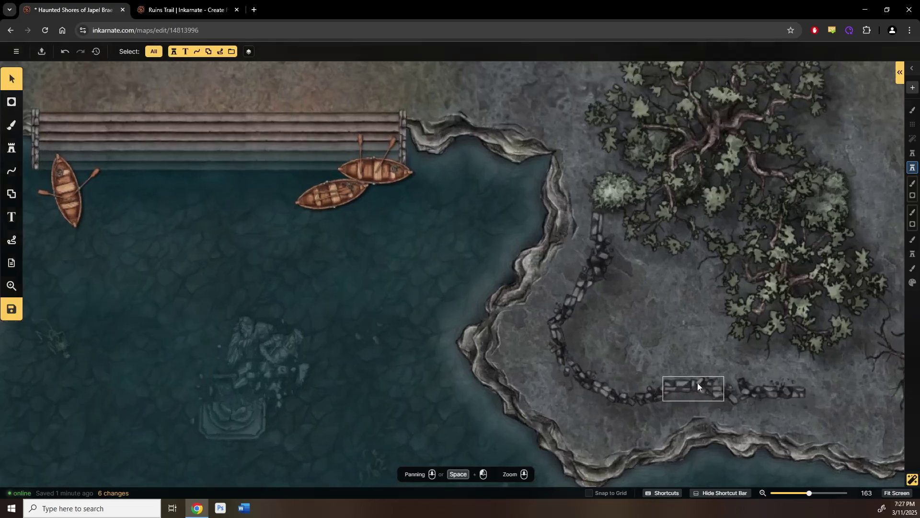
pyautogui.moveTo(698, 382); pyautogui.dragTo(559, 349)
pyautogui.scroll(1, 560, 349)
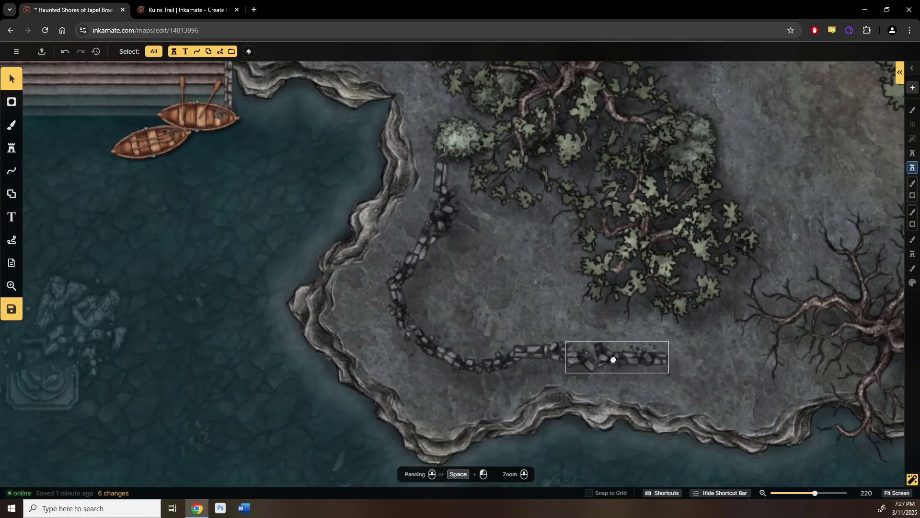
pyautogui.moveTo(633, 357); pyautogui.dragTo(357, 367)
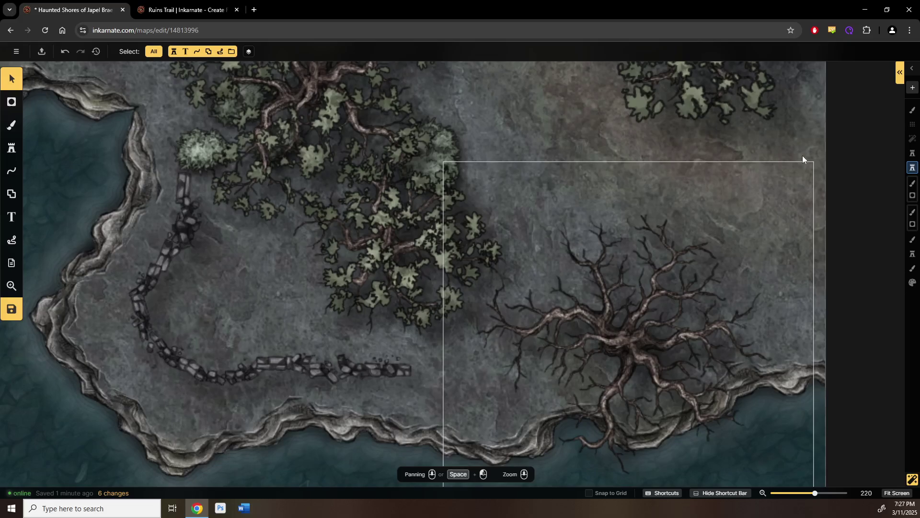
pyautogui.scroll(-4, 704, 243)
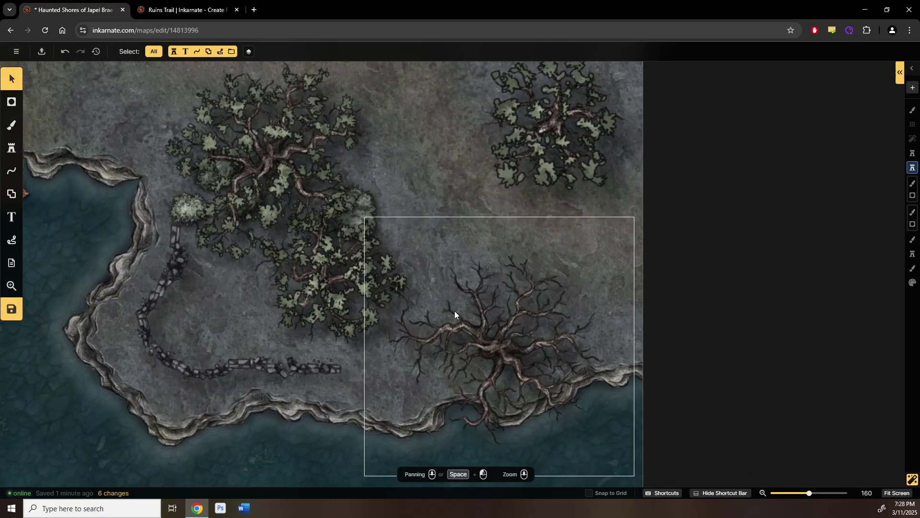
pyautogui.moveTo(194, 273); pyautogui.dragTo(704, 265)
pyautogui.moveTo(330, 277); pyautogui.dragTo(593, 196)
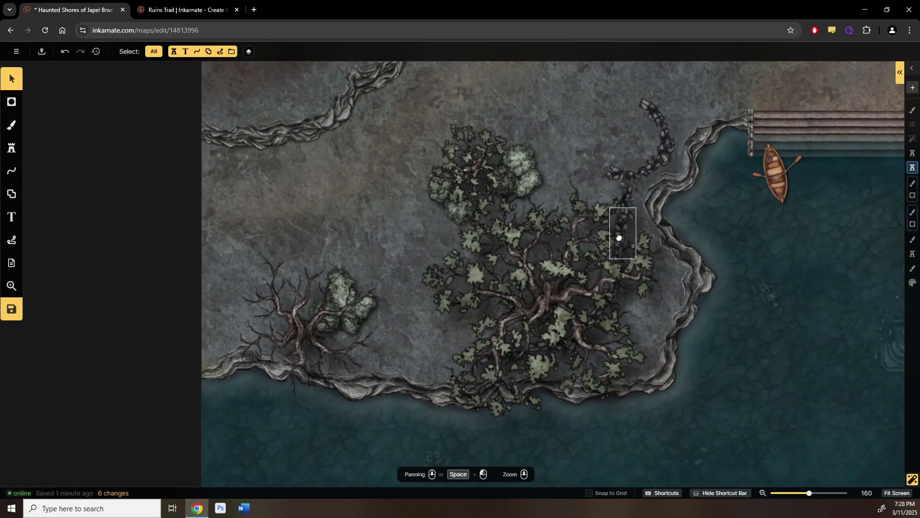
pyautogui.moveTo(624, 234); pyautogui.dragTo(597, 249)
pyautogui.moveTo(695, 273); pyautogui.dragTo(397, 268)
pyautogui.moveTo(641, 271); pyautogui.dragTo(359, 266)
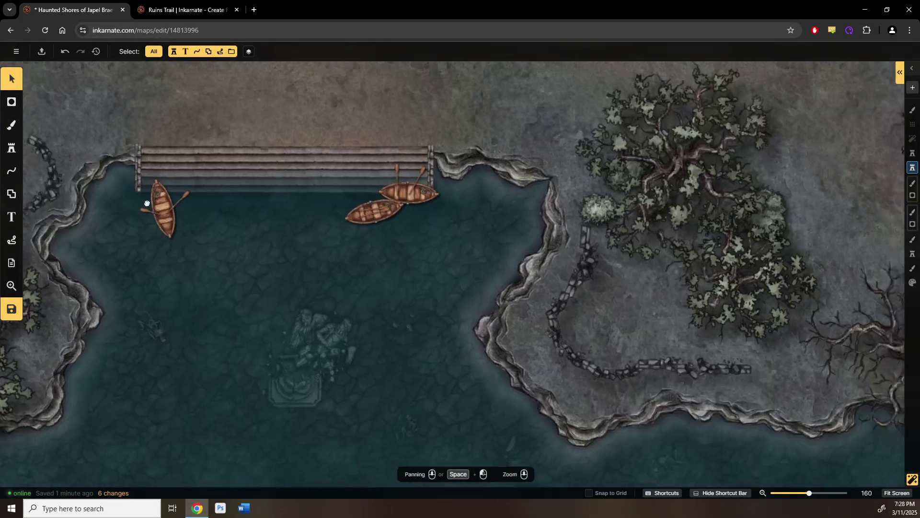
pyautogui.moveTo(623, 254); pyautogui.dragTo(509, 254)
# - Move the large dead tree on the southeast shore west until its branches meet the neighbouring sparse tree
pyautogui.moveTo(729, 304); pyautogui.dragTo(317, 319)
pyautogui.click(509, 323)
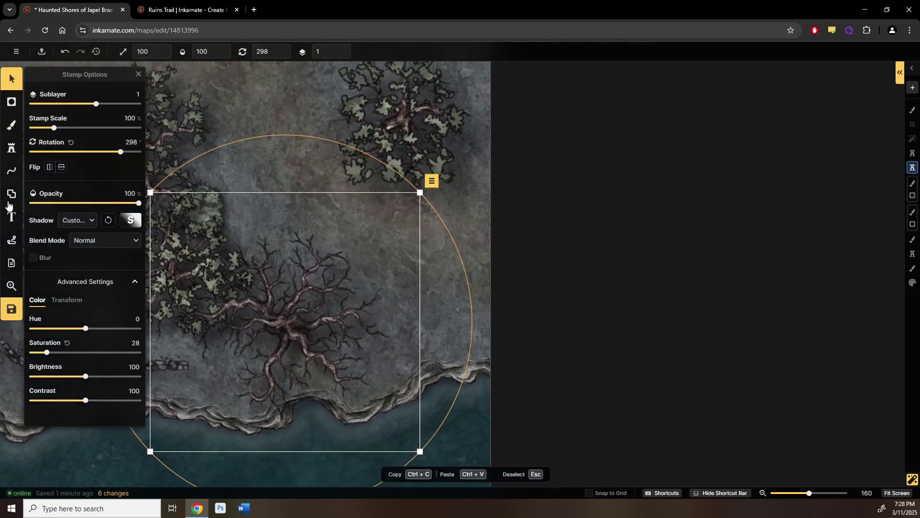
pyautogui.moveTo(230, 178); pyautogui.dragTo(388, 161)
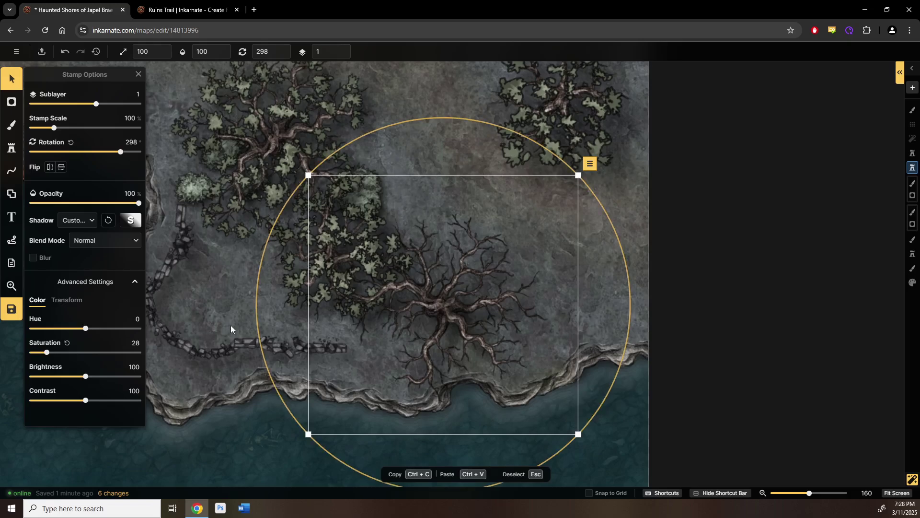
# - Search the Fantasy Battlemaps stamp catalog for "stone wall" and choose the Stone Walls stamp from the Core pack
pyautogui.click(212, 348)
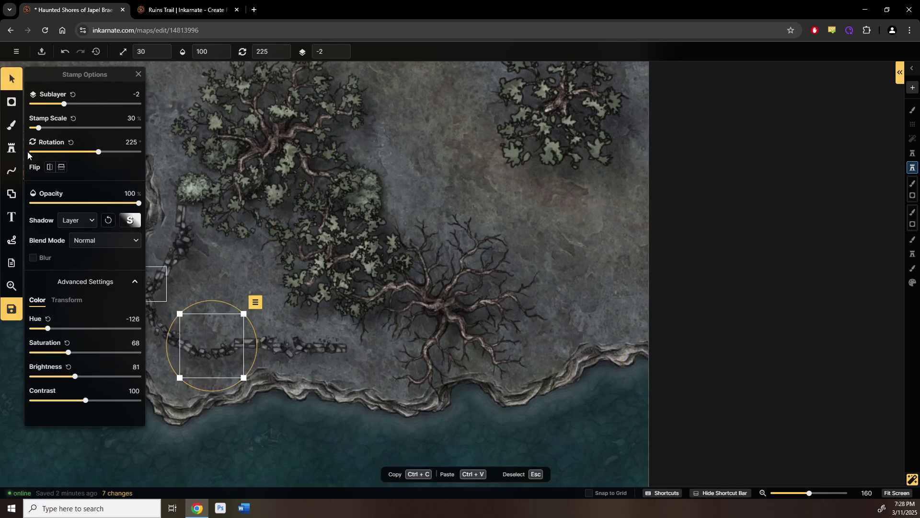
pyautogui.click(12, 149)
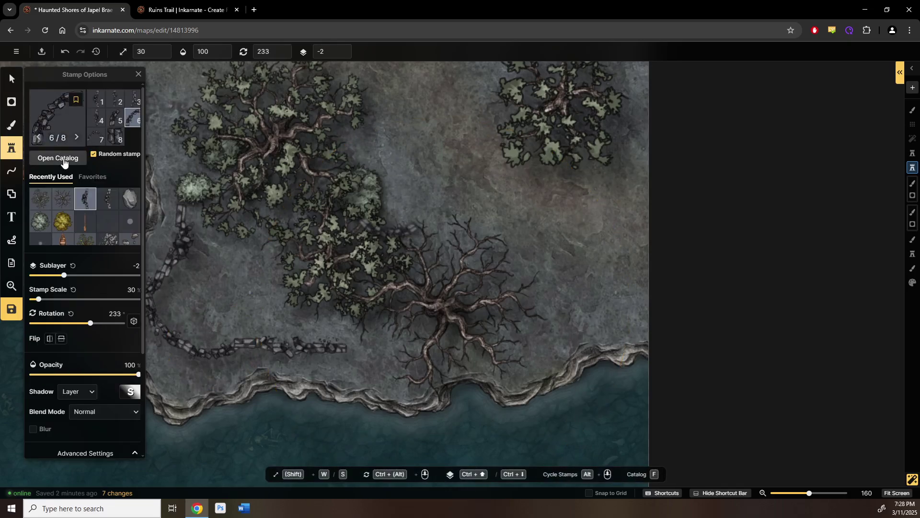
pyautogui.click(58, 158)
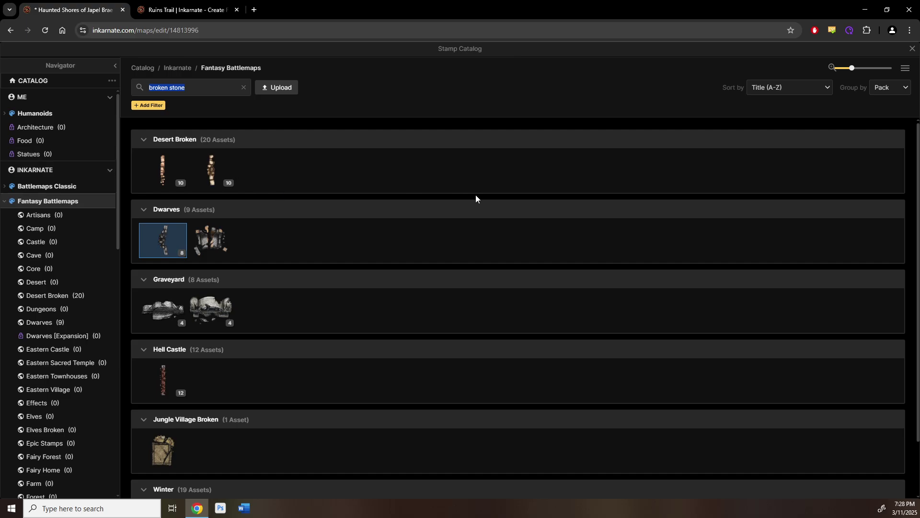
pyautogui.write('sne wall')
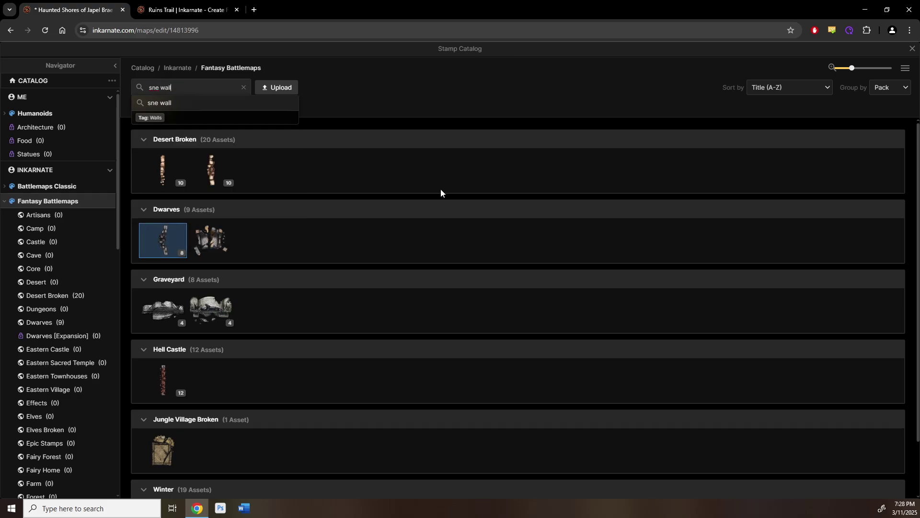
pyautogui.press('Return')
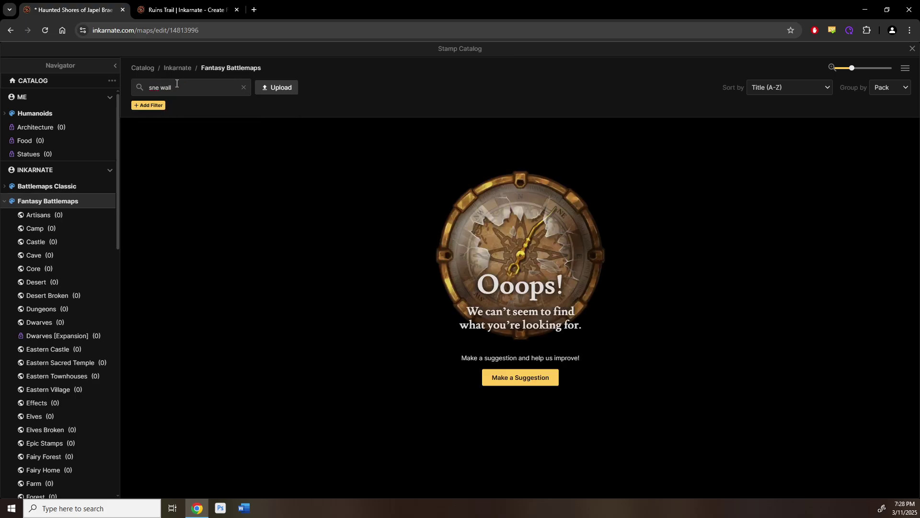
pyautogui.click(152, 89)
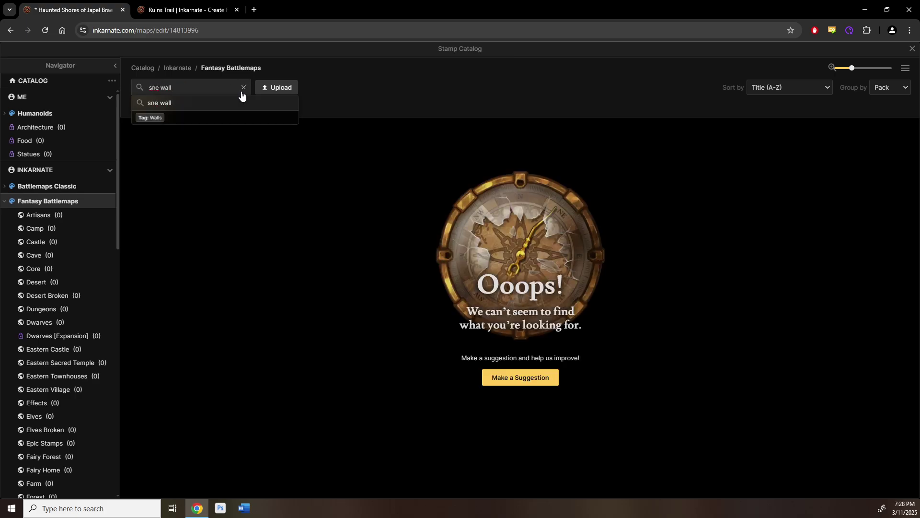
pyautogui.write('to')
pyautogui.press('Return')
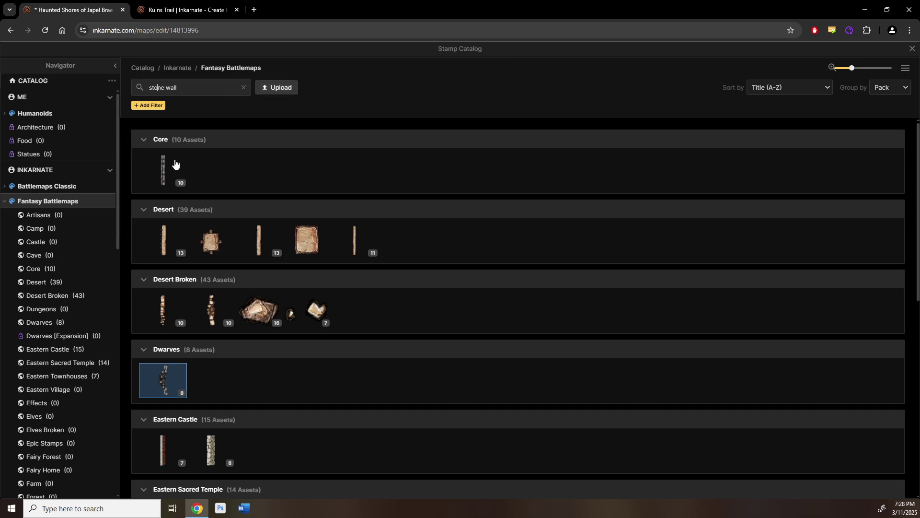
pyautogui.moveTo(163, 167)
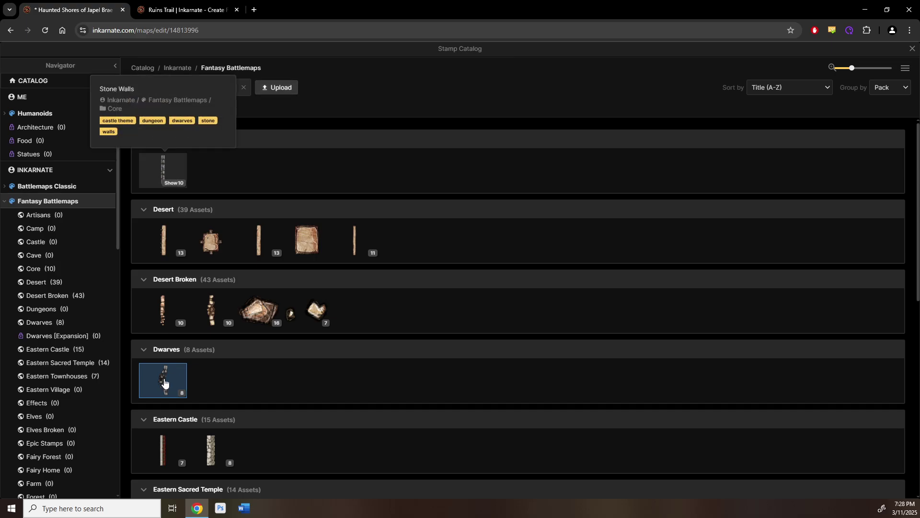
pyautogui.click(164, 168)
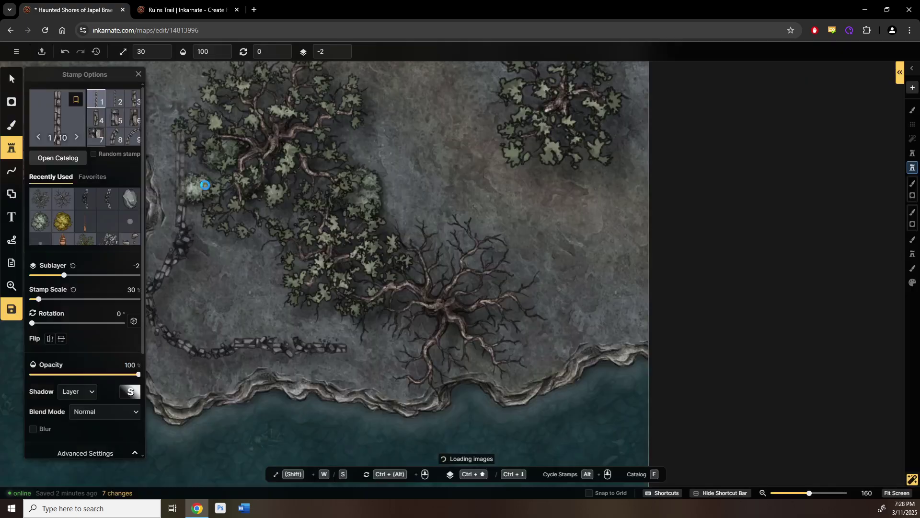
# - Place the first Stone Walls variation at 30% scale just east of the southeast dead tree, rotated to 90°
pyautogui.scroll(3, 489, 337)
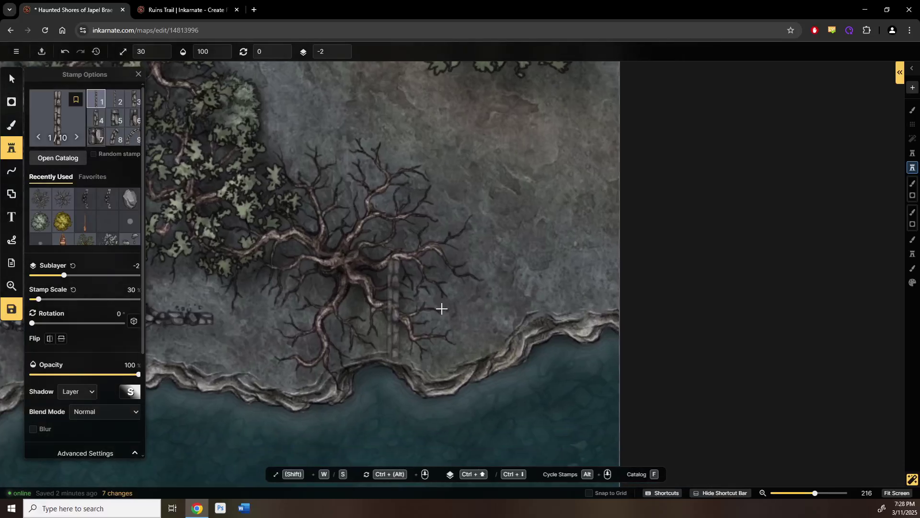
pyautogui.click(452, 307)
pyautogui.scroll(-6, 456, 306)
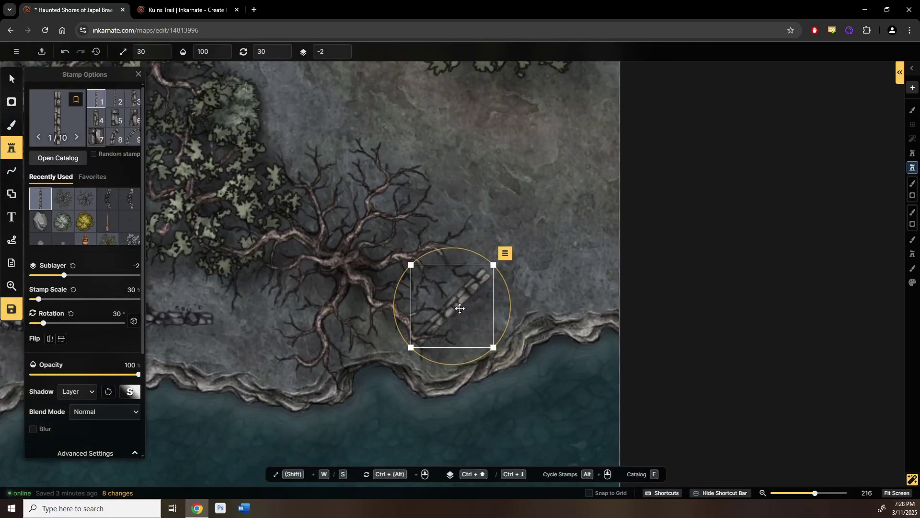
pyautogui.moveTo(459, 303); pyautogui.dragTo(476, 283)
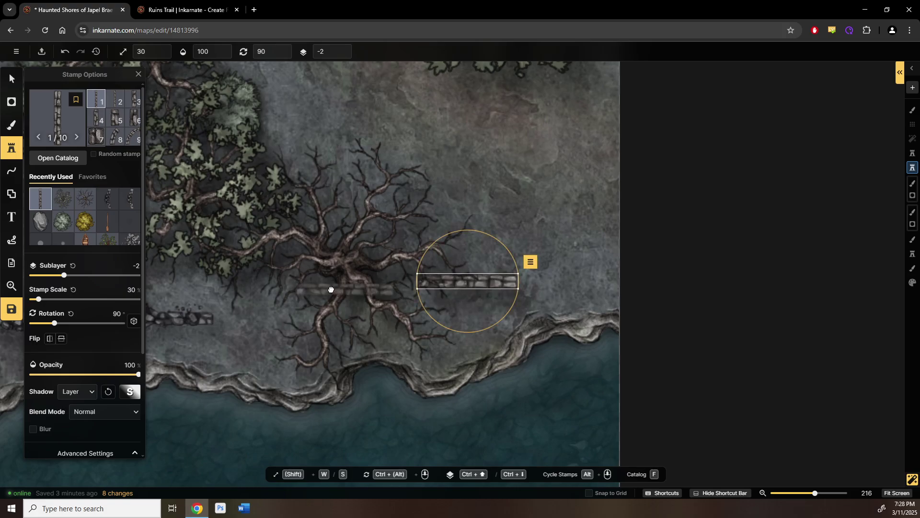
pyautogui.moveTo(329, 290); pyautogui.dragTo(468, 294)
pyautogui.click(17, 77)
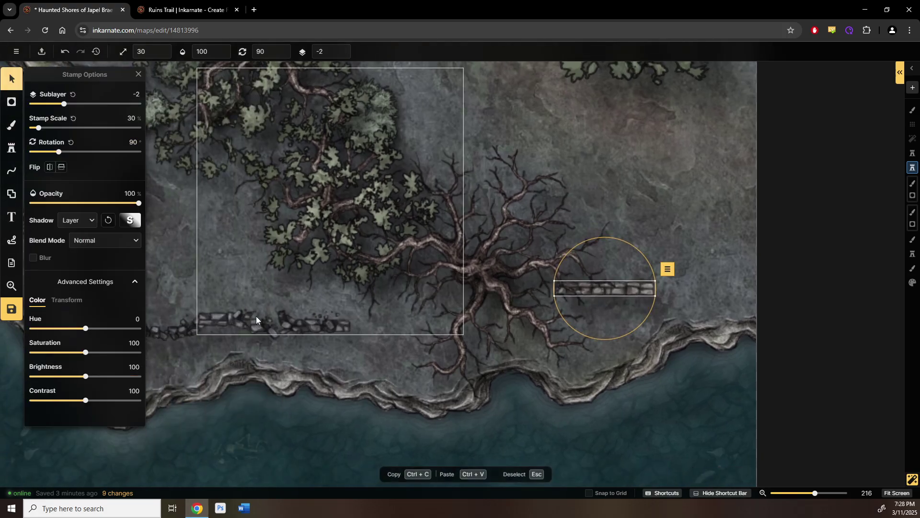
# - Inspect the straight broken wall segment's colour settings and review the new wall's placement among the shores around the bay
pyautogui.click(229, 321)
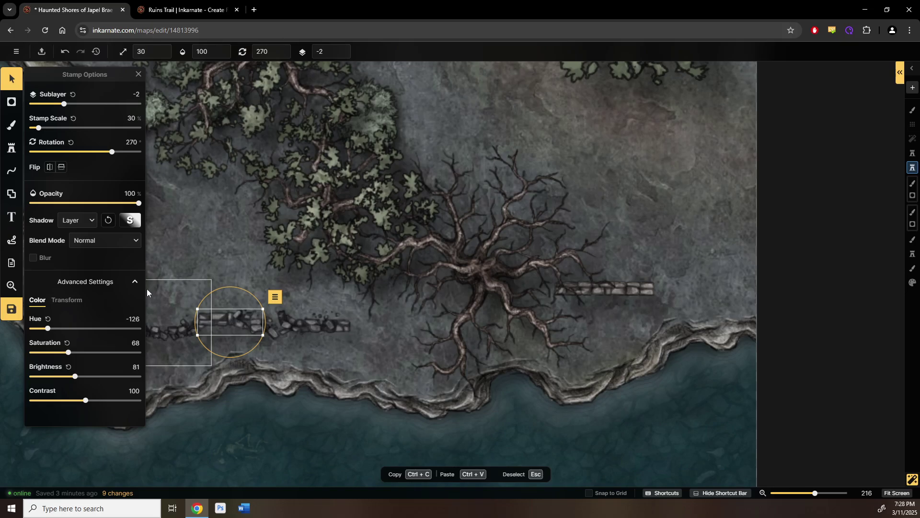
pyautogui.scroll(-5, 235, 263)
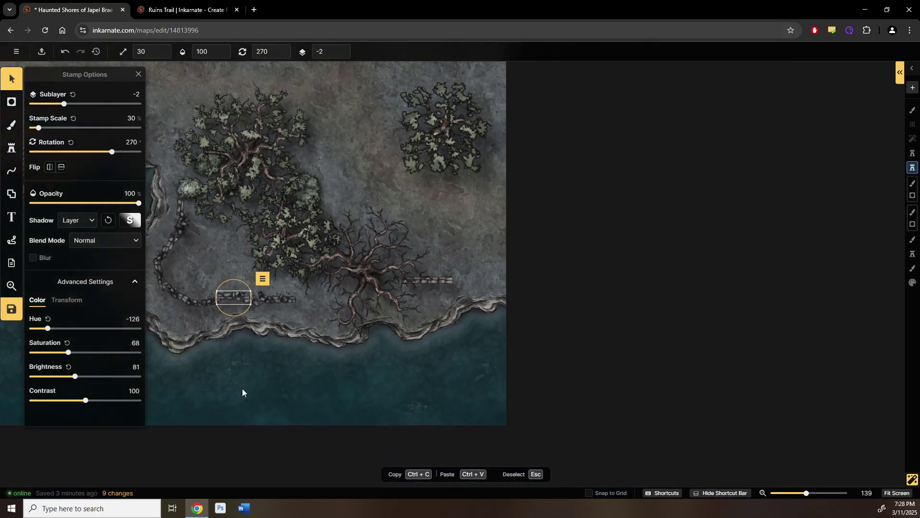
pyautogui.click(223, 383)
pyautogui.hscroll(-5, 209, 288)
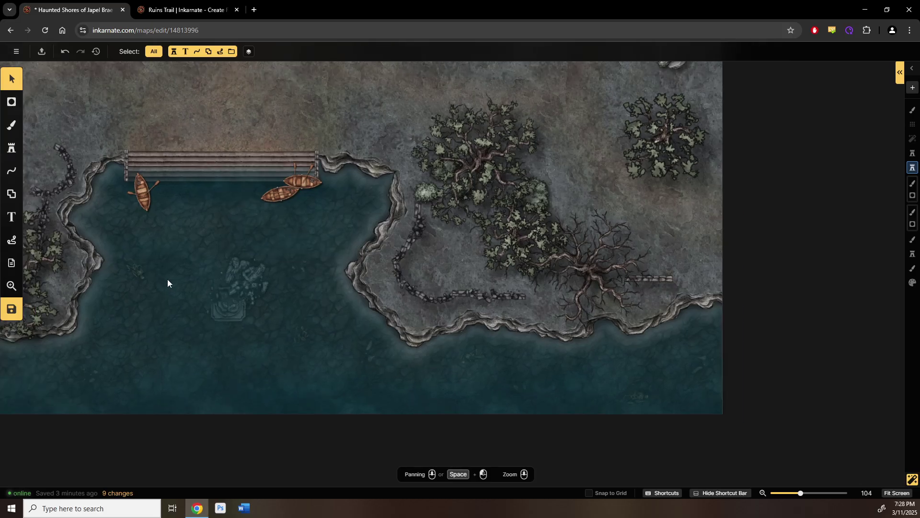
pyautogui.moveTo(167, 279); pyautogui.dragTo(376, 333)
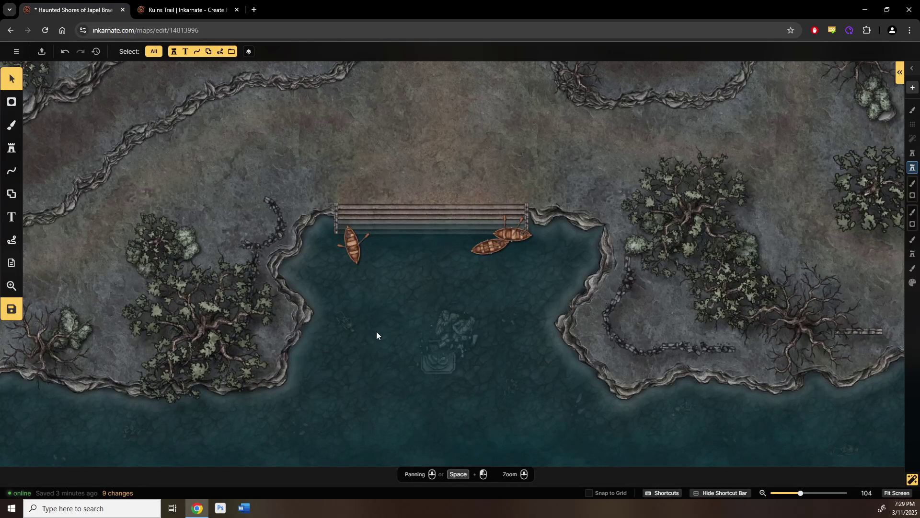
pyautogui.moveTo(393, 263); pyautogui.dragTo(317, 347)
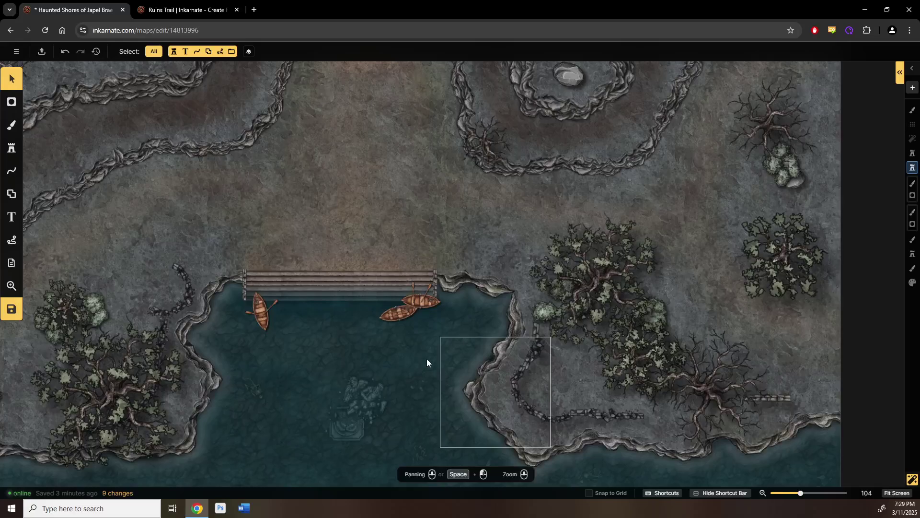
pyautogui.moveTo(427, 361); pyautogui.dragTo(279, 355)
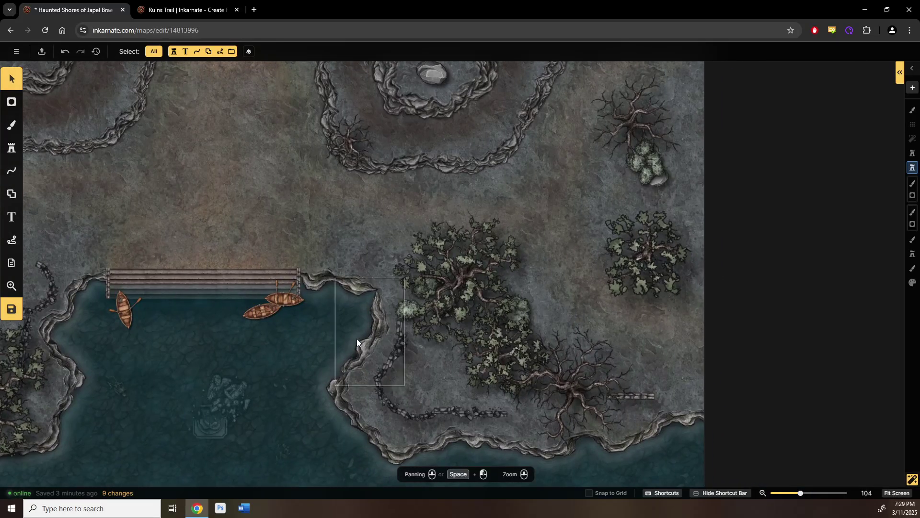
# - Set the hue of the new stone wall east of the dead tree to -126, matching the broken walls
pyautogui.click(481, 413)
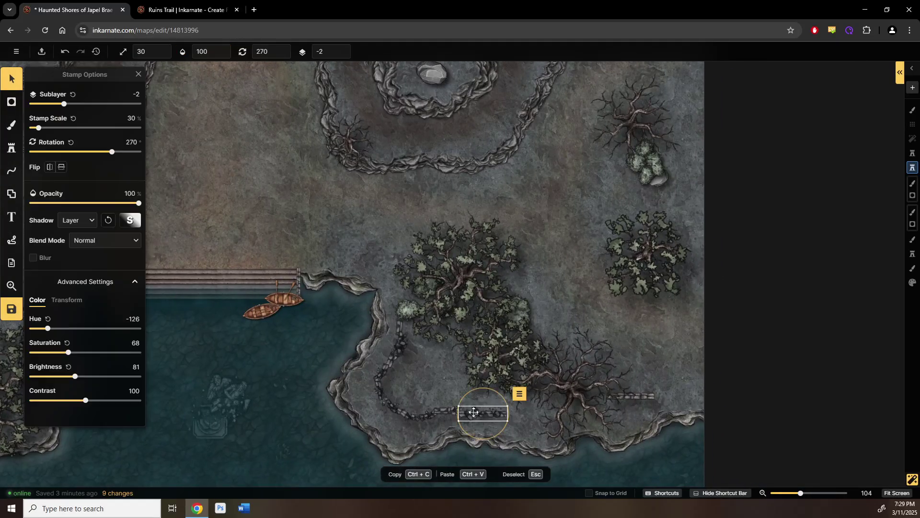
pyautogui.click(632, 398)
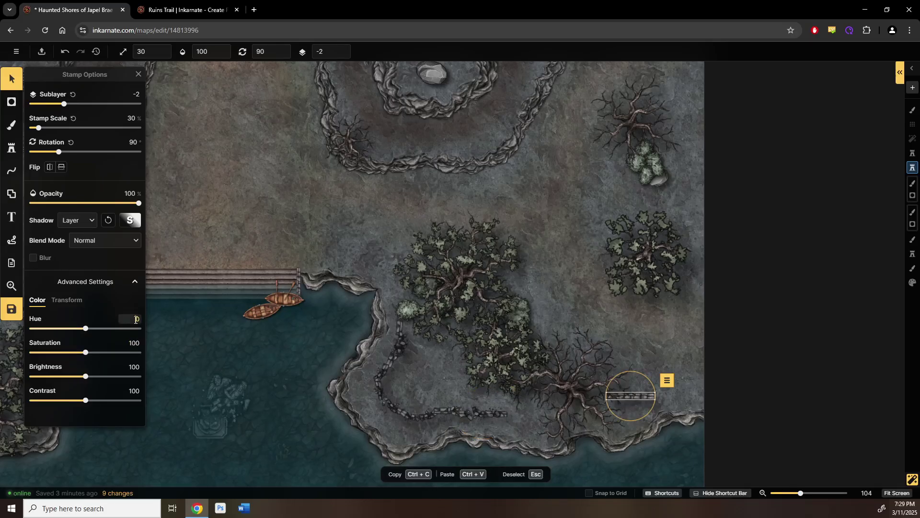
pyautogui.click(136, 320)
pyautogui.write('-126')
# - Check the broken wall segment's colour settings and set the new stone wall's saturation to 68 to match
pyautogui.click(459, 412)
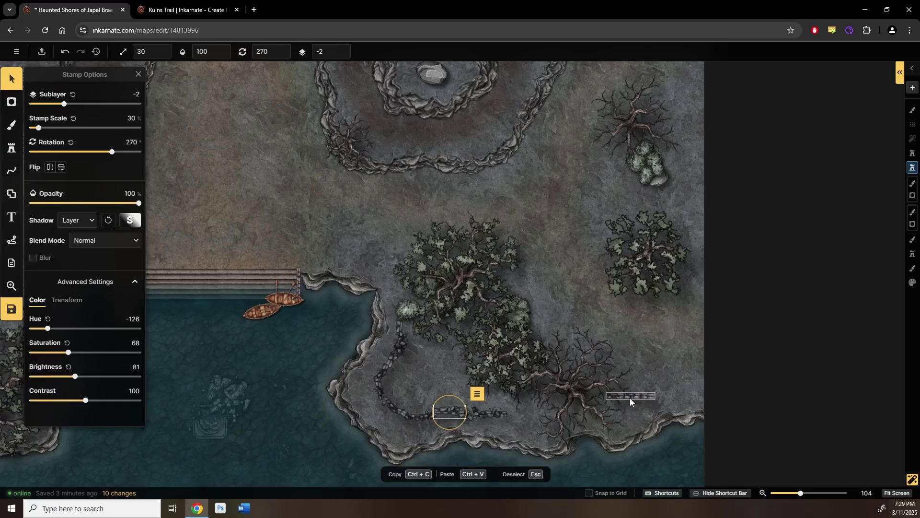
pyautogui.click(630, 397)
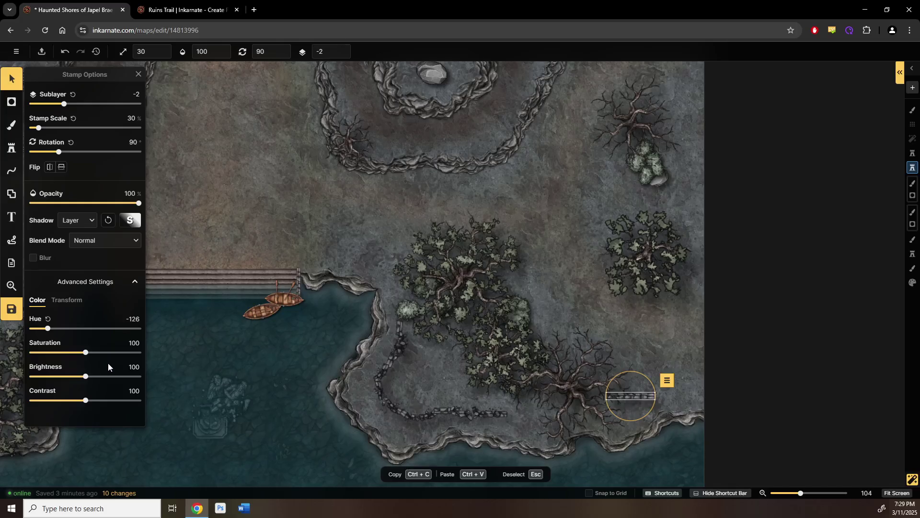
pyautogui.click(458, 412)
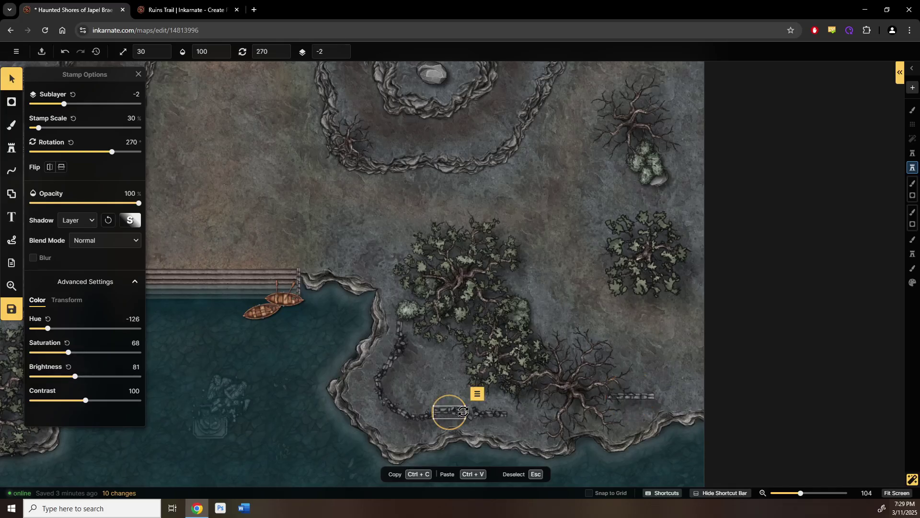
pyautogui.click(627, 398)
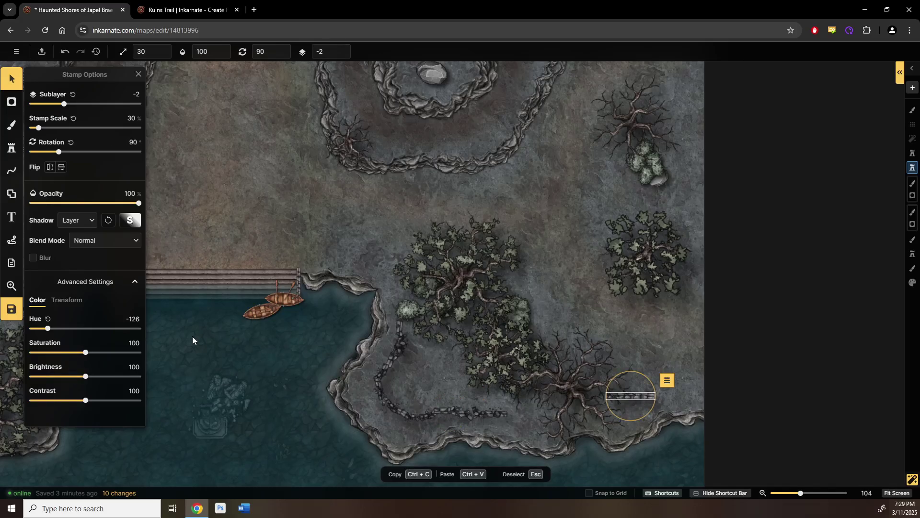
pyautogui.click(137, 342)
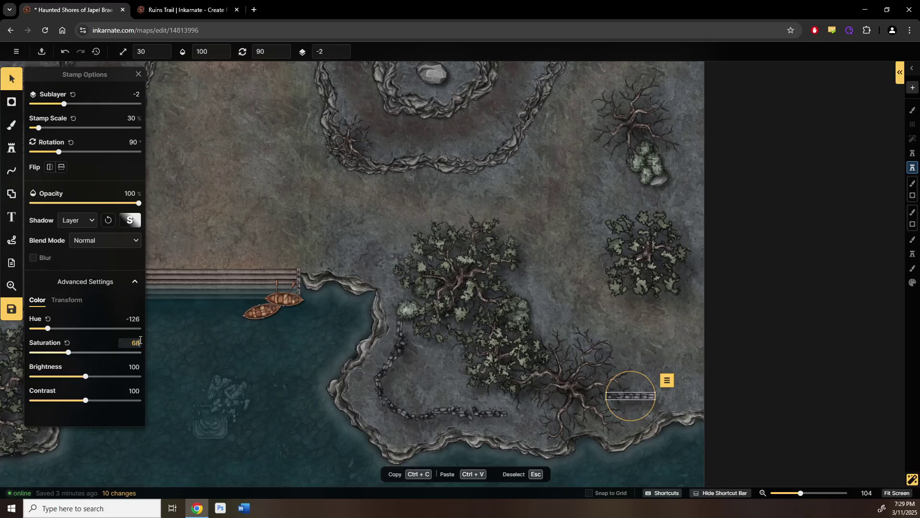
# - Compare with the adjoining broken wall segment and set the brightness of the stone wall east of the dead tree to 81
pyautogui.click(479, 414)
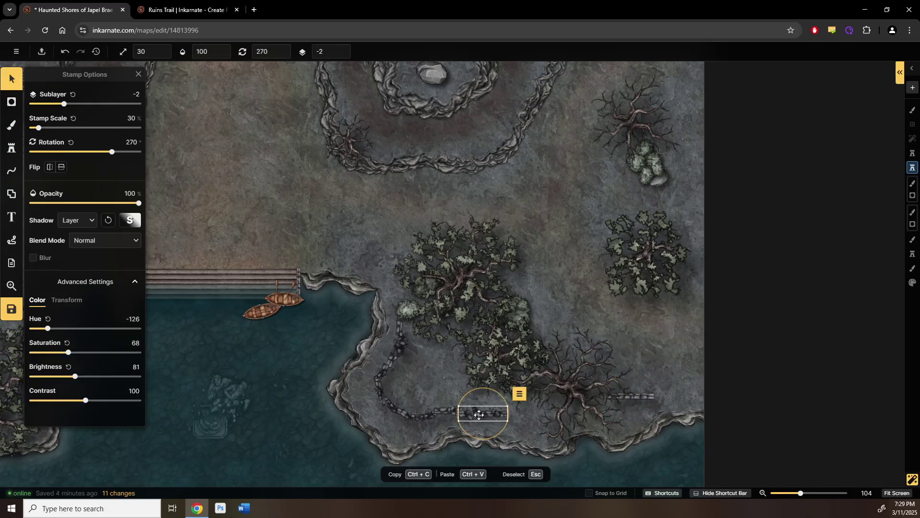
pyautogui.click(640, 395)
pyautogui.click(137, 368)
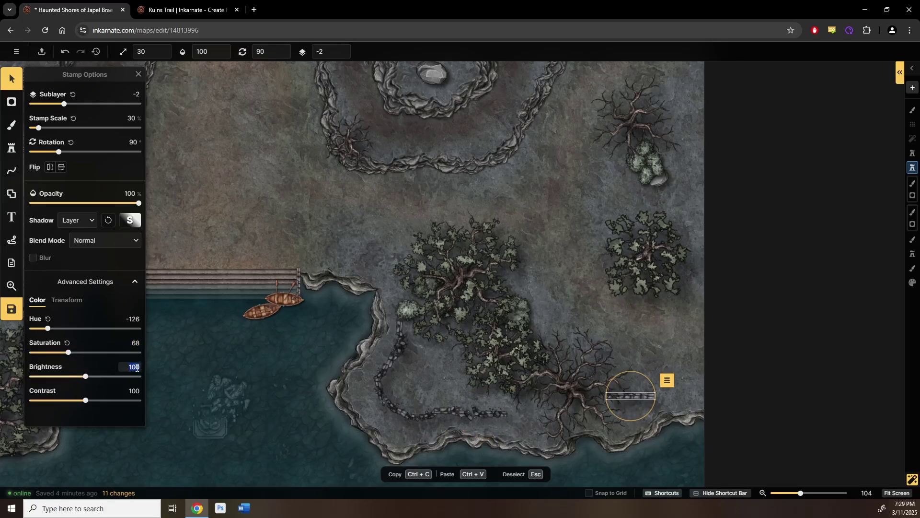
pyautogui.write('81')
pyautogui.press('Return')
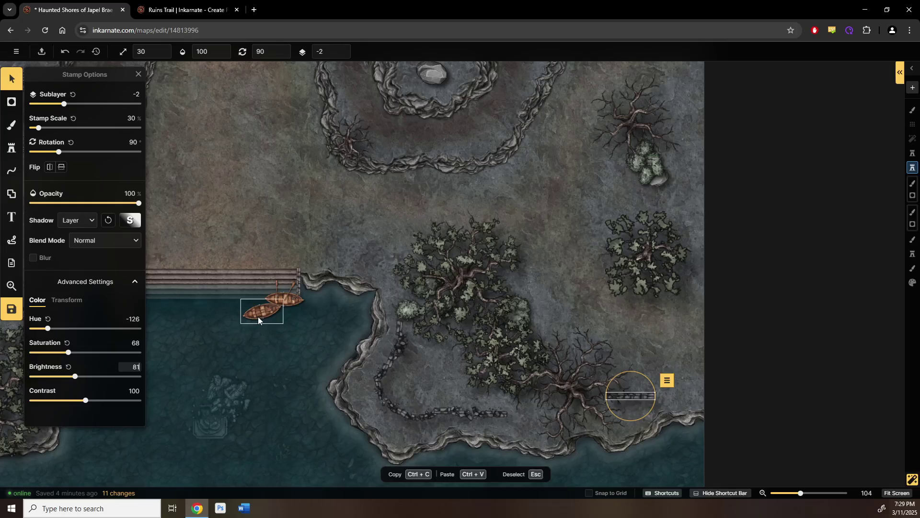
# - Select all boat stamps like the one by the steps' east end and set their saturation to 50 and brightness to 77
pyautogui.scroll(5, 256, 318)
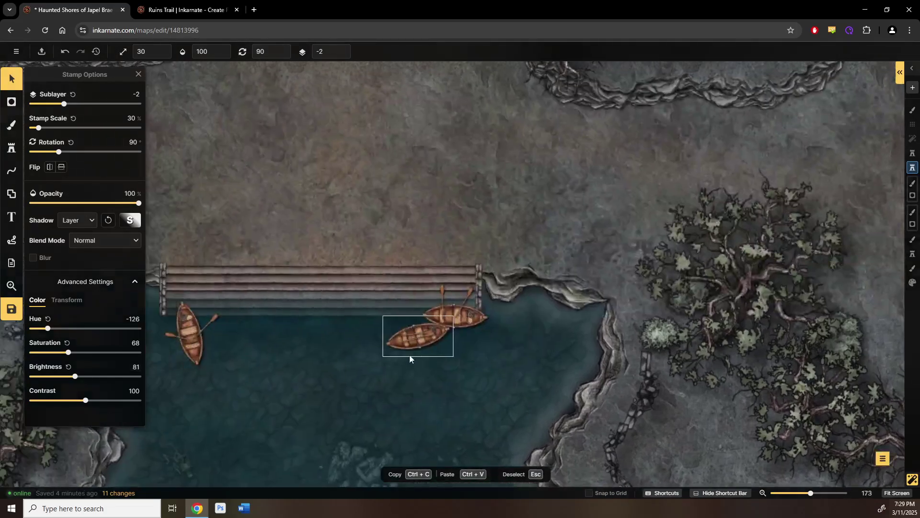
pyautogui.scroll(2, 409, 359)
pyautogui.click(430, 352)
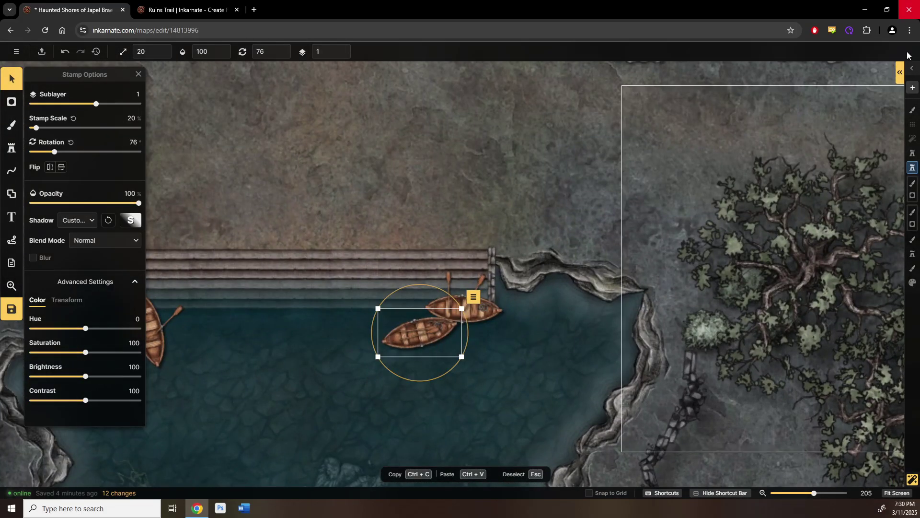
pyautogui.click(911, 68)
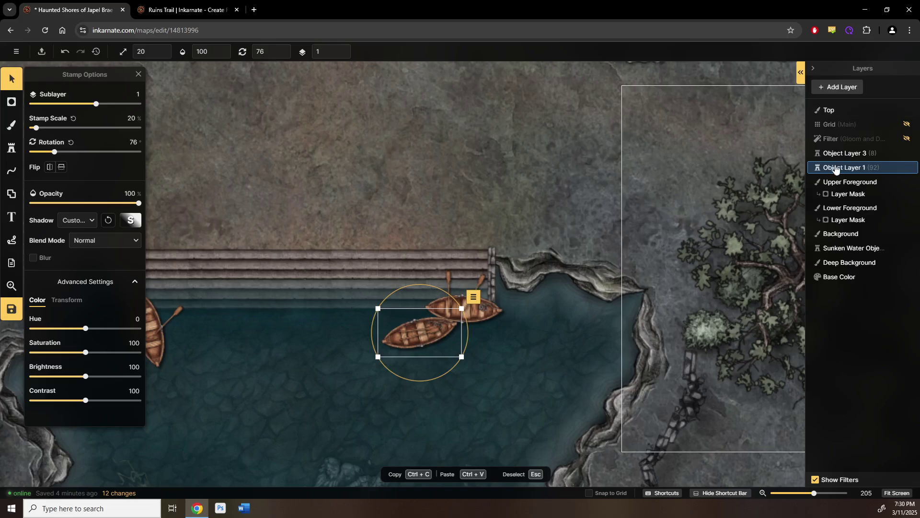
pyautogui.click(800, 72)
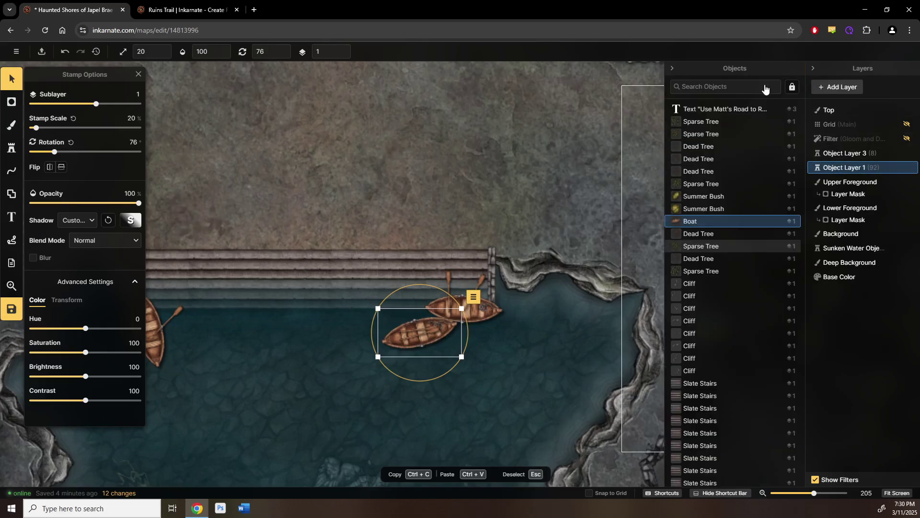
pyautogui.rightClick(693, 221)
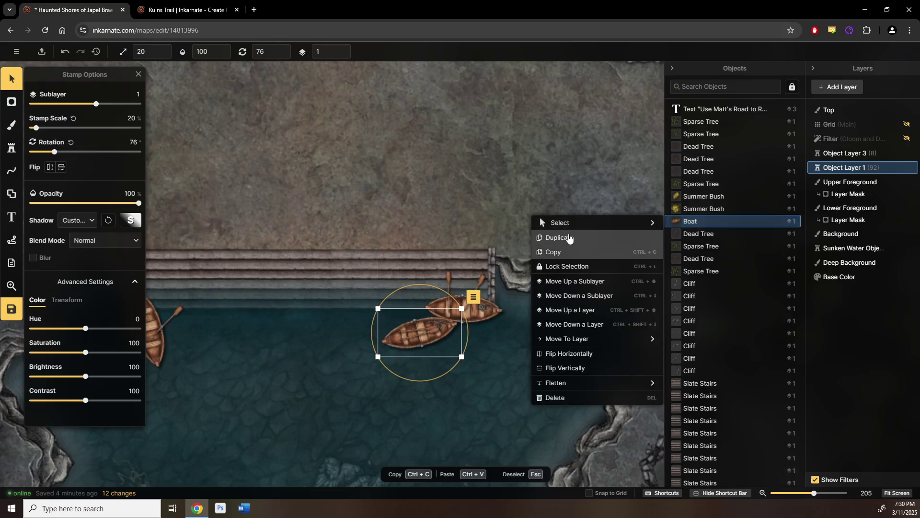
pyautogui.moveTo(591, 229)
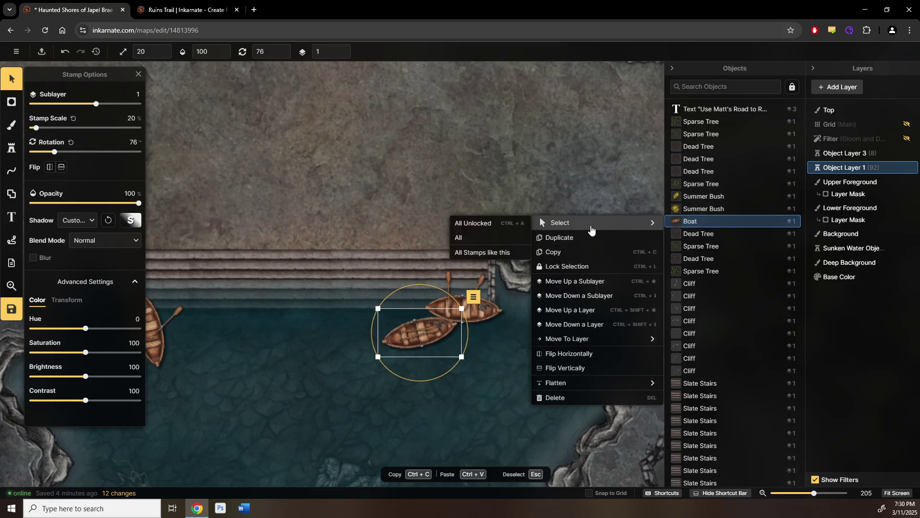
pyautogui.click(497, 252)
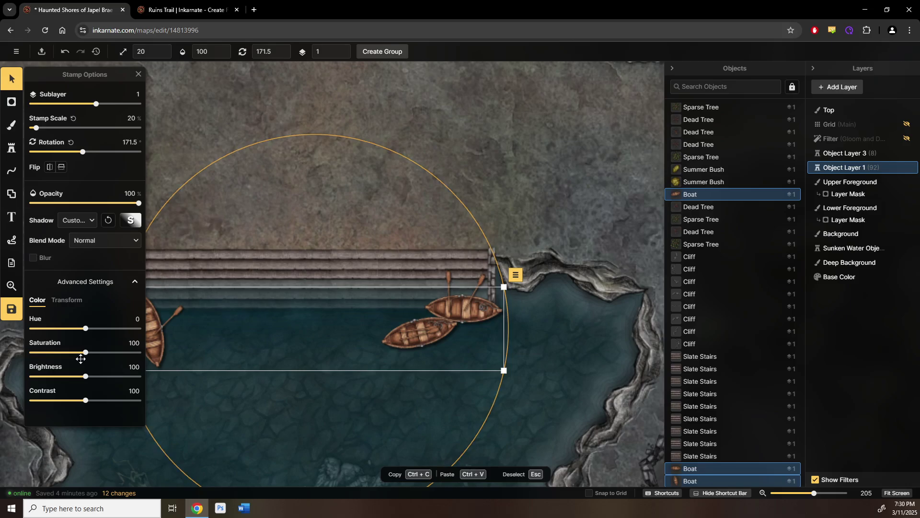
pyautogui.moveTo(85, 376); pyautogui.dragTo(58, 358)
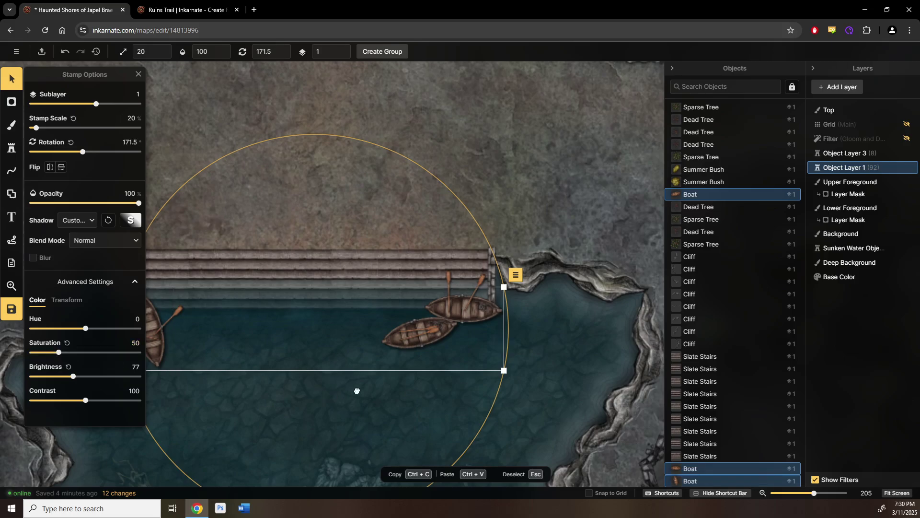
# - Select all the oar stamps on Object Layer 3 and set their saturation to 50
pyautogui.moveTo(361, 392); pyautogui.dragTo(452, 353)
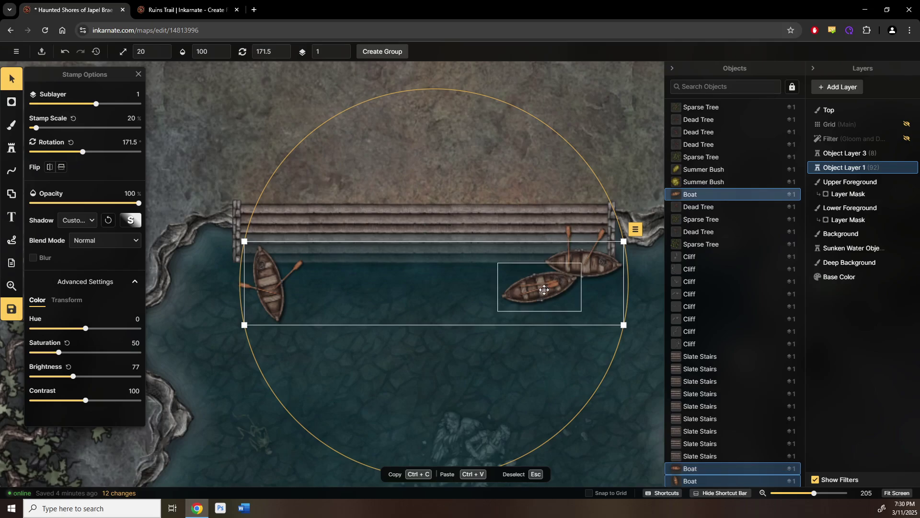
pyautogui.click(858, 154)
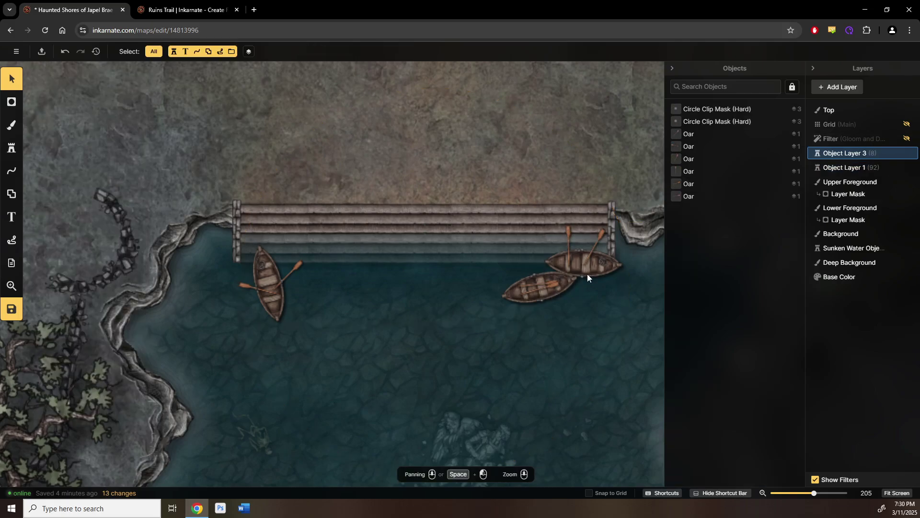
pyautogui.rightClick(569, 232)
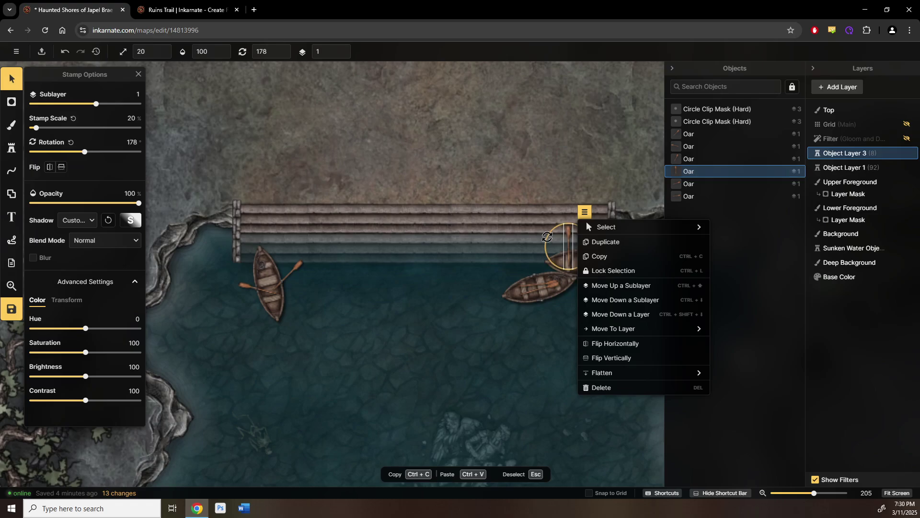
pyautogui.moveTo(590, 232)
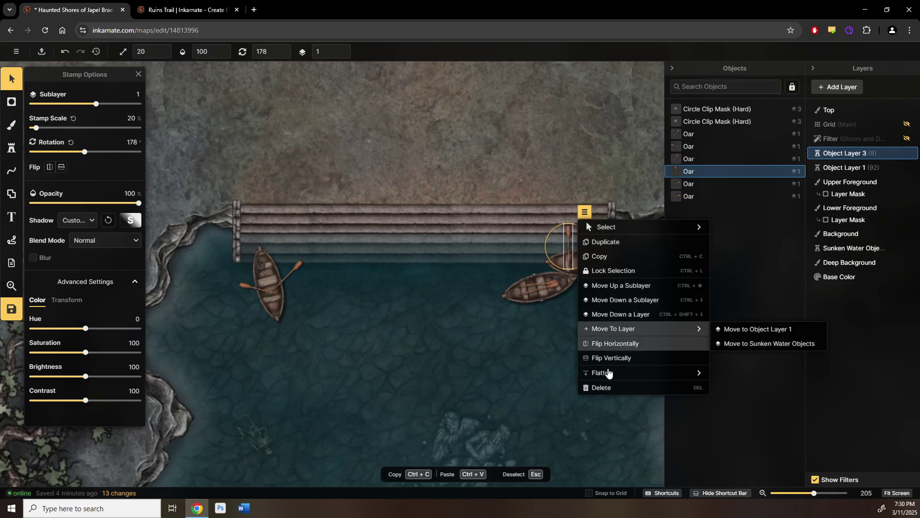
pyautogui.moveTo(603, 224)
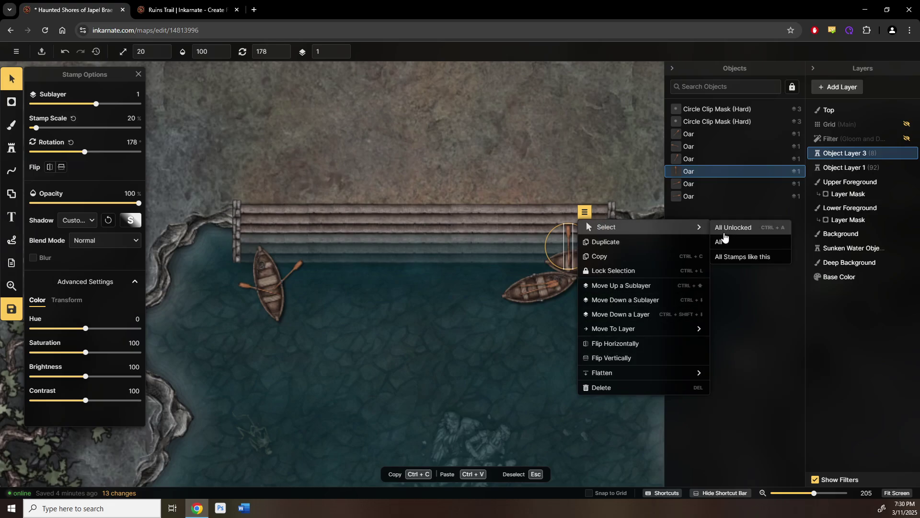
pyautogui.click(729, 258)
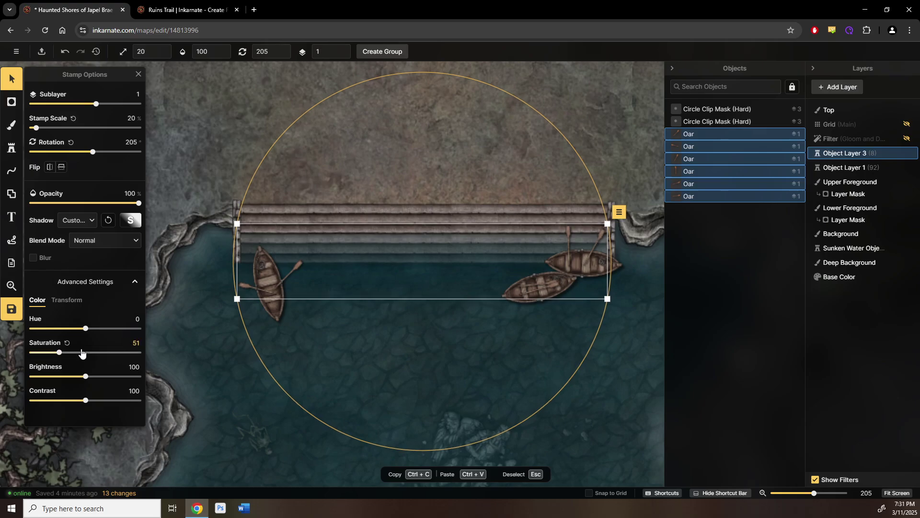
pyautogui.click(135, 346)
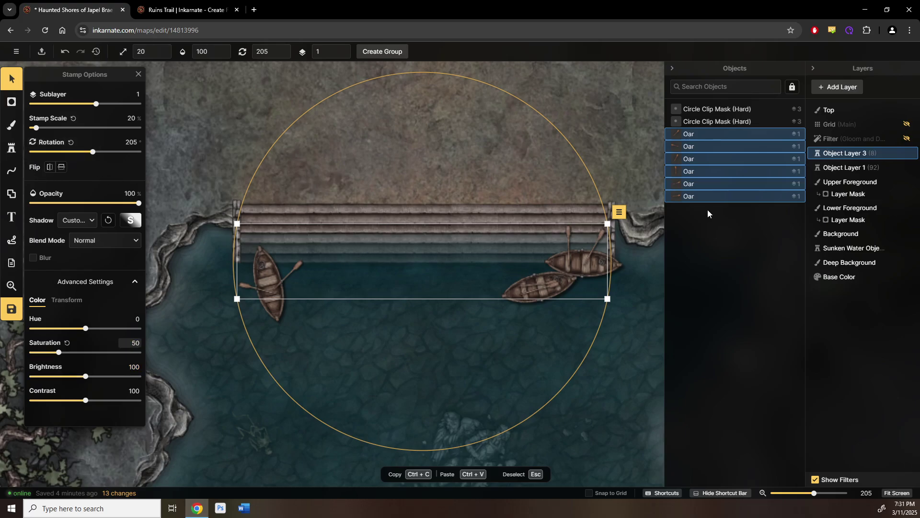
# - Check the boat's brightness on Object Layer 1, reselect all oars on Object Layer 3 and set their brightness to 77
pyautogui.click(817, 167)
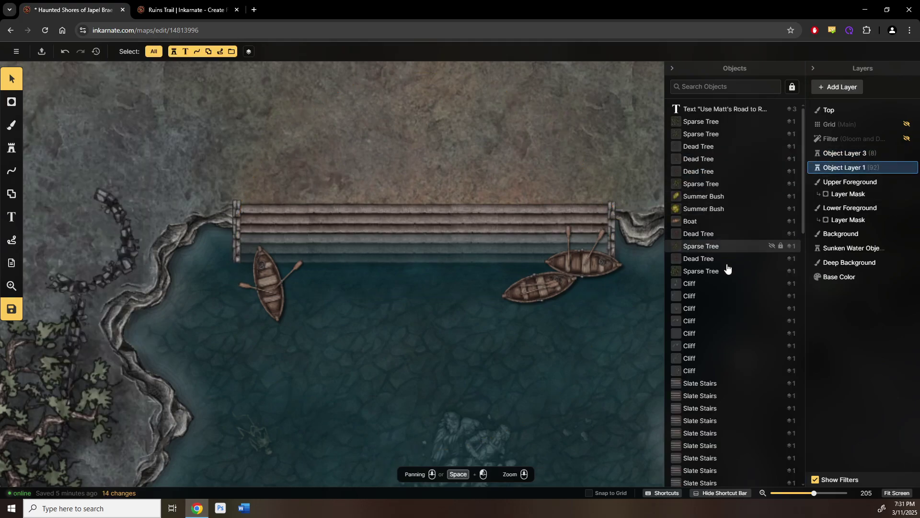
pyautogui.click(528, 298)
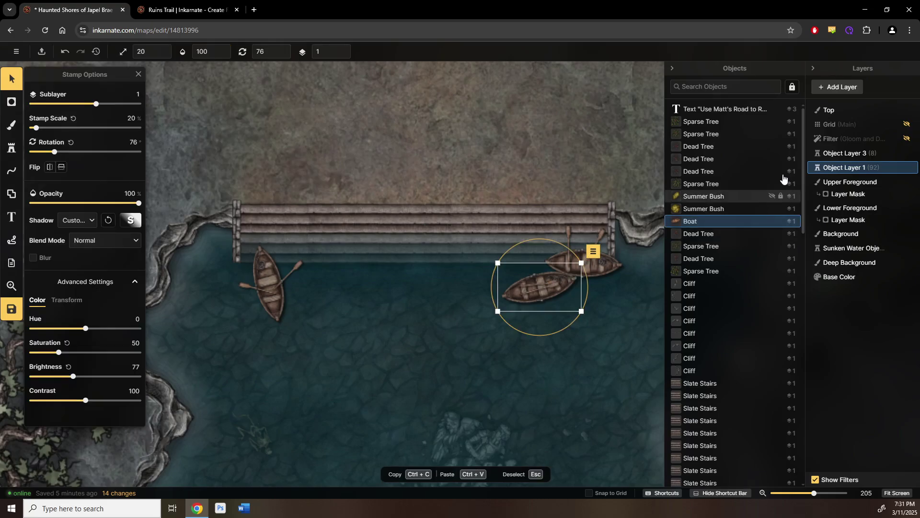
pyautogui.click(847, 153)
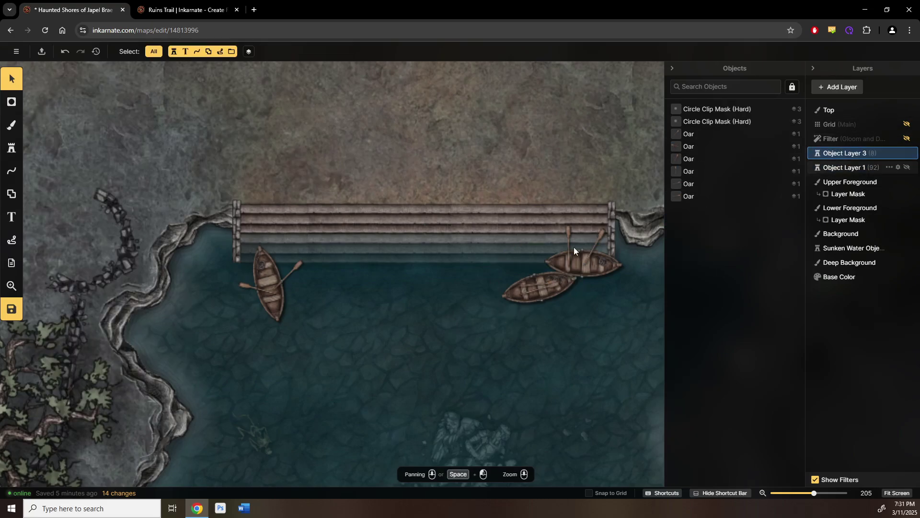
pyautogui.rightClick(569, 234)
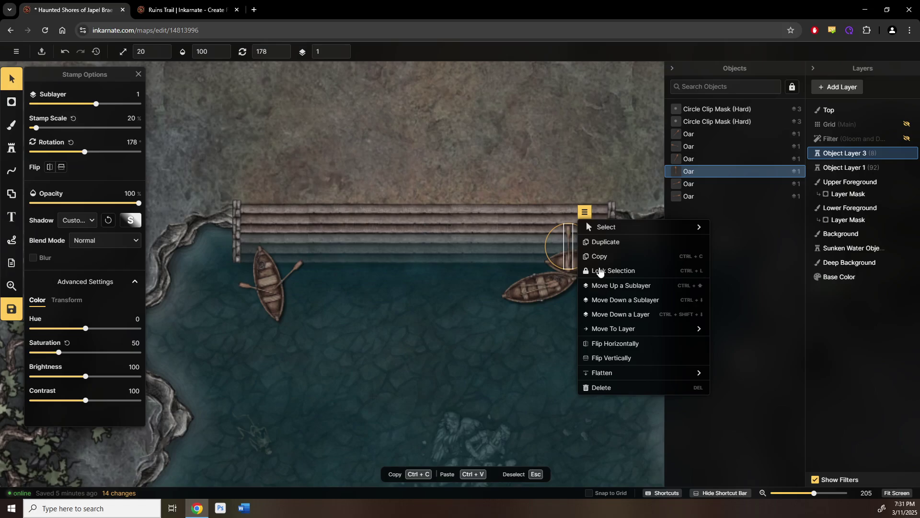
pyautogui.moveTo(626, 228)
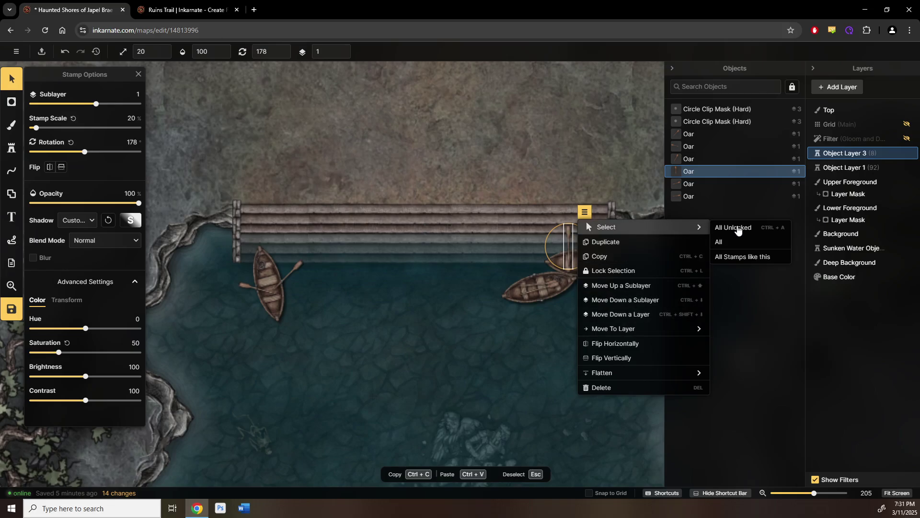
pyautogui.click(740, 257)
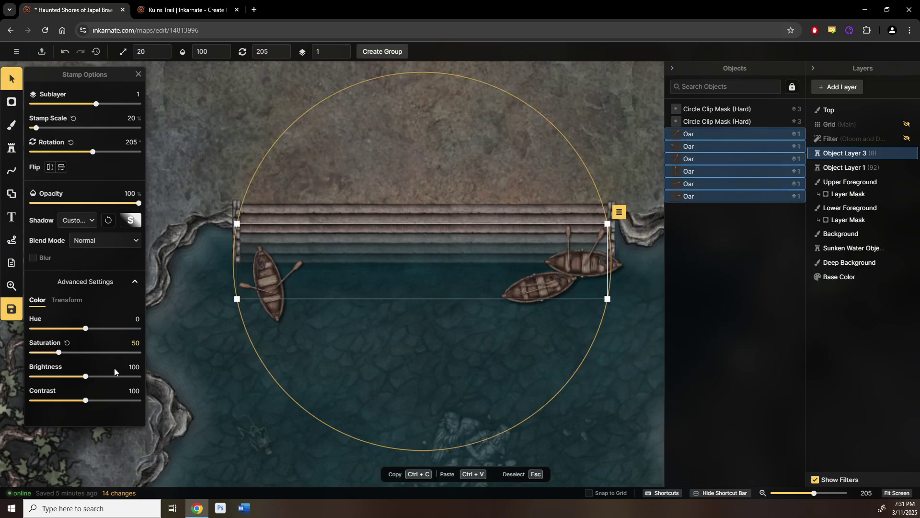
pyautogui.write('77')
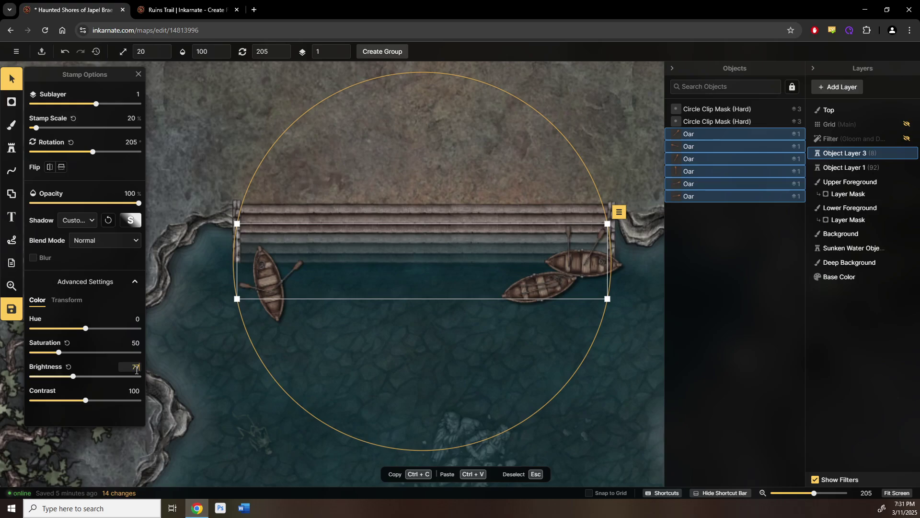
pyautogui.click(275, 421)
# - Search the Fantasy Battlemaps stamp catalog for "snake" and choose the slender green snake from the Jungle pack
pyautogui.scroll(-2, 275, 421)
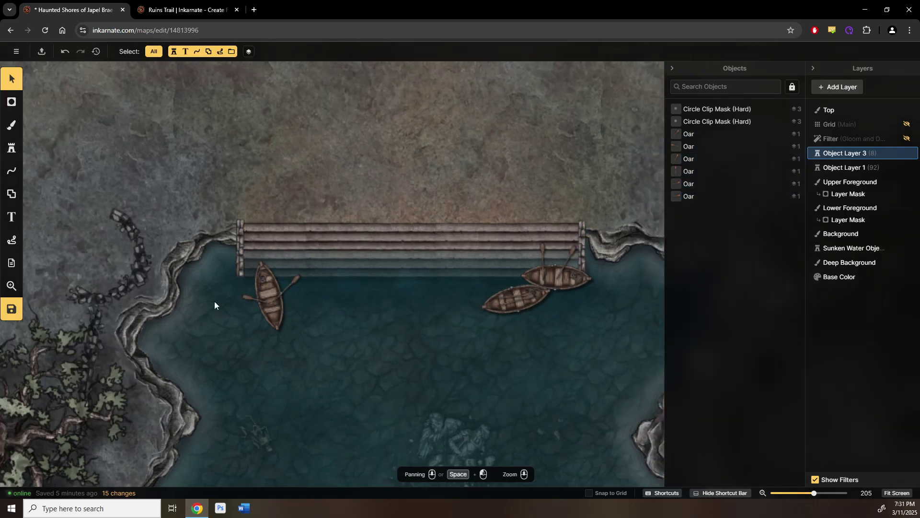
pyautogui.click(16, 156)
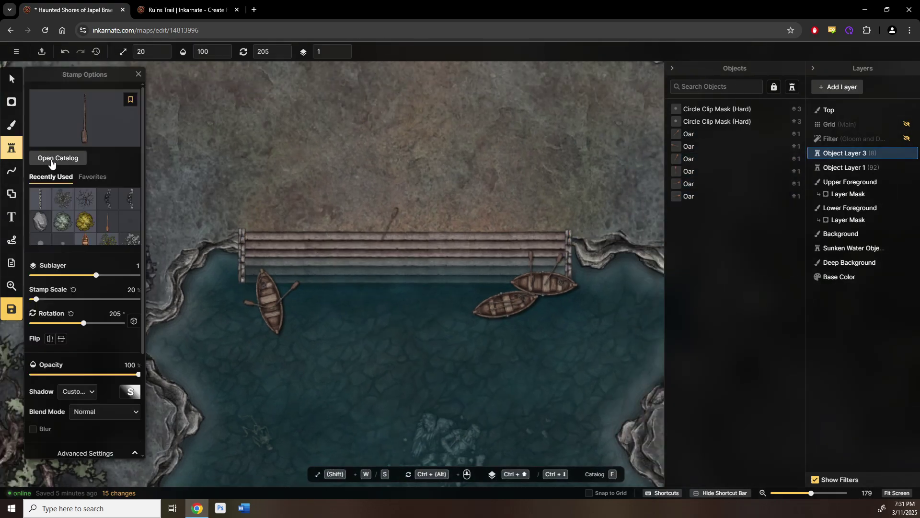
pyautogui.click(55, 161)
pyautogui.write('snake')
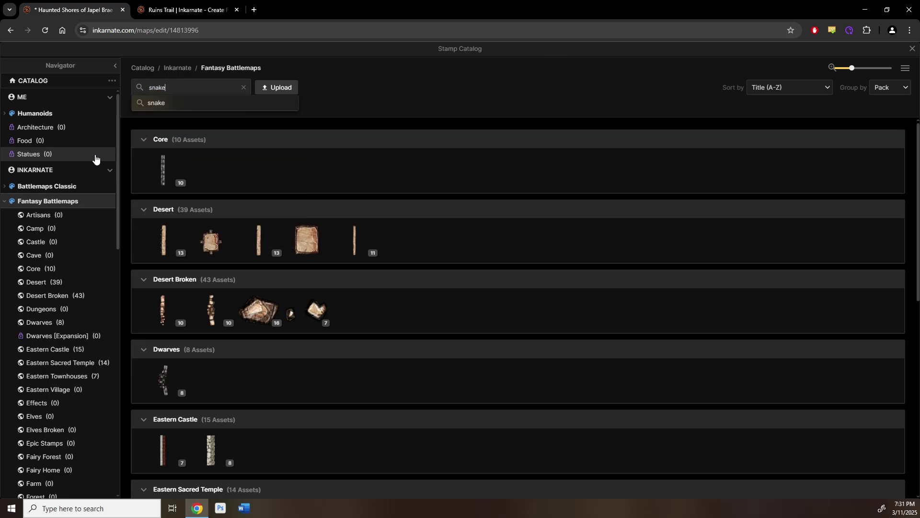
pyautogui.press('Return')
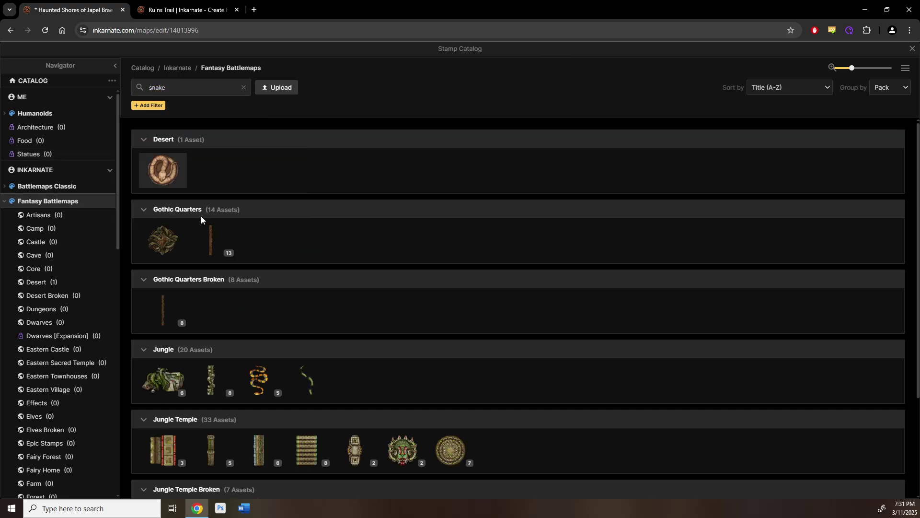
pyautogui.click(313, 393)
pyautogui.scroll(5, 336, 345)
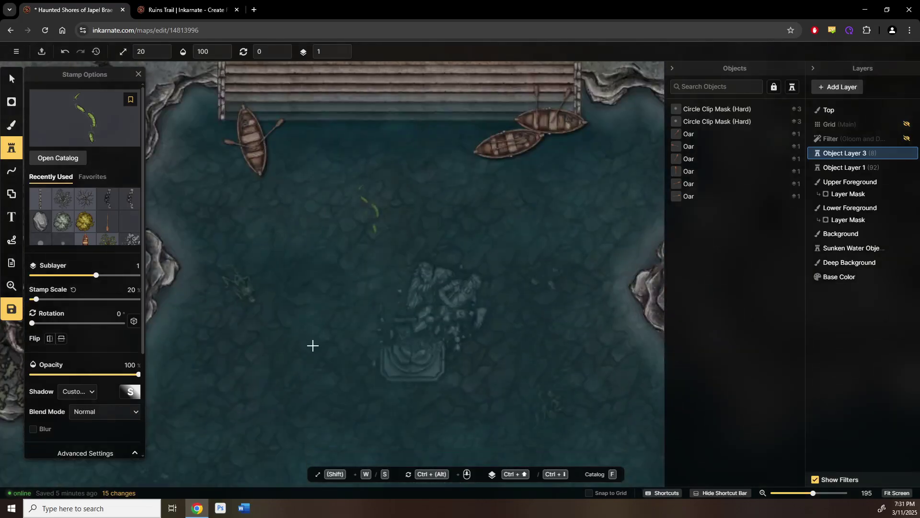
# - Place the green snake stamp in the open water south-east of the western cliff and rotate it to 270 degrees
pyautogui.scroll(-3, 493, 277)
pyautogui.scroll(5, 433, 321)
pyautogui.click(433, 321)
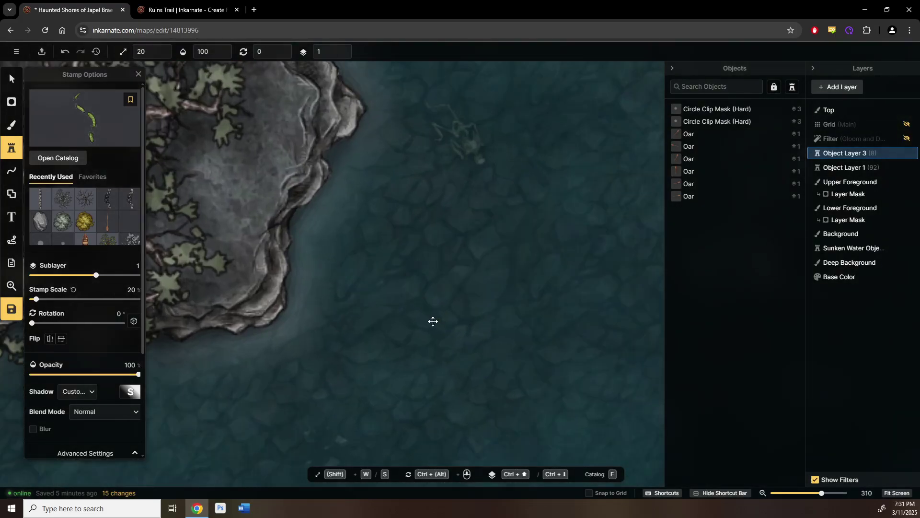
pyautogui.keyDown('ctrl'); pyautogui.keyDown('alt'); pyautogui.scroll(-3, 472, 318); pyautogui.keyUp('alt'); pyautogui.keyUp('ctrl')
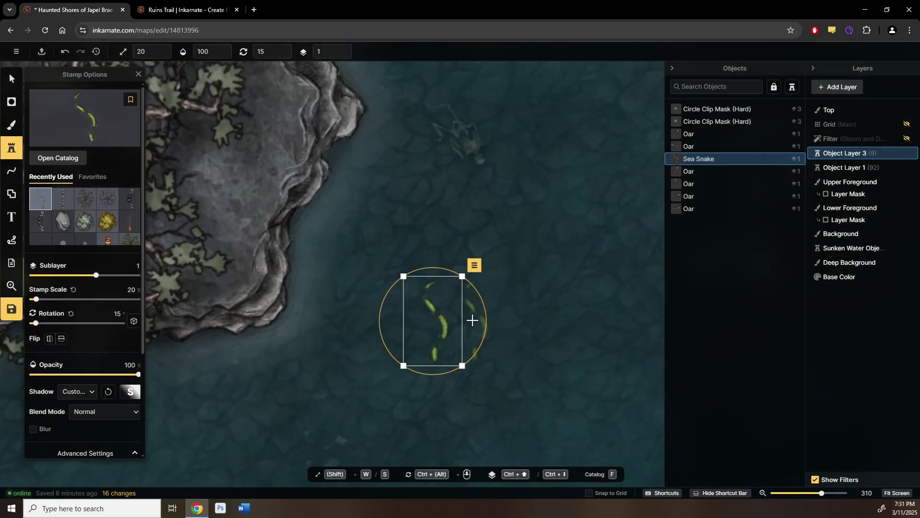
pyautogui.keyDown('ctrl'); pyautogui.keyDown('alt'); pyautogui.scroll(-16, 473, 320); pyautogui.keyUp('alt'); pyautogui.keyUp('ctrl')
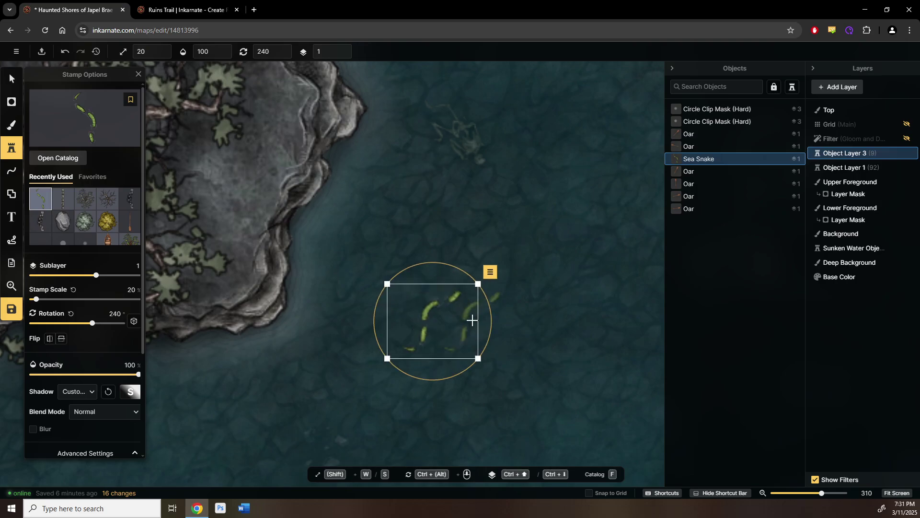
pyautogui.keyDown('ctrl'); pyautogui.keyDown('alt'); pyautogui.scroll(-1, 406, 320); pyautogui.keyUp('alt'); pyautogui.keyUp('ctrl')
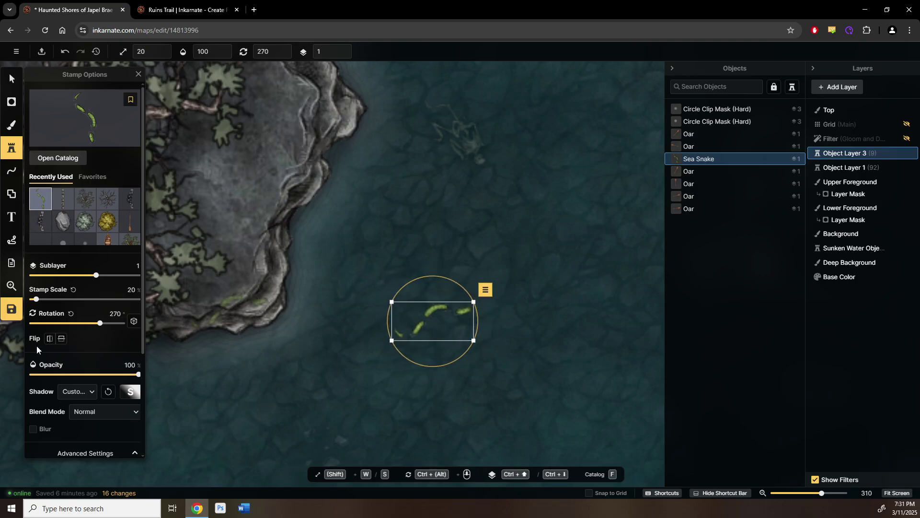
# - Enlarge the placed green snake to a stamp scale of 30
pyautogui.scroll(1, 334, 286)
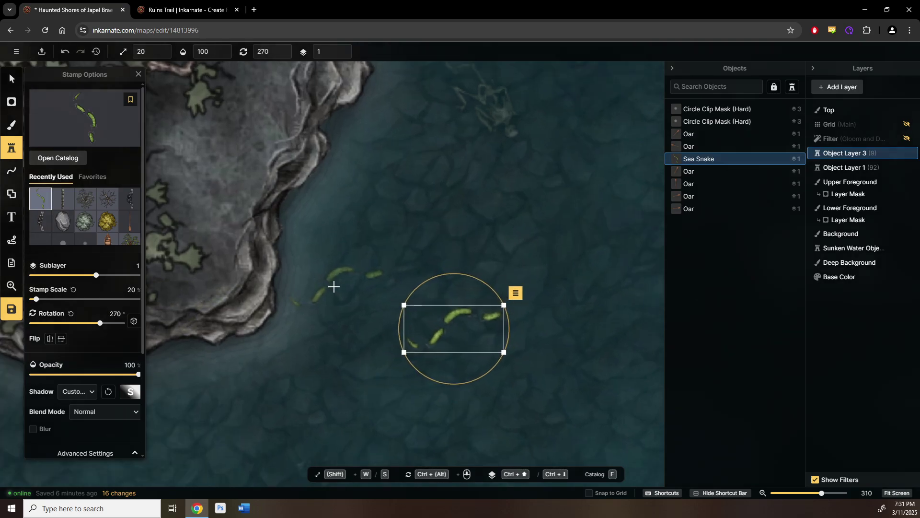
pyautogui.scroll(2, 334, 286)
pyautogui.scroll(-4, 466, 244)
pyautogui.moveTo(484, 245); pyautogui.dragTo(328, 293)
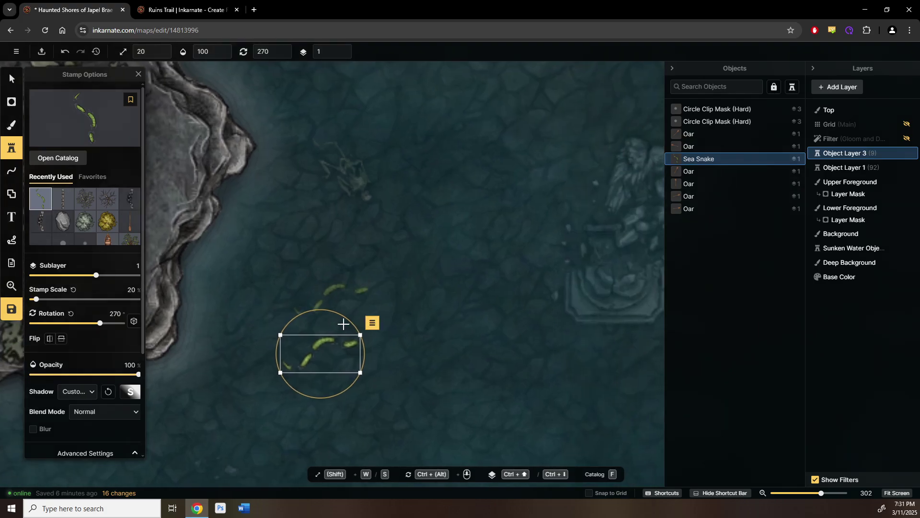
pyautogui.press('w')
pyautogui.press('w')
pyautogui.press('w')
pyautogui.press('w')
pyautogui.press('w')
pyautogui.press('w')
pyautogui.press('w')
pyautogui.press('w')
pyautogui.press('w')
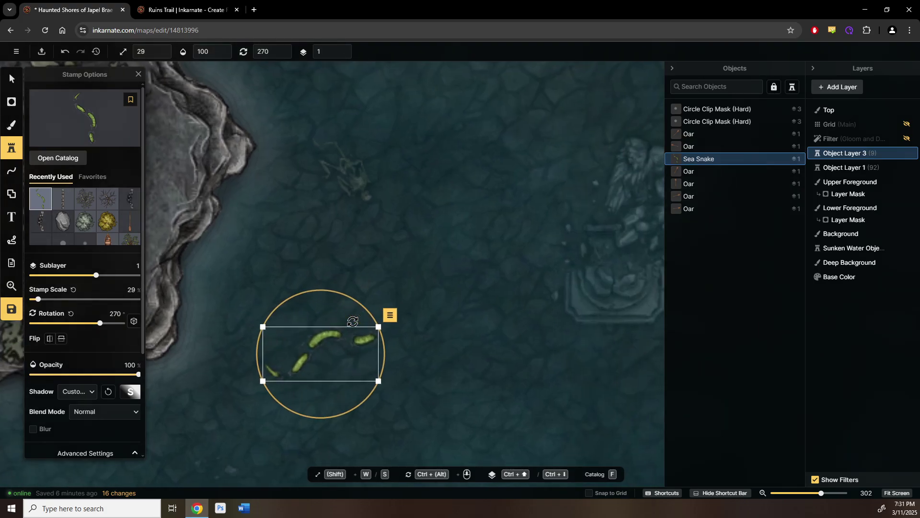
pyautogui.press('w')
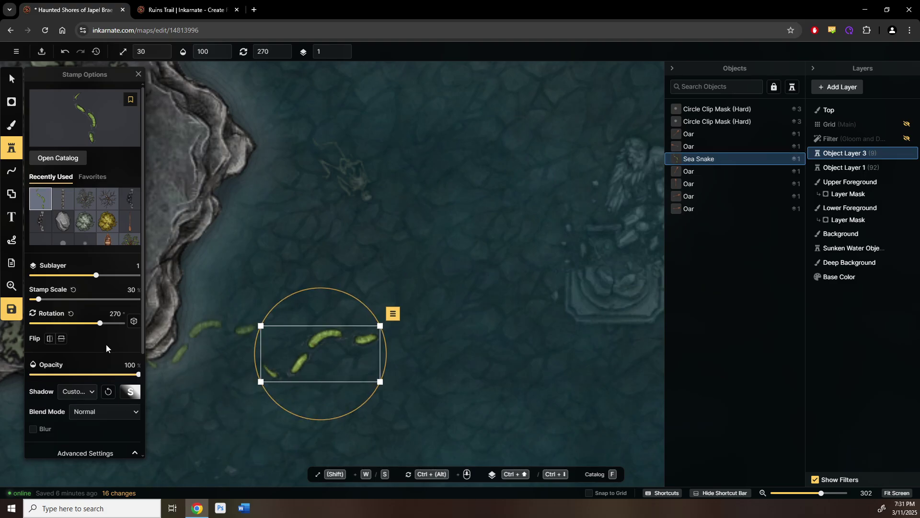
# - Darken the green snake by setting its saturation to 0 and its brightness to 19
pyautogui.scroll(-3, 81, 384)
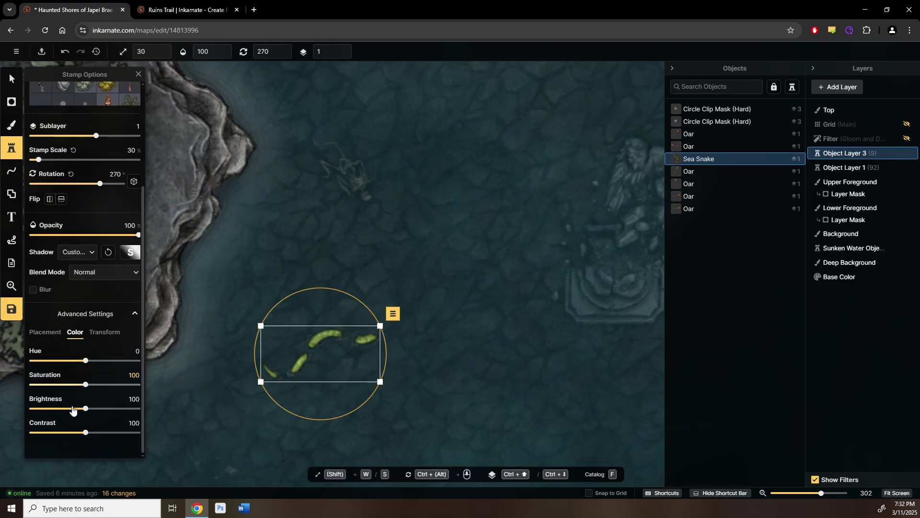
pyautogui.moveTo(54, 408); pyautogui.dragTo(16, 407)
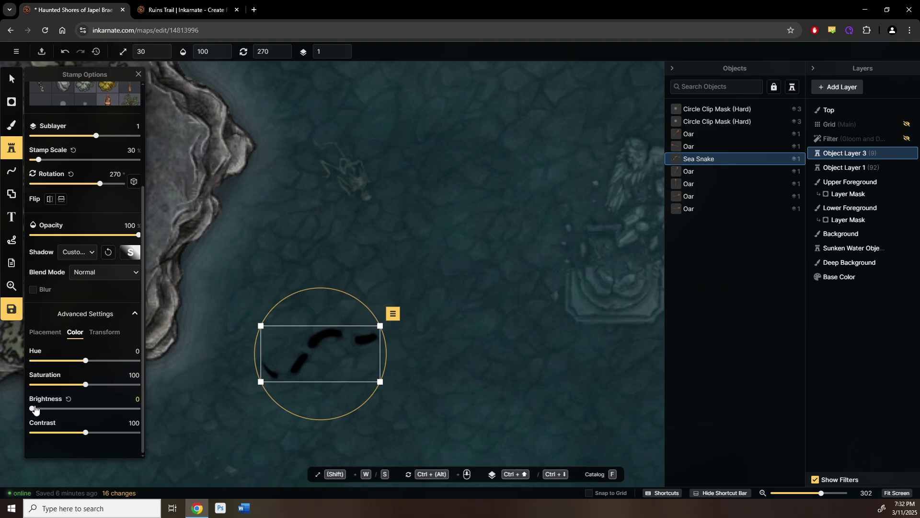
pyautogui.moveTo(85, 385); pyautogui.dragTo(11, 385)
pyautogui.click(42, 408)
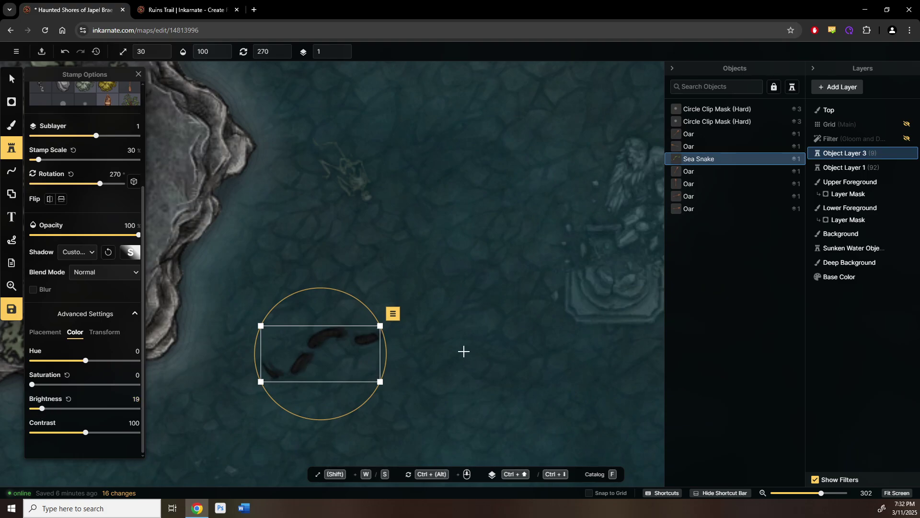
# - Place a second dark snake in the water east of the sunken statue and rotate it to 166 degrees
pyautogui.moveTo(478, 371); pyautogui.dragTo(258, 281)
pyautogui.scroll(-2, 276, 283)
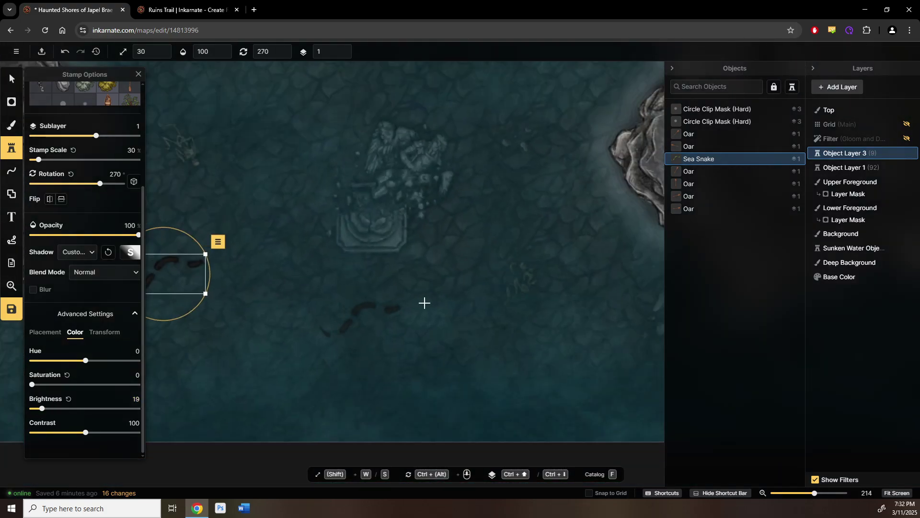
pyautogui.moveTo(423, 302); pyautogui.dragTo(293, 302)
pyautogui.scroll(-3, 421, 273)
pyautogui.moveTo(354, 280); pyautogui.dragTo(401, 331)
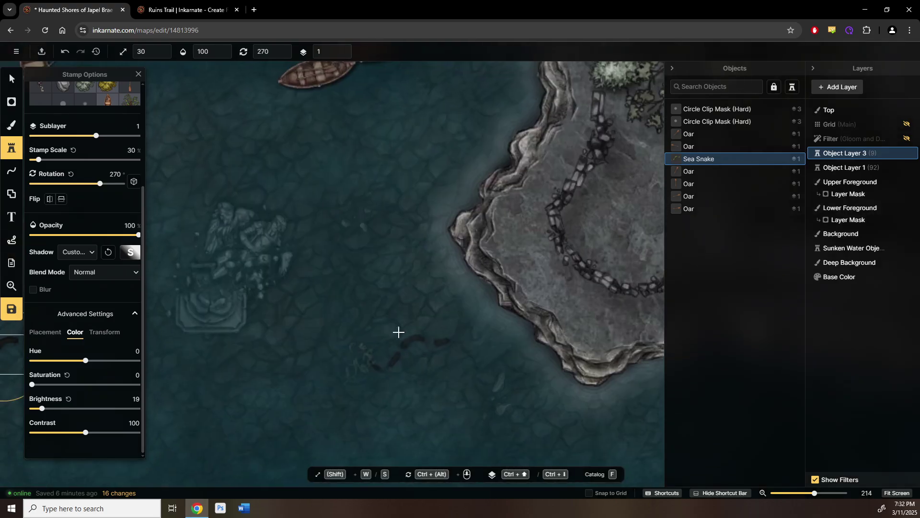
pyautogui.click(401, 331)
pyautogui.moveTo(397, 254); pyautogui.dragTo(100, 363)
pyautogui.moveTo(175, 315); pyautogui.dragTo(332, 321)
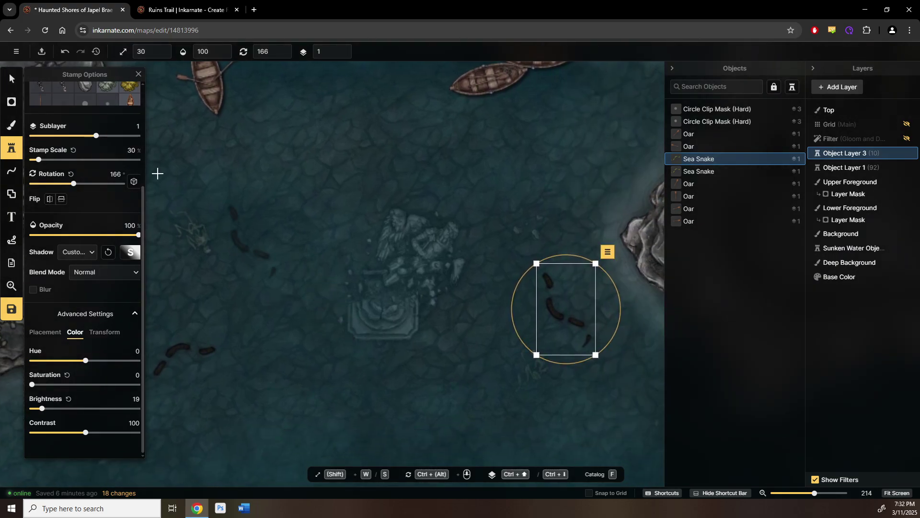
# - Try a saturation of 54 on the western dark snake, and delete both dark snakes from Object Layer 3
pyautogui.click(11, 78)
pyautogui.scroll(-3, 230, 330)
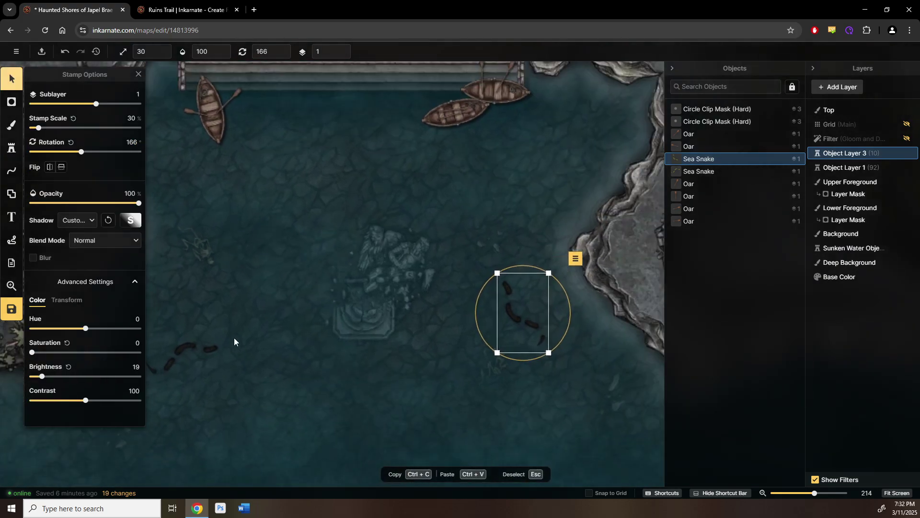
pyautogui.scroll(3, 239, 341)
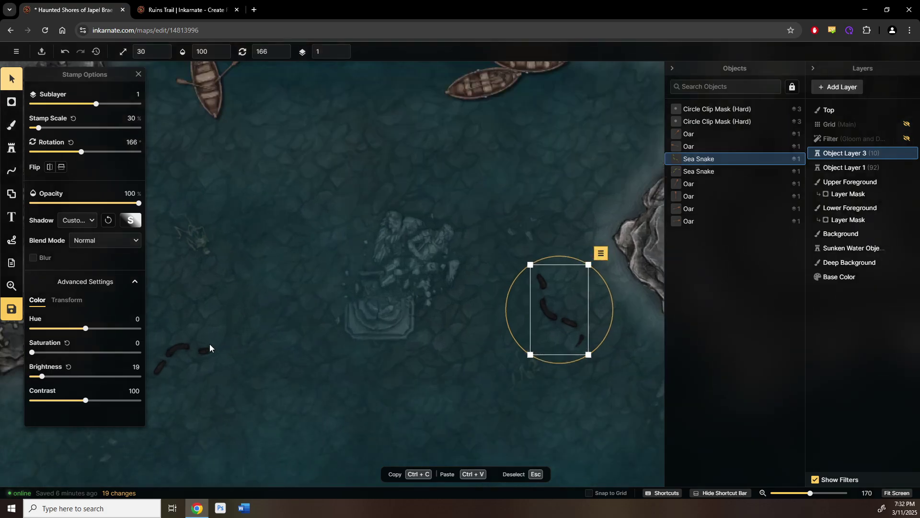
pyautogui.click(214, 359)
pyautogui.scroll(4, 267, 381)
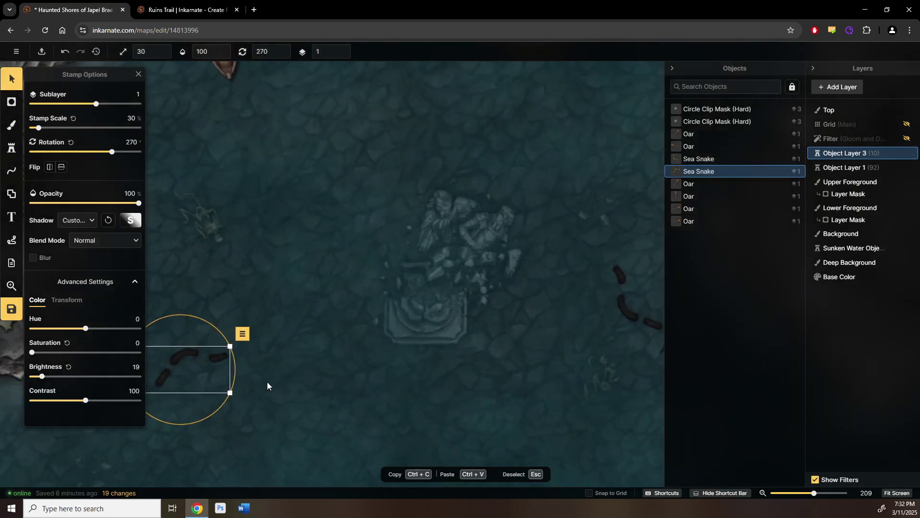
pyautogui.scroll(-1, 358, 382)
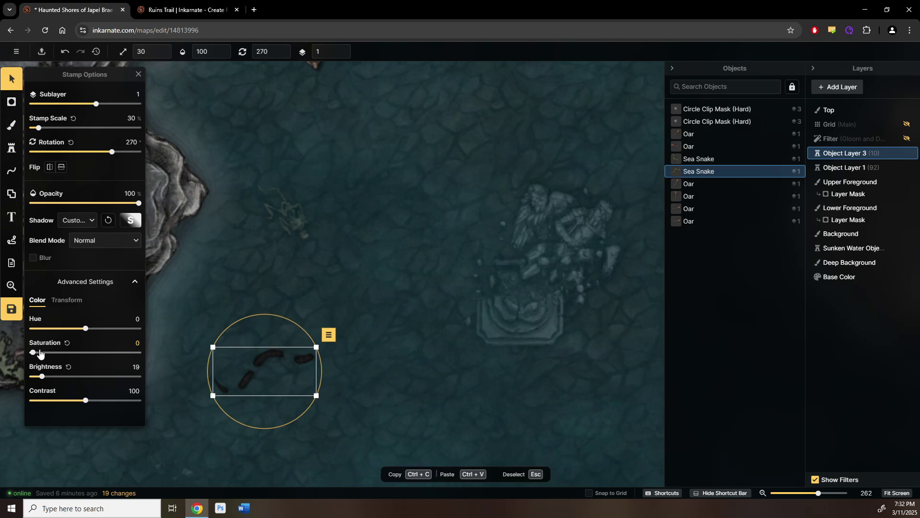
pyautogui.moveTo(54, 353)
pyautogui.mouseDown()
pyautogui.moveTo(99, 362)
pyautogui.moveTo(67, 357)
pyautogui.mouseUp()
pyautogui.moveTo(443, 325); pyautogui.dragTo(248, 325)
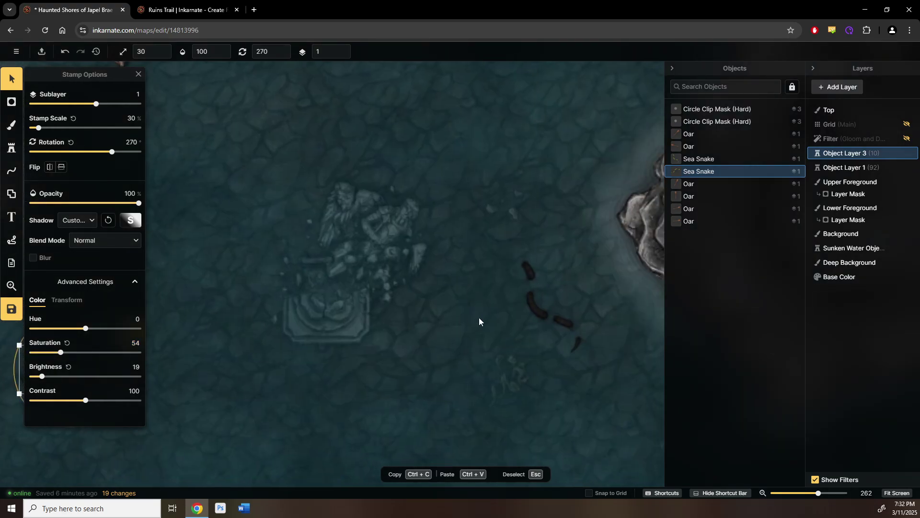
pyautogui.click(540, 300)
pyautogui.press('Delete')
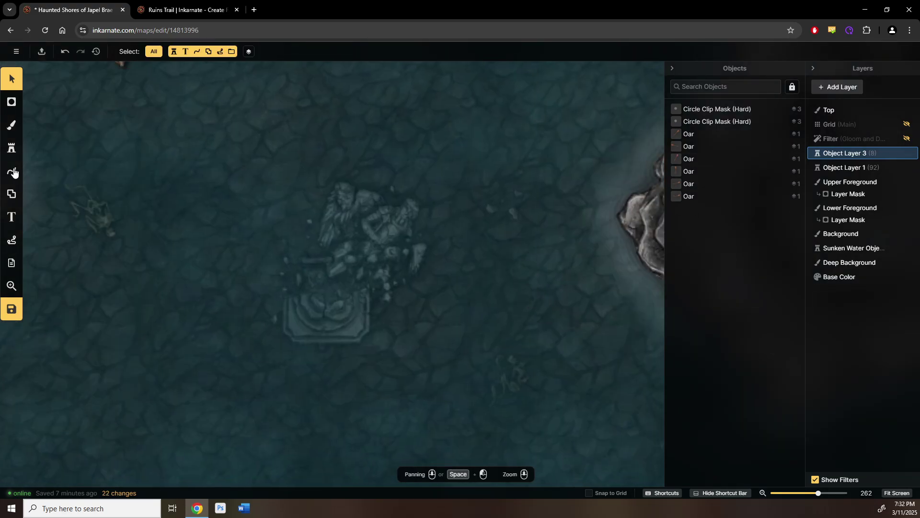
# - Choose the pale sea snake stamp from the Ocean & Sea Life pack in the stamp catalog
pyautogui.click(11, 148)
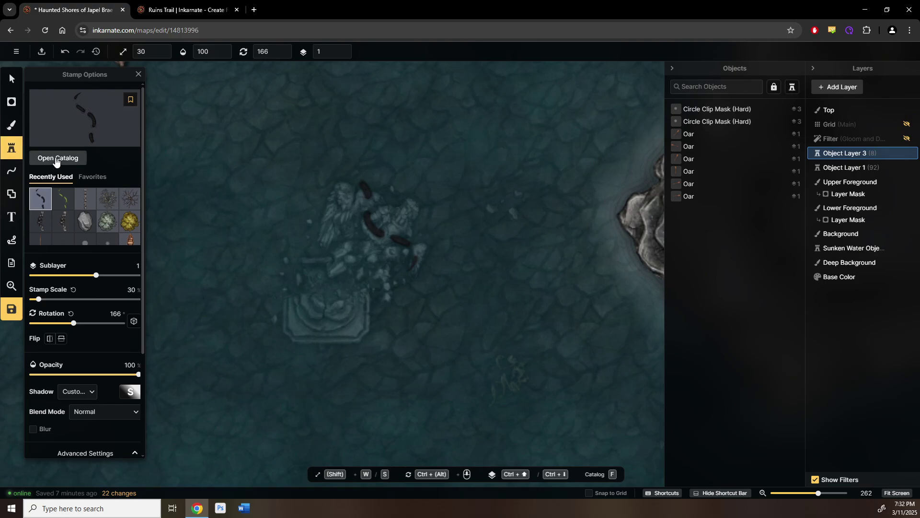
pyautogui.click(56, 159)
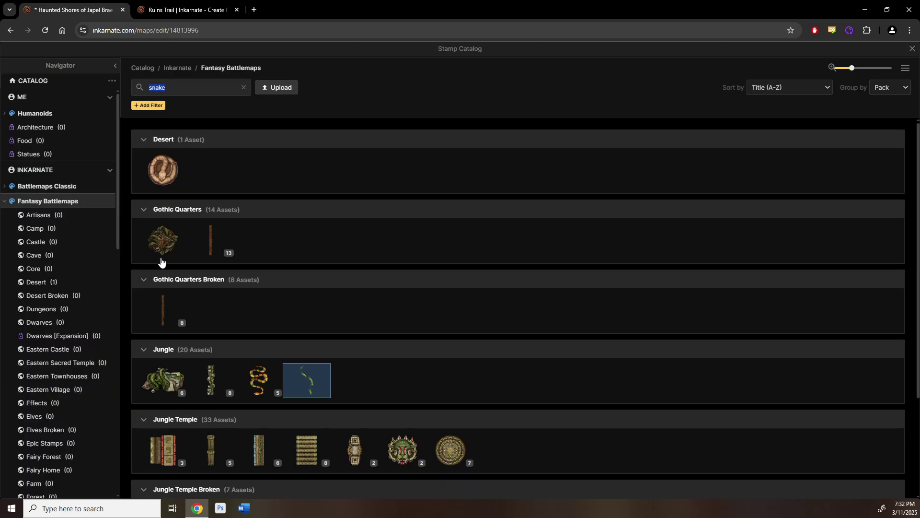
pyautogui.scroll(-3, 263, 323)
pyautogui.scroll(2, 254, 315)
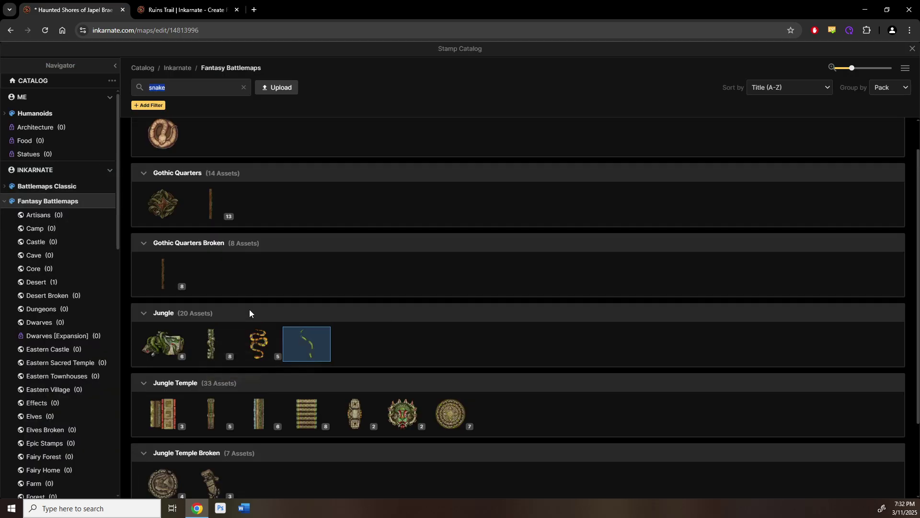
pyautogui.scroll(-2, 249, 311)
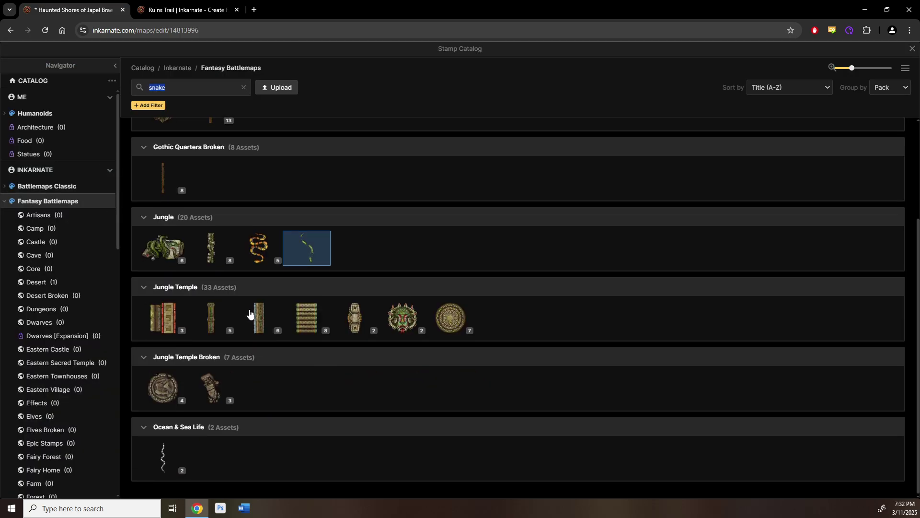
pyautogui.click(163, 461)
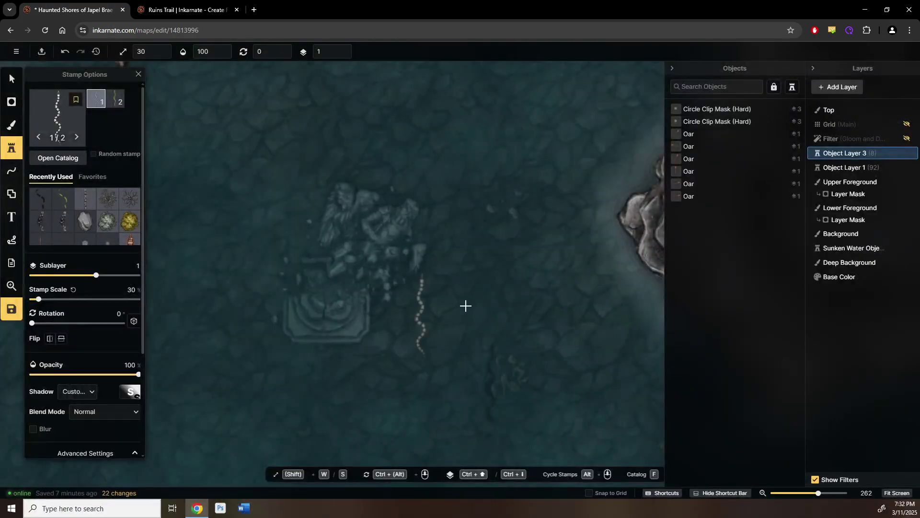
pyautogui.hscroll(3, 407, 346)
pyautogui.click(407, 346)
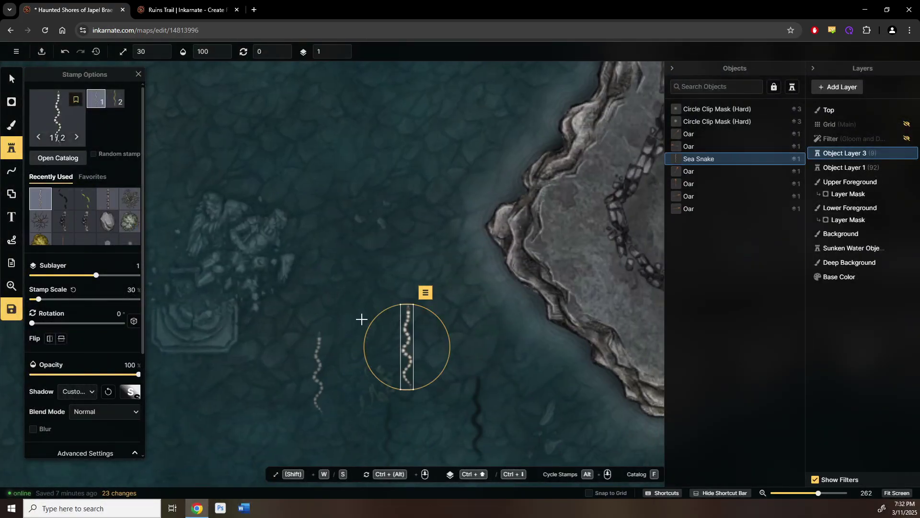
pyautogui.press('Delete')
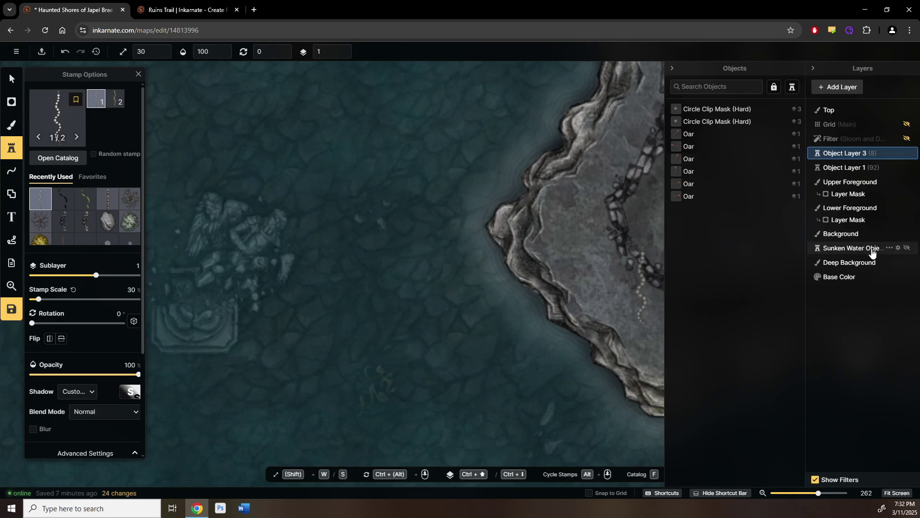
# - Place the pale sea snake on the sunken water objects layer between the statue and the eastern cliff, rotated to 315 degrees
pyautogui.click(840, 250)
pyautogui.click(401, 314)
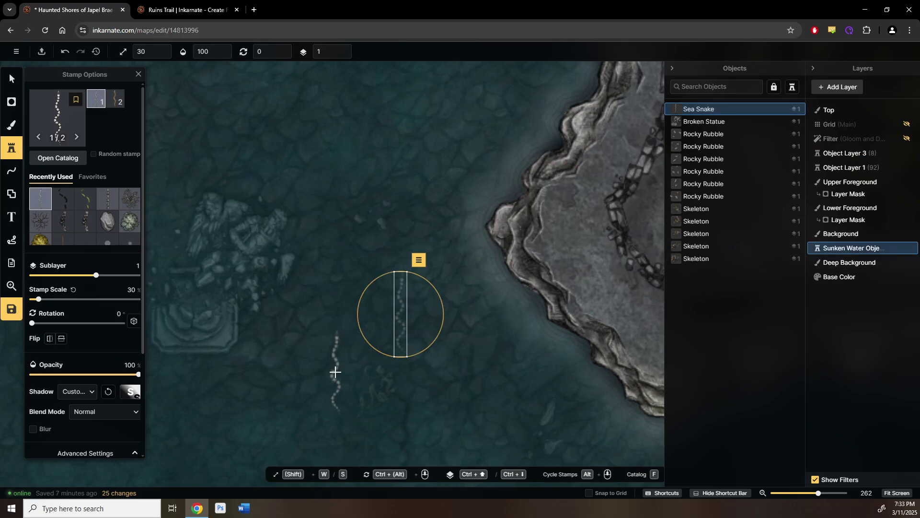
pyautogui.scroll(-4, 345, 372)
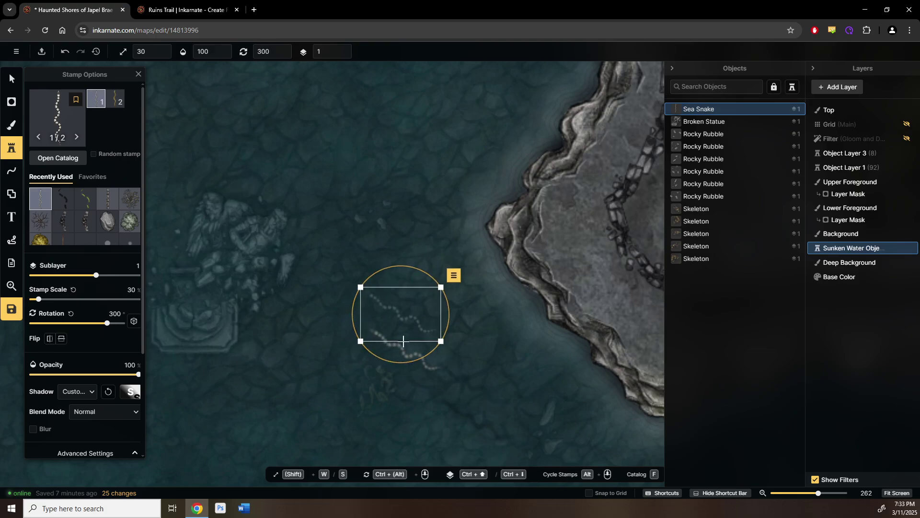
pyautogui.scroll(1, 409, 321)
pyautogui.moveTo(181, 389); pyautogui.dragTo(382, 249)
pyautogui.moveTo(202, 323); pyautogui.dragTo(85, 368)
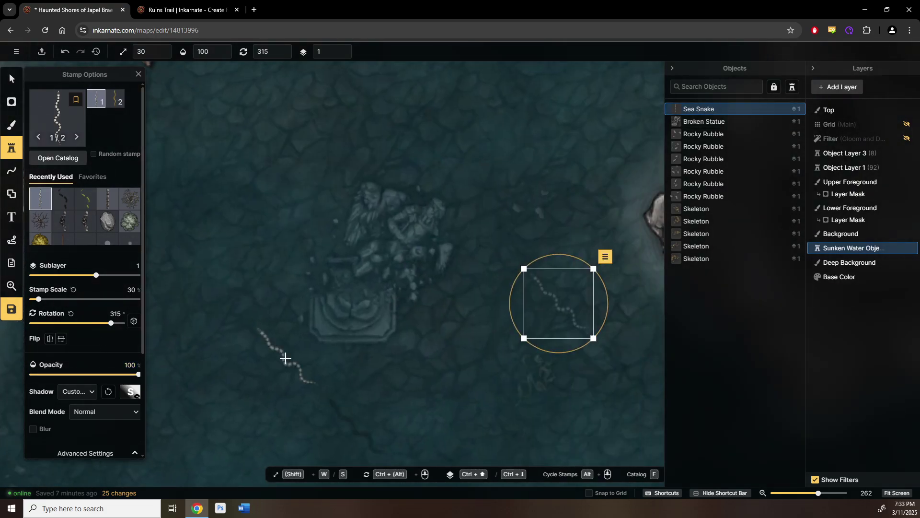
pyautogui.moveTo(286, 358); pyautogui.dragTo(189, 358)
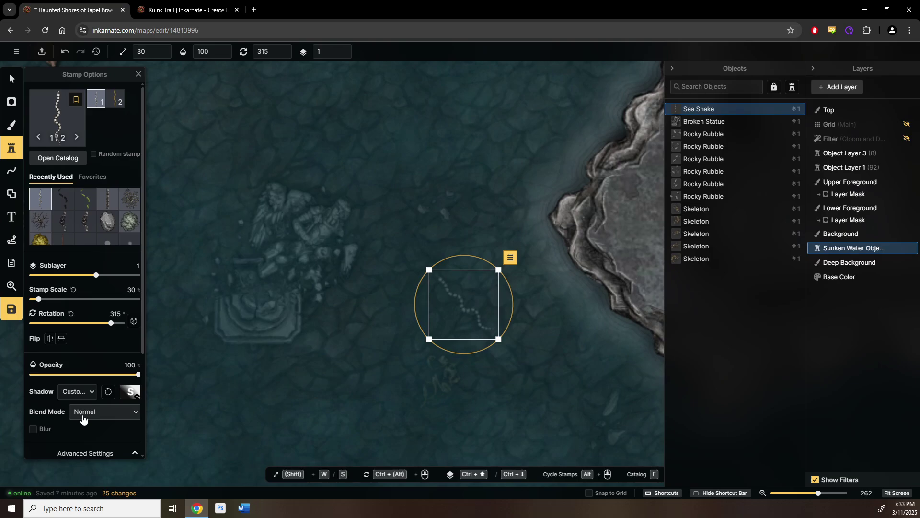
# - Set the sunken sea snake's brightness to 51 and turn it to a rotation of 341.5 degrees
pyautogui.scroll(-3, 68, 392)
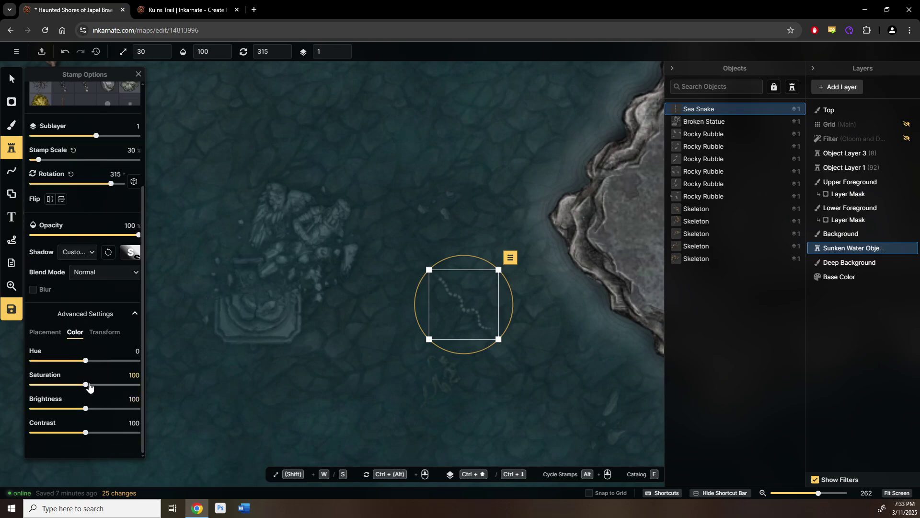
pyautogui.moveTo(82, 405); pyautogui.dragTo(57, 409)
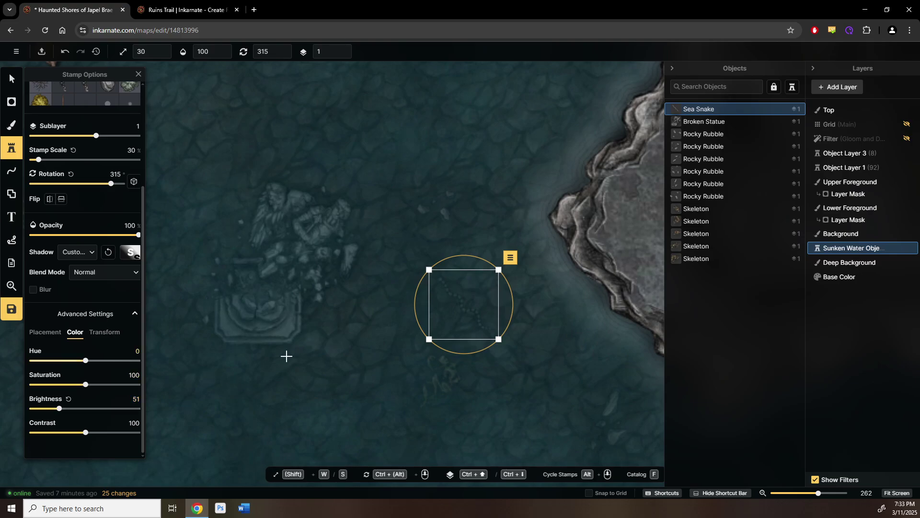
pyautogui.scroll(-2, 433, 364)
pyautogui.hscroll(2, 433, 364)
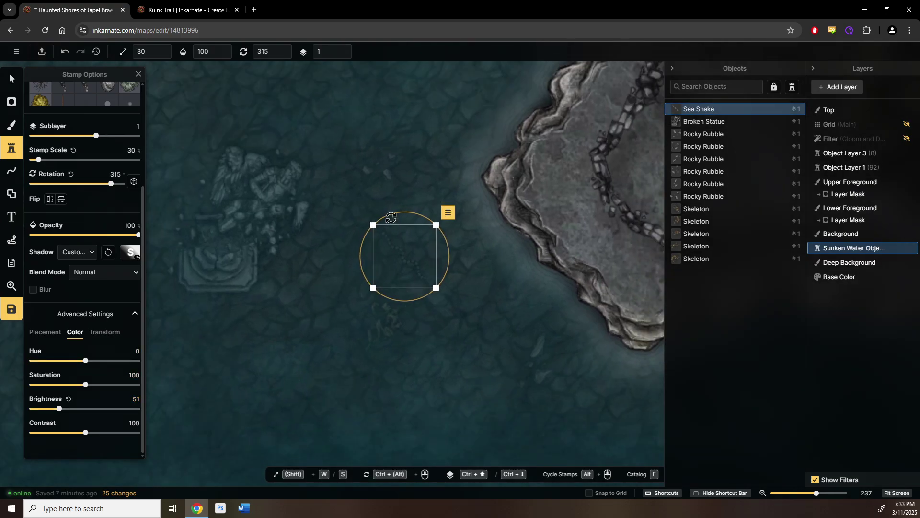
pyautogui.moveTo(391, 214); pyautogui.dragTo(411, 212)
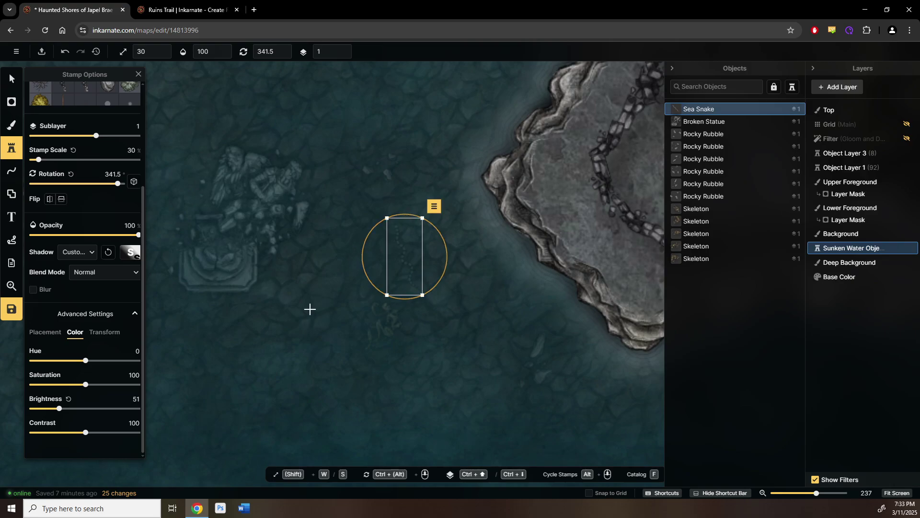
# - Place another sunken sea snake off the western cliff at 44% scale, rotated to 38 degrees
pyautogui.moveTo(308, 309); pyautogui.dragTo(513, 323)
pyautogui.moveTo(296, 316); pyautogui.dragTo(418, 316)
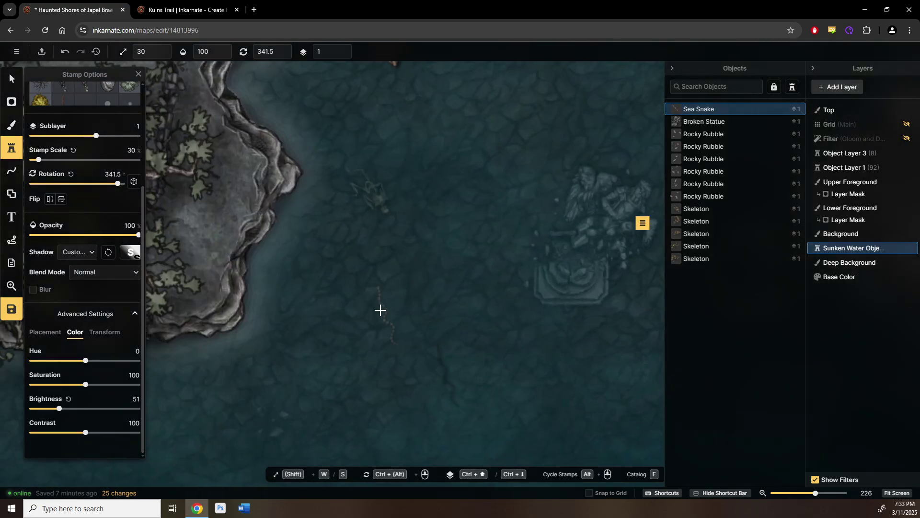
pyautogui.click(380, 310)
pyautogui.moveTo(424, 274); pyautogui.dragTo(330, 316)
pyautogui.moveTo(446, 311); pyautogui.dragTo(216, 297)
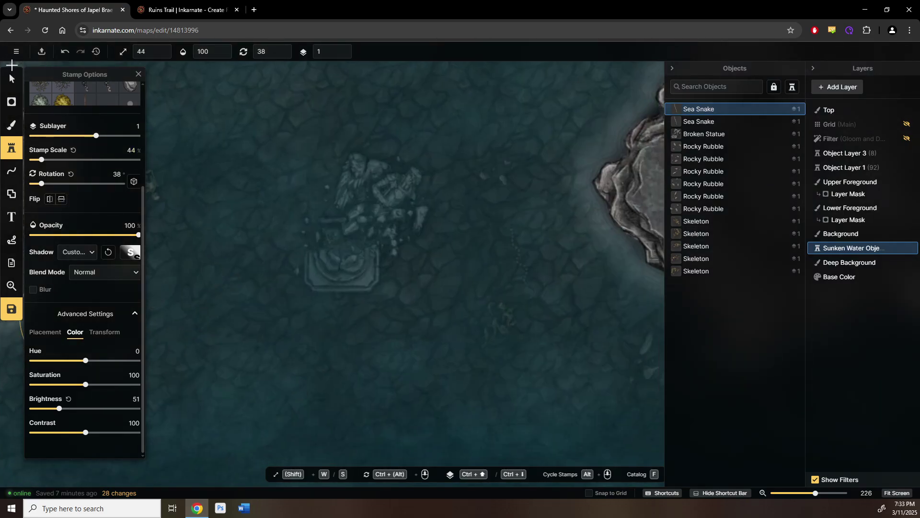
# - Move the sea snake between the statue and eastern cliff slightly southeast and enlarge it to 43% scale
pyautogui.click(14, 78)
pyautogui.press('v')
pyautogui.click(513, 248)
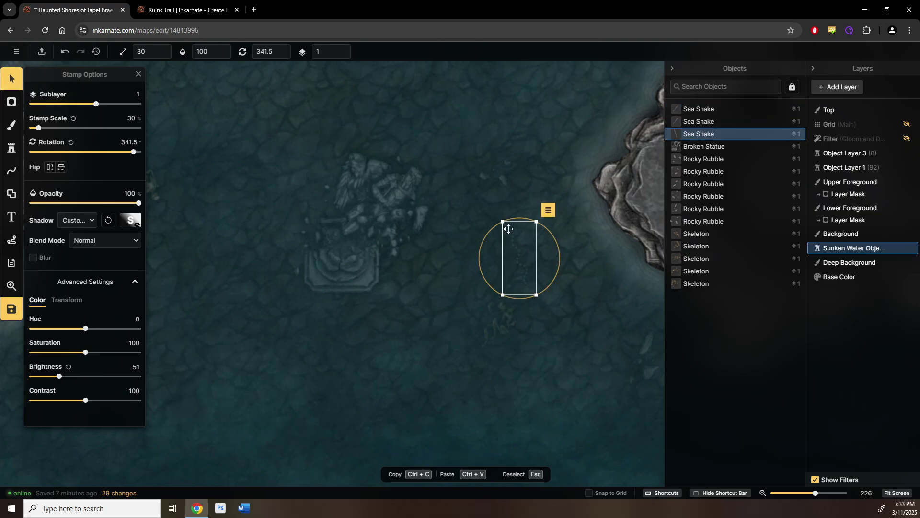
pyautogui.moveTo(509, 238); pyautogui.dragTo(564, 302)
pyautogui.moveTo(479, 318); pyautogui.dragTo(488, 349)
pyautogui.scroll(-1, 488, 349)
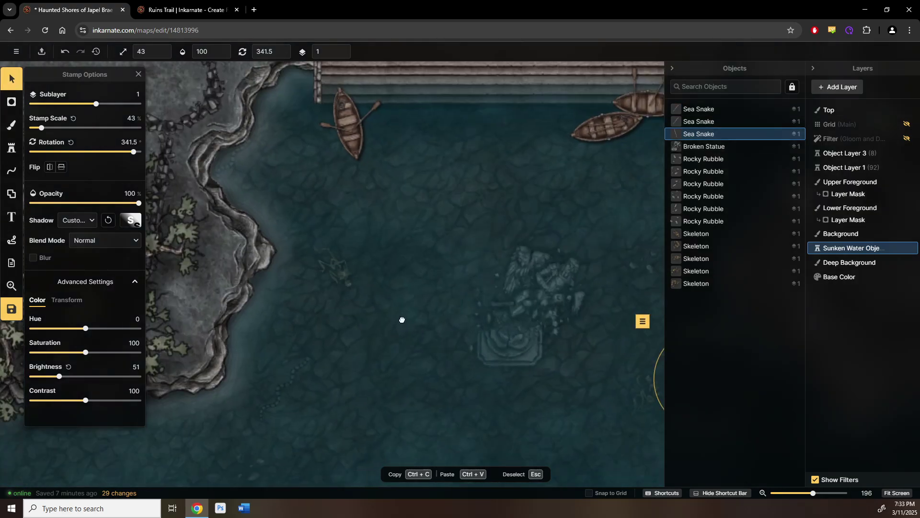
# - Set the western sea snake's shadow to horizontal offset 15.8, vertical offset 15.5 and intensity 0.38
pyautogui.moveTo(401, 318); pyautogui.dragTo(433, 239)
pyautogui.click(309, 299)
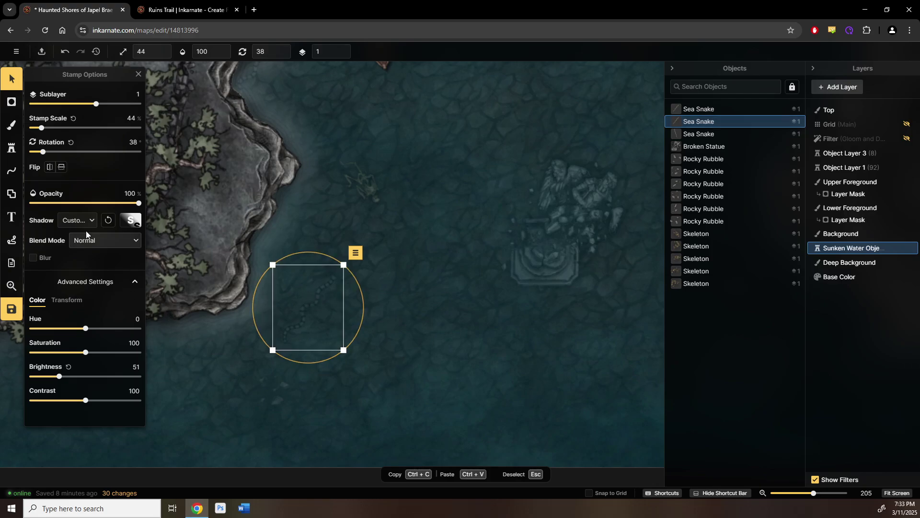
pyautogui.click(134, 221)
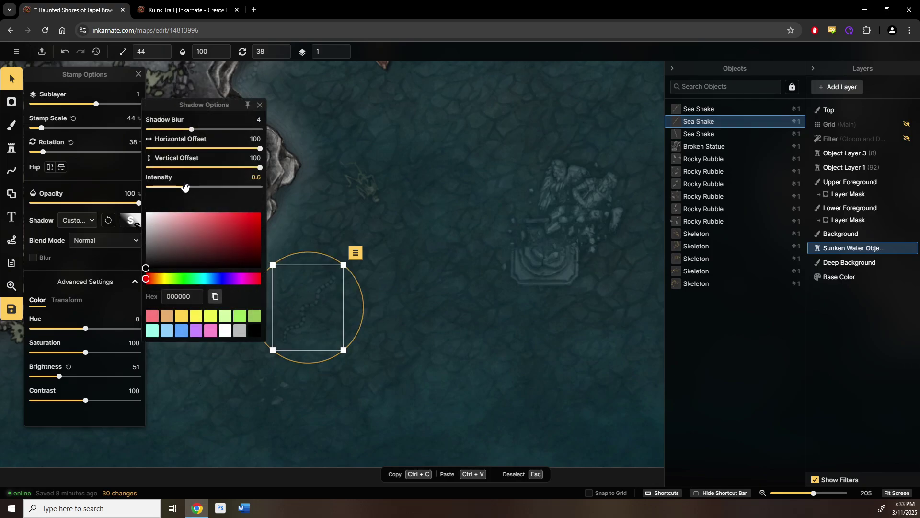
pyautogui.click(203, 167)
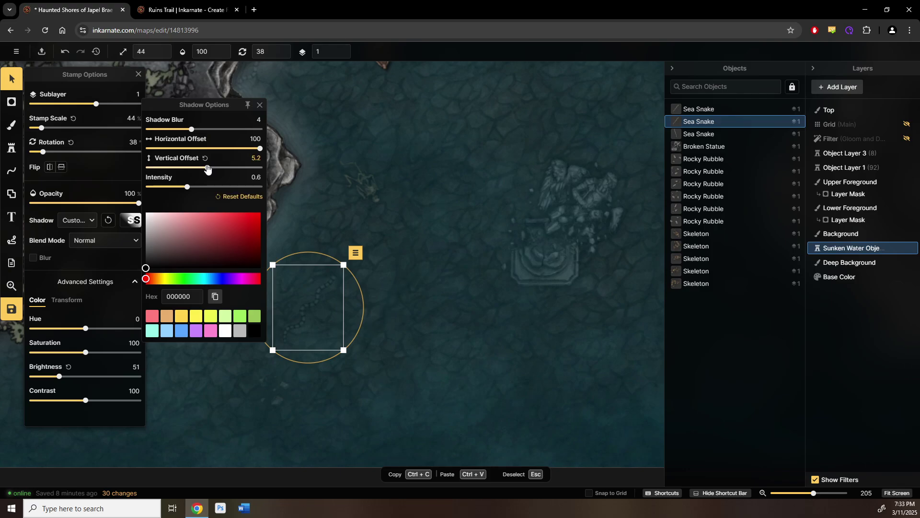
pyautogui.click(209, 148)
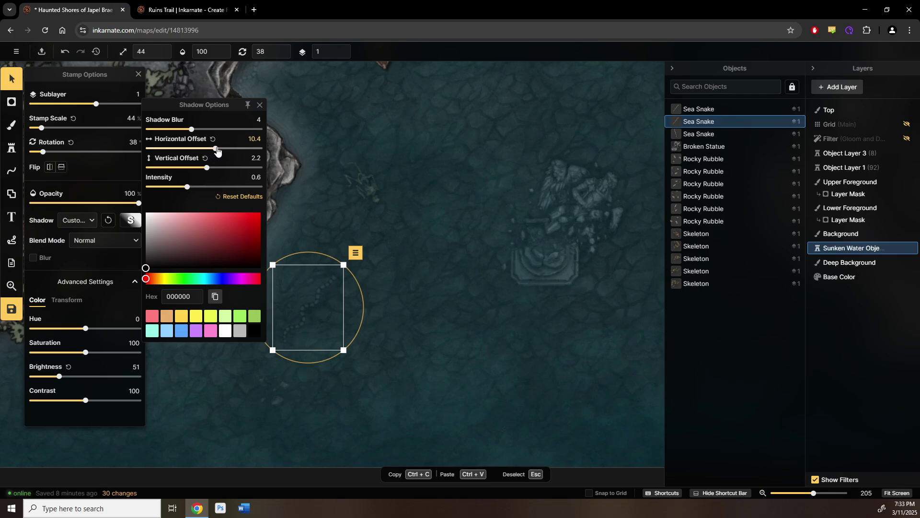
pyautogui.click(209, 167)
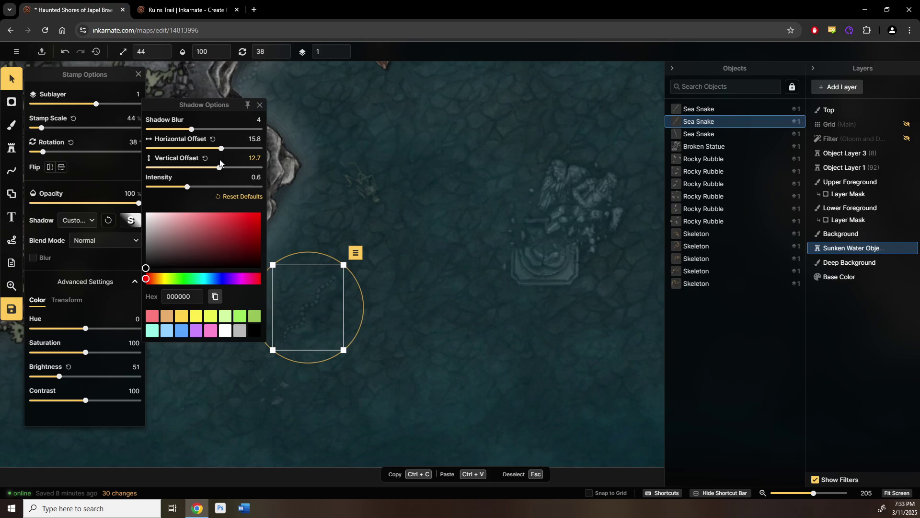
pyautogui.click(186, 187)
pyautogui.moveTo(179, 191); pyautogui.dragTo(180, 190)
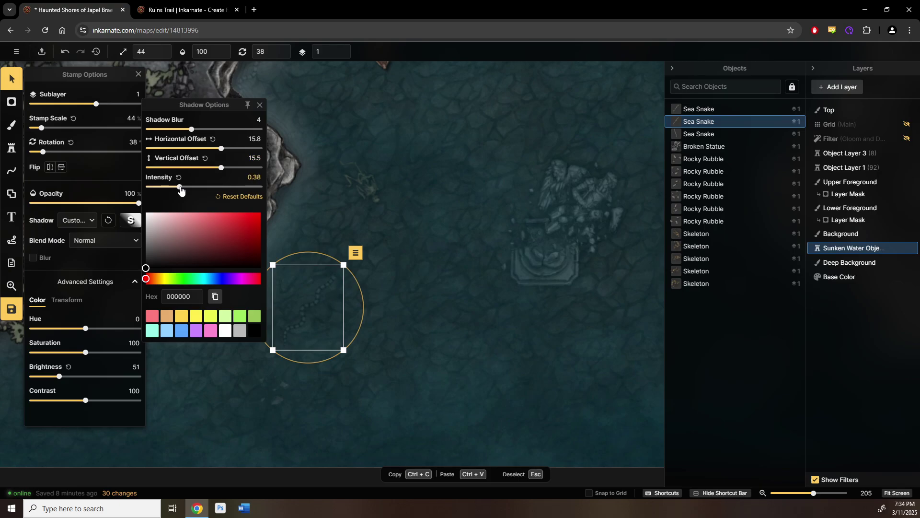
pyautogui.click(509, 384)
# - Rotate the eastern sea snake to 324.5 degrees
pyautogui.moveTo(509, 385); pyautogui.dragTo(339, 368)
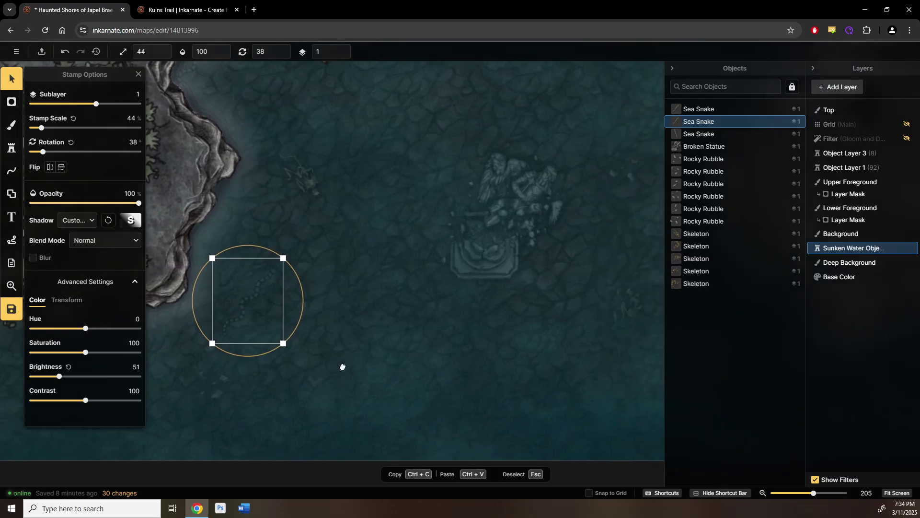
pyautogui.moveTo(569, 315); pyautogui.dragTo(474, 309)
pyautogui.click(482, 289)
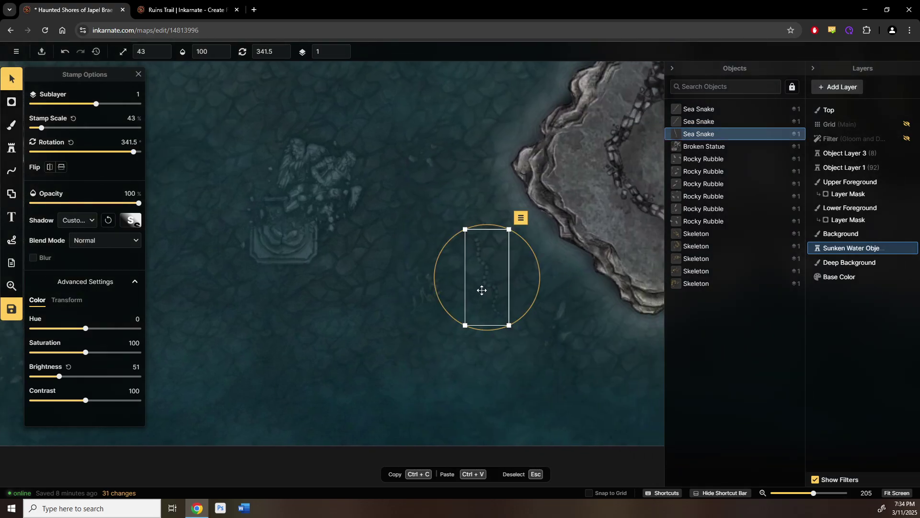
pyautogui.moveTo(452, 235); pyautogui.dragTo(424, 237)
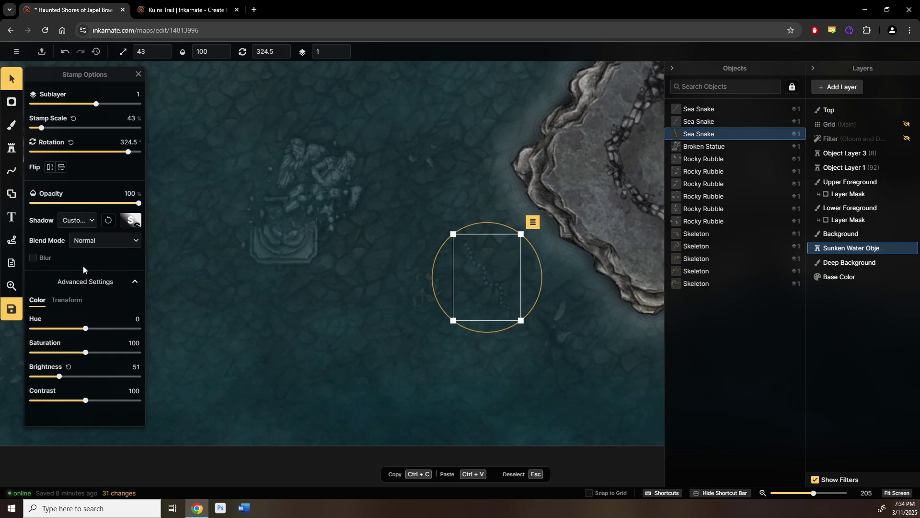
# - Reduce the horizontal offset, vertical offset and intensity of the eastern sea snake's shadow
pyautogui.click(131, 222)
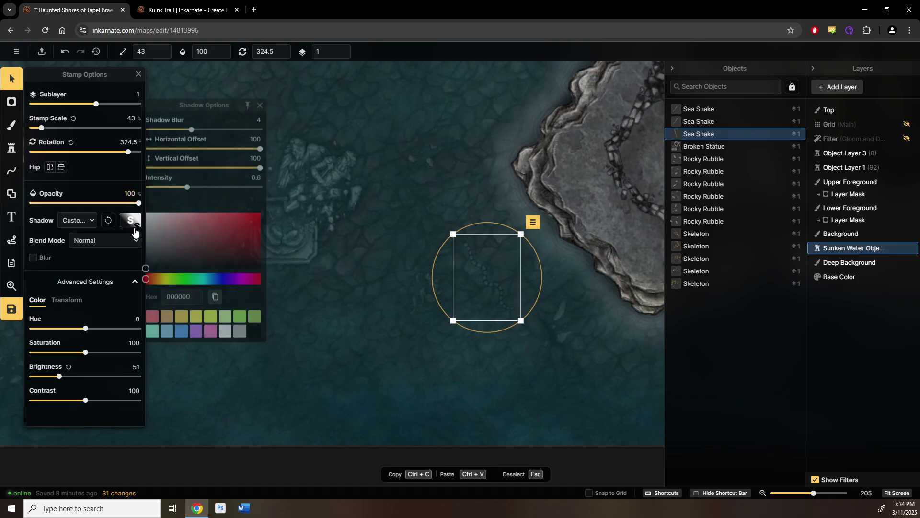
pyautogui.click(222, 166)
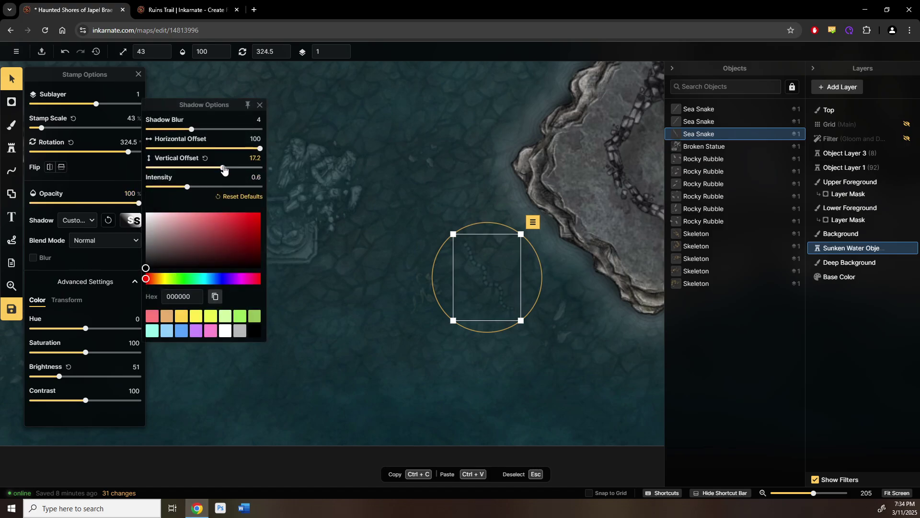
pyautogui.moveTo(222, 167); pyautogui.dragTo(212, 148)
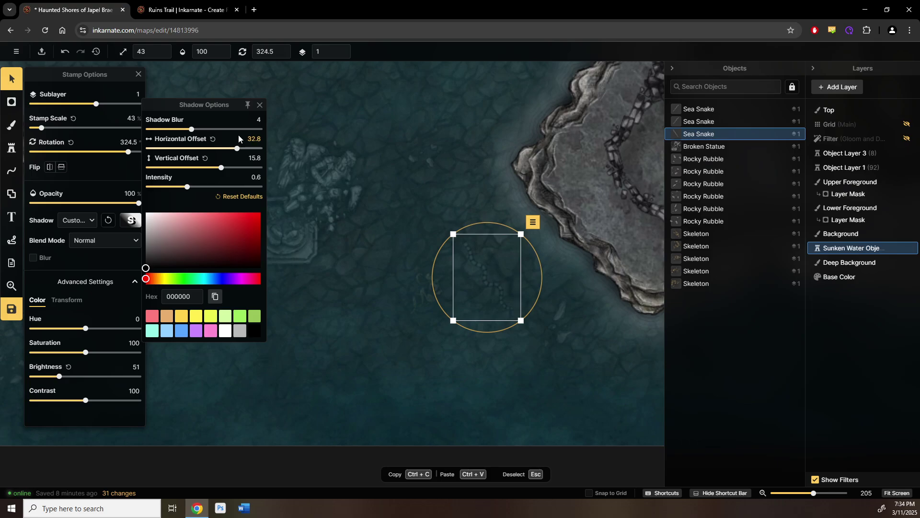
pyautogui.moveTo(239, 135); pyautogui.dragTo(243, 135)
pyautogui.moveTo(225, 167); pyautogui.dragTo(232, 166)
pyautogui.moveTo(186, 190); pyautogui.dragTo(182, 189)
pyautogui.scroll(-4, 307, 379)
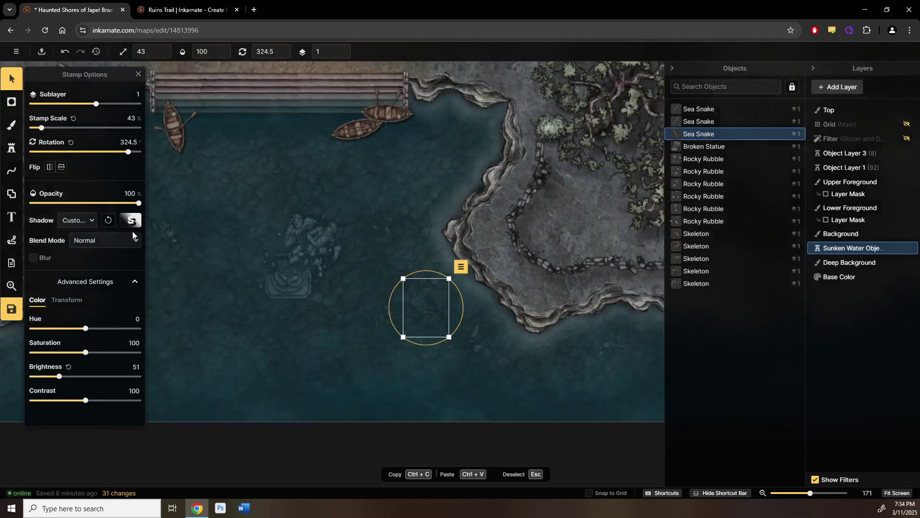
pyautogui.click(138, 74)
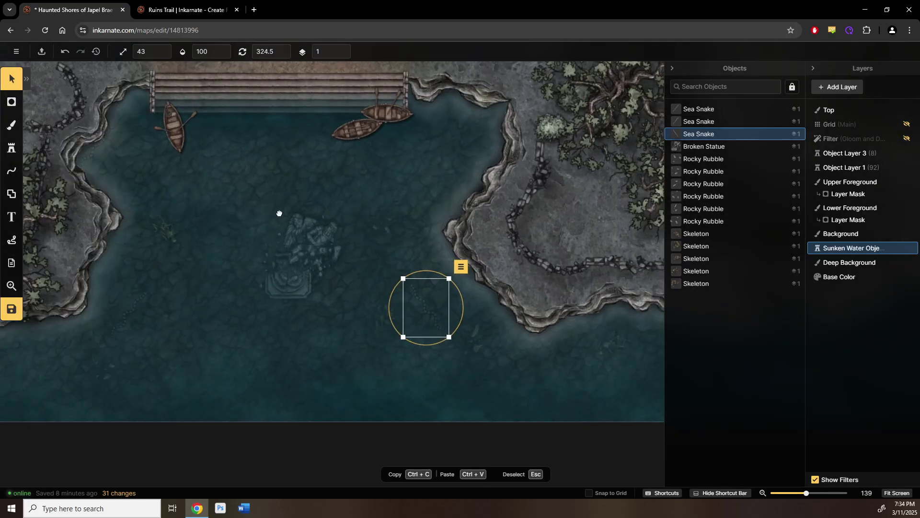
# - Pick up the stone wall east of the bare tree on Object Layer 1 as a stamp and try a brightness of 72
pyautogui.moveTo(279, 211); pyautogui.dragTo(407, 362)
pyautogui.click(351, 257)
pyautogui.moveTo(599, 383); pyautogui.dragTo(264, 226)
pyautogui.moveTo(410, 242); pyautogui.dragTo(85, 261)
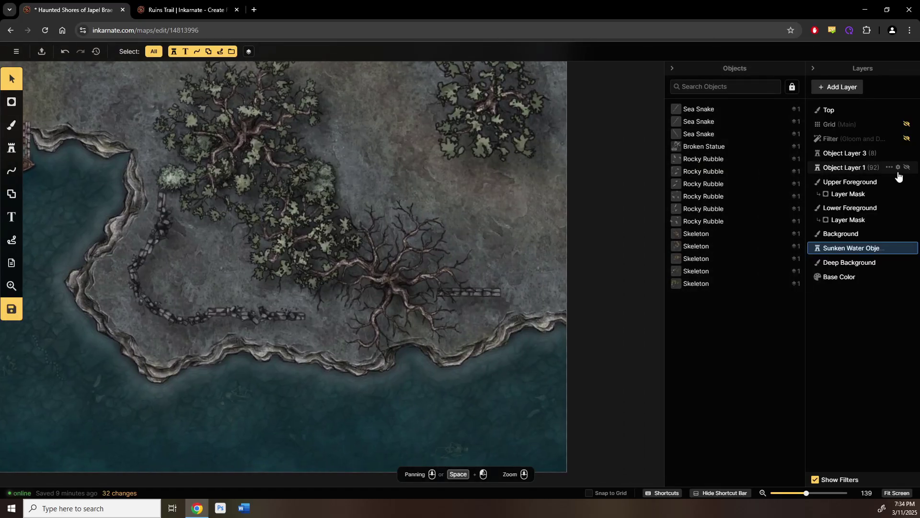
pyautogui.click(844, 153)
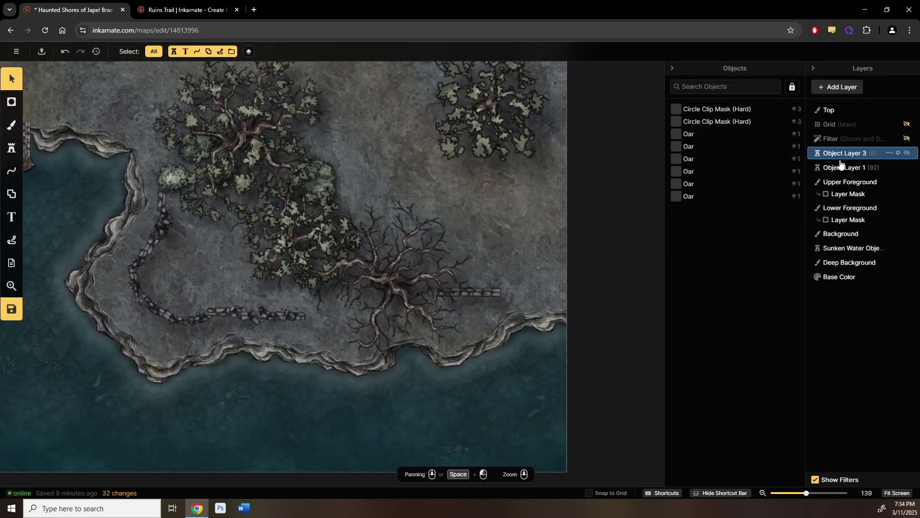
pyautogui.click(487, 295)
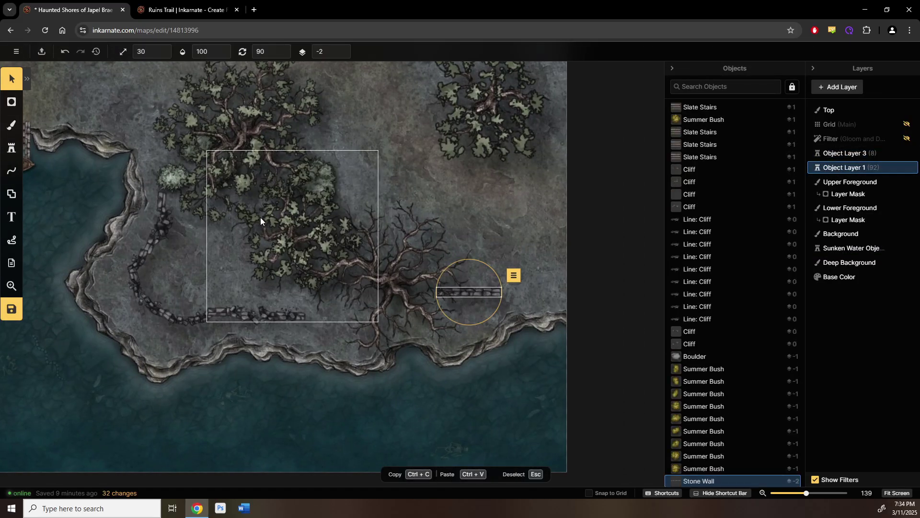
pyautogui.click(9, 146)
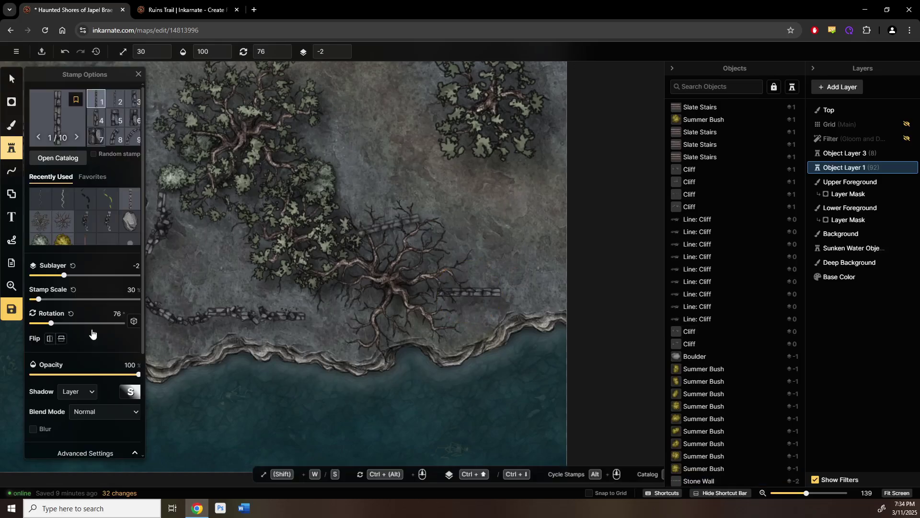
pyautogui.scroll(-3, 81, 350)
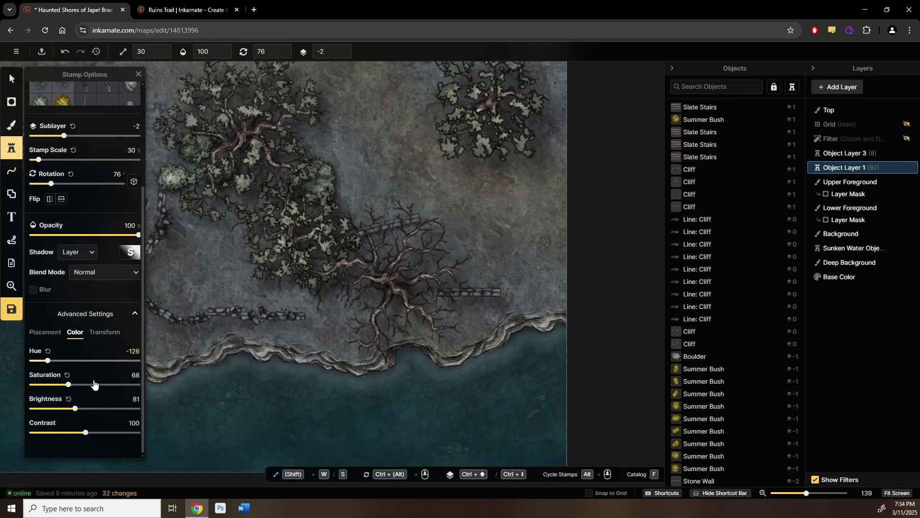
pyautogui.moveTo(76, 409); pyautogui.dragTo(70, 409)
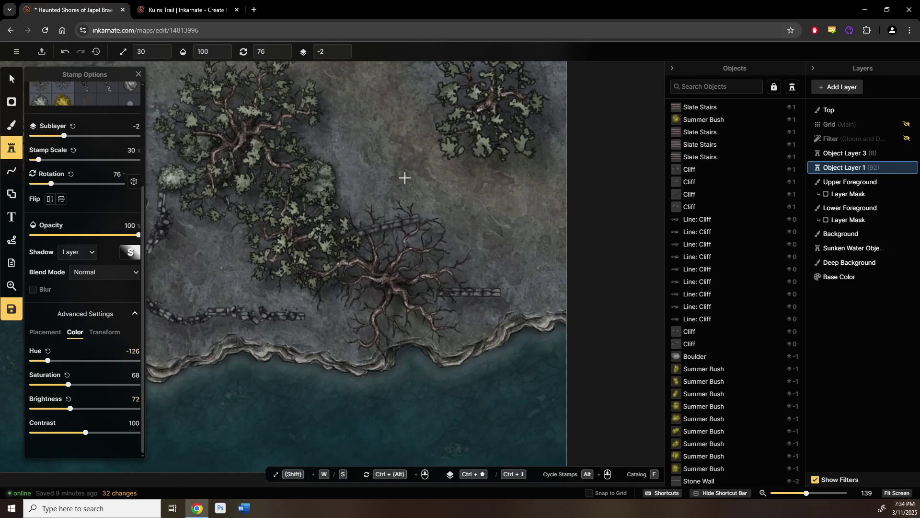
# - Try a brightness of 63 on the placed stone wall segment east of the bare tree
pyautogui.click(9, 78)
pyautogui.moveTo(591, 380); pyautogui.dragTo(468, 295)
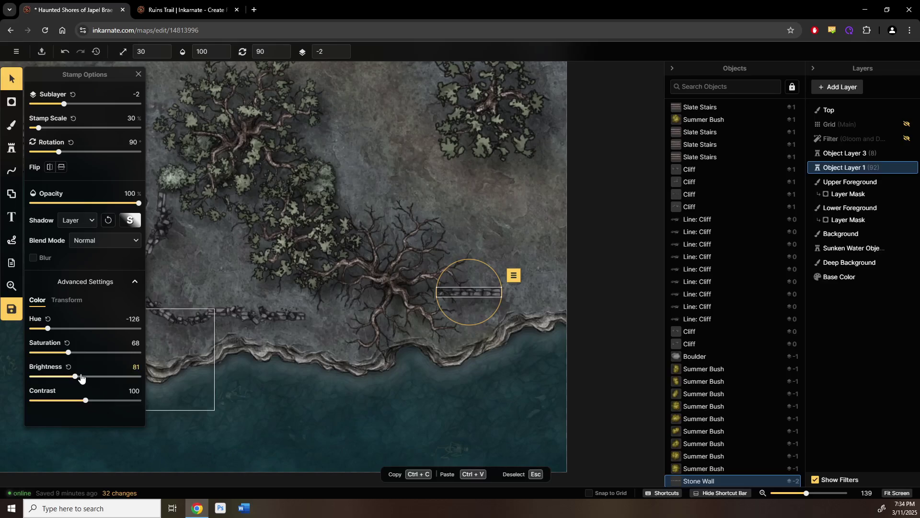
pyautogui.moveTo(76, 376); pyautogui.dragTo(66, 378)
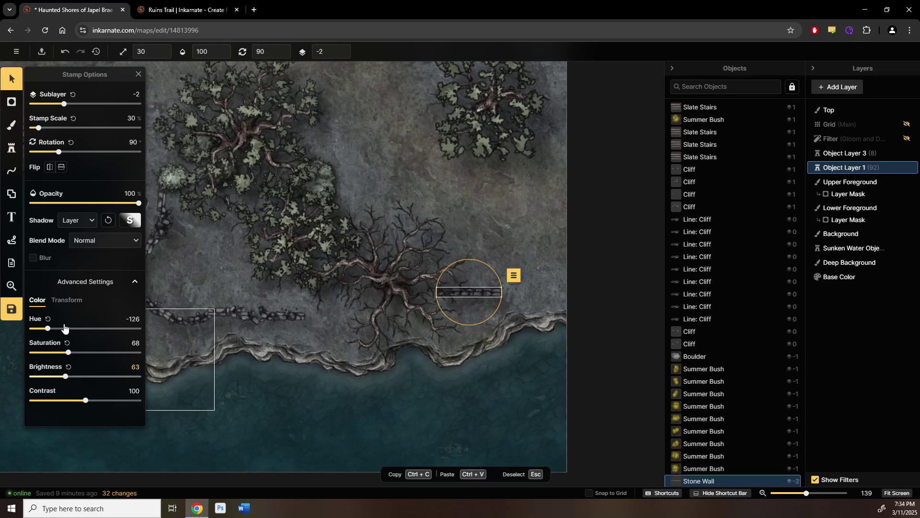
# - Try extending the stone wall to the map's eastern edge with a matching segment at 30% scale, rotated 90 degrees
pyautogui.click(12, 148)
pyautogui.scroll(5, 505, 284)
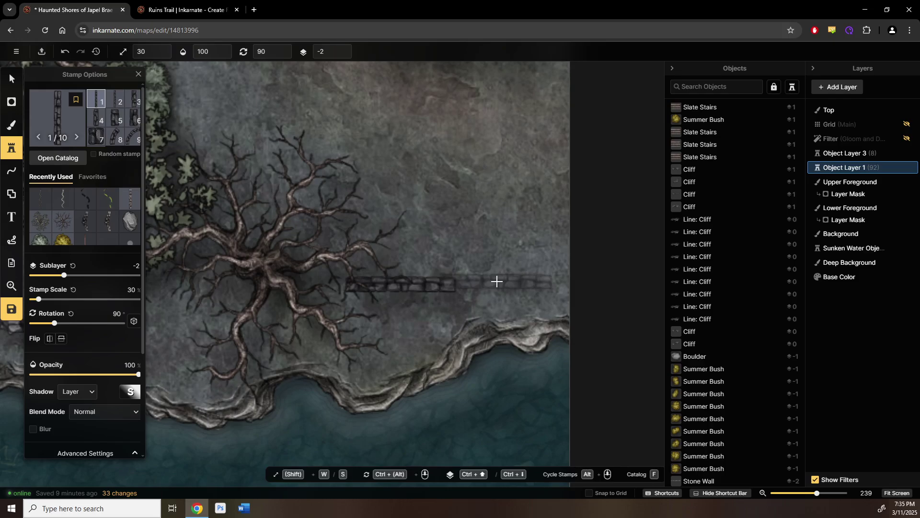
pyautogui.scroll(-6, 352, 226)
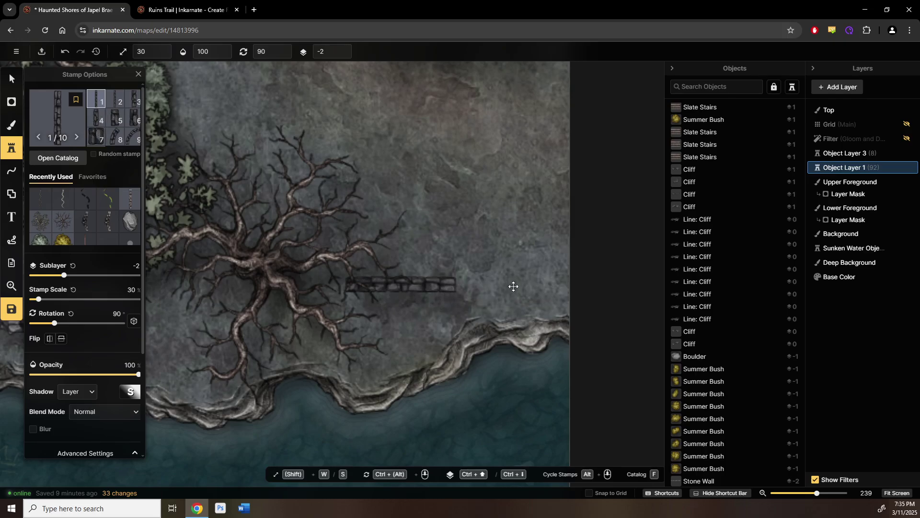
pyautogui.click(513, 286)
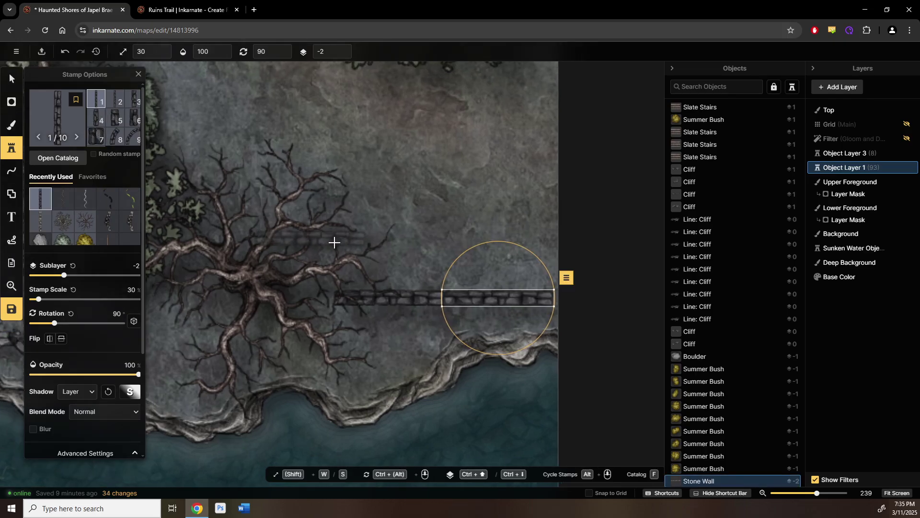
# - Try a stone wall segment over the bare tree's branches turned to 180 degrees, and delete it
pyautogui.click(335, 242)
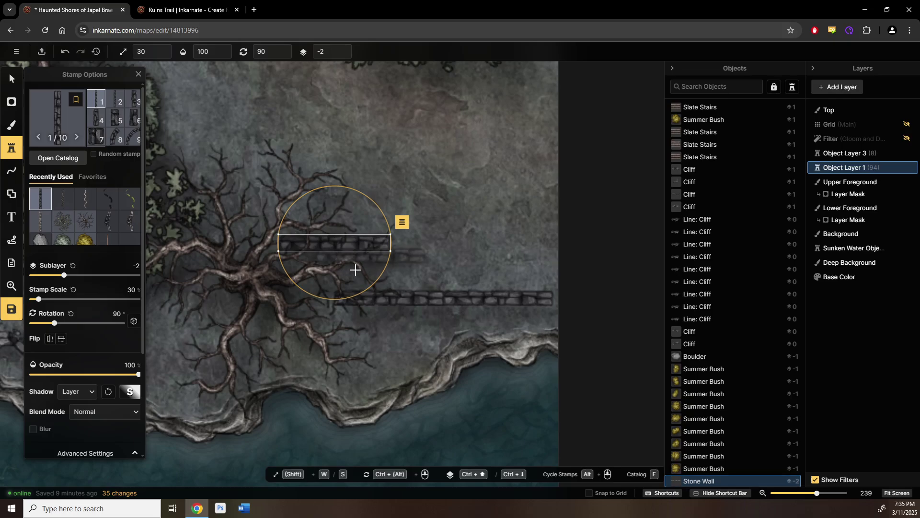
pyautogui.keyDown('ctrl'); pyautogui.scroll(6, 360, 263); pyautogui.keyUp('ctrl')
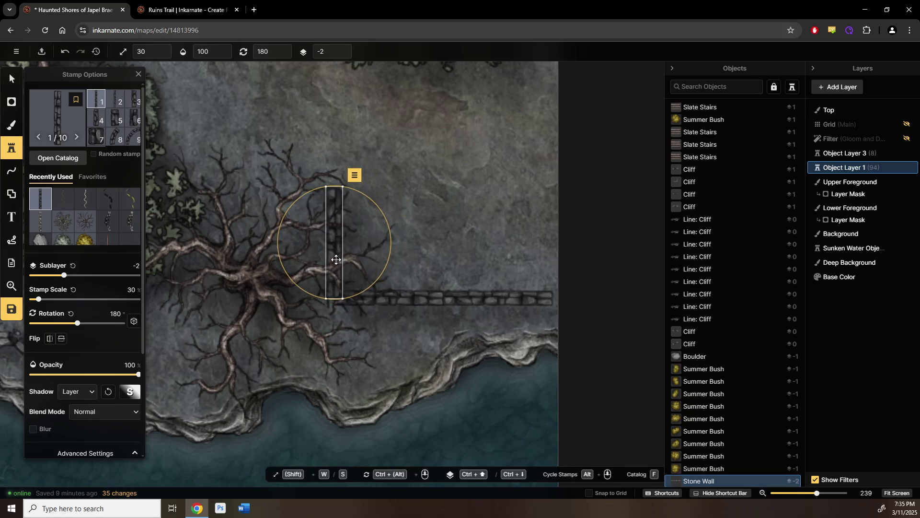
pyautogui.moveTo(336, 260)
pyautogui.mouseDown()
pyautogui.moveTo(347, 232)
pyautogui.moveTo(344, 258)
pyautogui.mouseUp()
pyautogui.press('Delete')
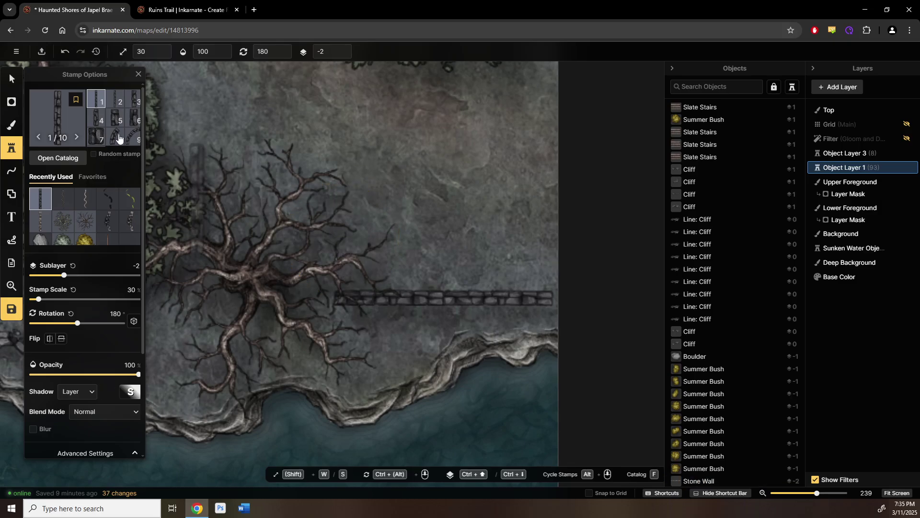
# - Delete both horizontal stone wall segments east of the bare tree
pyautogui.press('Escape')
pyautogui.click(436, 291)
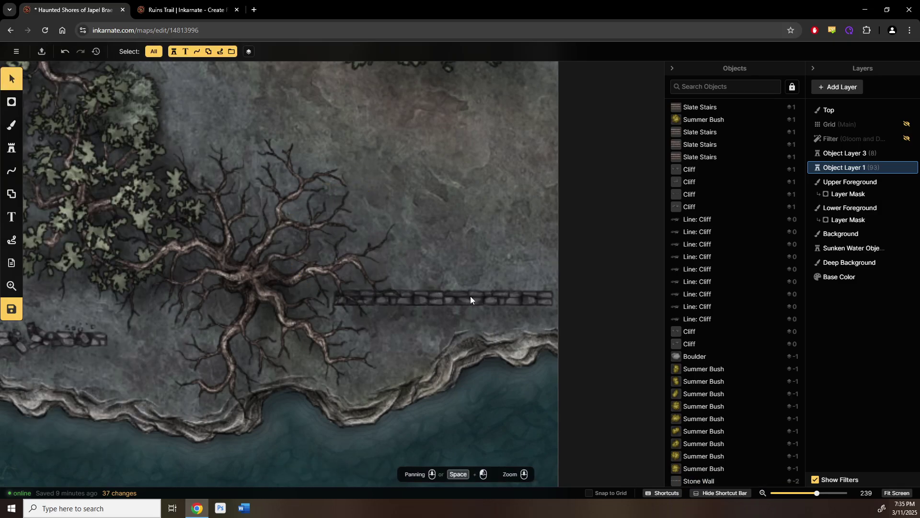
pyautogui.press('Delete')
pyautogui.click(487, 297)
pyautogui.press('Delete')
# - Show the main grid layer over the map
pyautogui.scroll(-5, 479, 298)
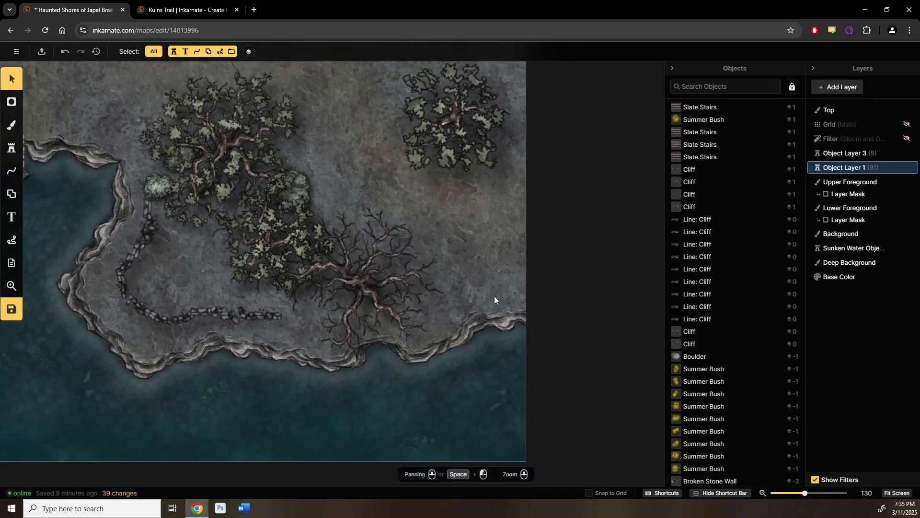
pyautogui.click(906, 126)
pyautogui.moveTo(401, 278); pyautogui.dragTo(372, 312)
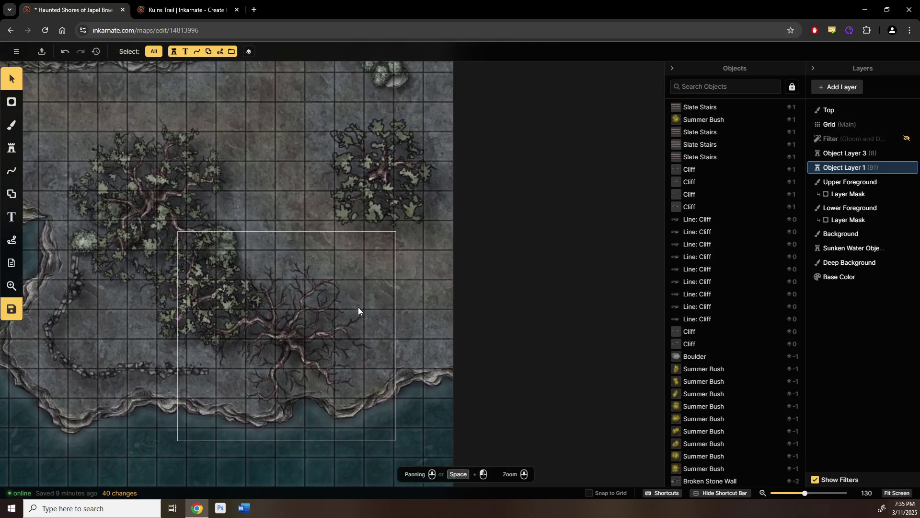
# - Set up a line in Pen mode and try the first Castle pack stone path as its stroke
pyautogui.click(12, 171)
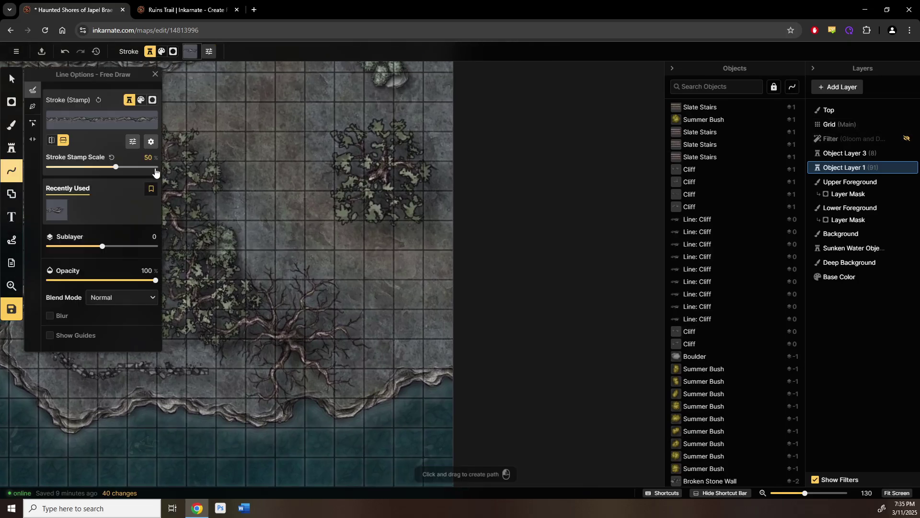
pyautogui.click(33, 105)
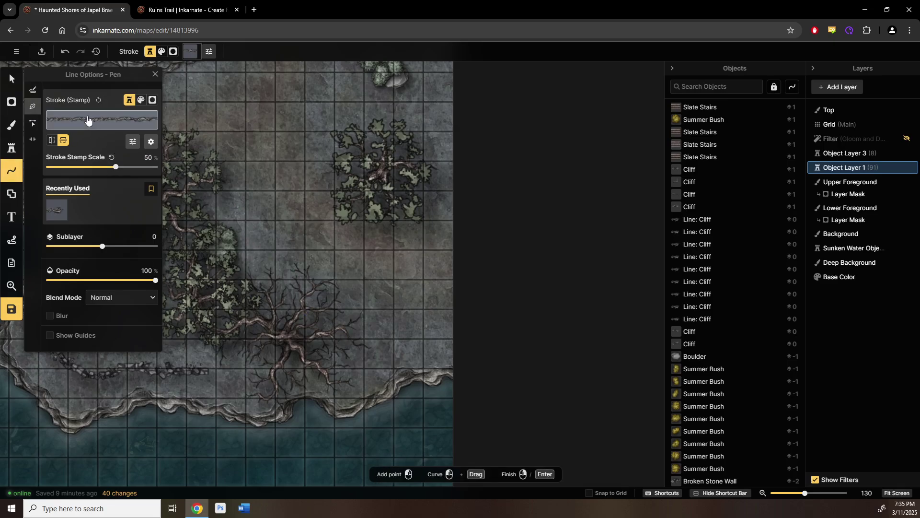
pyautogui.click(102, 119)
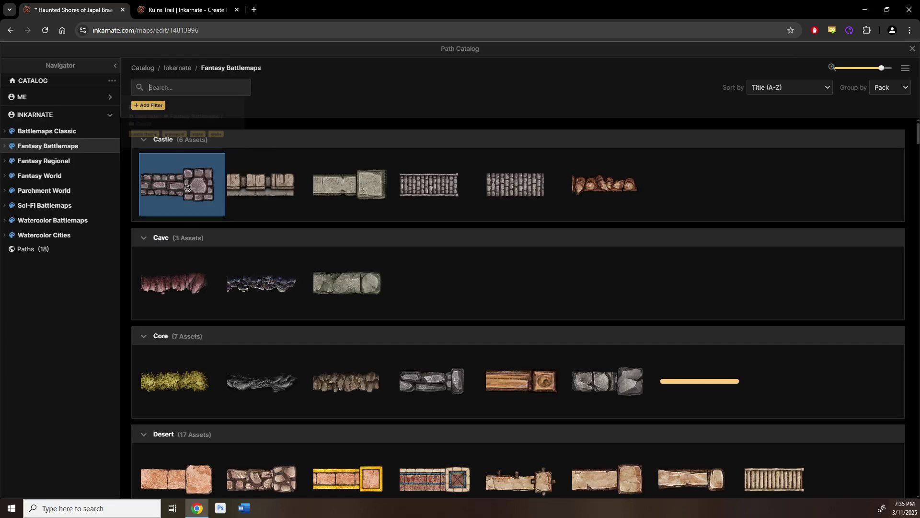
pyautogui.click(185, 187)
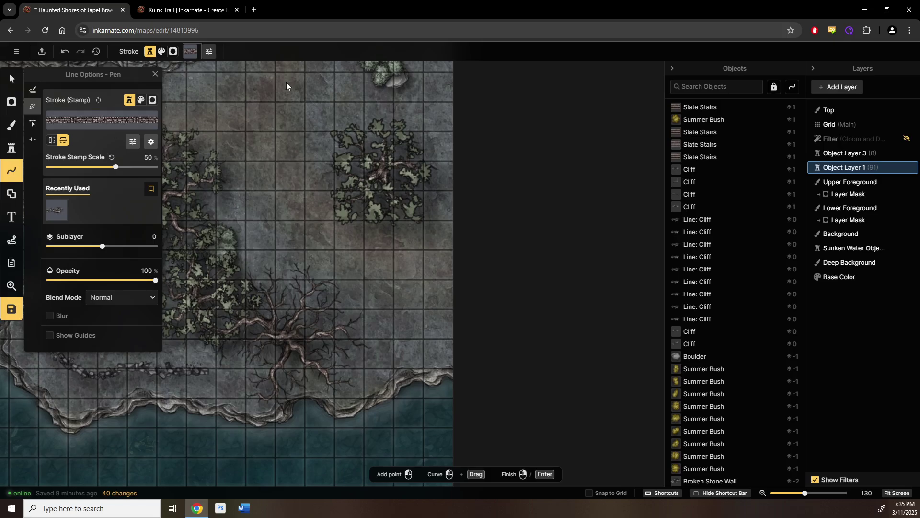
# - Search the path catalog for "stone wall" and choose the grey Core pack wall as the stroke
pyautogui.click(82, 126)
pyautogui.write('st l')
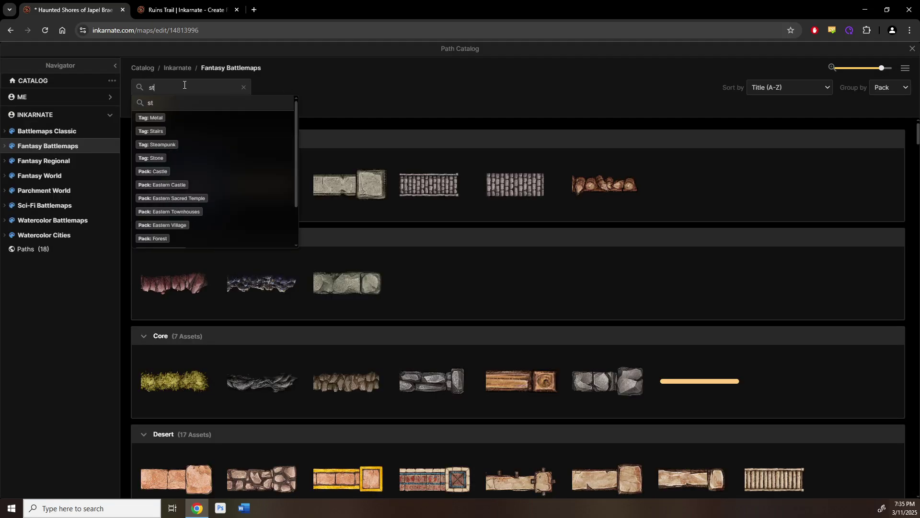
pyautogui.press('BackSpace')
pyautogui.press('BackSpace')
pyautogui.write('on')
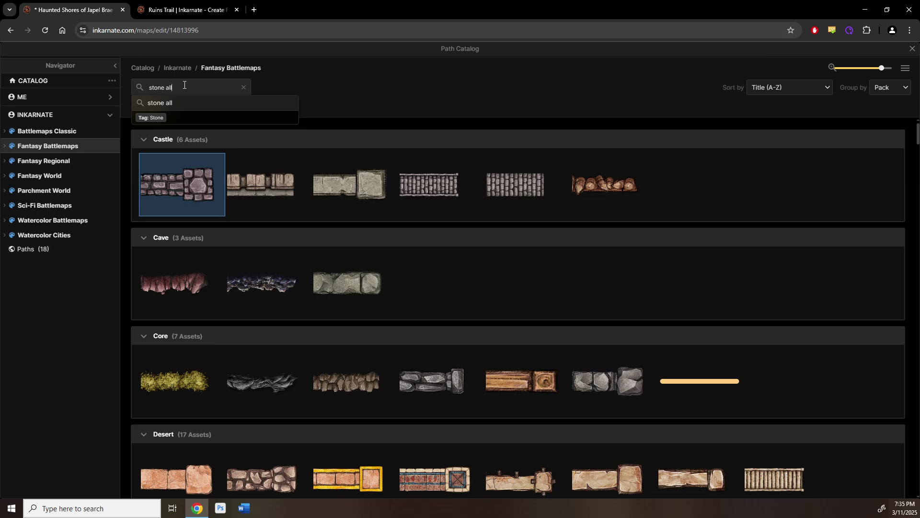
pyautogui.write('e wall')
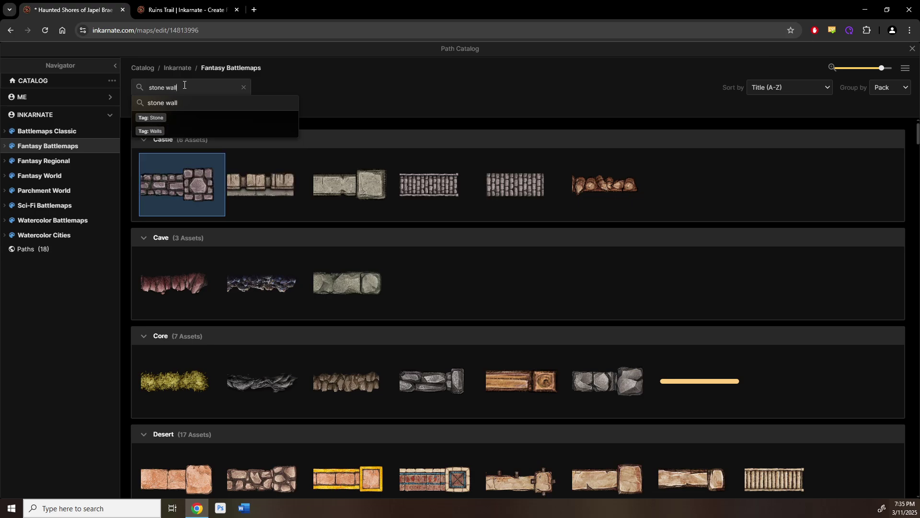
pyautogui.click(240, 122)
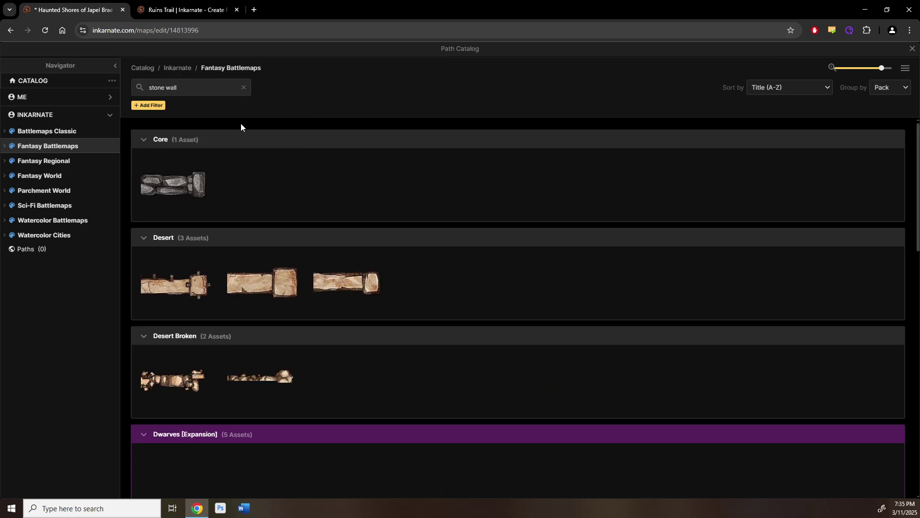
pyautogui.click(195, 188)
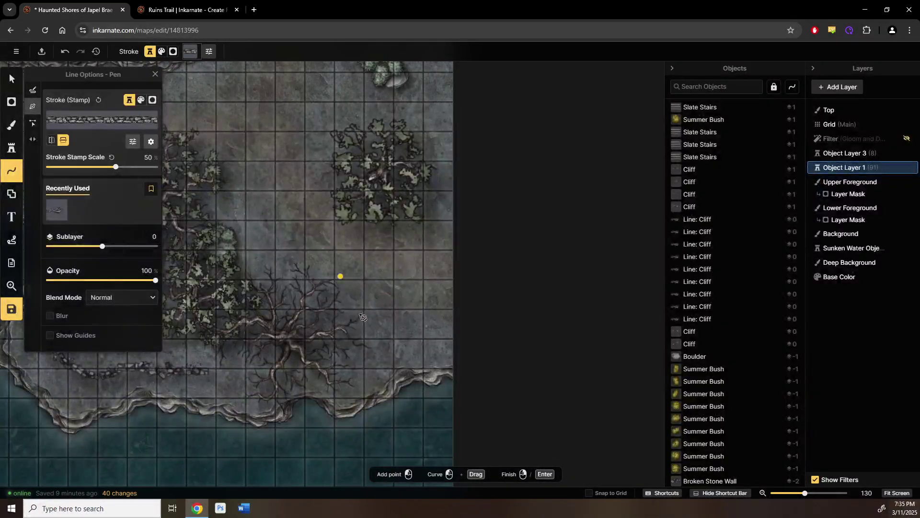
# - With grid snapping on, draw a U-shaped wall east of the bare tree, about two squares deep and seven wide, past the map edge
pyautogui.click(33, 124)
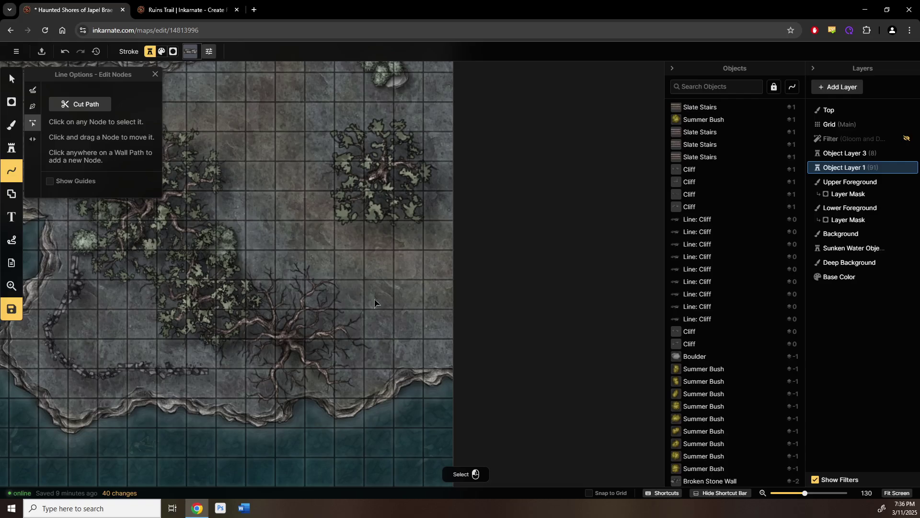
pyautogui.hscroll(3, 345, 297)
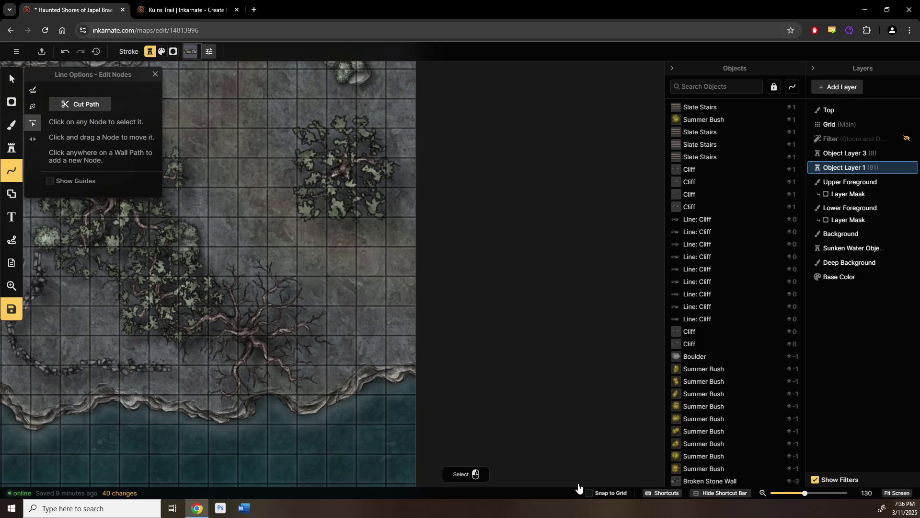
pyautogui.click(588, 493)
pyautogui.click(32, 105)
pyautogui.click(297, 292)
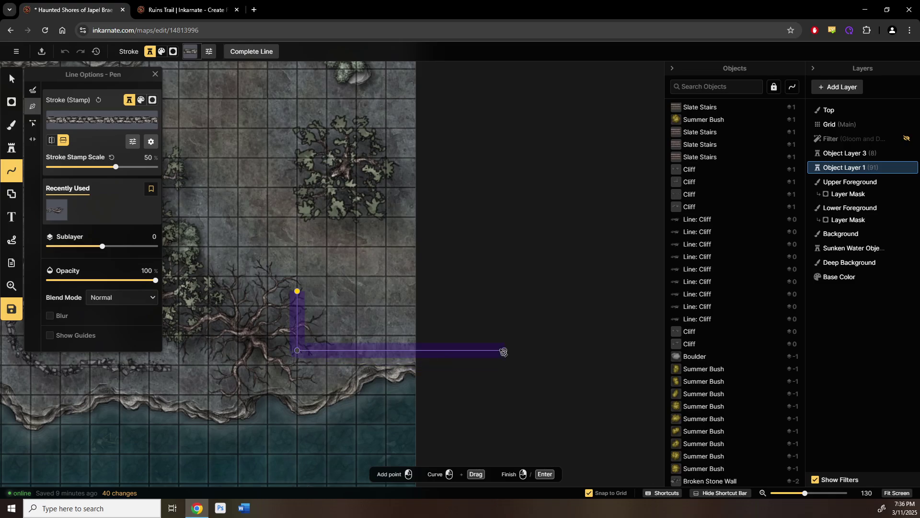
pyautogui.click(503, 351)
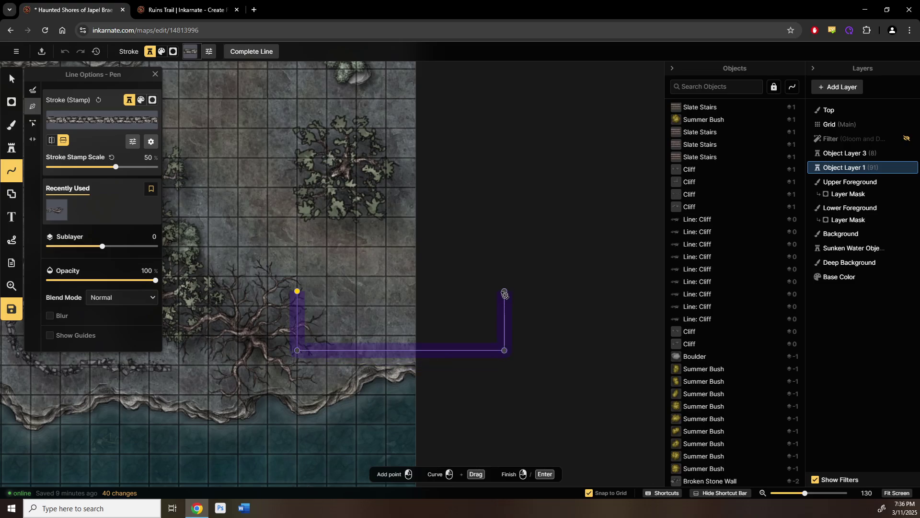
pyautogui.rightClick(504, 294)
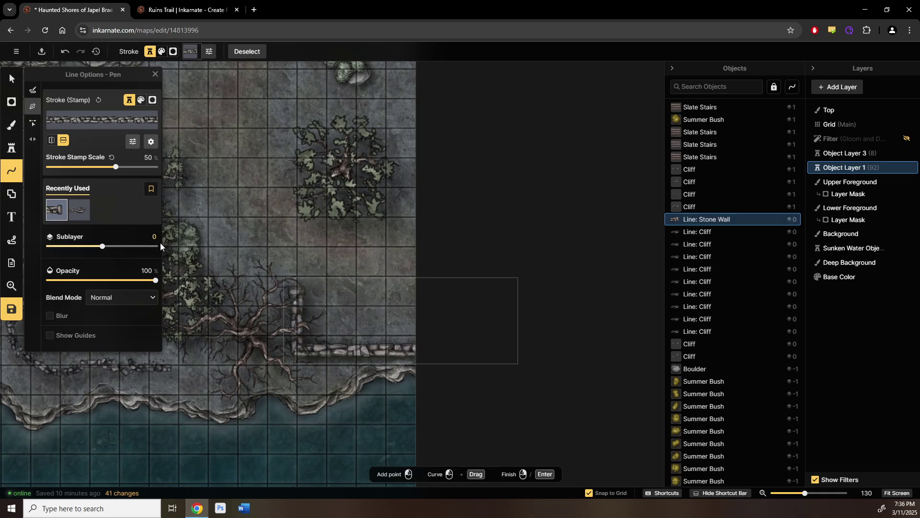
# - Set the new wall's stroke stamp scale to 30% and its colour to hue -60, saturation 65 and brightness 67
pyautogui.moveTo(115, 167)
pyautogui.mouseDown()
pyautogui.moveTo(85, 168)
pyautogui.moveTo(108, 167)
pyautogui.mouseUp()
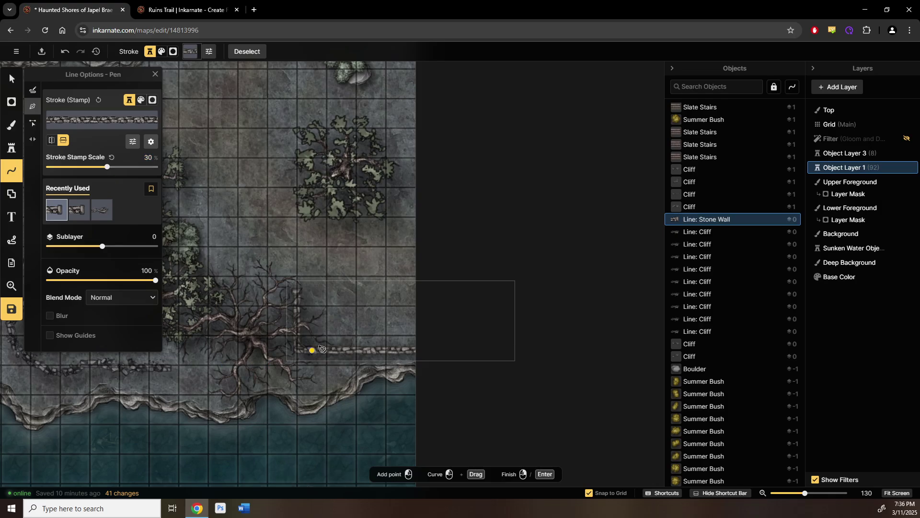
pyautogui.scroll(1, 321, 355)
pyautogui.scroll(4, 321, 355)
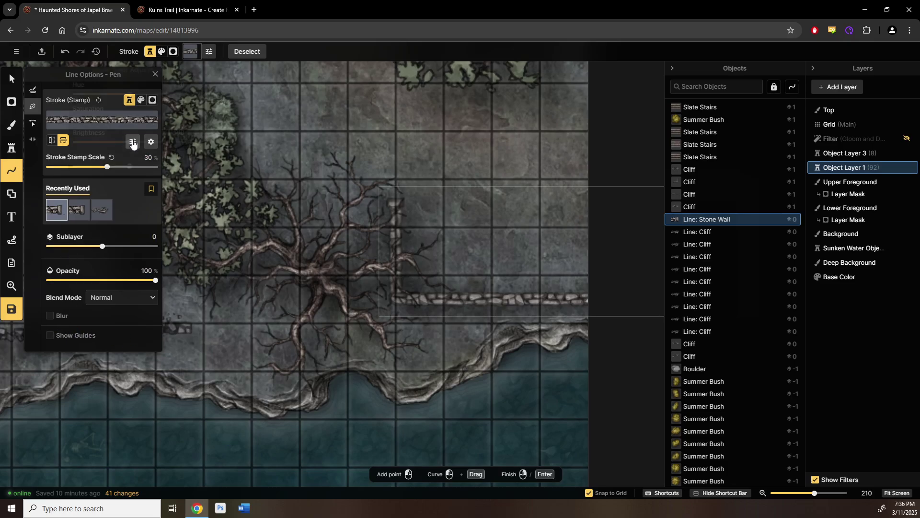
pyautogui.click(133, 141)
pyautogui.moveTo(106, 95); pyautogui.dragTo(115, 140)
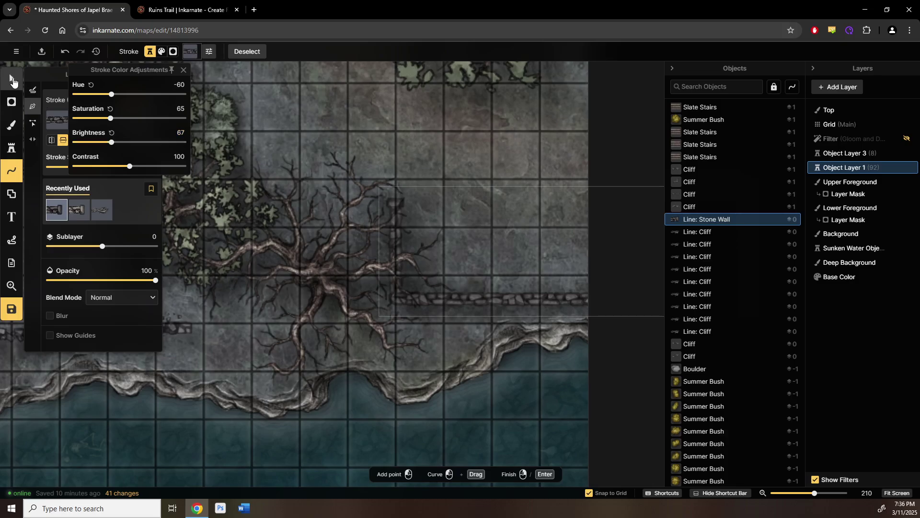
pyautogui.click(10, 73)
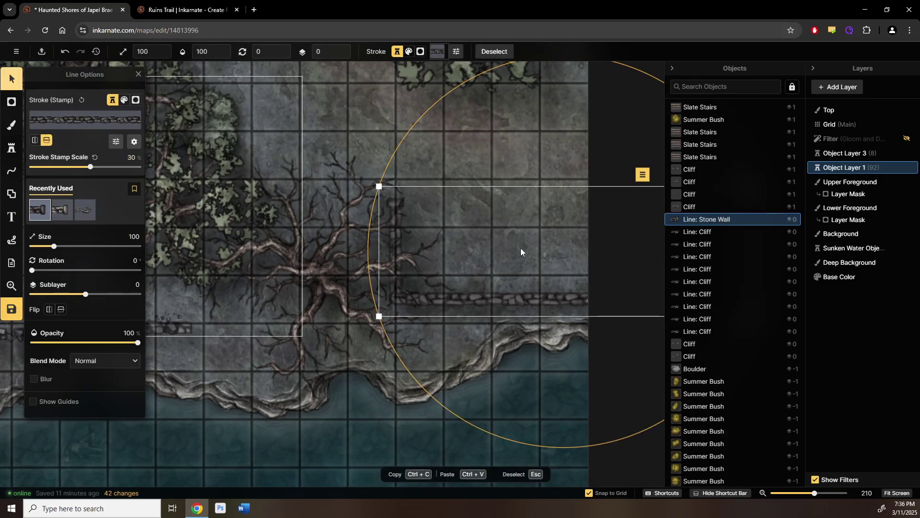
# - Examine how the new stone wall fits with the bare tree, cliffs and surrounding eastern shore
pyautogui.moveTo(519, 250); pyautogui.dragTo(411, 319)
pyautogui.scroll(-2, 351, 268)
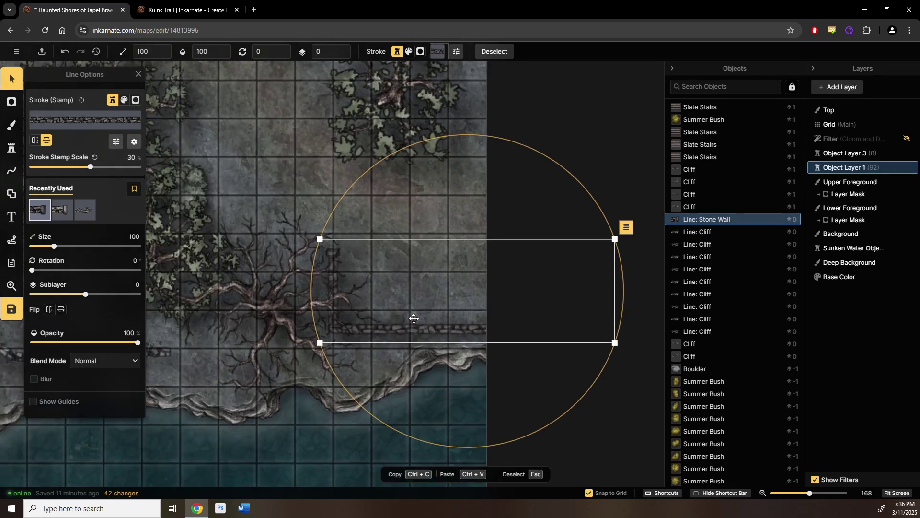
pyautogui.moveTo(386, 284); pyautogui.dragTo(359, 321)
pyautogui.scroll(-3, 358, 320)
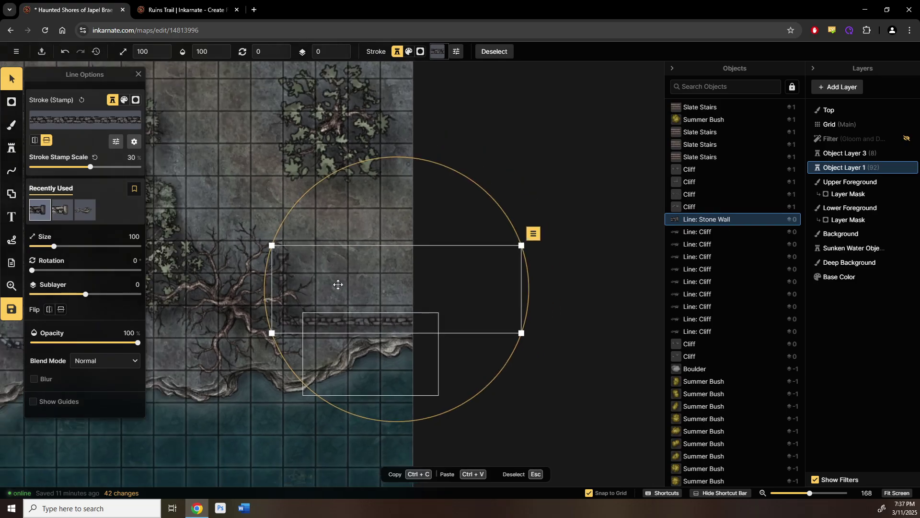
pyautogui.moveTo(333, 222); pyautogui.dragTo(365, 324)
pyautogui.moveTo(385, 382); pyautogui.dragTo(353, 310)
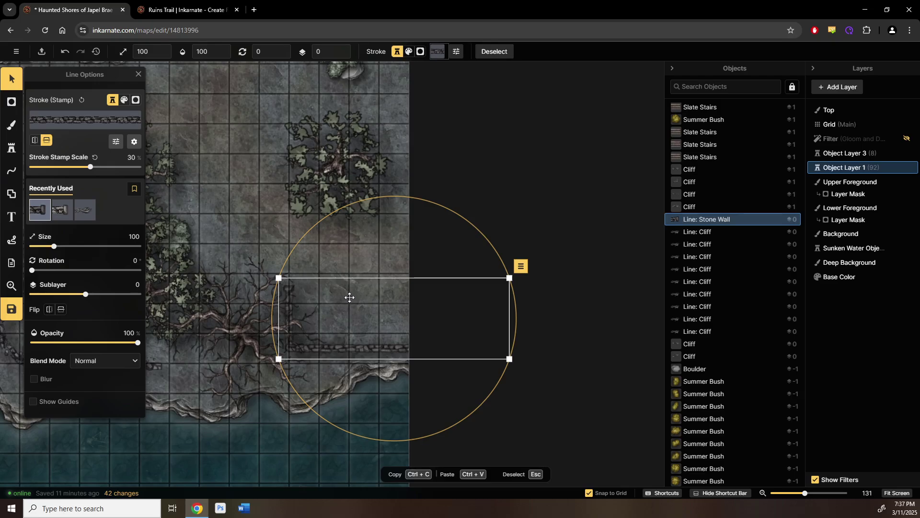
pyautogui.moveTo(305, 281); pyautogui.dragTo(640, 281)
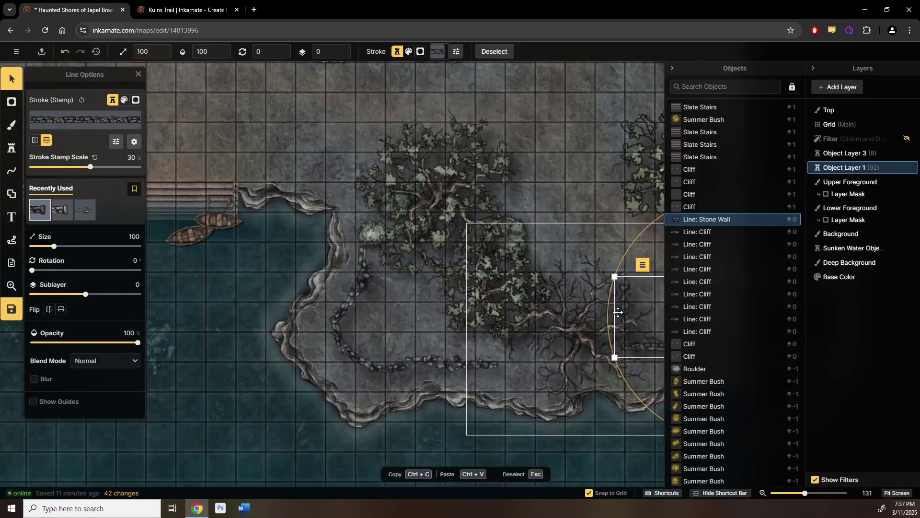
pyautogui.scroll(-3, 572, 325)
pyautogui.moveTo(571, 322); pyautogui.dragTo(394, 308)
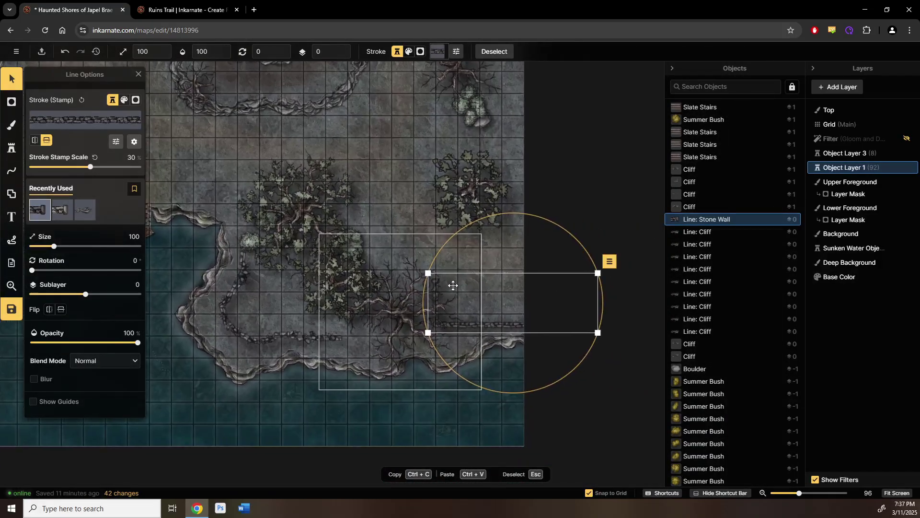
pyautogui.scroll(2, 453, 286)
pyautogui.scroll(2, 510, 282)
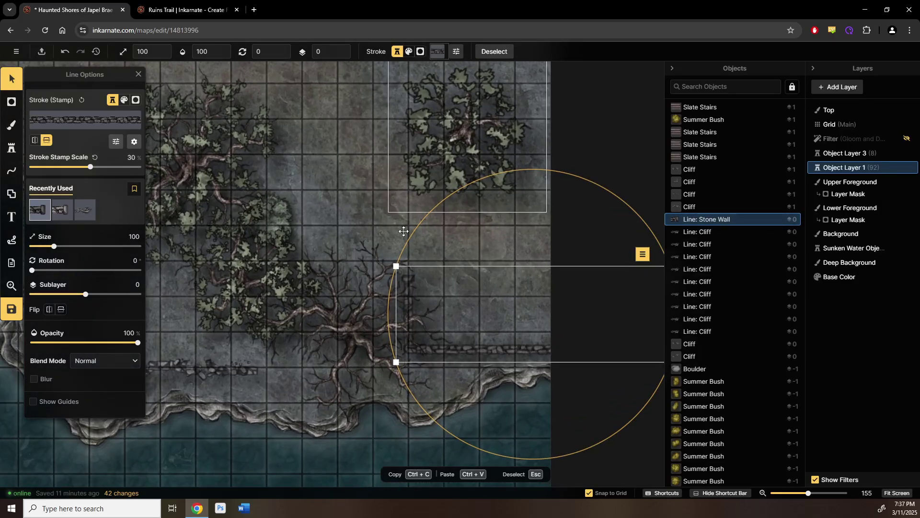
pyautogui.moveTo(499, 296); pyautogui.dragTo(525, 316)
pyautogui.scroll(-1, 363, 284)
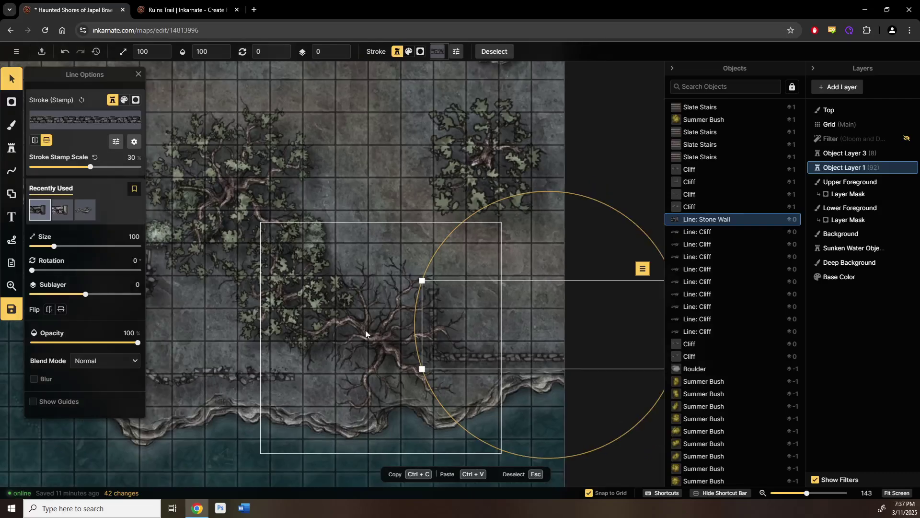
pyautogui.scroll(4, 508, 298)
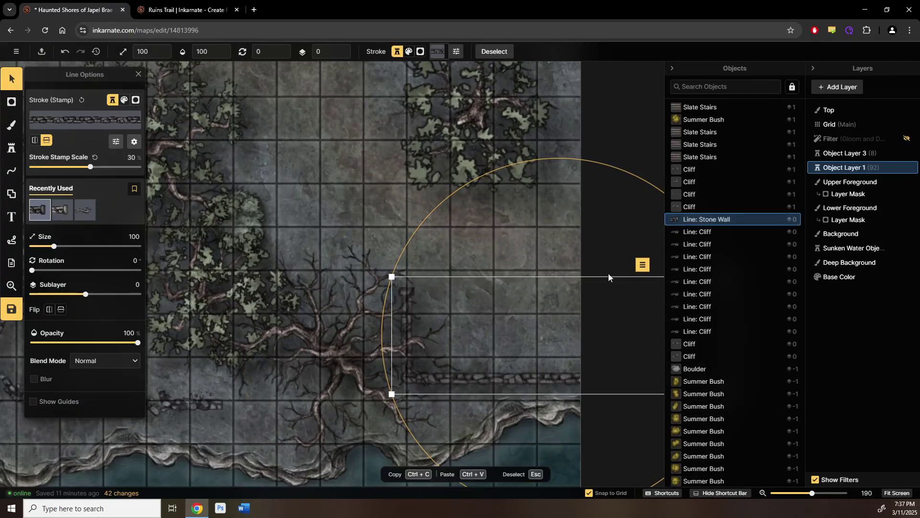
pyautogui.hscroll(3, 385, 305)
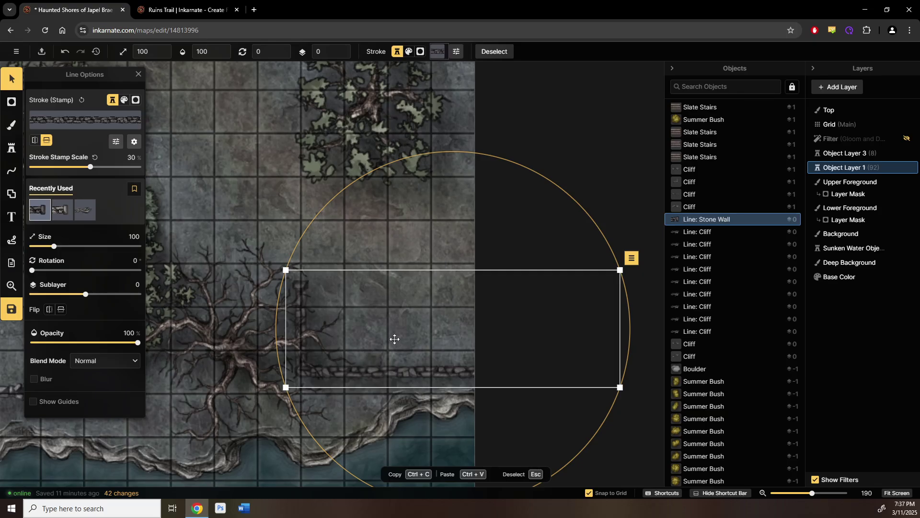
pyautogui.scroll(-5, 395, 338)
# - Survey the rest of the map, checking the dock area, the upper cliffs and the southwestern shore
pyautogui.moveTo(372, 332); pyautogui.dragTo(291, 188)
pyautogui.moveTo(292, 193); pyautogui.dragTo(657, 370)
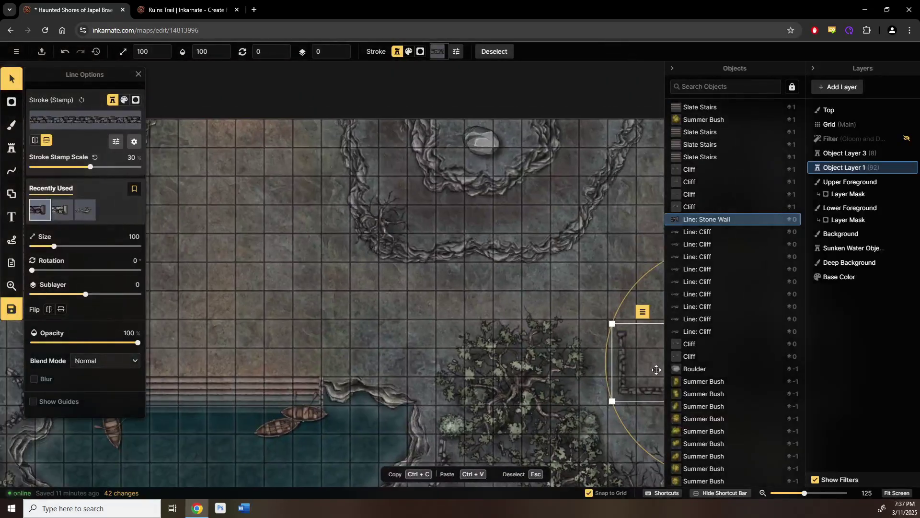
pyautogui.moveTo(242, 347); pyautogui.dragTo(542, 271)
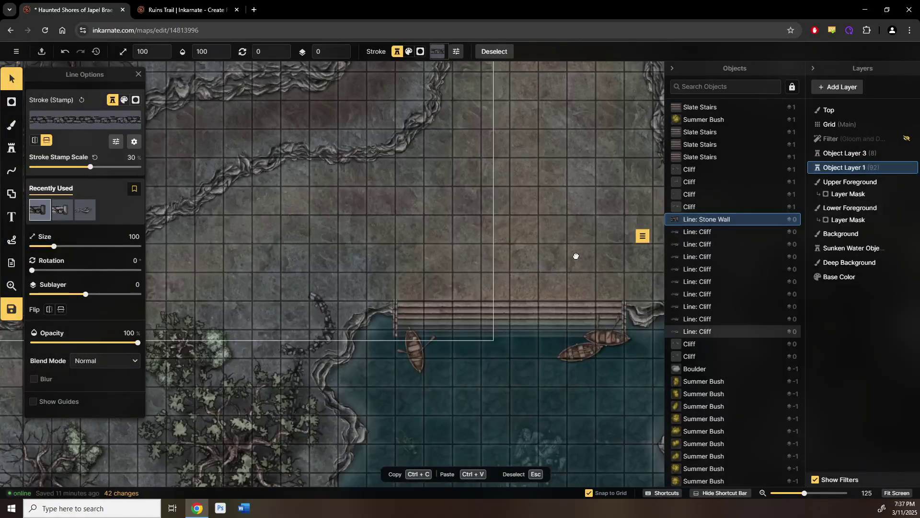
pyautogui.moveTo(269, 266); pyautogui.dragTo(520, 134)
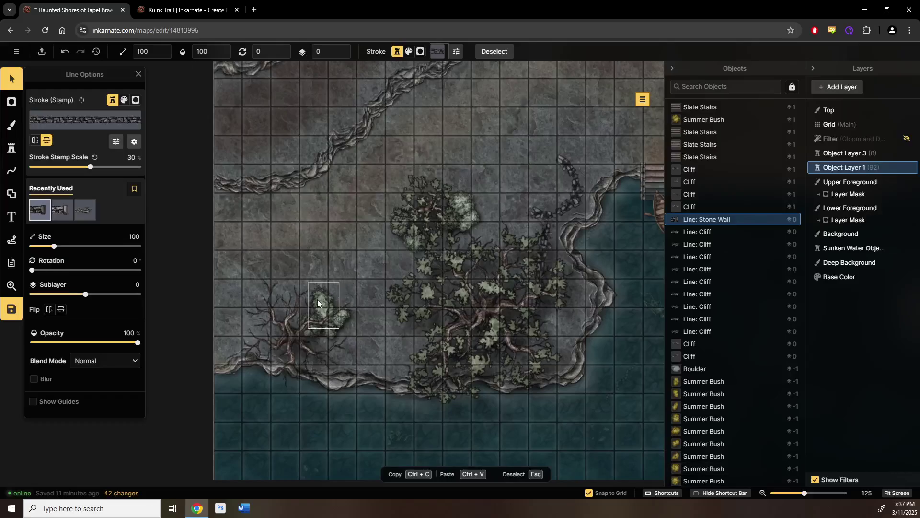
pyautogui.click(280, 320)
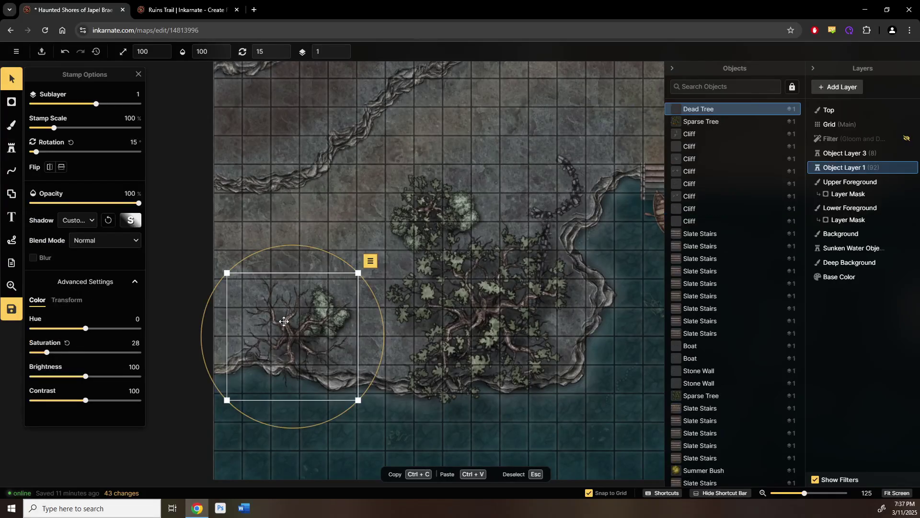
pyautogui.click(496, 154)
pyautogui.moveTo(514, 115); pyautogui.dragTo(339, 290)
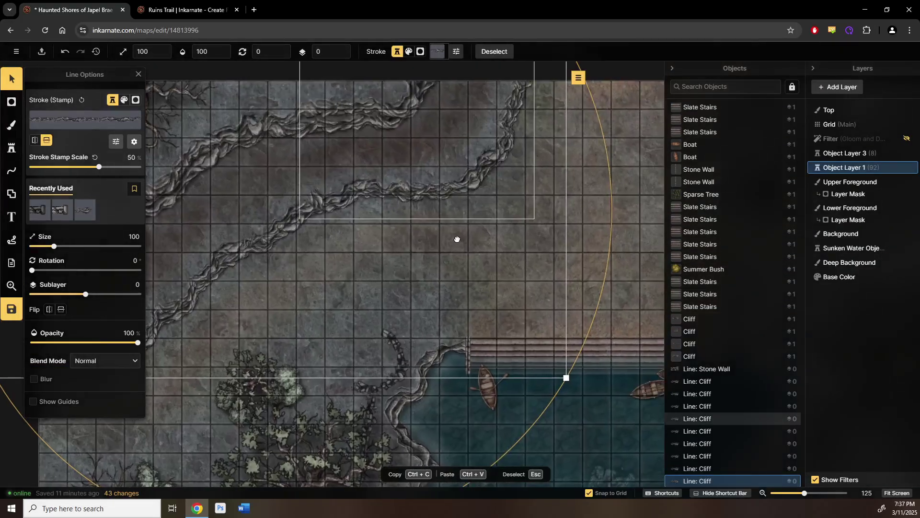
pyautogui.moveTo(505, 195); pyautogui.dragTo(373, 255)
pyautogui.moveTo(438, 313); pyautogui.dragTo(512, 234)
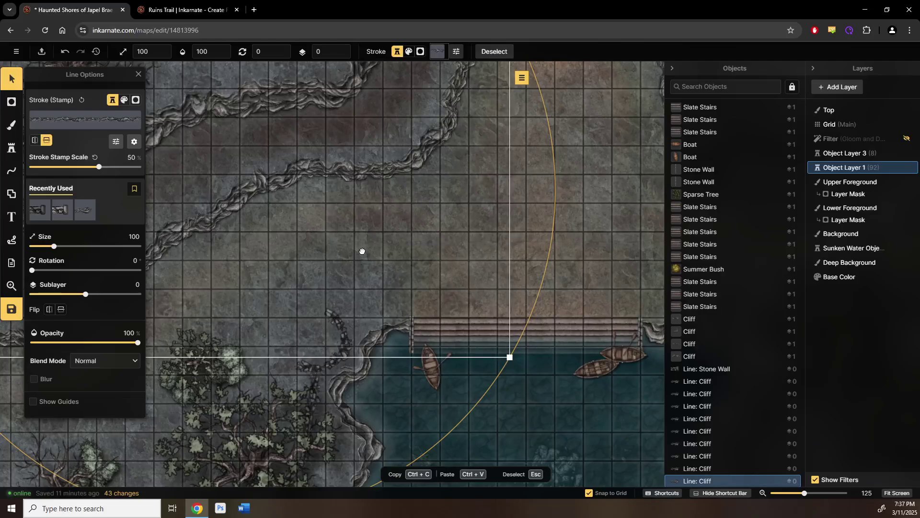
# - Search the Fantasy Battlemaps stamp catalog for "spider web"
pyautogui.moveTo(288, 294); pyautogui.dragTo(568, 113)
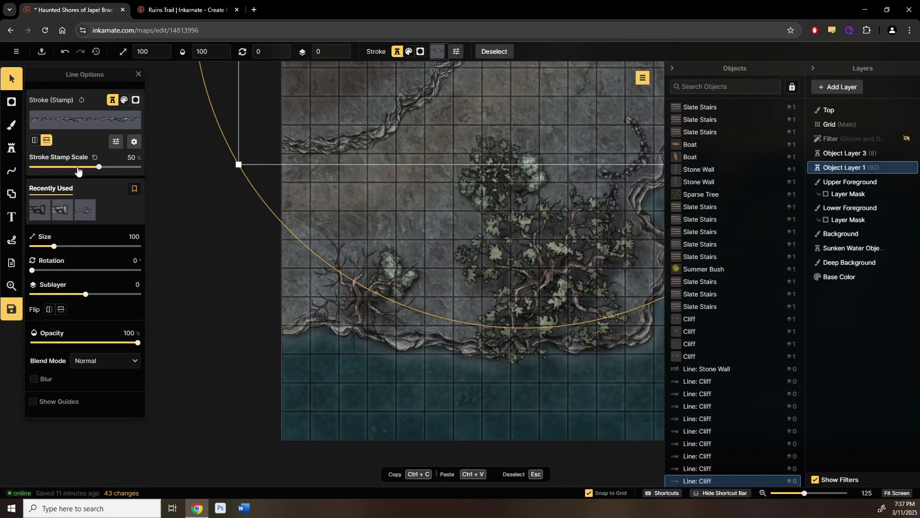
pyautogui.click(19, 149)
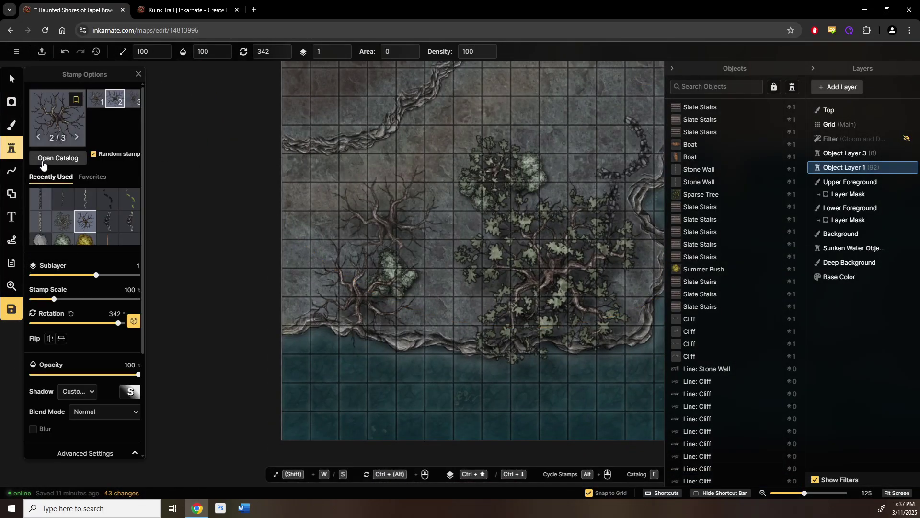
pyautogui.click(43, 158)
pyautogui.write('sider web')
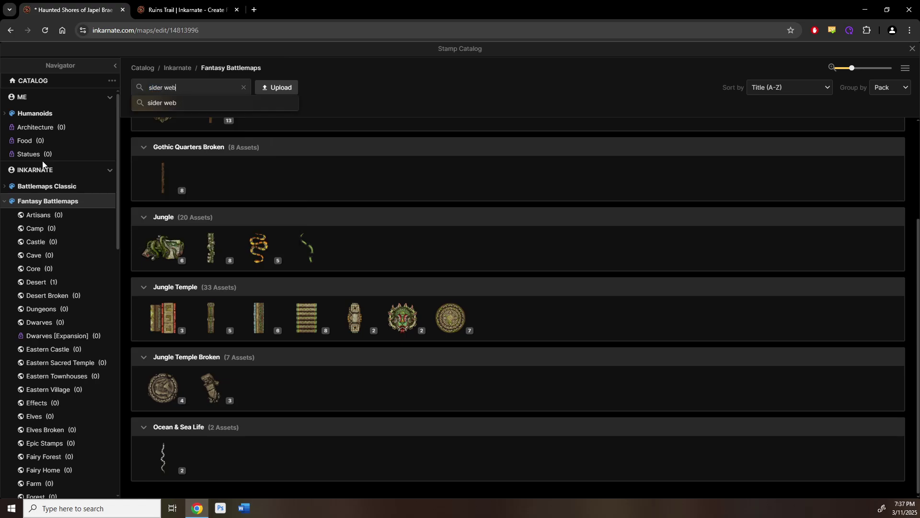
pyautogui.press('Return')
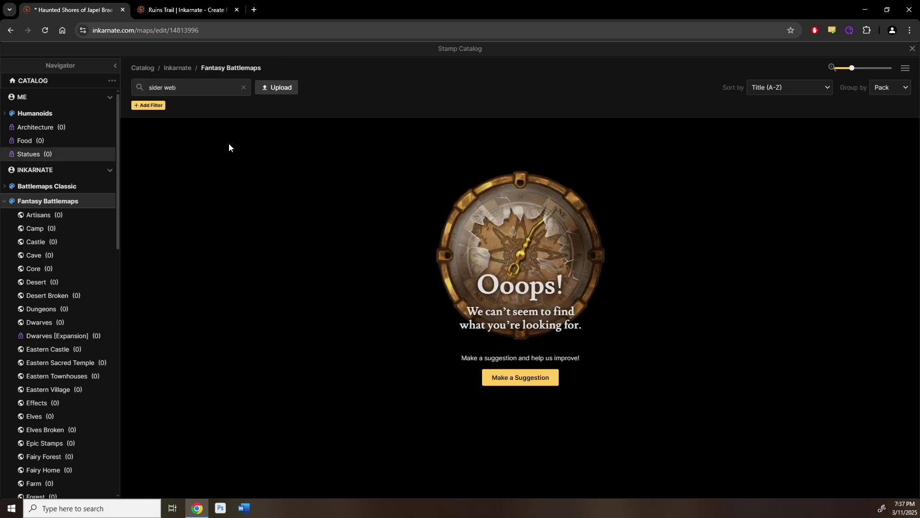
pyautogui.press('Left')
pyautogui.press('Left')
pyautogui.press('Left')
pyautogui.press('Left')
pyautogui.press('Left')
pyautogui.press('Left')
pyautogui.press('Left')
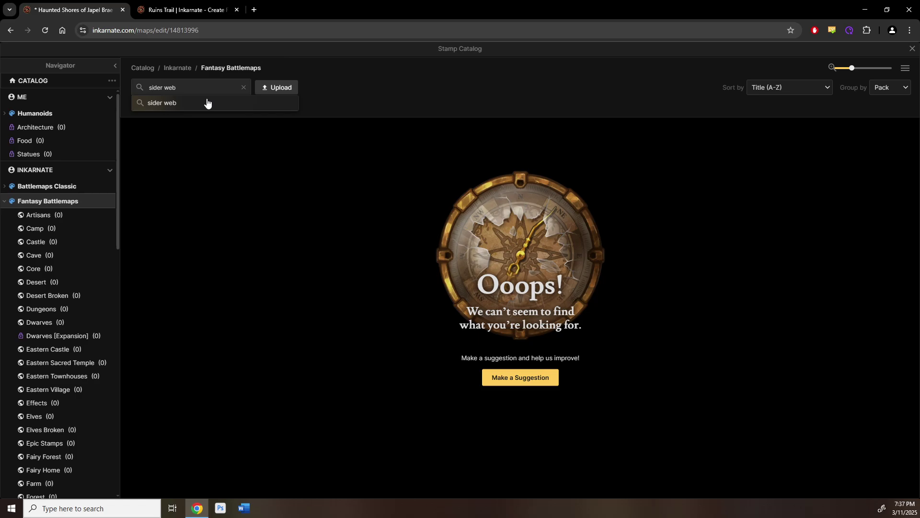
pyautogui.write('p')
pyautogui.press('Return')
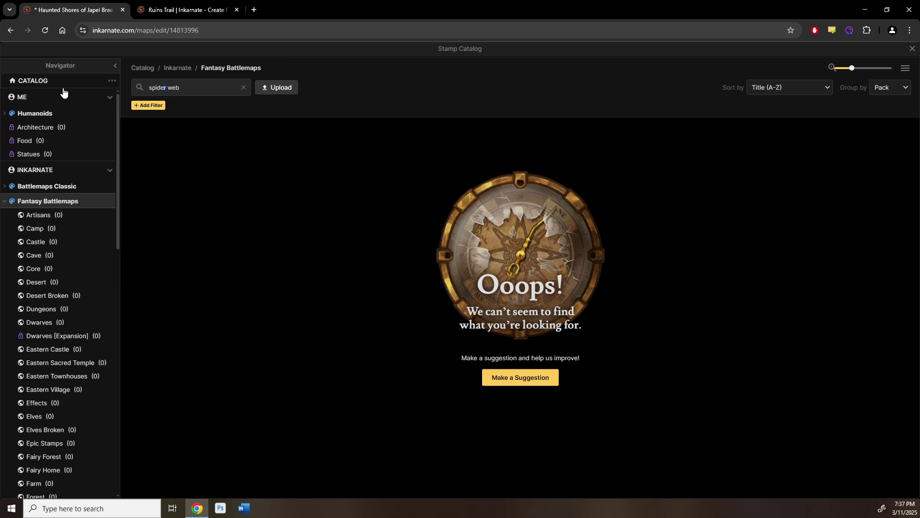
# - Shorten the catalog search to "web" and choose the cobweb stamp from the Dungeons pack
pyautogui.hotkey('ctrl', 'shift', 'Left')
pyautogui.press('BackSpace')
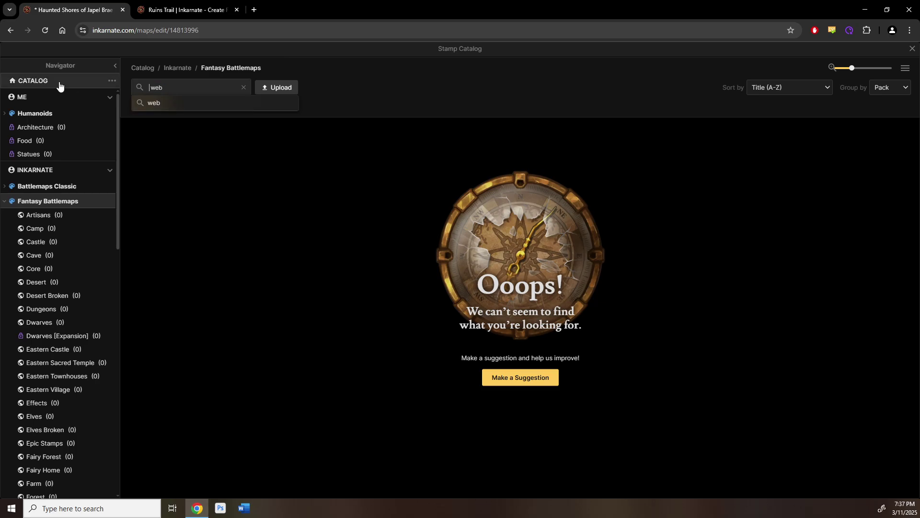
pyautogui.press('Return')
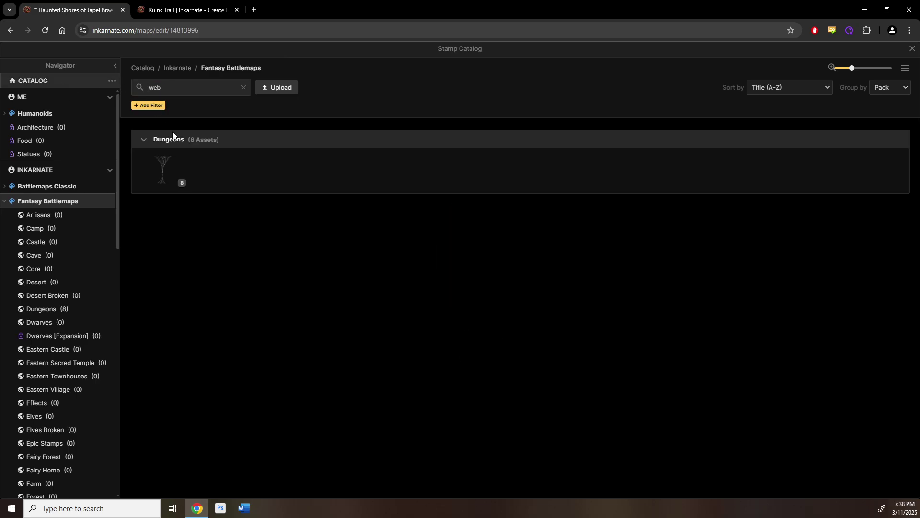
pyautogui.click(166, 178)
# - With grid snapping off, place a cobweb rotated 72° between the southwestern dead tree's bush and the large sparse tree
pyautogui.scroll(3, 432, 310)
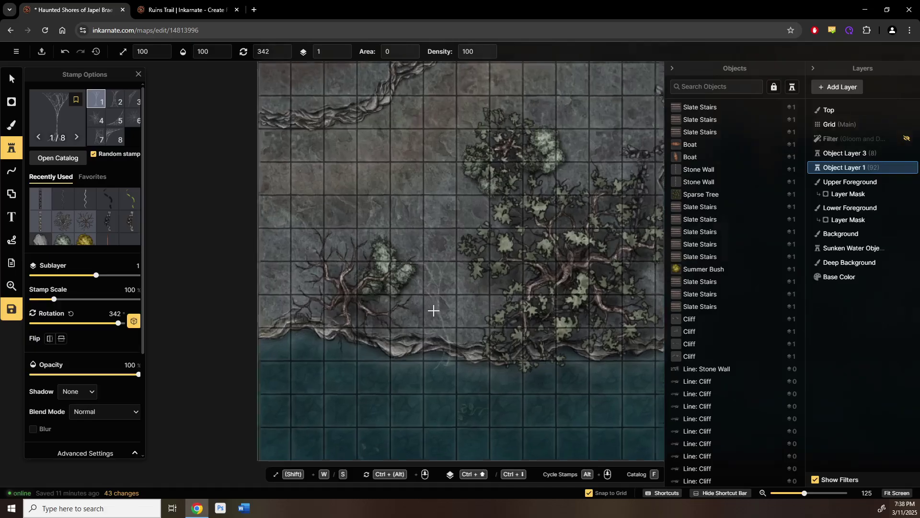
pyautogui.scroll(3, 434, 310)
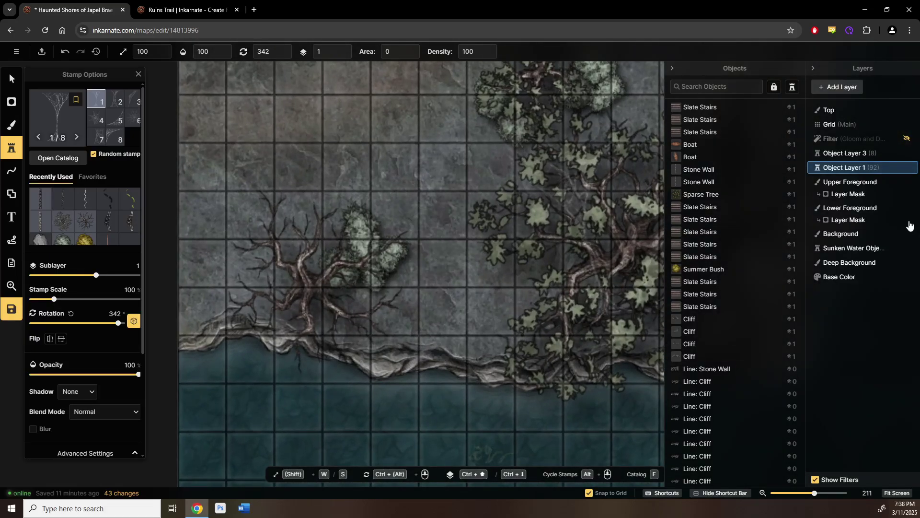
pyautogui.scroll(6, 434, 239)
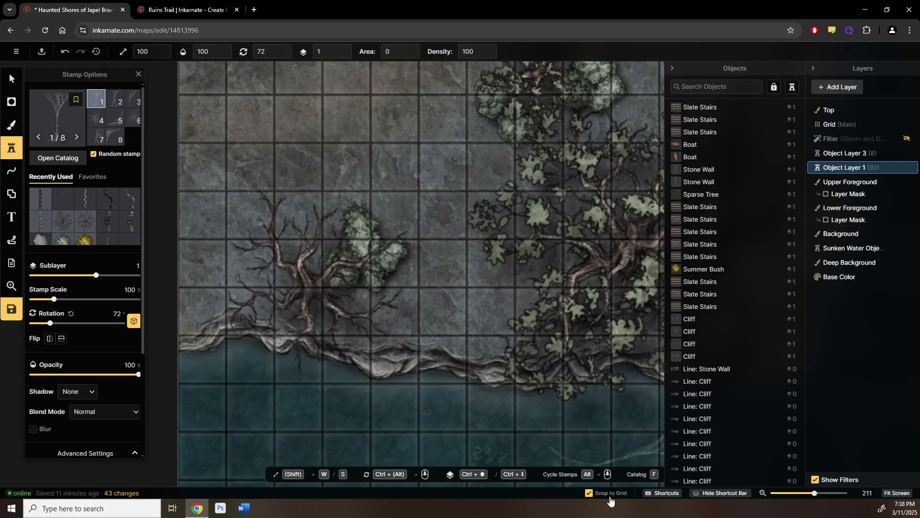
pyautogui.press('g')
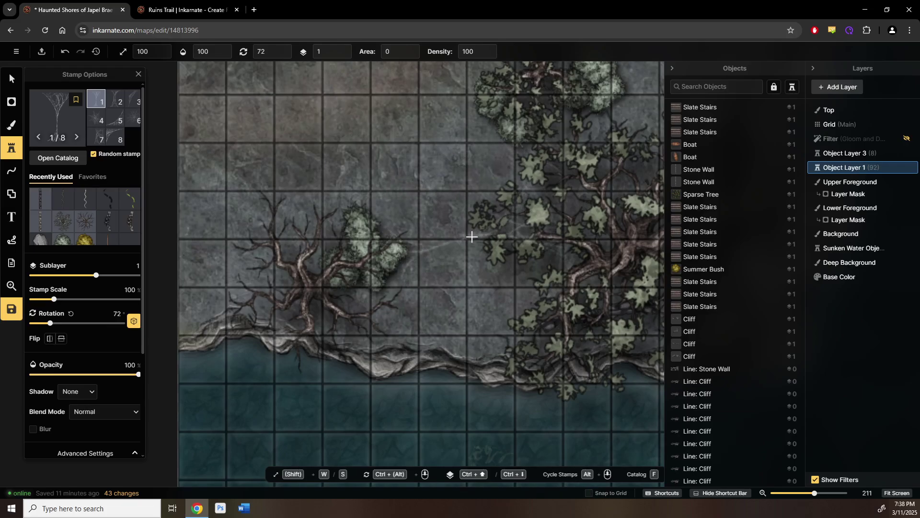
pyautogui.click(472, 239)
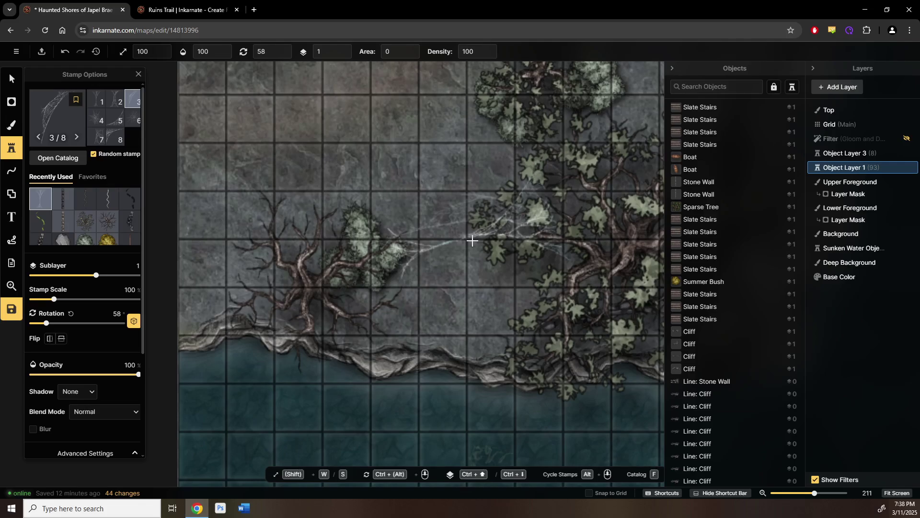
# - Place a second cobweb, rotated 58°, between the smaller leafy tree and the large sparse tree south of it
pyautogui.moveTo(633, 282); pyautogui.dragTo(437, 371)
pyautogui.click(397, 228)
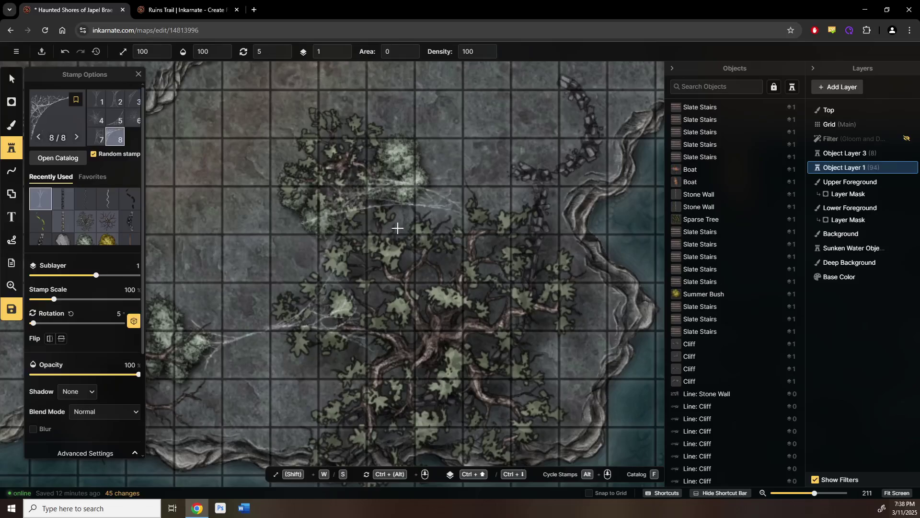
pyautogui.scroll(-3, 398, 228)
pyautogui.click(363, 223)
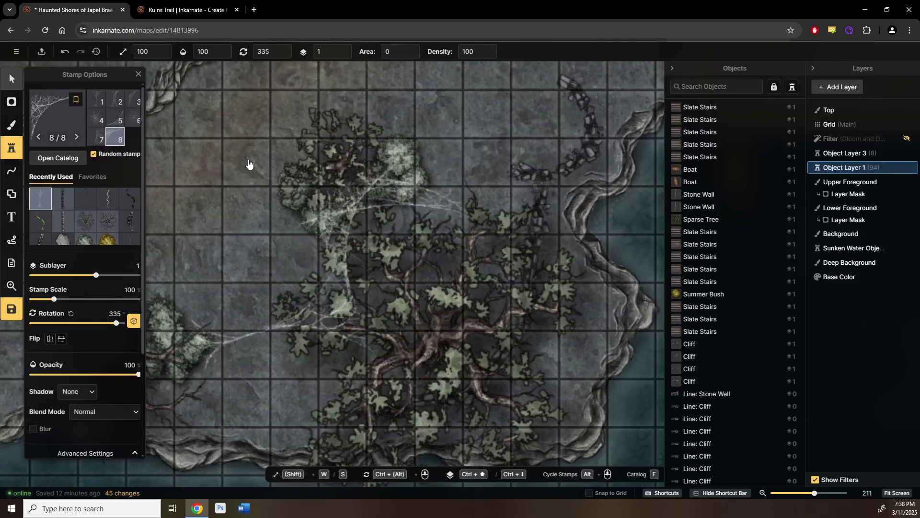
# - Move the second cobweb slightly south and rotate it to 13° so it spans the two leafy trees
pyautogui.click(12, 79)
pyautogui.click(428, 194)
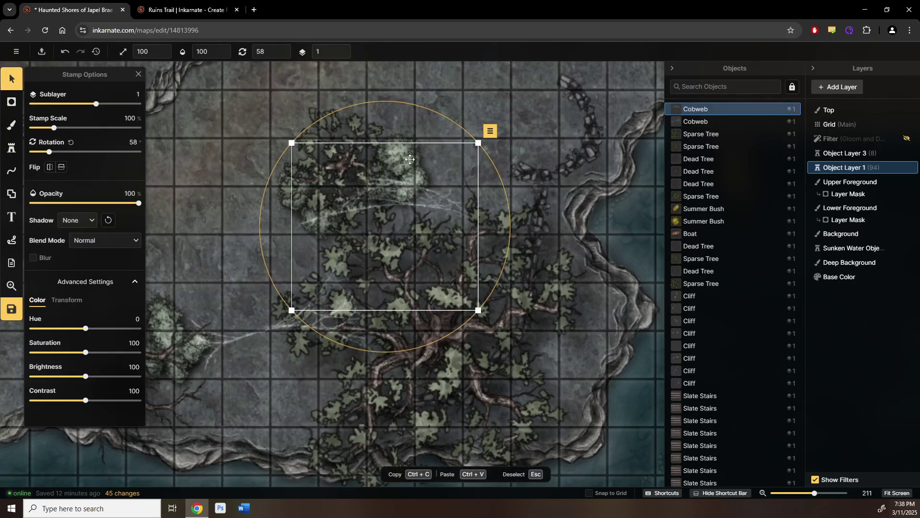
pyautogui.moveTo(410, 159); pyautogui.dragTo(409, 183)
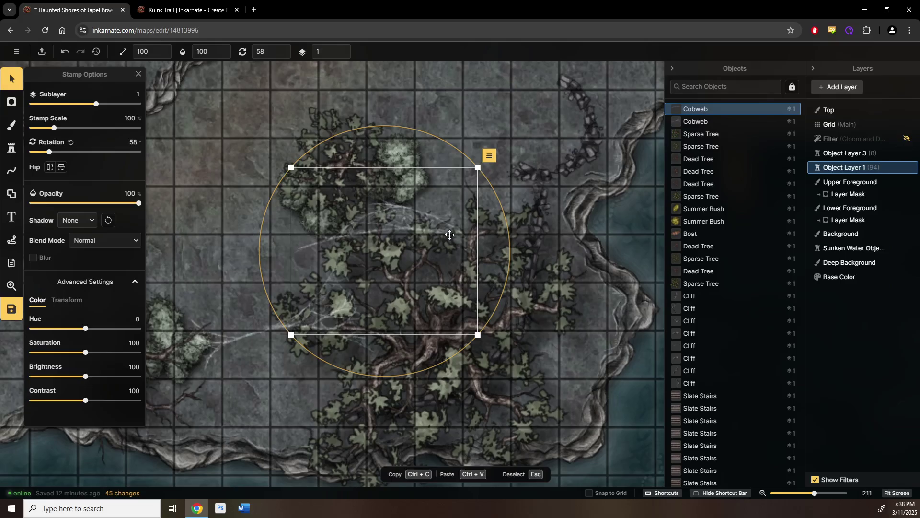
pyautogui.scroll(-5, 449, 234)
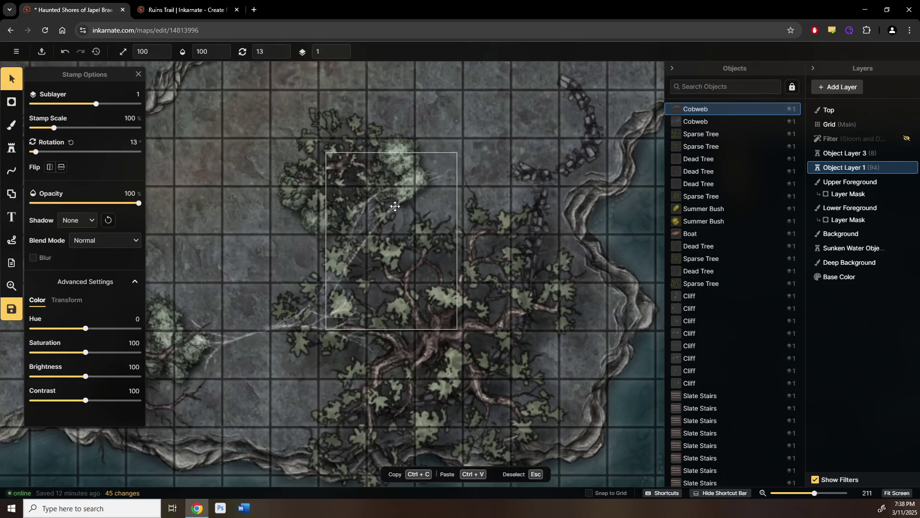
# - Place a third cobweb, rotated 335°, over the large sparse tree's eastern branches and the ground beside the cliff
pyautogui.hscroll(5, 270, 244)
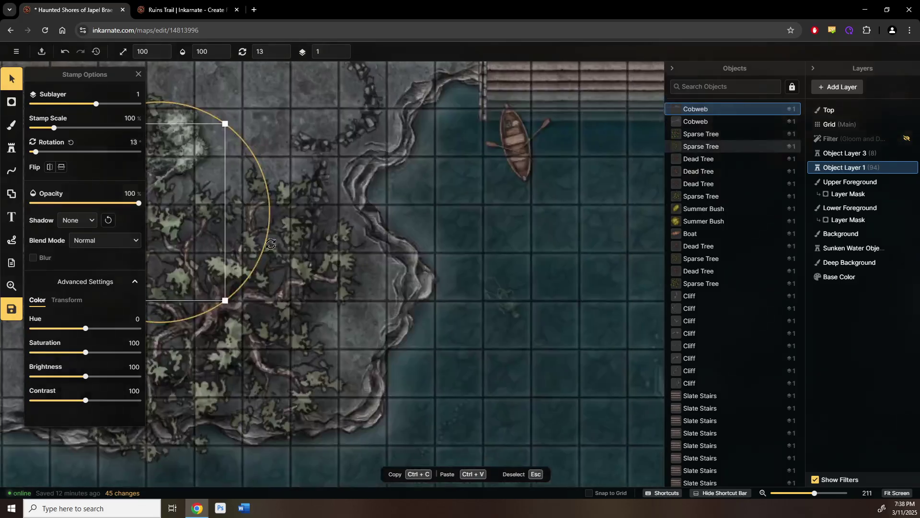
pyautogui.press('Escape')
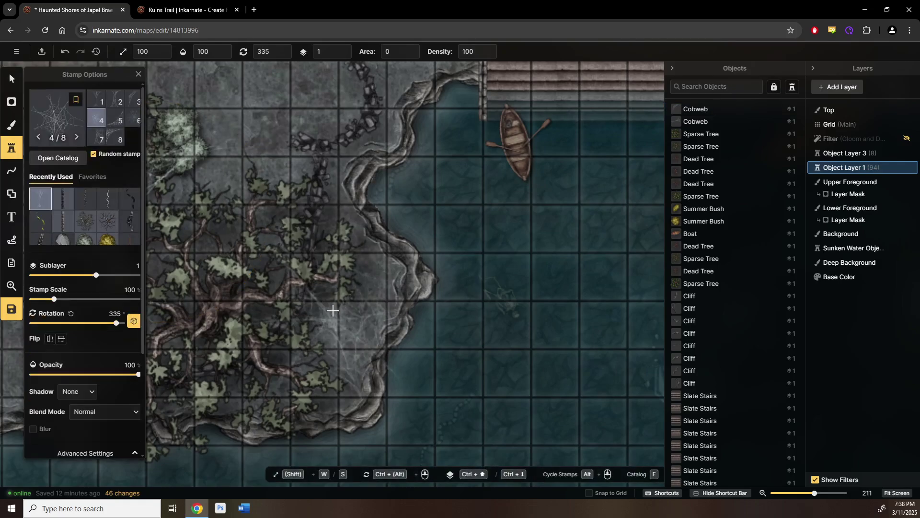
pyautogui.click(313, 325)
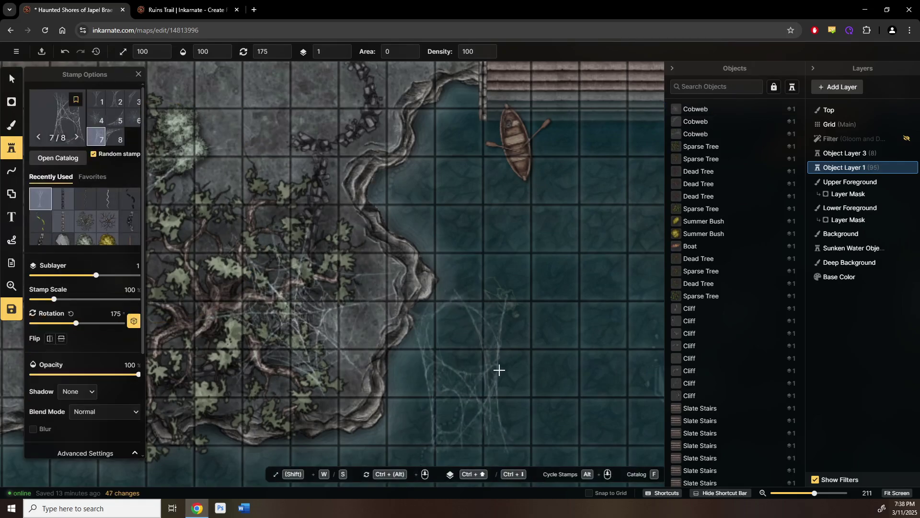
# - Set the third cobweb's sublayer to -1
pyautogui.click(15, 79)
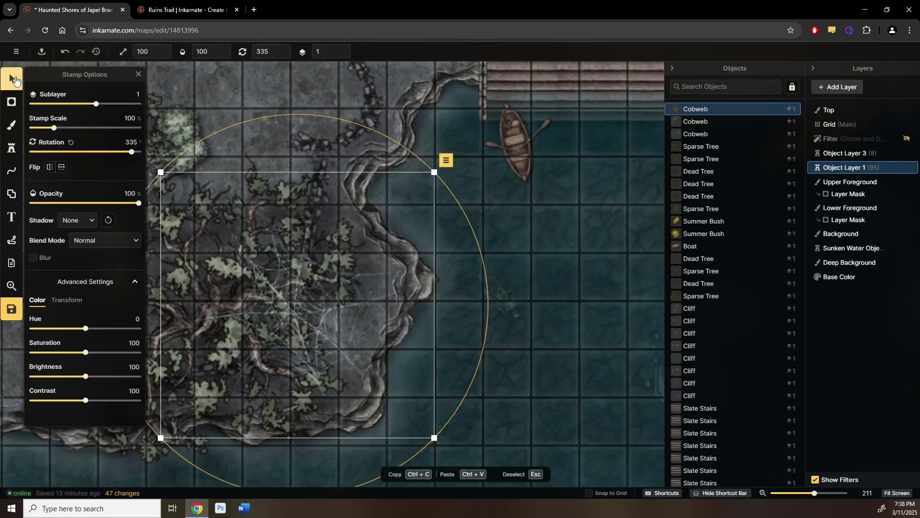
pyautogui.hotkey('ctrl', 'Down')
pyautogui.hotkey('ctrl', 'Down')
pyautogui.hotkey('ctrl', 'Down')
pyautogui.hotkey('ctrl', 'Down')
pyautogui.hotkey('ctrl', 'Up')
pyautogui.hotkey('ctrl', 'Up')
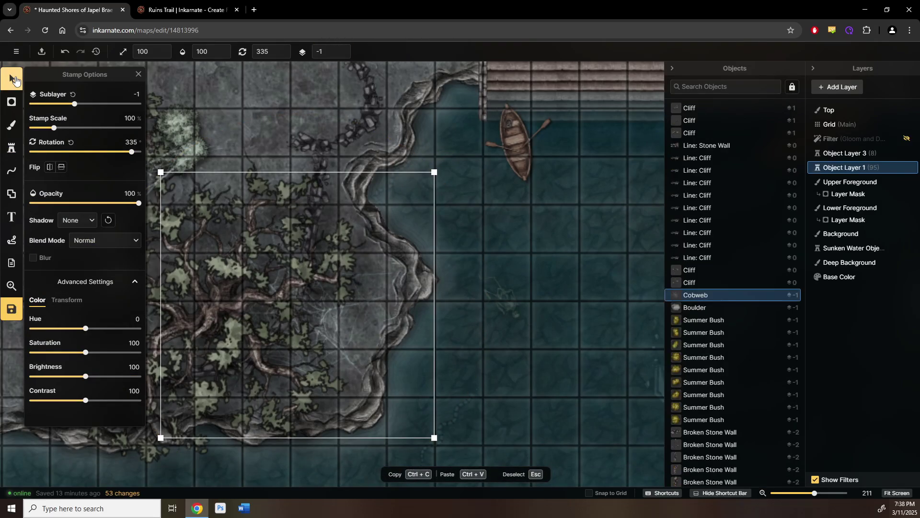
# - Set the sublayer of the cobweb between the dead tree's bush and the large sparse tree to 0
pyautogui.moveTo(158, 190); pyautogui.dragTo(574, 183)
pyautogui.click(482, 285)
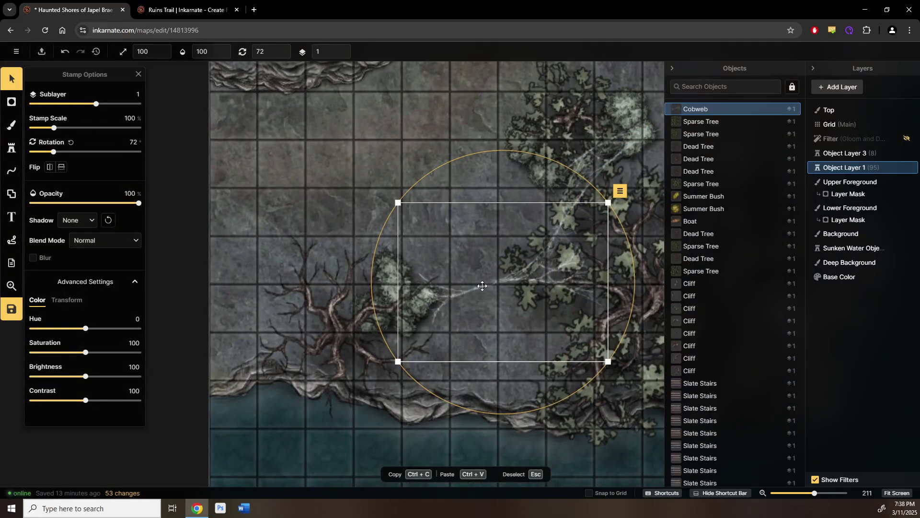
pyautogui.scroll(-1, 482, 285)
pyautogui.scroll(1, 482, 286)
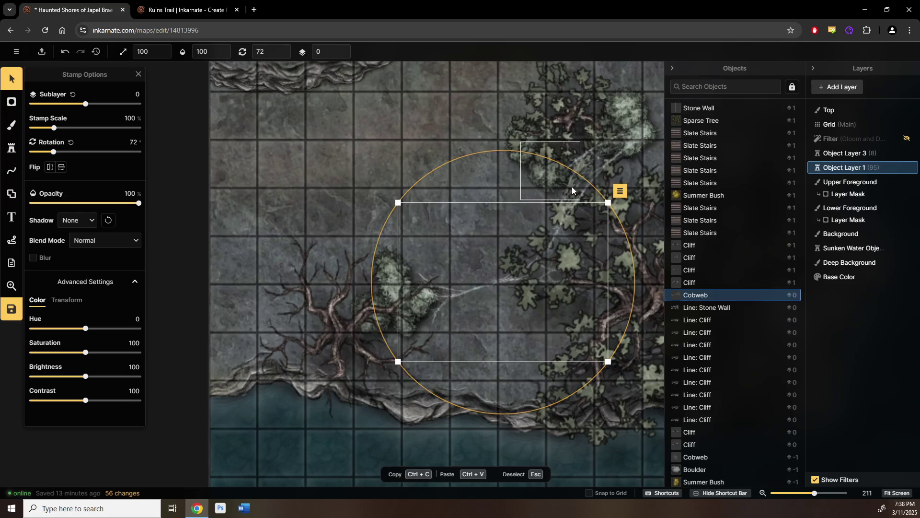
# - Set the sublayer of the cobweb between the two leafy trees to 0 and nudge it slightly south
pyautogui.click(602, 177)
pyautogui.moveTo(602, 177); pyautogui.dragTo(452, 201)
pyautogui.scroll(-1, 452, 202)
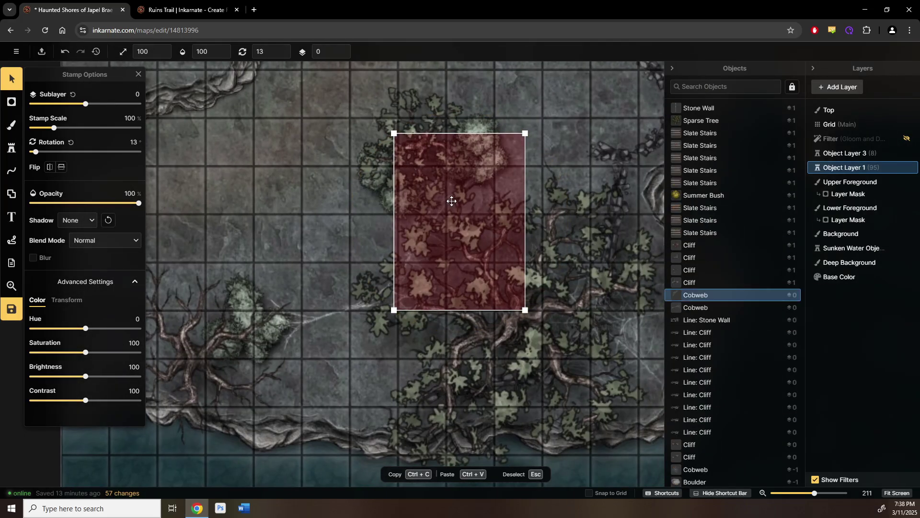
pyautogui.moveTo(452, 188)
pyautogui.mouseDown()
pyautogui.moveTo(467, 197)
pyautogui.moveTo(453, 200)
pyautogui.mouseUp()
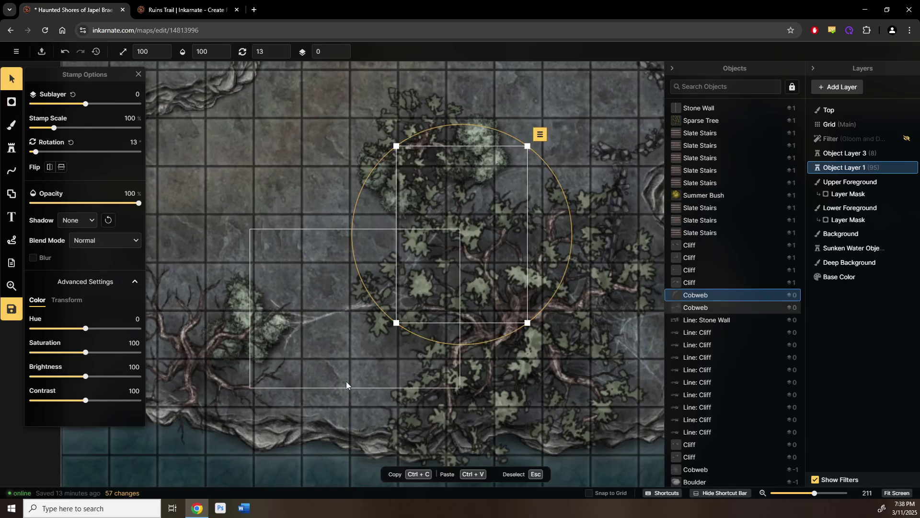
# - Move the U-shaped stone wall on the eastern shore about two squares west and two squares south
pyautogui.scroll(-5, 283, 311)
pyautogui.scroll(3, 499, 153)
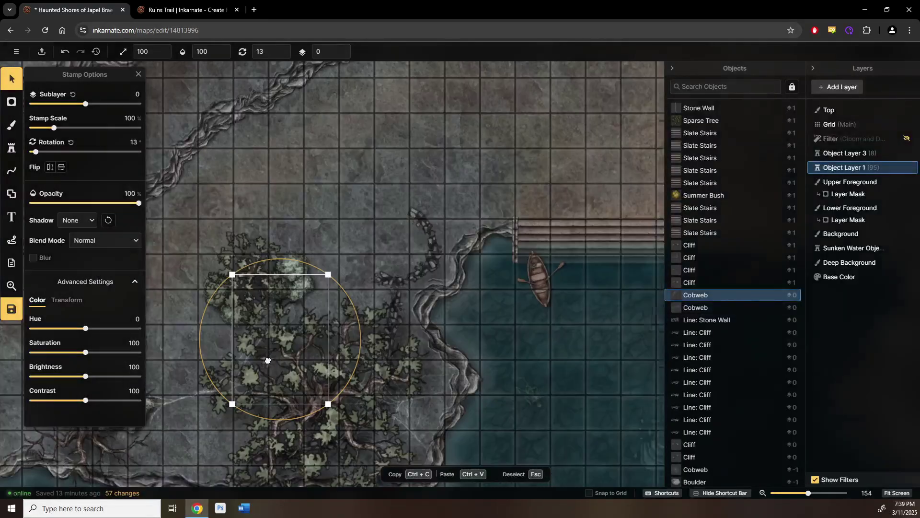
pyautogui.click(503, 144)
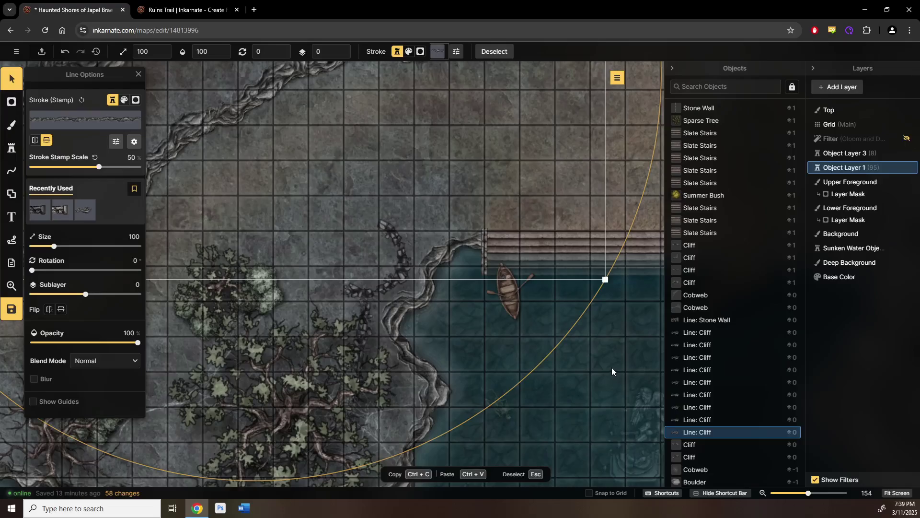
pyautogui.click(611, 367)
pyautogui.moveTo(565, 352); pyautogui.dragTo(520, 378)
pyautogui.moveTo(392, 256); pyautogui.dragTo(150, 316)
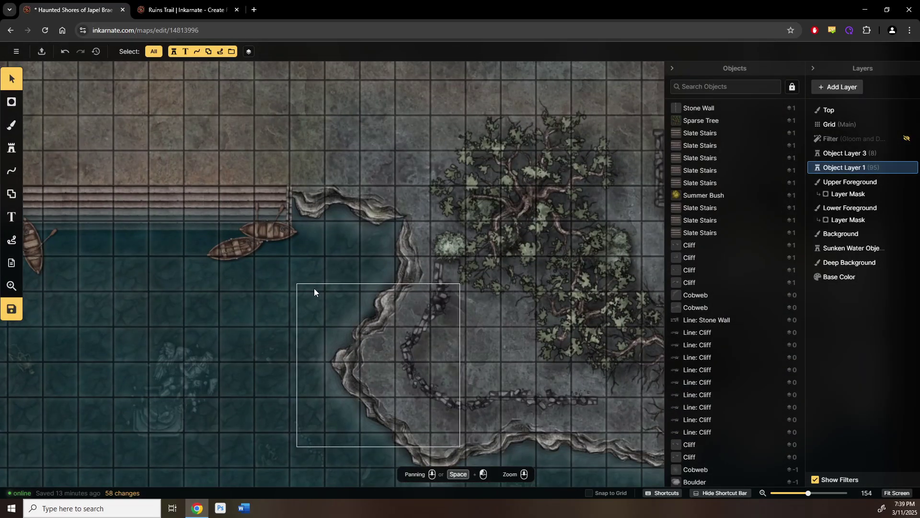
pyautogui.scroll(2, 287, 326)
pyautogui.scroll(-5, 493, 260)
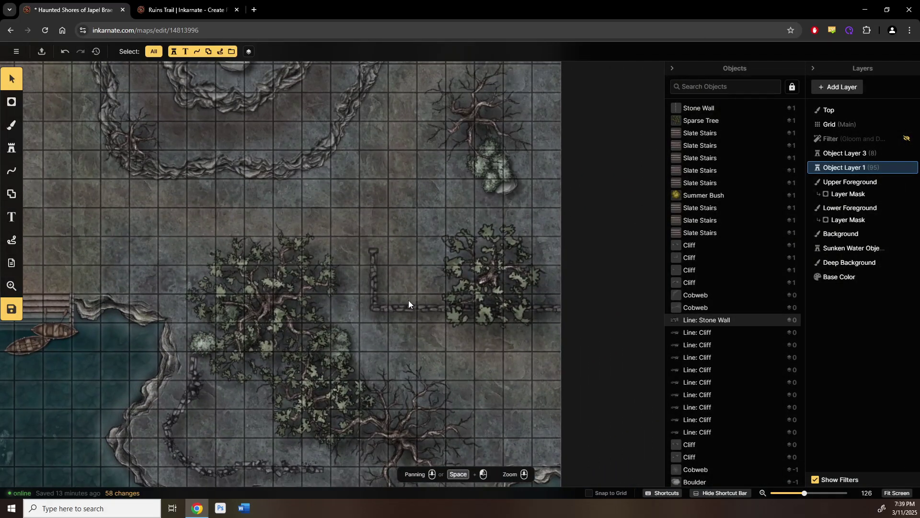
pyautogui.click(408, 300)
pyautogui.moveTo(409, 300); pyautogui.dragTo(205, 261)
pyautogui.moveTo(638, 288); pyautogui.dragTo(323, 290)
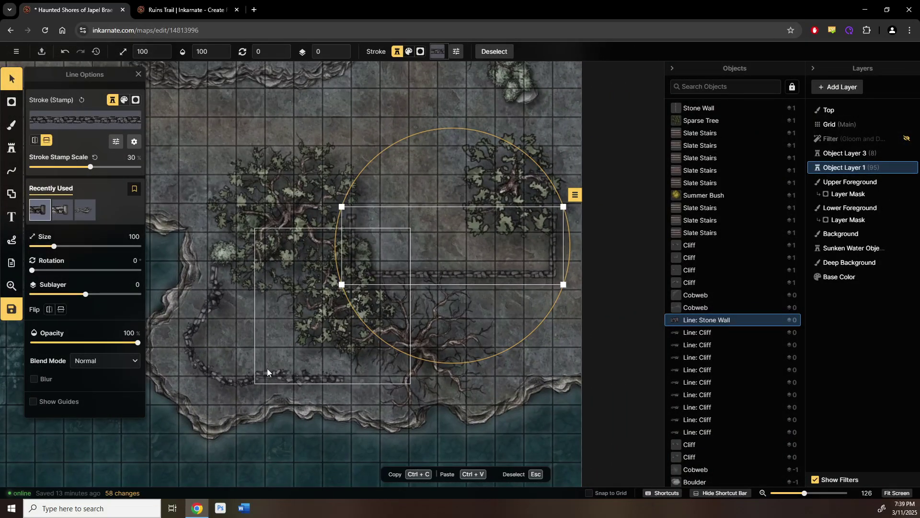
# - Delete the seven broken stone wall pieces curving along the headland below the leafy trees
pyautogui.click(288, 376)
pyautogui.press('Delete')
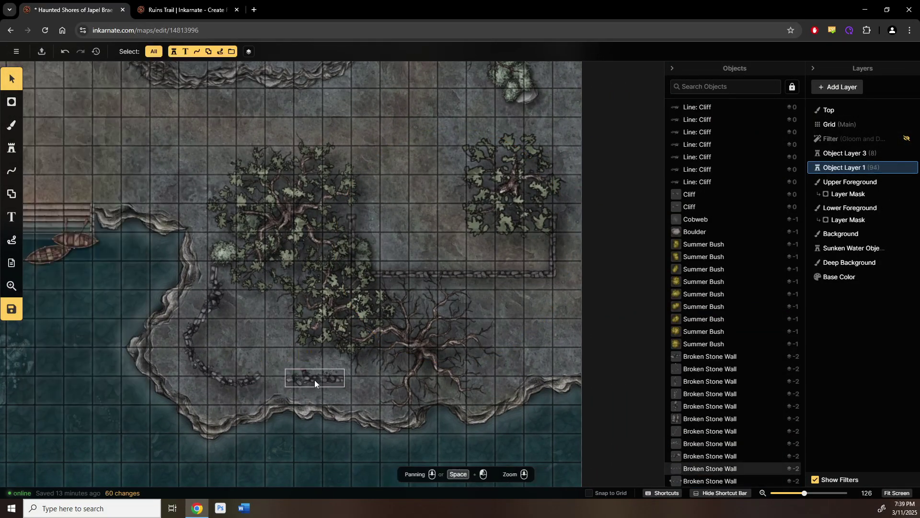
pyautogui.click(315, 379)
pyautogui.press('Delete')
pyautogui.click(235, 381)
pyautogui.press('Delete')
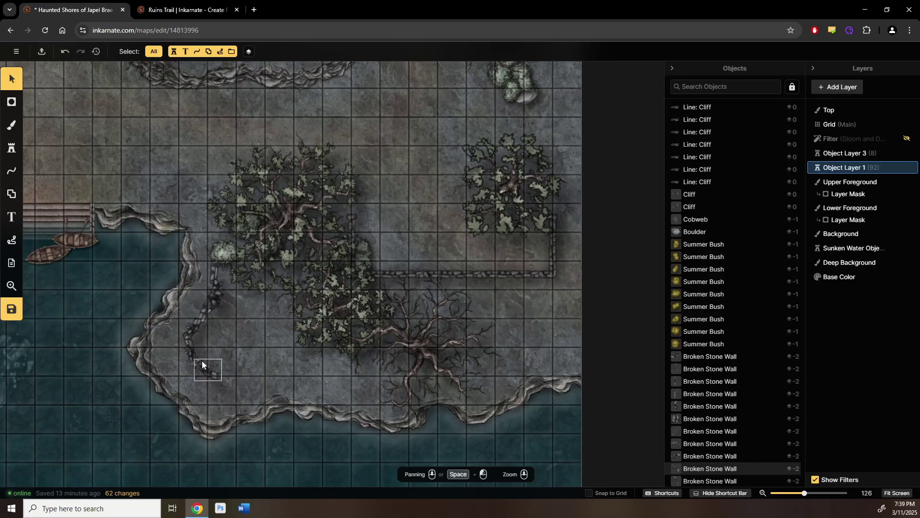
pyautogui.click(202, 360)
pyautogui.press('Delete')
pyautogui.click(191, 353)
pyautogui.press('Delete')
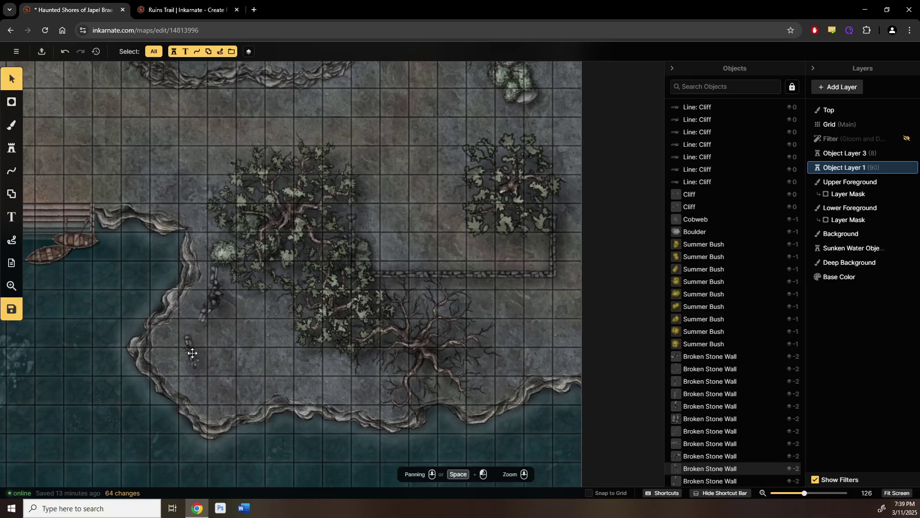
pyautogui.click(204, 326)
pyautogui.press('Delete')
pyautogui.click(214, 306)
pyautogui.press('Delete')
# - Delete the smaller leafy tree standing between the large sparse tree and the dead tree on the headland
pyautogui.moveTo(295, 280); pyautogui.dragTo(360, 305)
pyautogui.moveTo(510, 259); pyautogui.dragTo(552, 230)
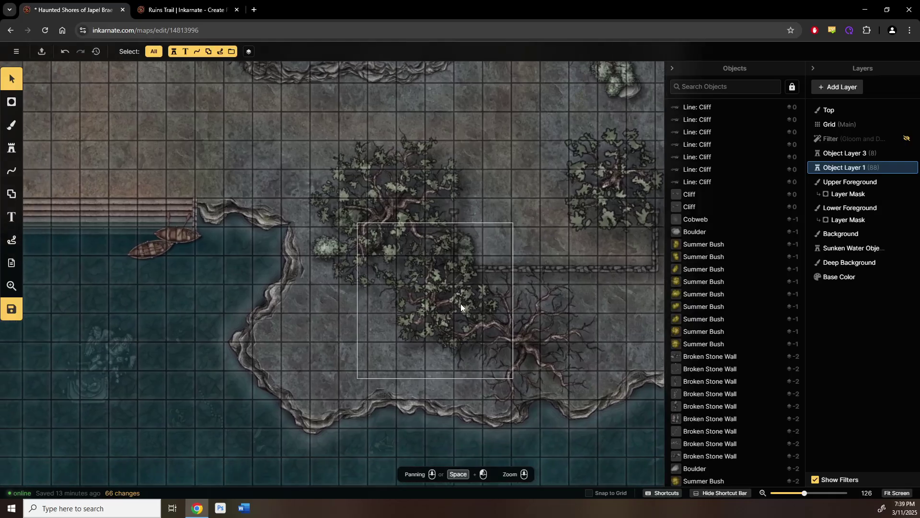
pyautogui.click(461, 303)
pyautogui.press('Delete')
# - Move the U-shaped stone wall from beside the dead tree to the open ground northwest of the large sparse tree
pyautogui.moveTo(415, 372); pyautogui.dragTo(392, 393)
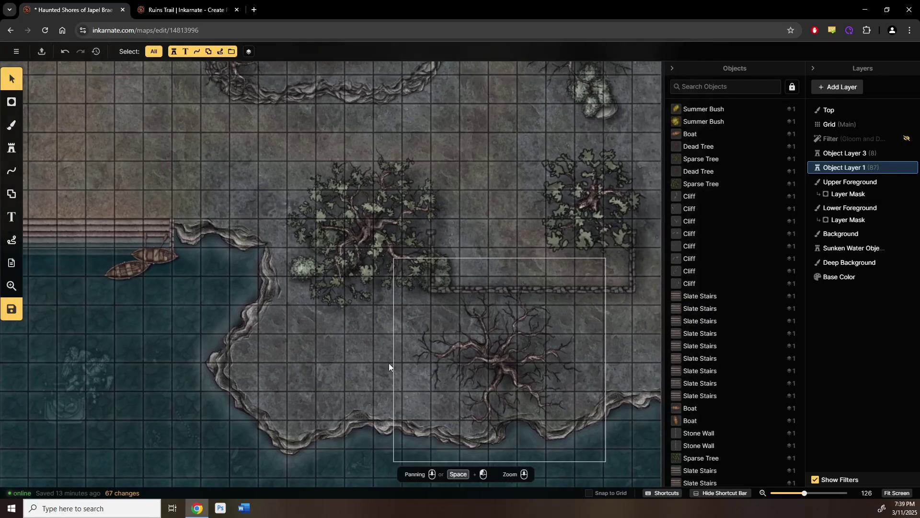
pyautogui.click(585, 289)
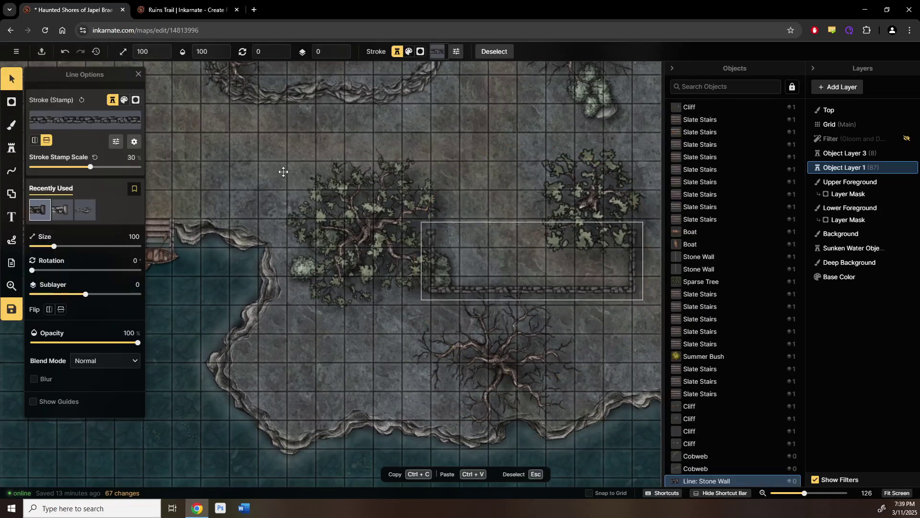
pyautogui.moveTo(302, 291); pyautogui.dragTo(73, 207)
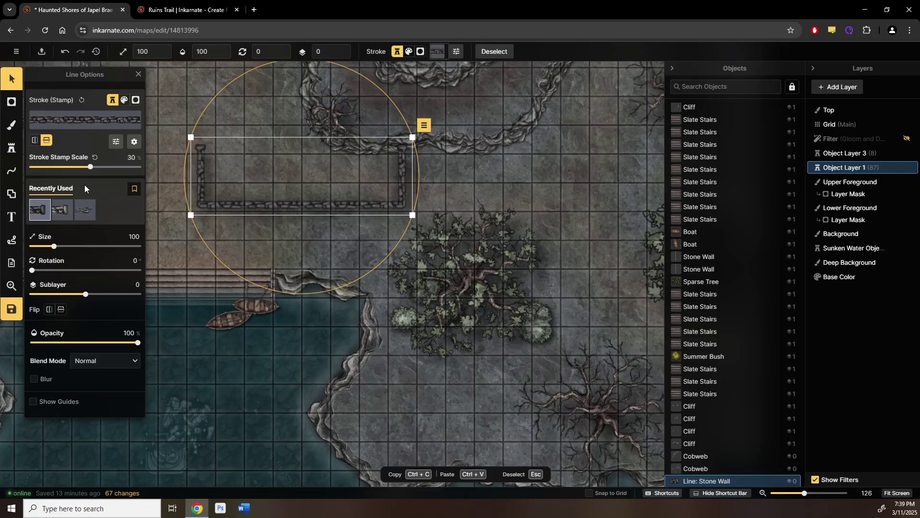
# - Add a grid-snapped Stone Wall rectangle four by four squares on the headland south of the large sparse tree, positioning it in preview mode
pyautogui.click(11, 193)
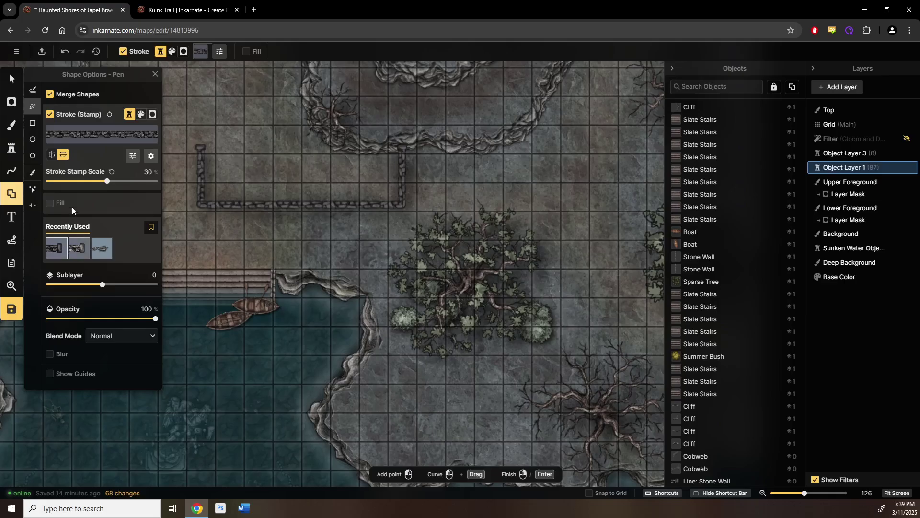
pyautogui.moveTo(369, 280); pyautogui.dragTo(256, 185)
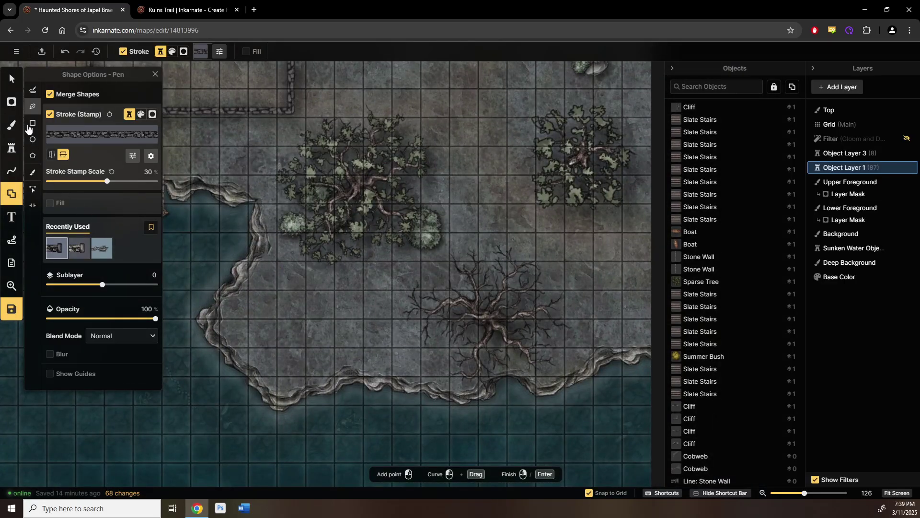
pyautogui.click(32, 124)
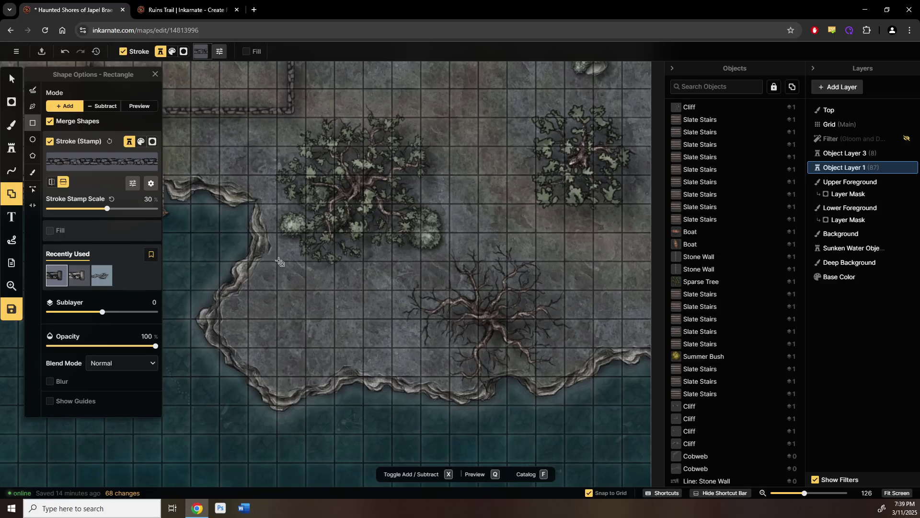
pyautogui.moveTo(279, 262); pyautogui.dragTo(389, 350)
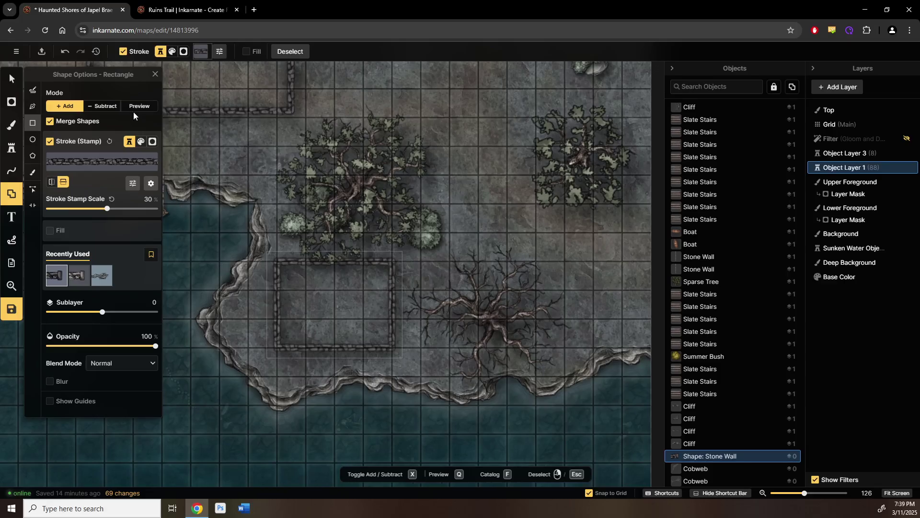
pyautogui.click(63, 53)
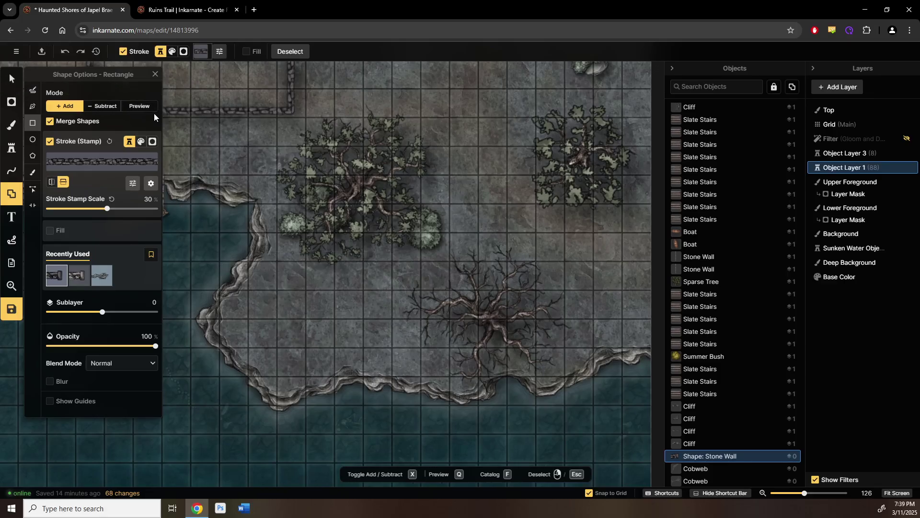
pyautogui.press('q')
pyautogui.moveTo(280, 265); pyautogui.dragTo(393, 384)
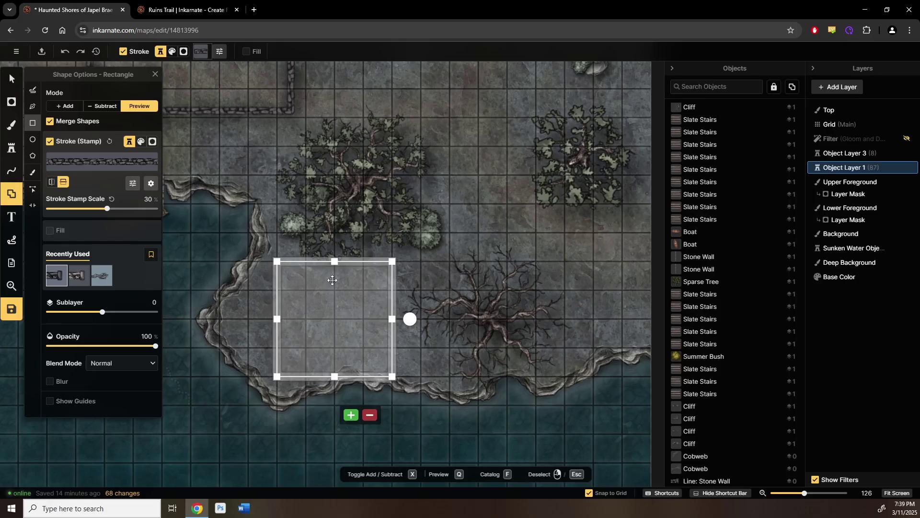
pyautogui.moveTo(333, 280); pyautogui.dragTo(354, 299)
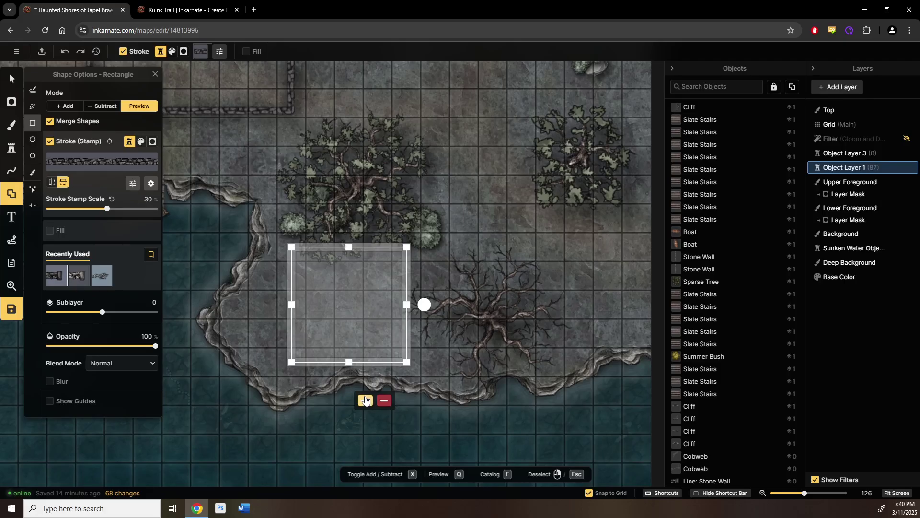
pyautogui.click(365, 399)
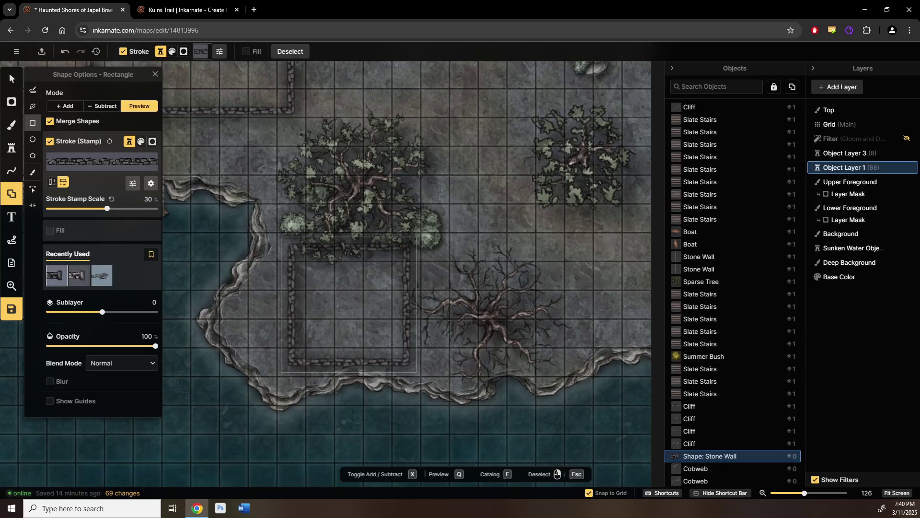
# - Move three summer bushes from around the large sparse tree to the dead tree's southeastern branches
pyautogui.press('v')
pyautogui.scroll(4, 427, 266)
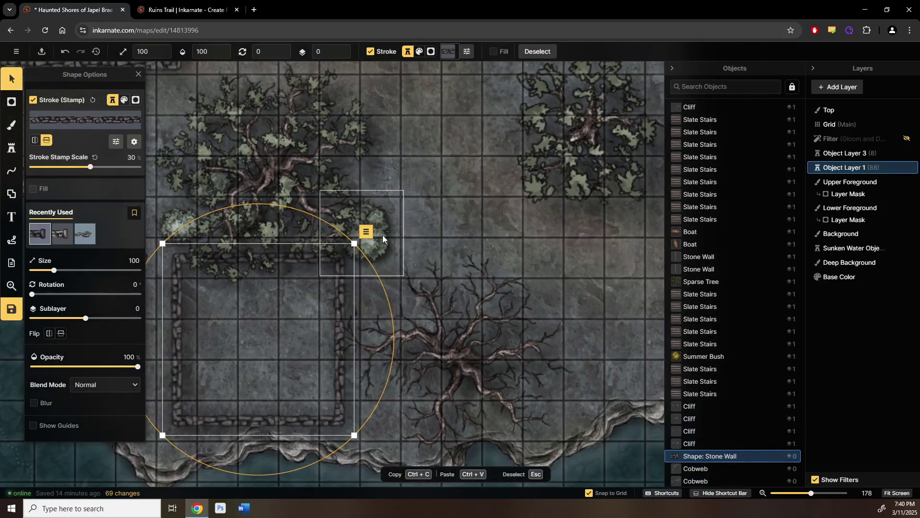
pyautogui.moveTo(383, 238); pyautogui.dragTo(544, 378)
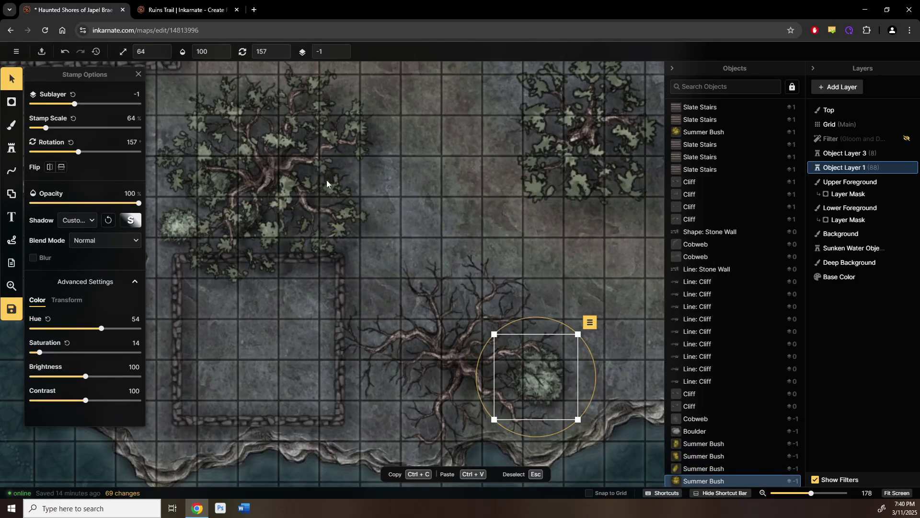
pyautogui.moveTo(177, 223); pyautogui.dragTo(513, 346)
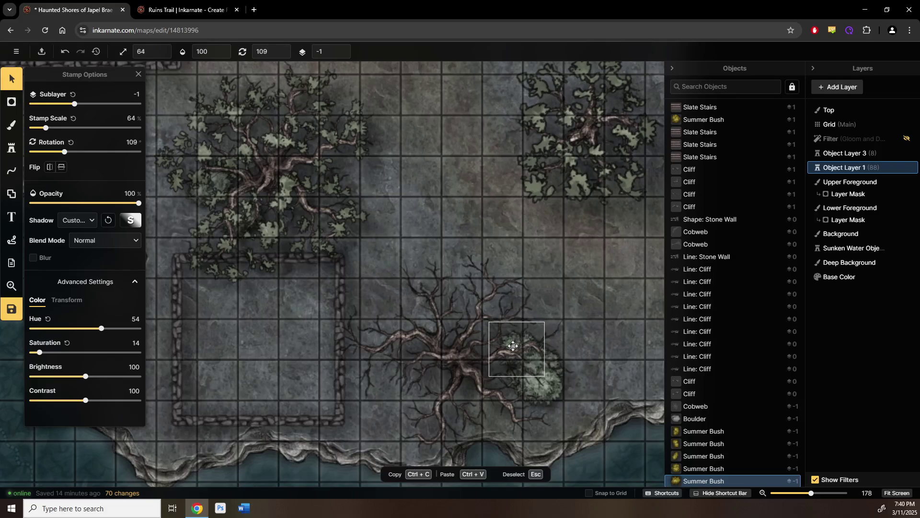
pyautogui.click(216, 180)
pyautogui.moveTo(217, 181); pyautogui.dragTo(493, 372)
# - Shift the large sparse tree about half a square west and delete the U-shaped stone wall northwest of it
pyautogui.moveTo(346, 206); pyautogui.dragTo(462, 310)
pyautogui.click(395, 282)
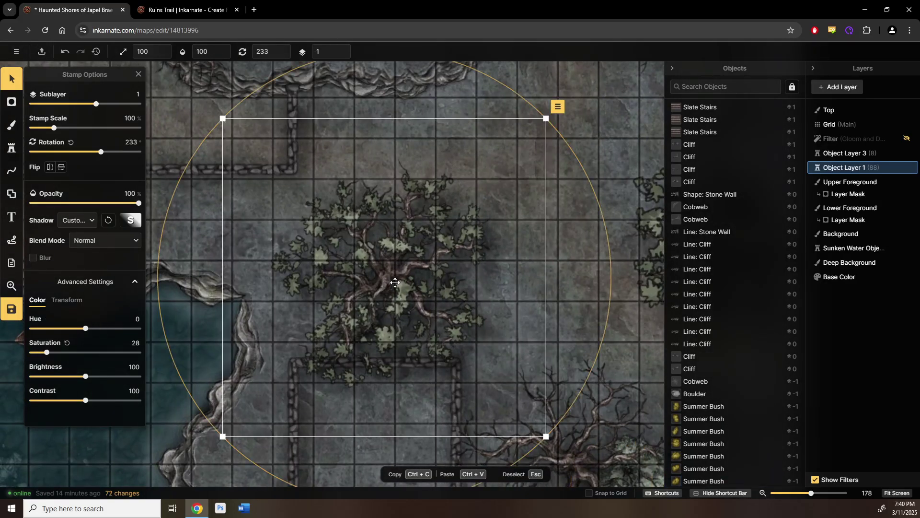
pyautogui.moveTo(395, 282); pyautogui.dragTo(376, 288)
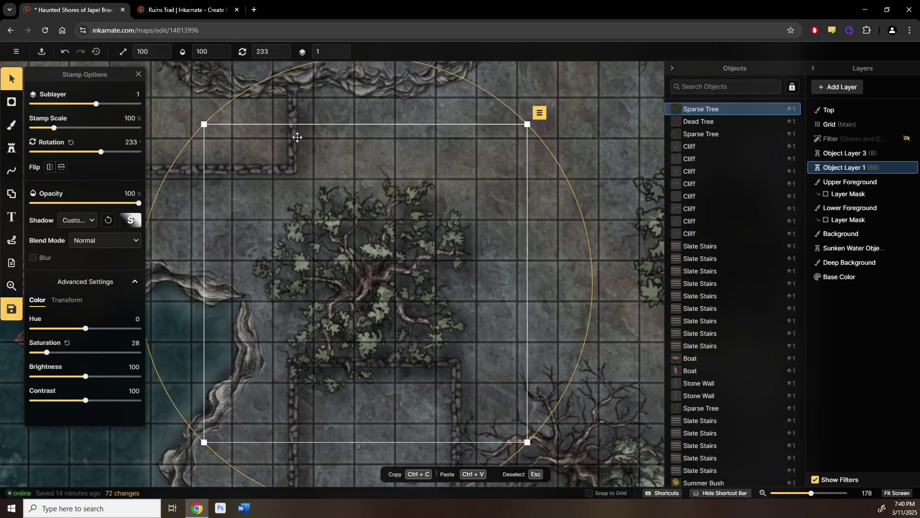
pyautogui.click(294, 138)
pyautogui.press('Delete')
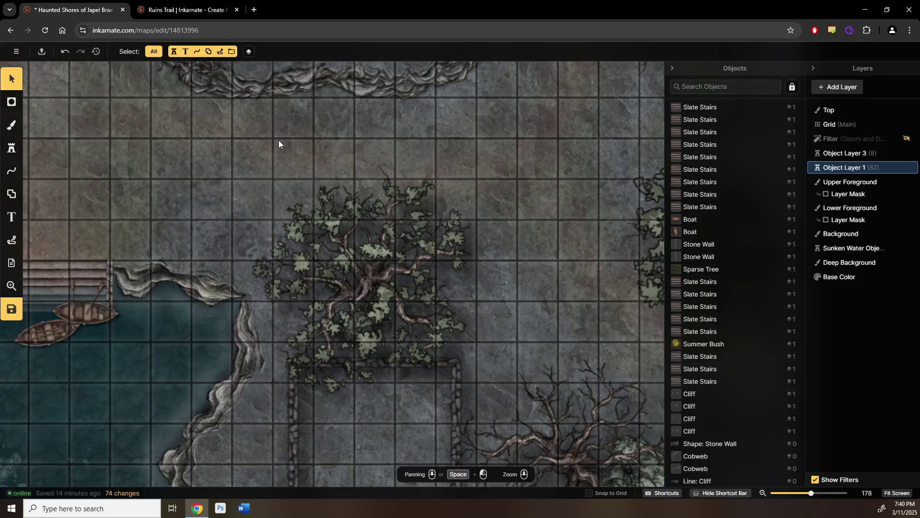
# - Move the large sparse tree about one more square west, over the northwest corner of the rectangular wall
pyautogui.scroll(-2, 383, 241)
pyautogui.click(364, 254)
pyautogui.moveTo(364, 254); pyautogui.dragTo(325, 246)
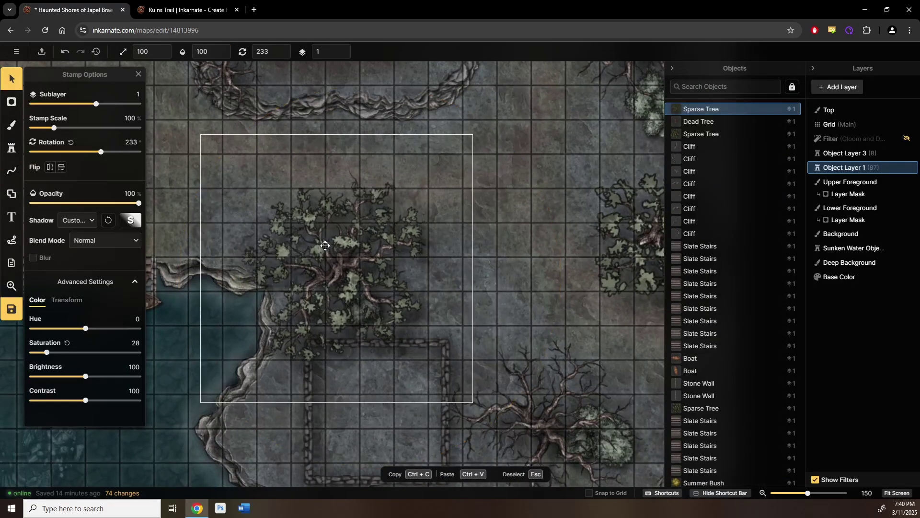
# - Rotate the rectangular stone wall to 326° and move it slightly north on the headland
pyautogui.scroll(-3, 475, 303)
pyautogui.hscroll(2, 475, 303)
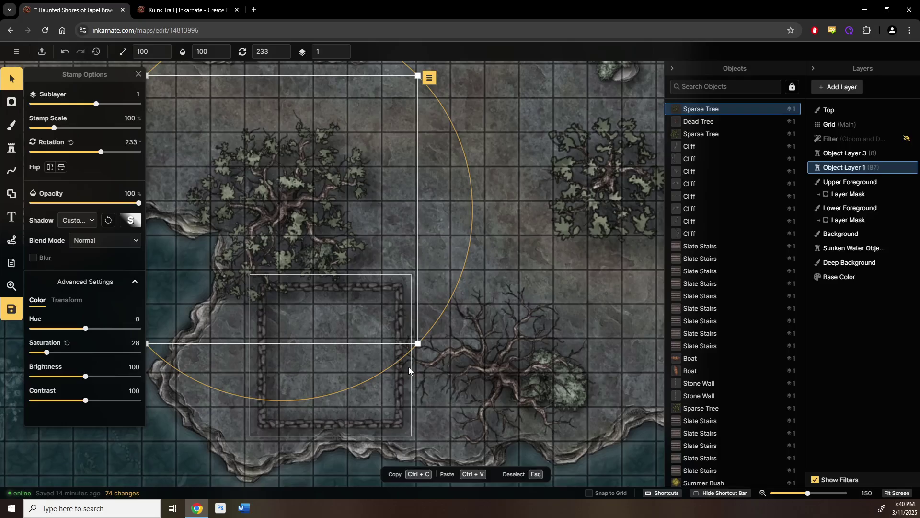
pyautogui.click(368, 260)
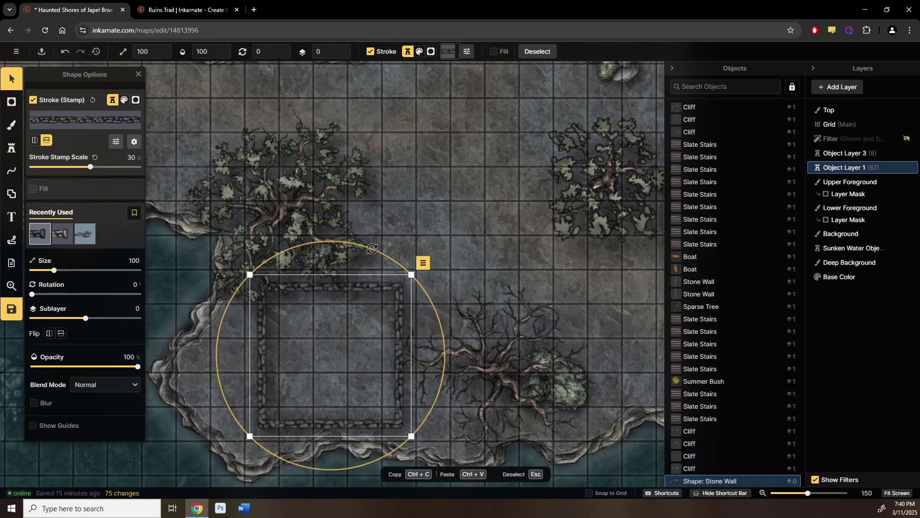
pyautogui.moveTo(371, 250); pyautogui.dragTo(304, 239)
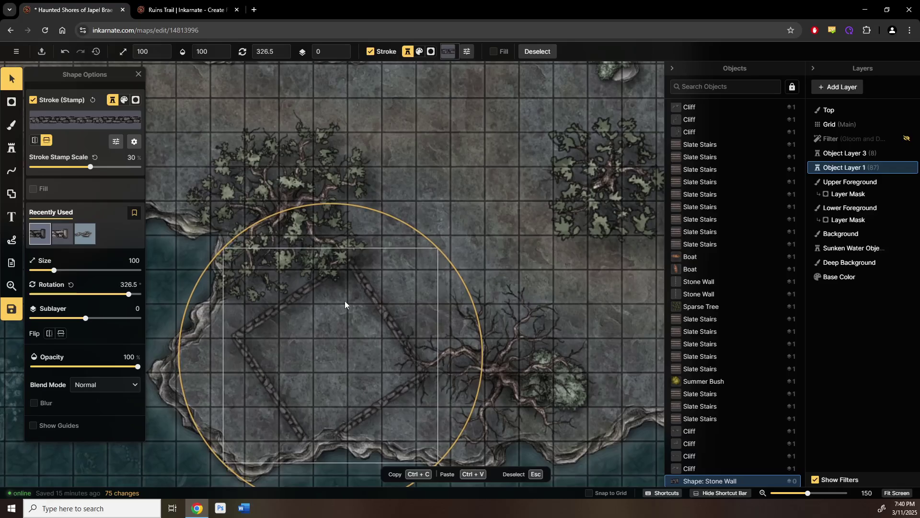
pyautogui.moveTo(386, 367); pyautogui.dragTo(387, 337)
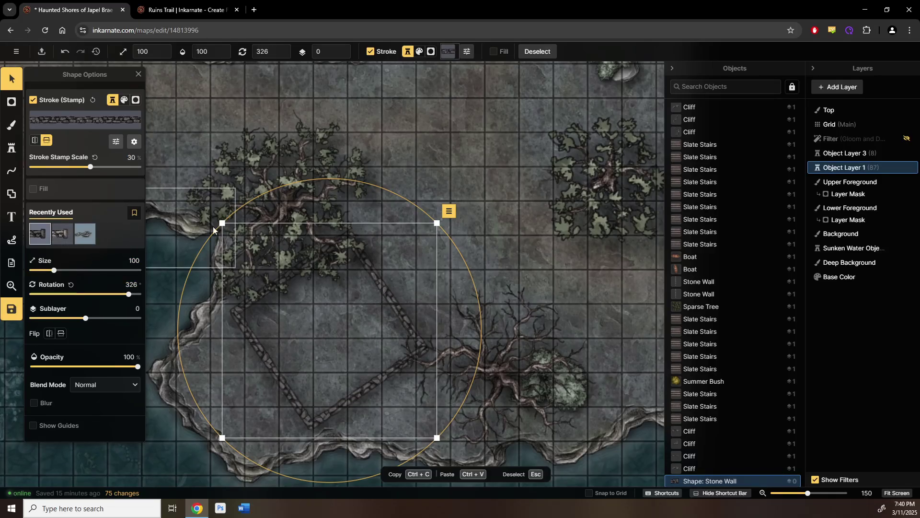
# - Add a portal opening in the middle of the rotated stone wall's northeast side
pyautogui.rightClick(359, 318)
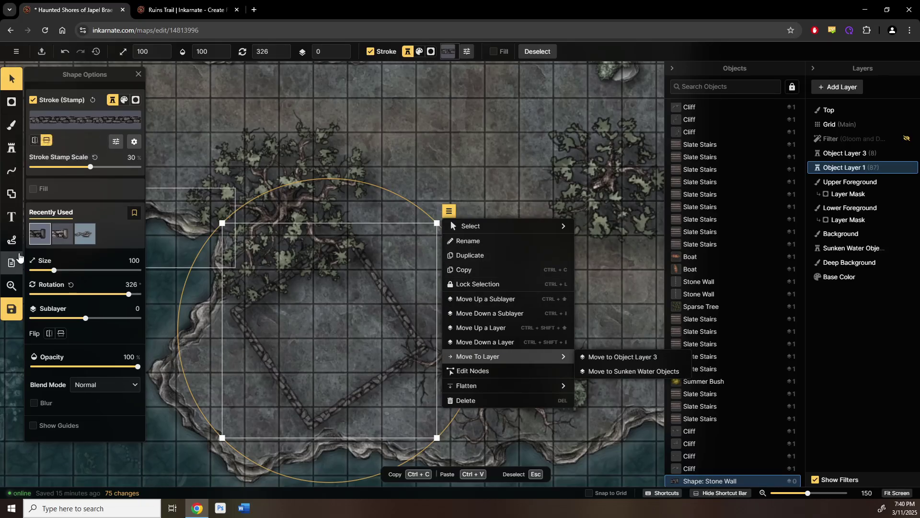
pyautogui.click(17, 200)
pyautogui.click(18, 200)
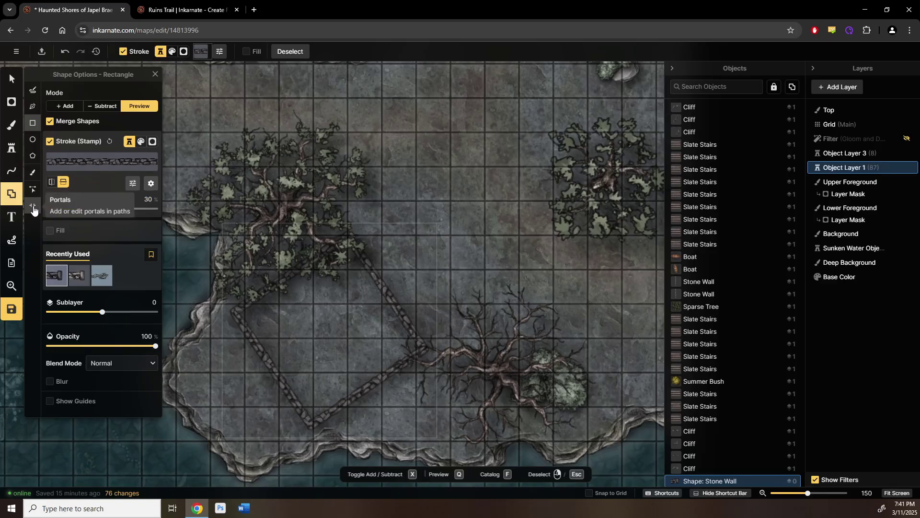
pyautogui.click(32, 206)
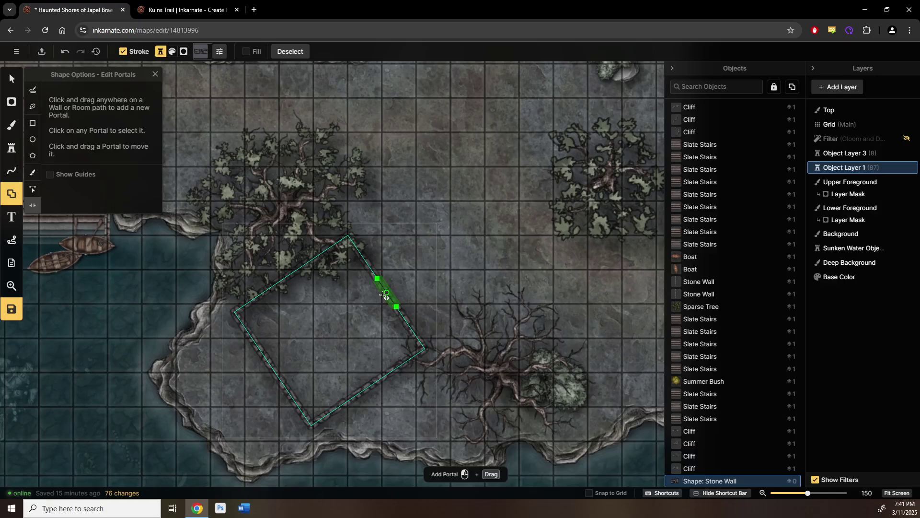
pyautogui.click(383, 299)
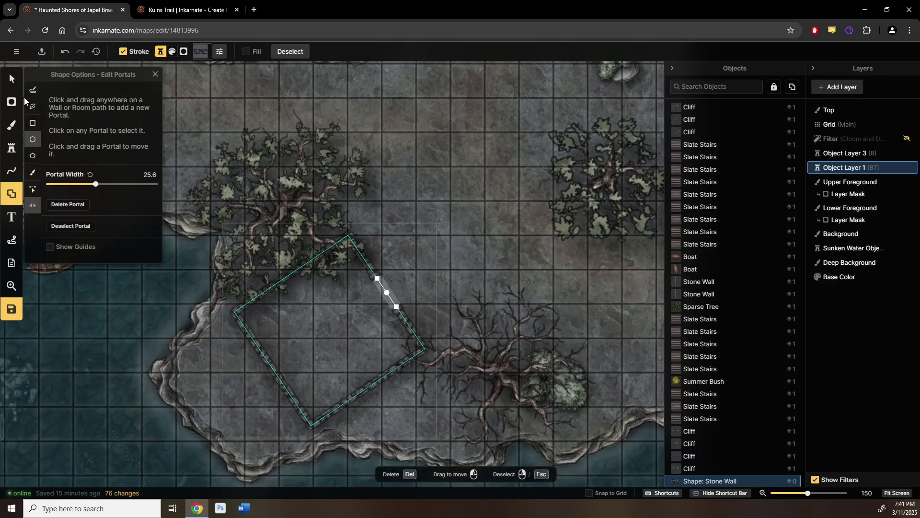
pyautogui.click(12, 79)
pyautogui.scroll(4, 449, 295)
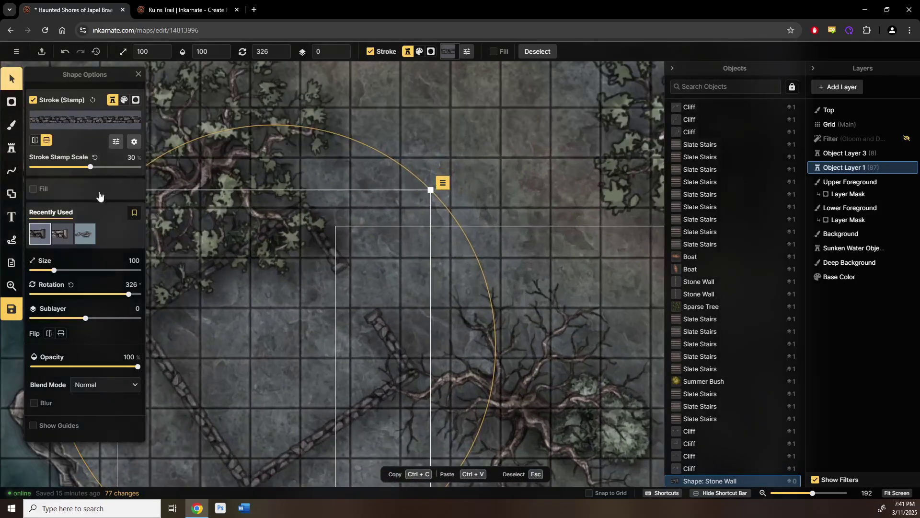
# - Find an open wooden door stamp in the catalog's Core pack and place it at 30% scale near the ruin's doorway
pyautogui.click(11, 148)
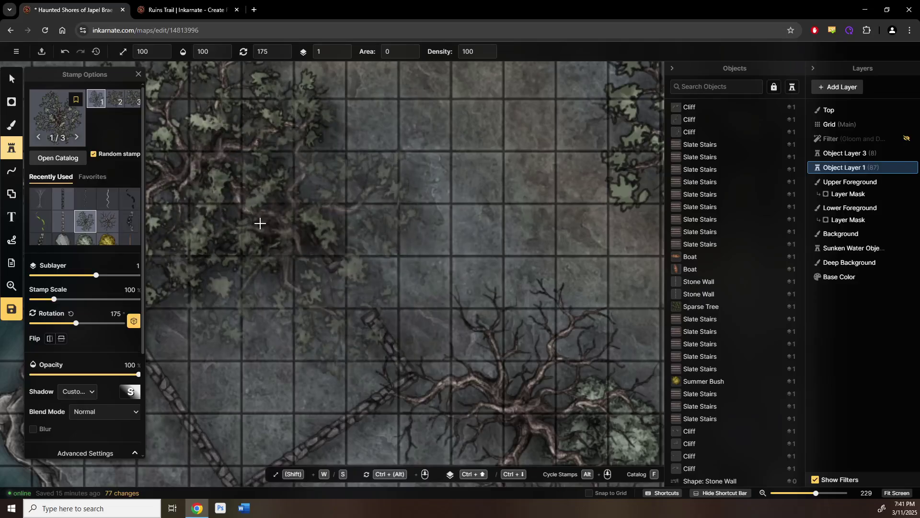
pyautogui.press('f')
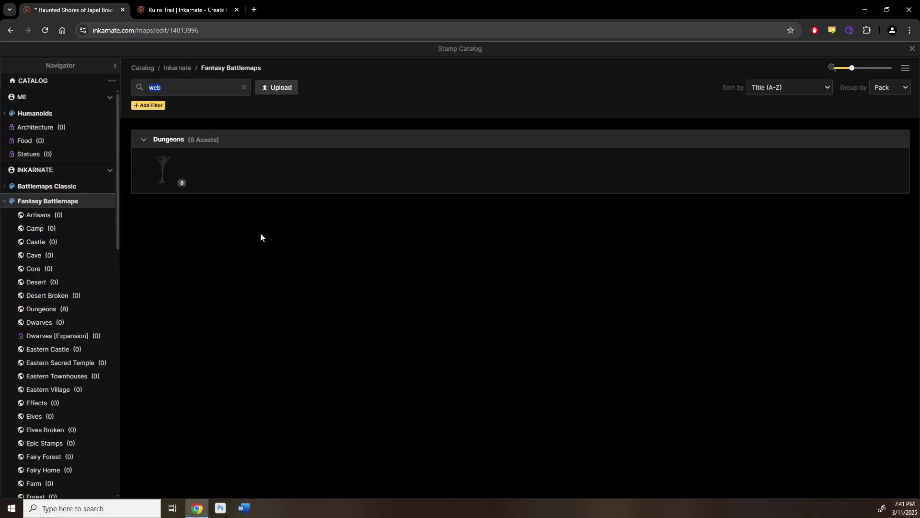
pyautogui.write('door')
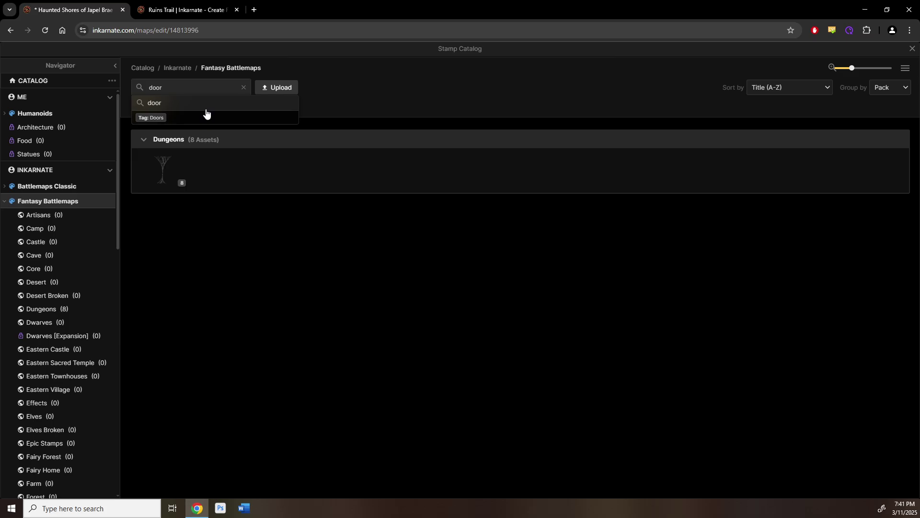
pyautogui.press('Return')
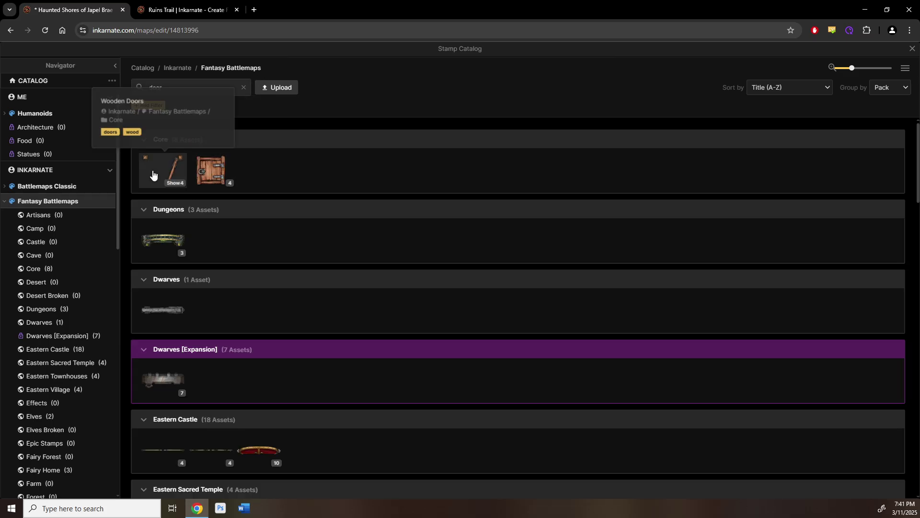
pyautogui.click(175, 170)
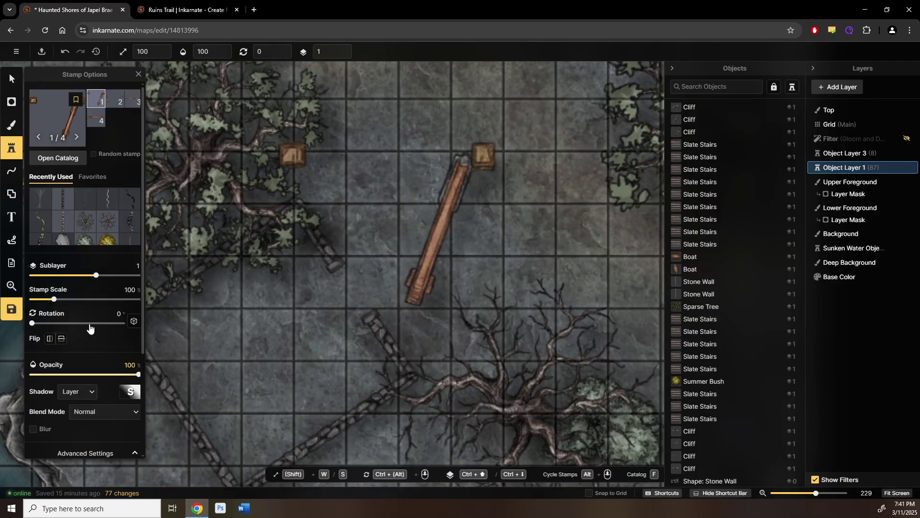
pyautogui.click(128, 289)
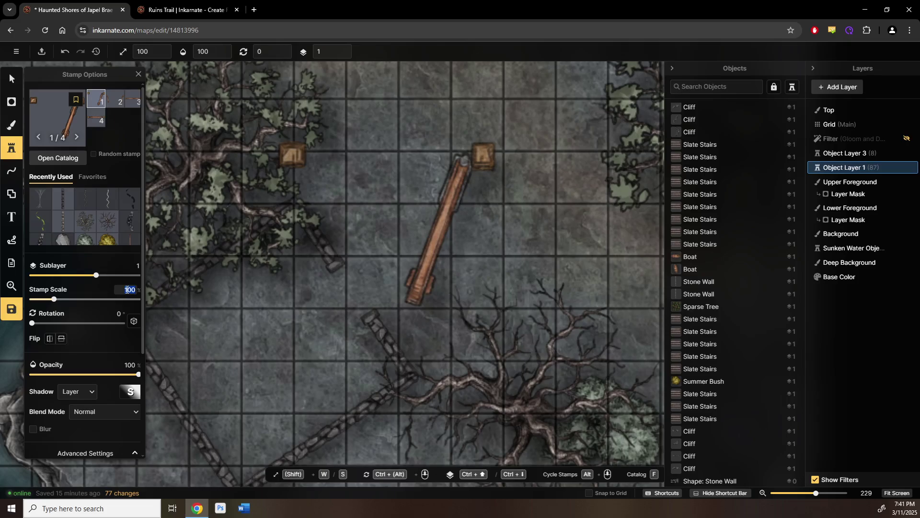
pyautogui.write('30')
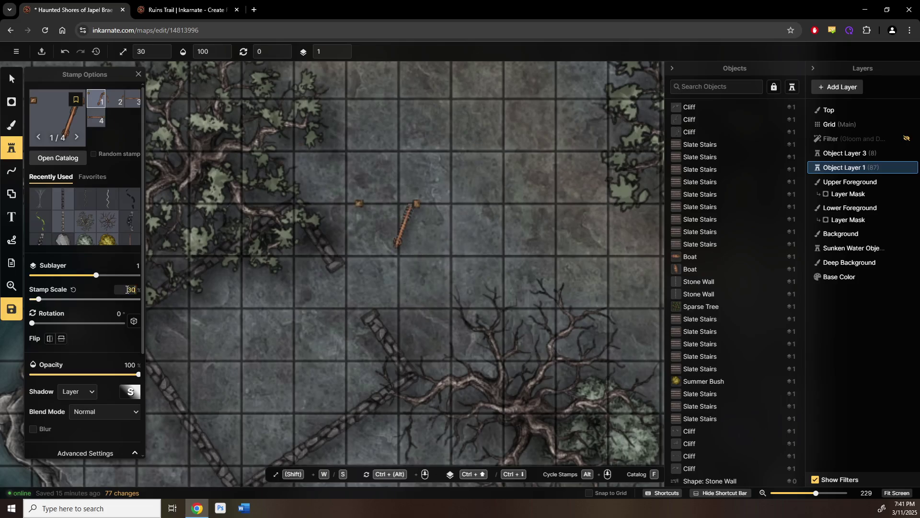
pyautogui.press('Return')
pyautogui.click(402, 276)
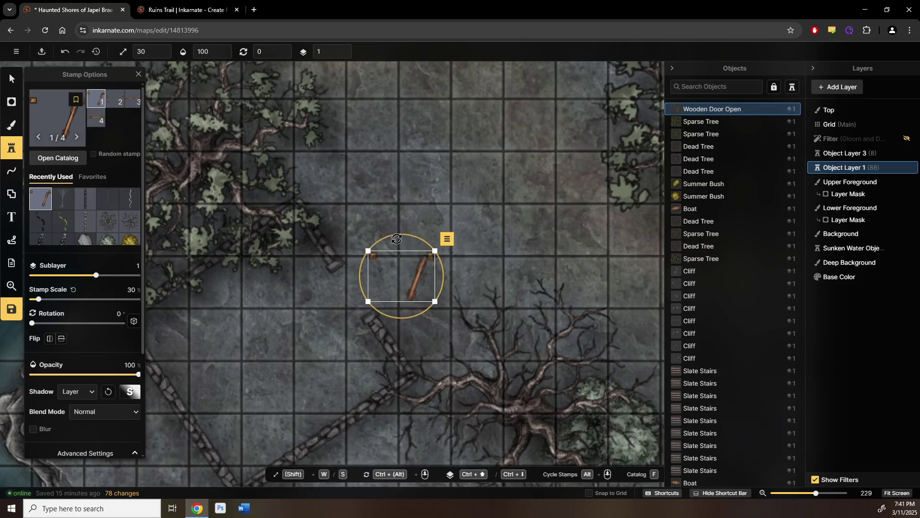
# - Rotate the door to 238.5°, fit it into the wall opening on sublayer -1 and enlarge it to 32% scale
pyautogui.moveTo(395, 236); pyautogui.dragTo(305, 341)
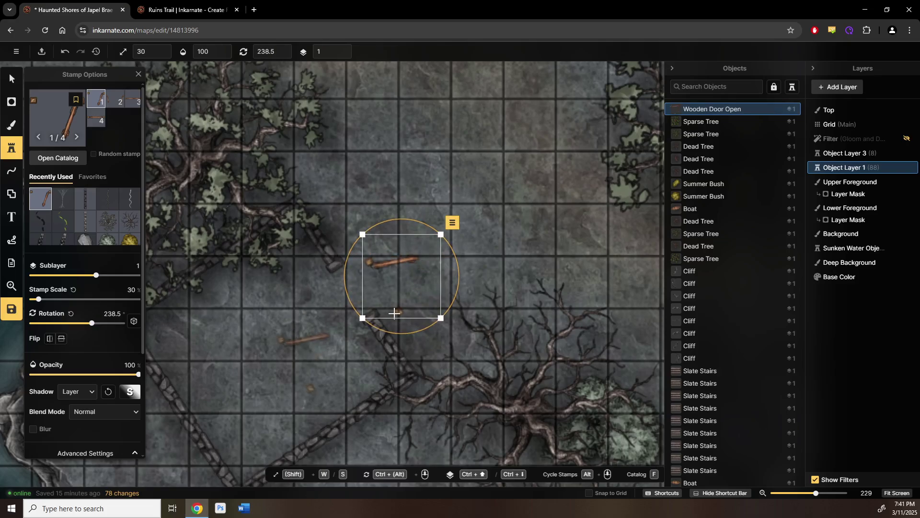
pyautogui.moveTo(389, 262); pyautogui.dragTo(358, 267)
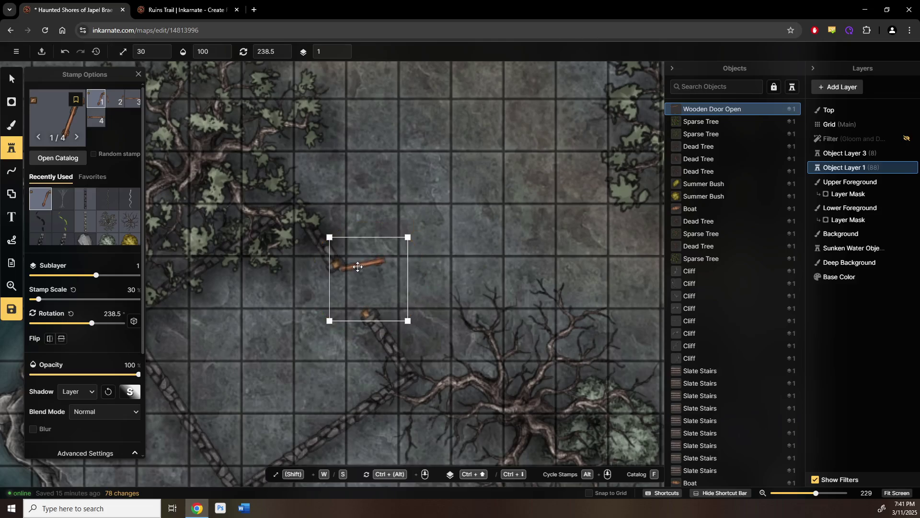
pyautogui.hotkey('ctrl', 'Down')
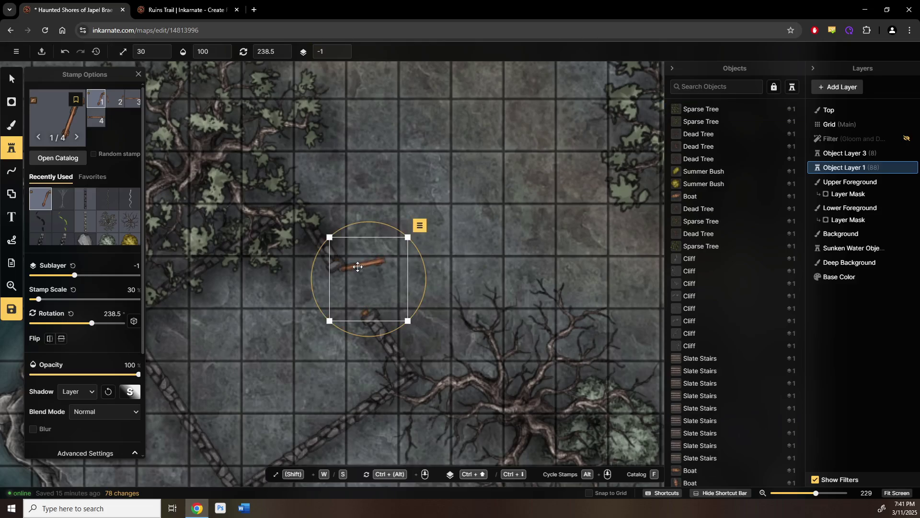
pyautogui.moveTo(355, 269); pyautogui.dragTo(358, 268)
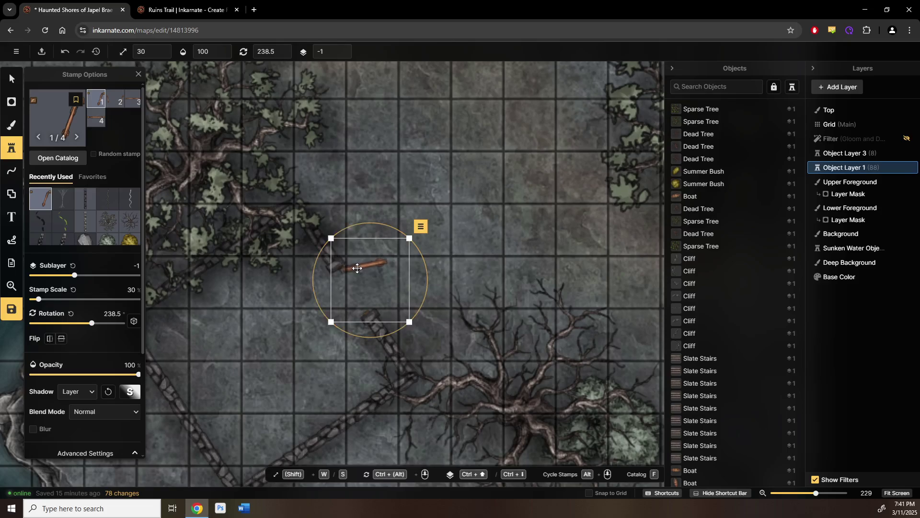
pyautogui.press('w')
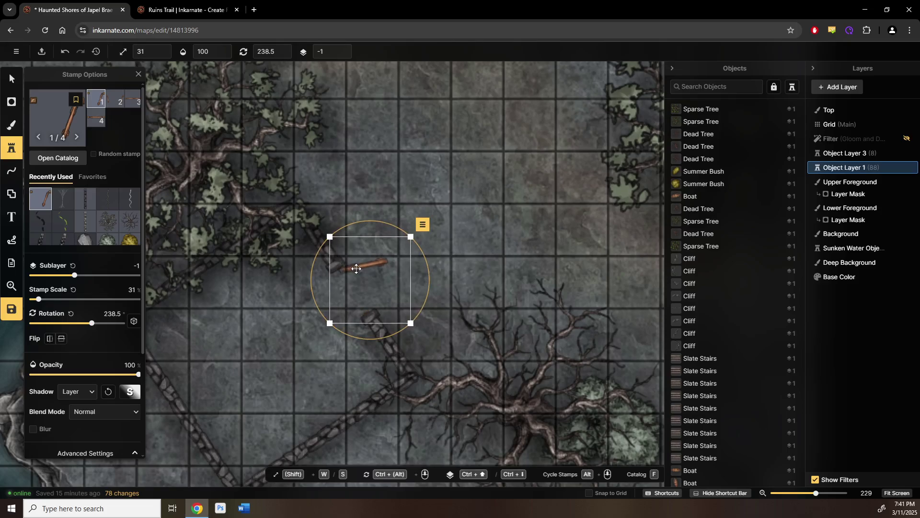
pyautogui.press('w')
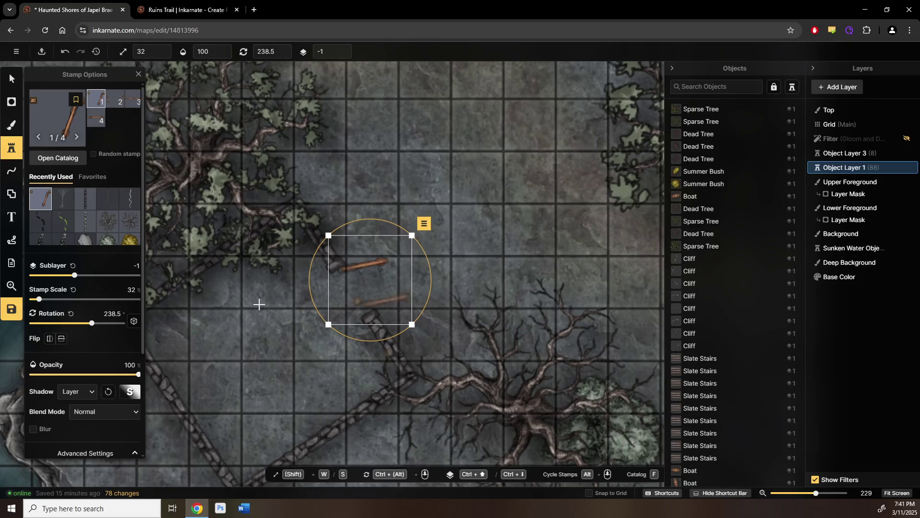
# - Lower the open door's saturation to 55 and its brightness to 66
pyautogui.hscroll(-3, 192, 330)
pyautogui.scroll(-3, 103, 355)
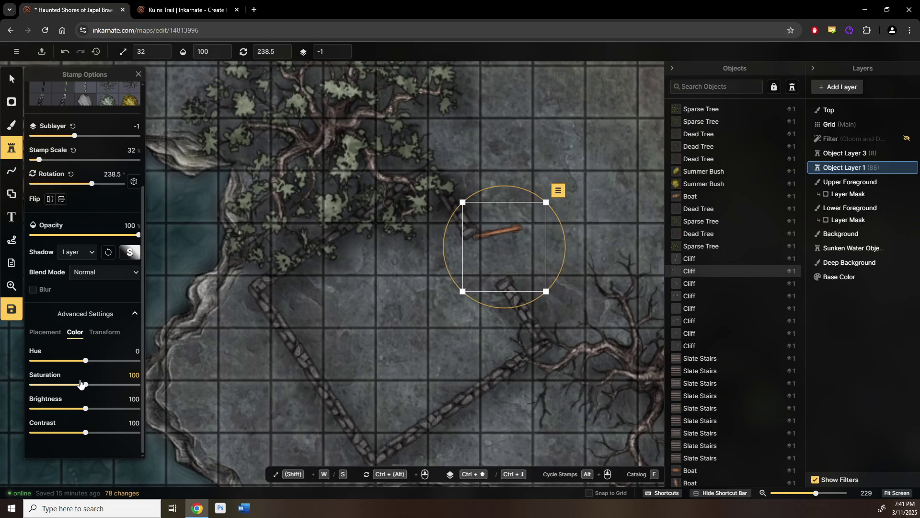
pyautogui.moveTo(74, 383); pyautogui.dragTo(62, 409)
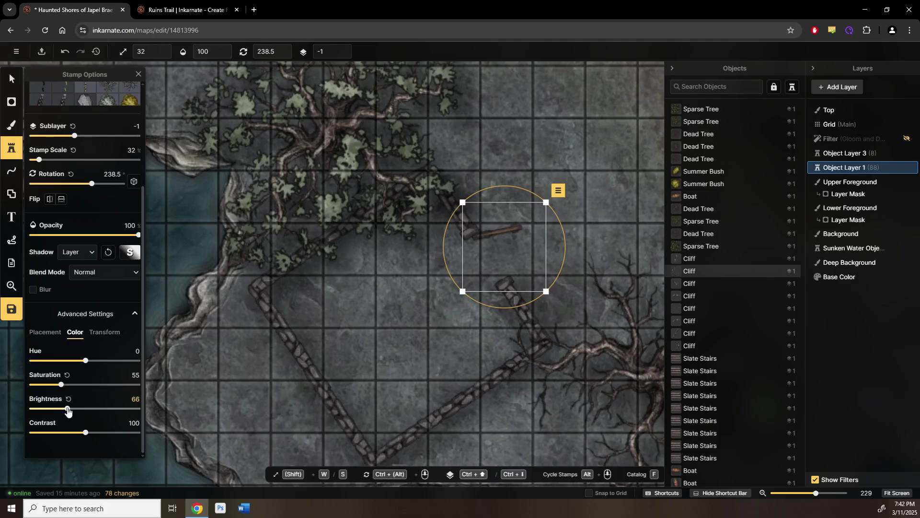
# - Match the open door's color to the boat by the dock with saturation 50 and brightness 77
pyautogui.click(12, 80)
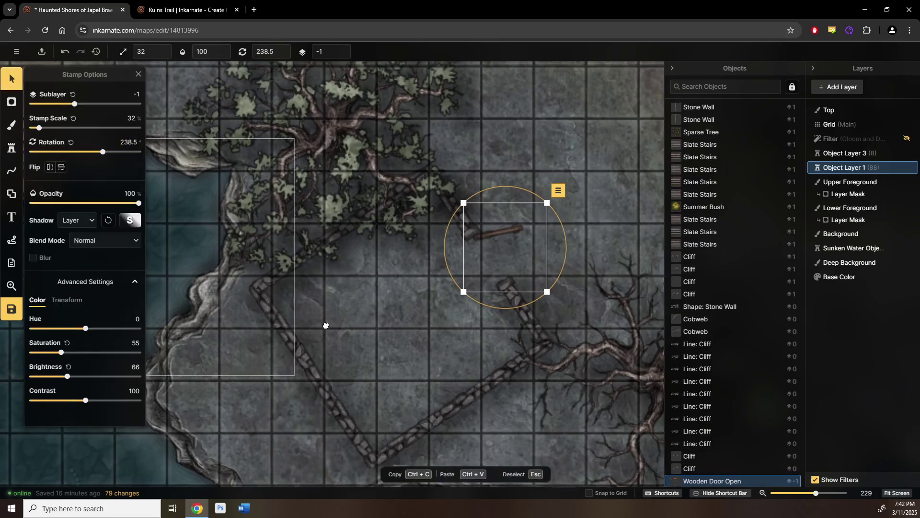
pyautogui.moveTo(324, 324); pyautogui.dragTo(564, 374)
pyautogui.click(274, 237)
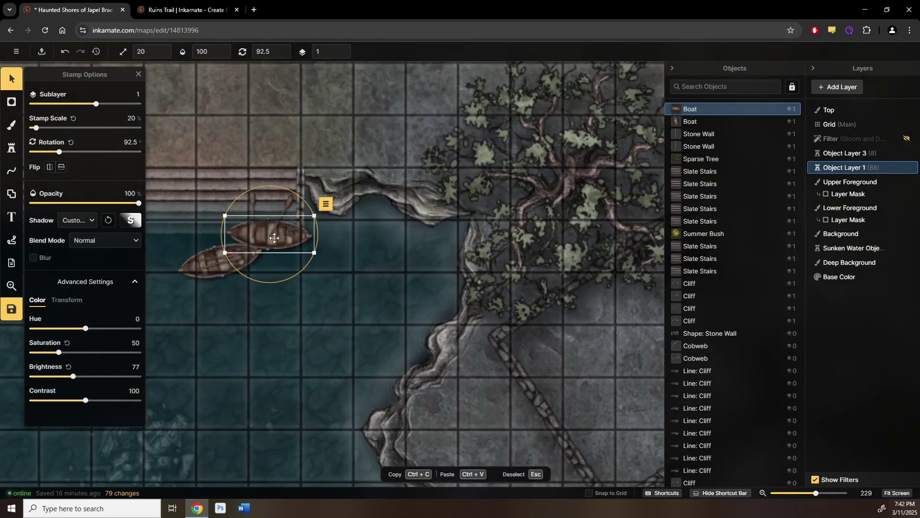
pyautogui.moveTo(447, 339); pyautogui.dragTo(243, 294)
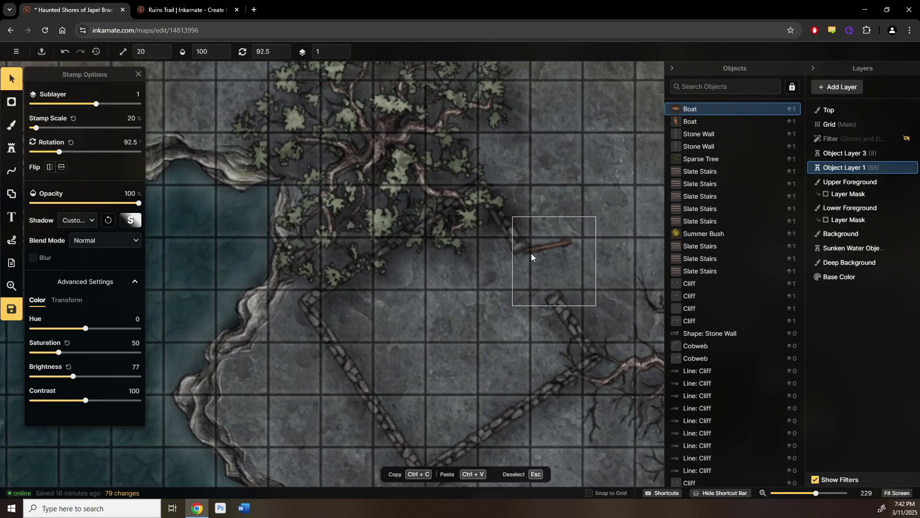
pyautogui.click(531, 257)
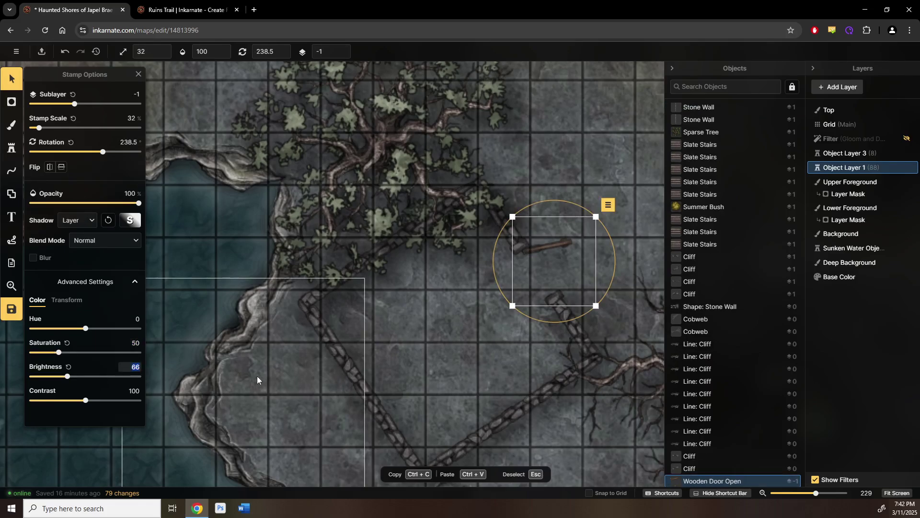
pyautogui.moveTo(641, 177); pyautogui.dragTo(478, 176)
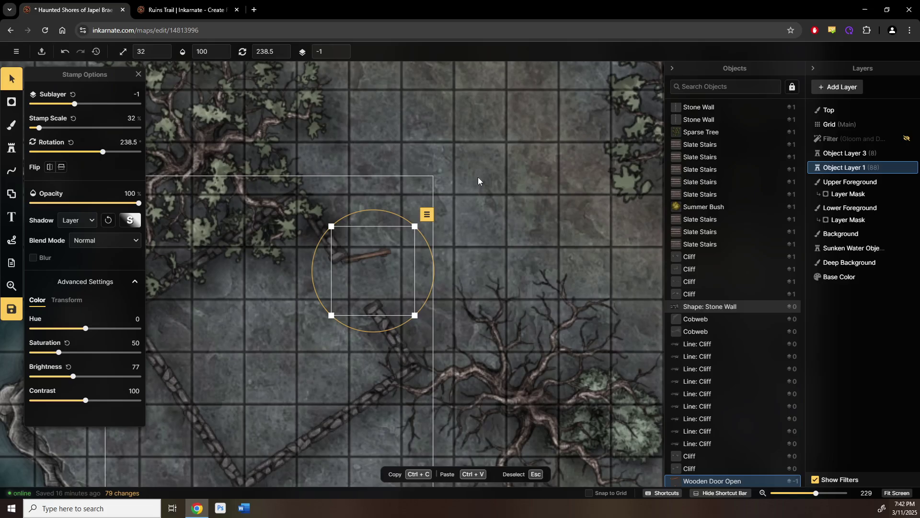
pyautogui.click(513, 158)
pyautogui.scroll(-1, 460, 220)
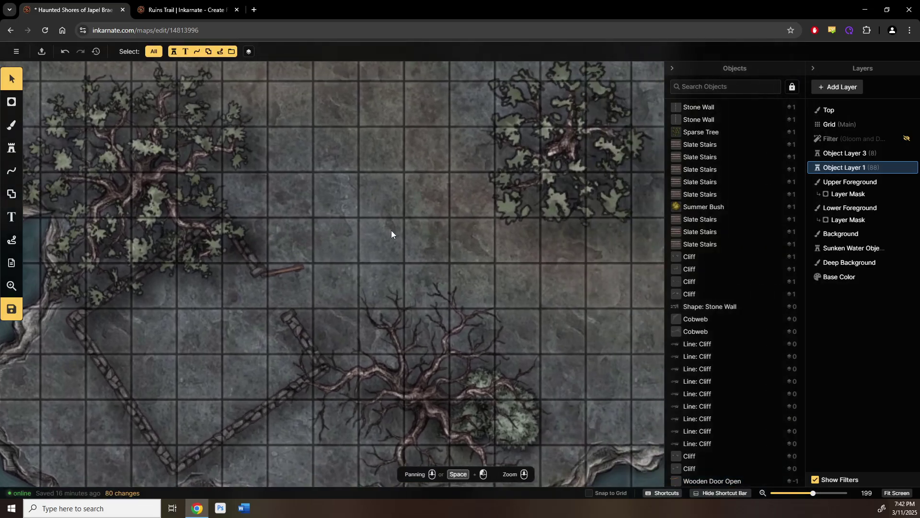
pyautogui.moveTo(430, 248); pyautogui.dragTo(315, 244)
pyautogui.moveTo(280, 203); pyautogui.dragTo(338, 390)
pyautogui.moveTo(277, 311); pyautogui.dragTo(536, 150)
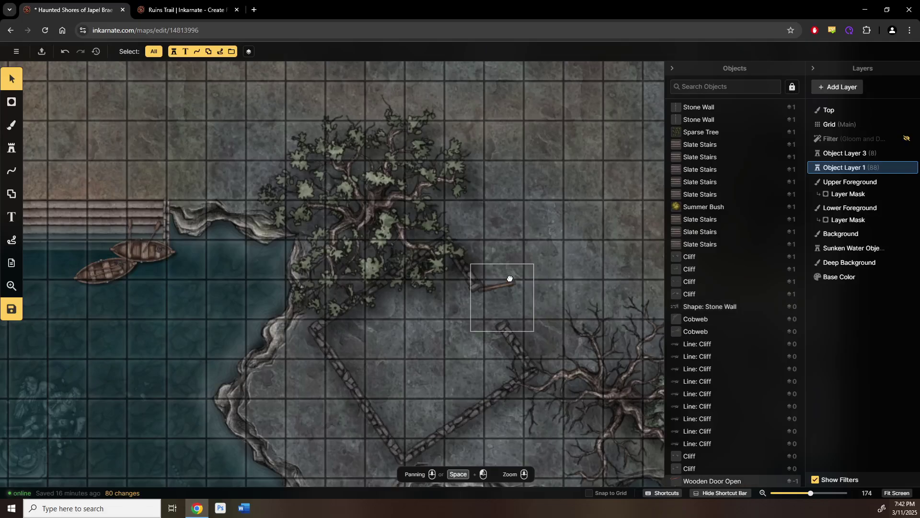
pyautogui.moveTo(408, 317); pyautogui.dragTo(331, 273)
pyautogui.scroll(1, 331, 273)
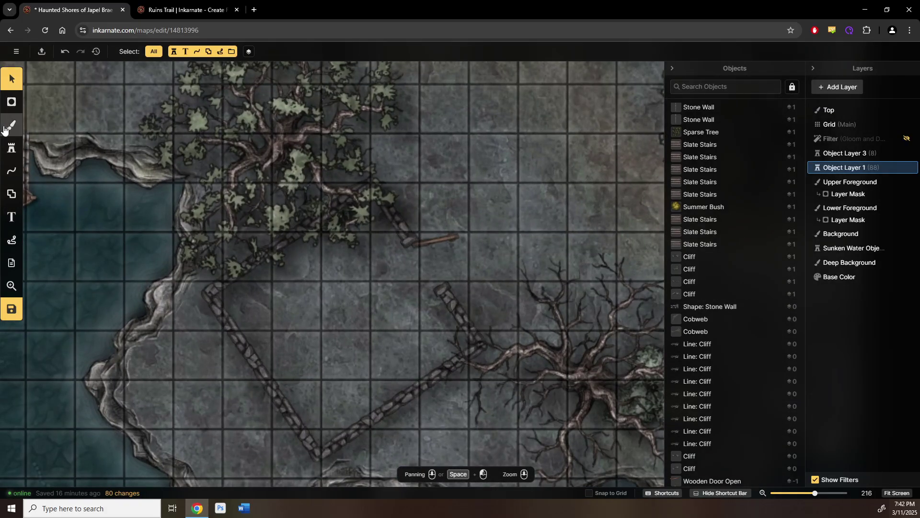
# - Set up a size 40 brush on the Upper Foreground layer with the Core pack's gray cobblestone texture at 29.62% texture scale
pyautogui.press('b')
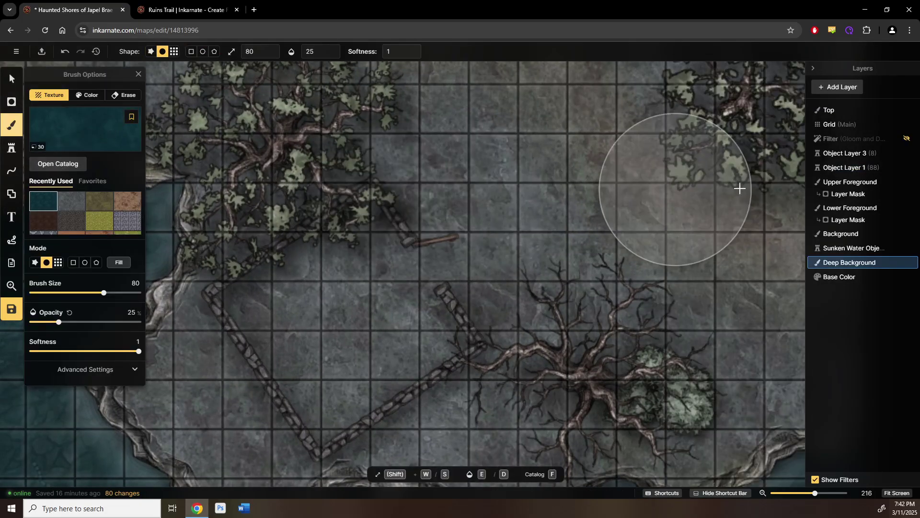
pyautogui.click(850, 182)
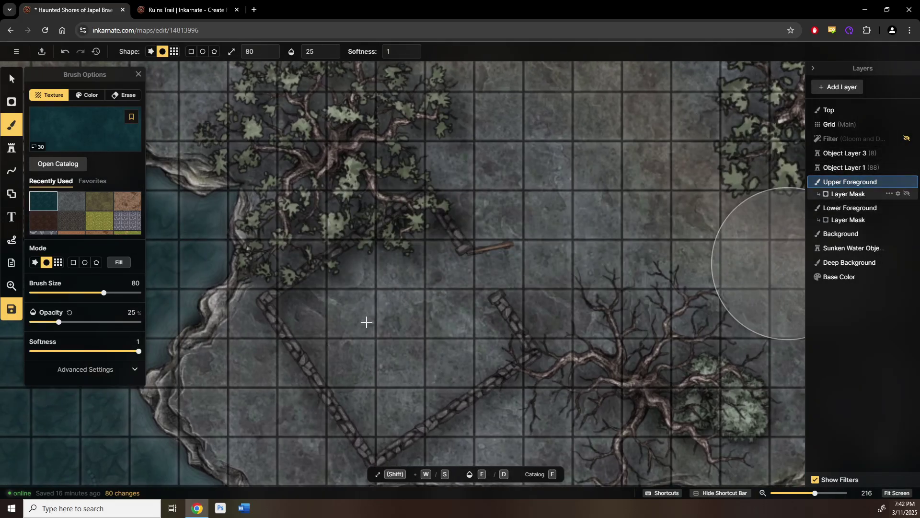
pyautogui.scroll(1, 367, 322)
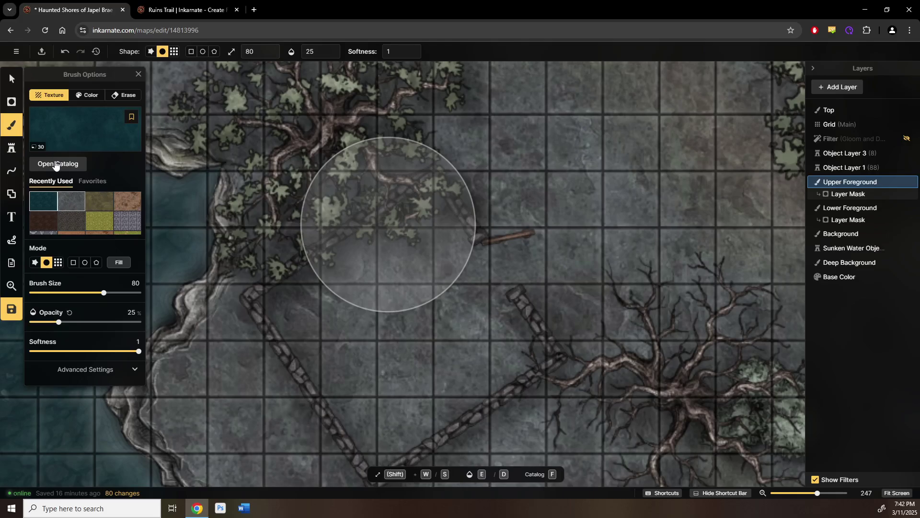
pyautogui.click(138, 132)
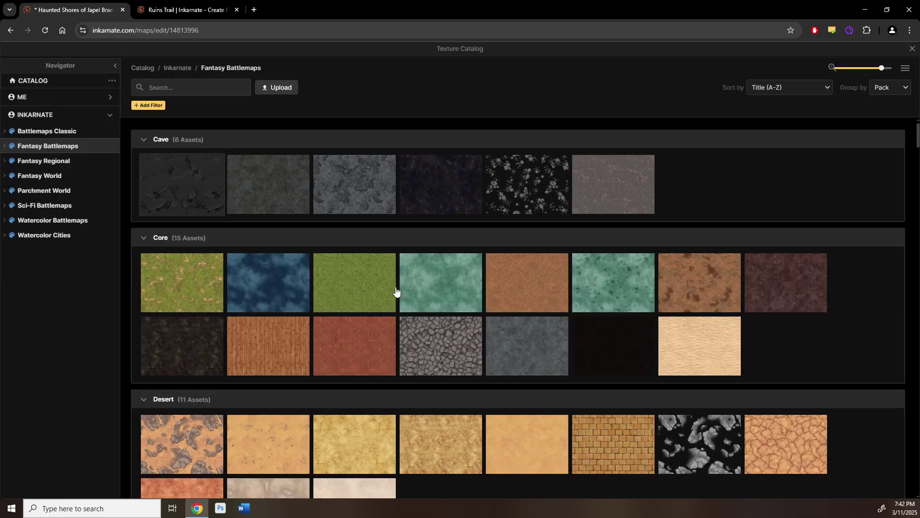
pyautogui.click(421, 327)
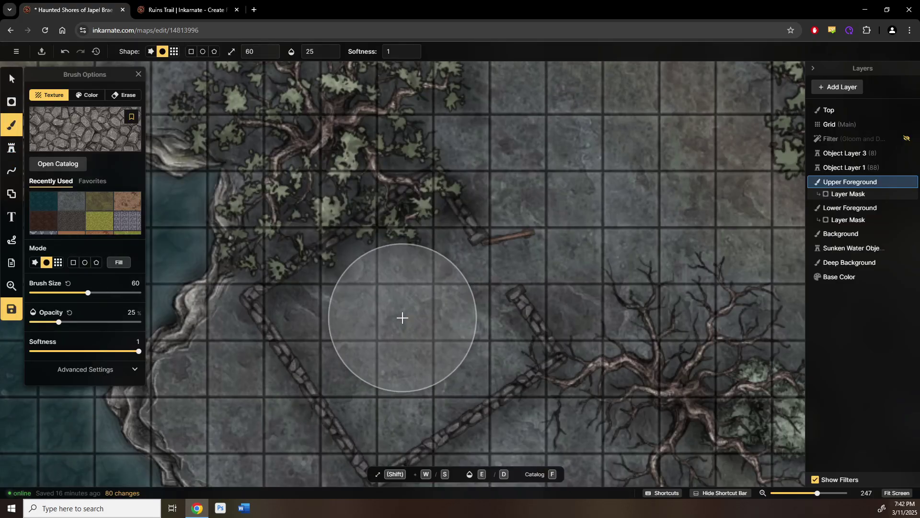
pyautogui.click(88, 372)
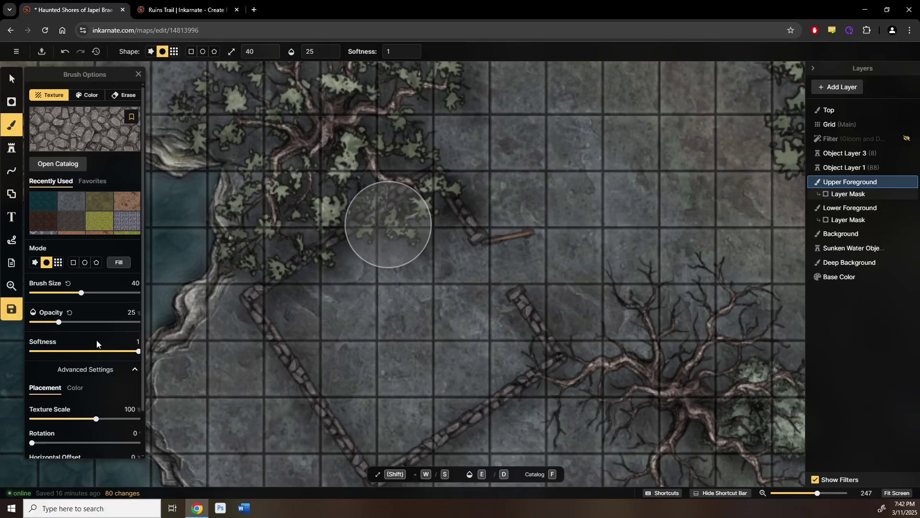
pyautogui.scroll(-1, 98, 334)
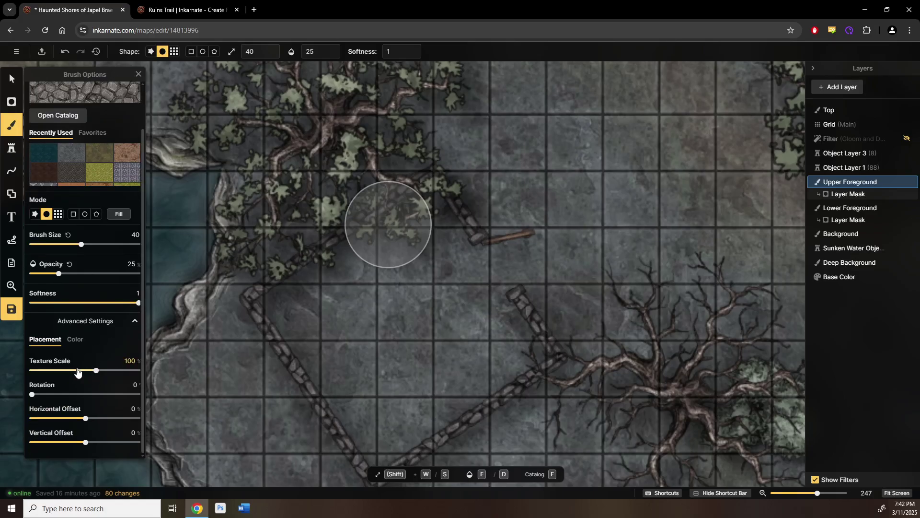
pyautogui.click(64, 370)
pyautogui.moveTo(63, 370); pyautogui.dragTo(69, 372)
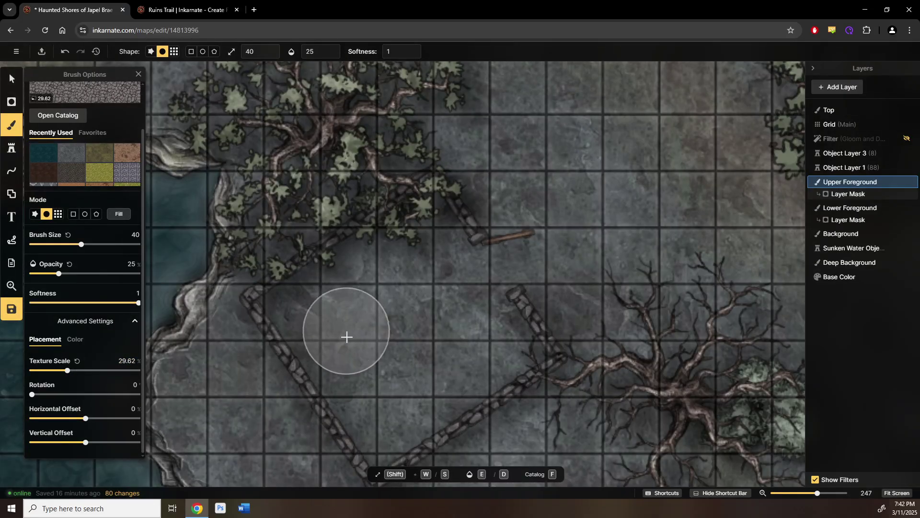
# - Paint the cobblestone texture at 25% opacity across the floor inside the ruin's walls
pyautogui.click(397, 351)
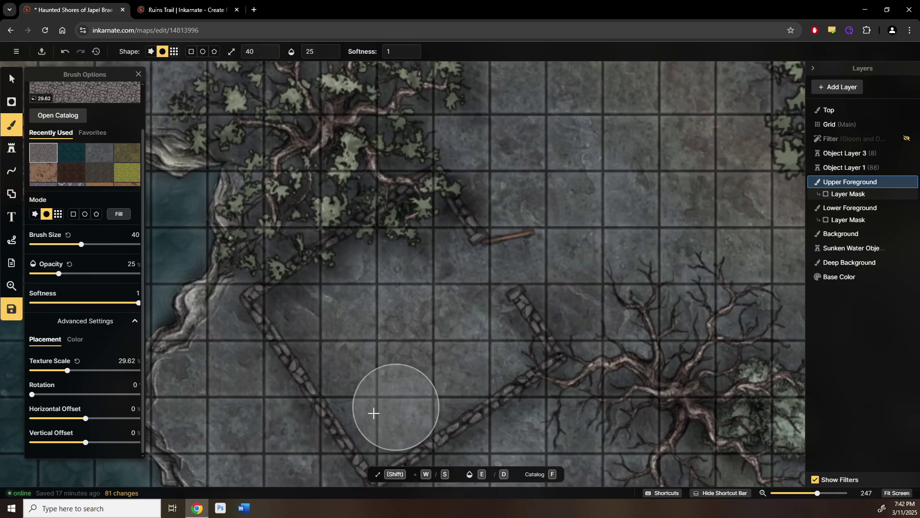
pyautogui.moveTo(378, 420)
pyautogui.mouseDown()
pyautogui.moveTo(461, 364)
pyautogui.moveTo(464, 378)
pyautogui.moveTo(380, 426)
pyautogui.moveTo(508, 361)
pyautogui.mouseUp()
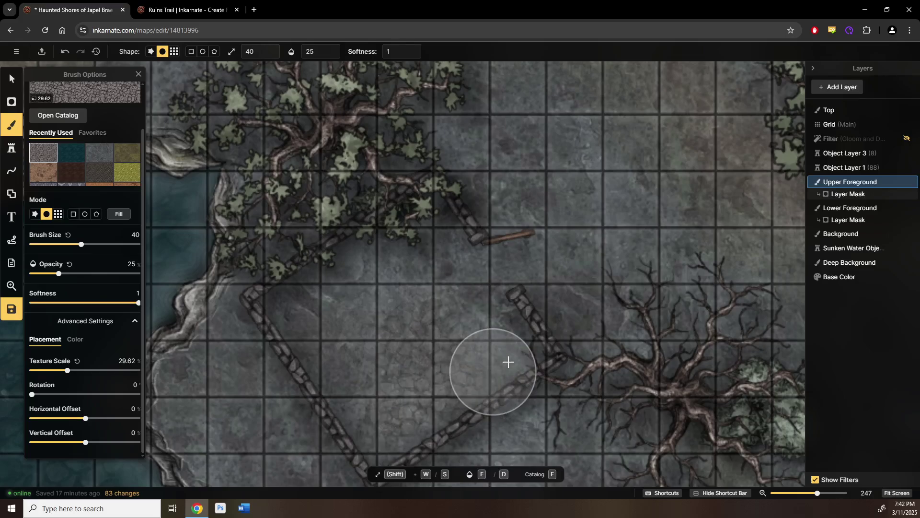
pyautogui.moveTo(433, 271)
pyautogui.mouseDown()
pyautogui.moveTo(421, 215)
pyautogui.moveTo(479, 364)
pyautogui.moveTo(423, 243)
pyautogui.moveTo(310, 322)
pyautogui.moveTo(415, 232)
pyautogui.moveTo(330, 300)
pyautogui.moveTo(374, 404)
pyautogui.moveTo(326, 312)
pyautogui.moveTo(360, 410)
pyautogui.moveTo(442, 403)
pyautogui.moveTo(506, 356)
pyautogui.moveTo(452, 256)
pyautogui.moveTo(355, 273)
pyautogui.moveTo(287, 309)
pyautogui.moveTo(399, 225)
pyautogui.moveTo(409, 330)
pyautogui.mouseUp()
pyautogui.moveTo(409, 331); pyautogui.dragTo(372, 249)
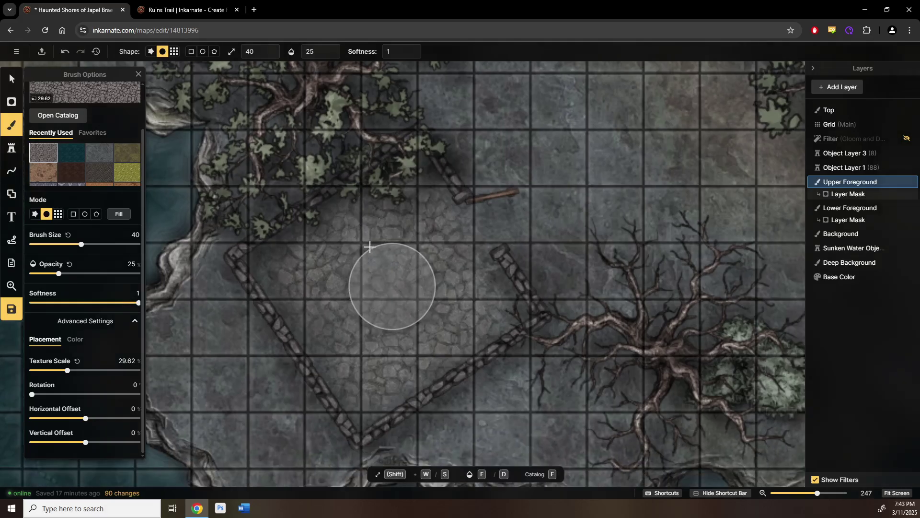
# - Build up the gray cobblestone texture at 25% opacity over the middle and lower floor of the headland ruin
pyautogui.moveTo(334, 369); pyautogui.dragTo(479, 282)
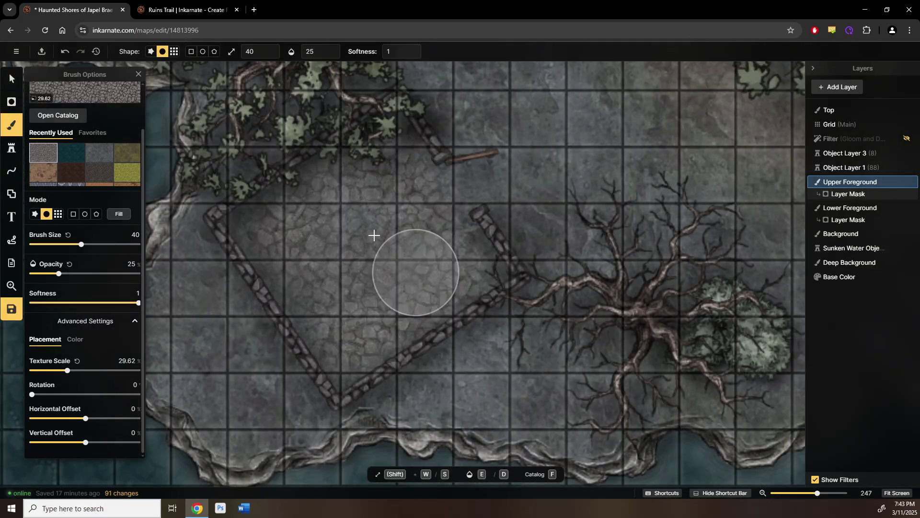
pyautogui.moveTo(374, 236); pyautogui.dragTo(389, 343)
pyautogui.scroll(3, 390, 343)
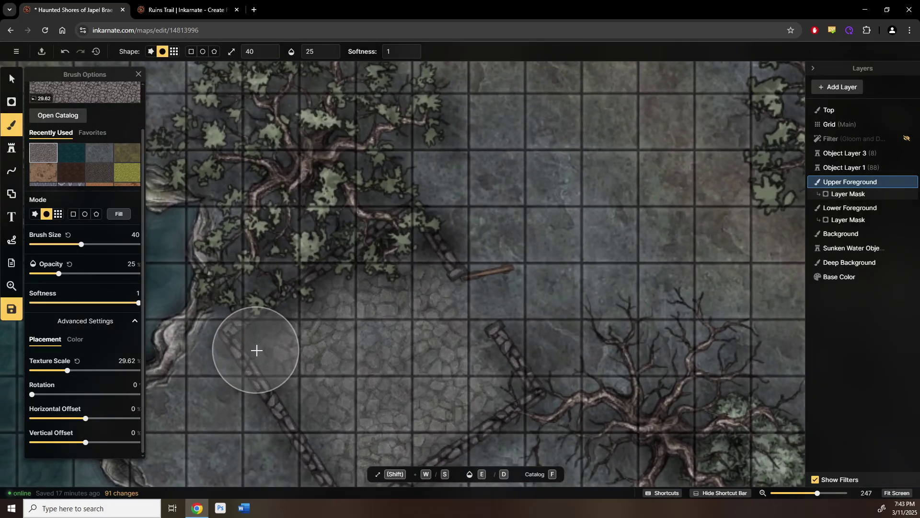
pyautogui.moveTo(331, 456); pyautogui.dragTo(336, 443)
pyautogui.moveTo(333, 397); pyautogui.dragTo(347, 287)
pyautogui.scroll(-2, 348, 283)
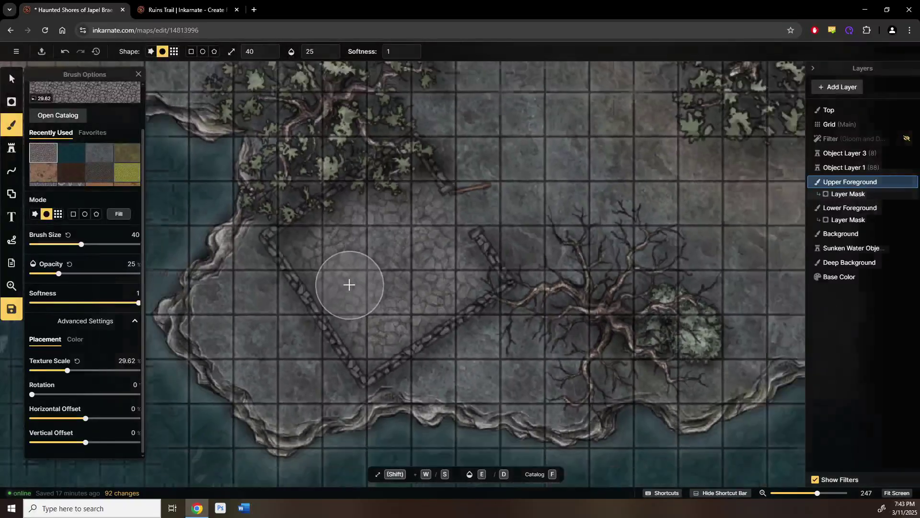
pyautogui.scroll(-1, 340, 296)
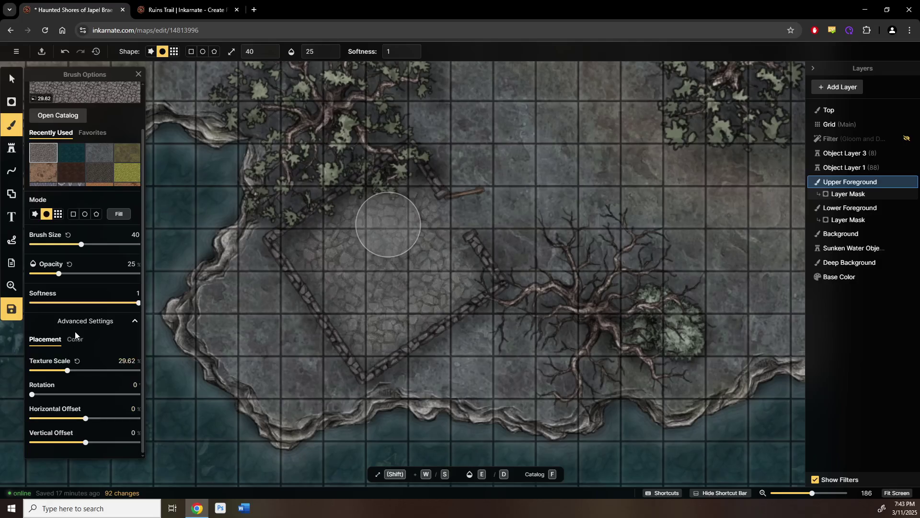
# - Darken the cobblestone brush texture to brightness 54 and paint it over the floor inside the ruin's walls
pyautogui.click(75, 338)
pyautogui.click(62, 418)
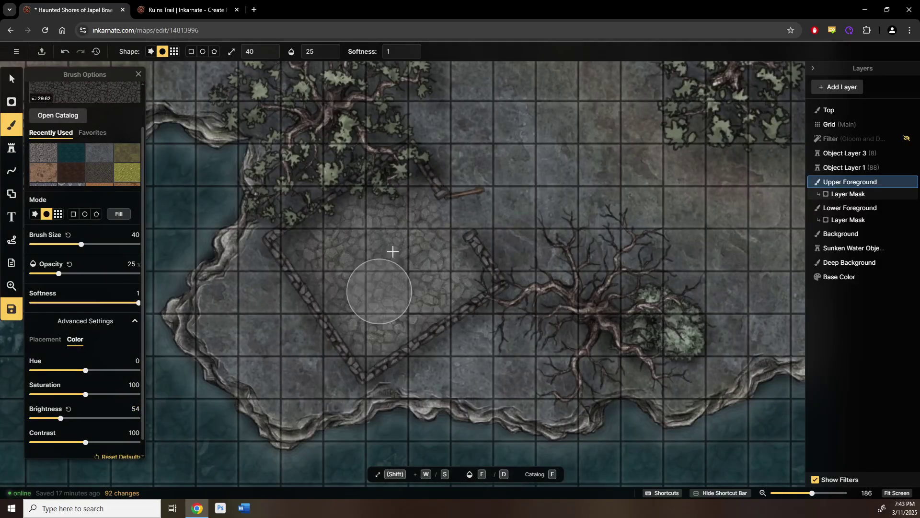
pyautogui.moveTo(390, 250)
pyautogui.mouseDown()
pyautogui.moveTo(379, 325)
pyautogui.moveTo(440, 264)
pyautogui.moveTo(440, 290)
pyautogui.moveTo(345, 341)
pyautogui.moveTo(431, 304)
pyautogui.moveTo(453, 281)
pyautogui.moveTo(428, 238)
pyautogui.mouseUp()
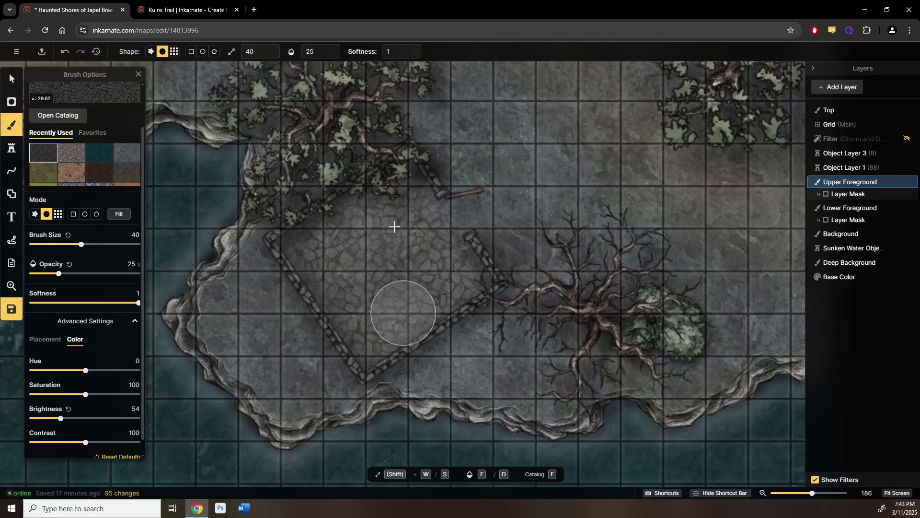
pyautogui.moveTo(340, 224)
pyautogui.mouseDown()
pyautogui.moveTo(308, 246)
pyautogui.moveTo(349, 294)
pyautogui.moveTo(385, 214)
pyautogui.moveTo(441, 292)
pyautogui.moveTo(461, 259)
pyautogui.moveTo(460, 293)
pyautogui.moveTo(366, 347)
pyautogui.moveTo(355, 323)
pyautogui.moveTo(419, 219)
pyautogui.moveTo(423, 189)
pyautogui.moveTo(412, 176)
pyautogui.moveTo(349, 212)
pyautogui.moveTo(315, 246)
pyautogui.moveTo(321, 257)
pyautogui.moveTo(396, 251)
pyautogui.moveTo(365, 276)
pyautogui.moveTo(436, 306)
pyautogui.mouseUp()
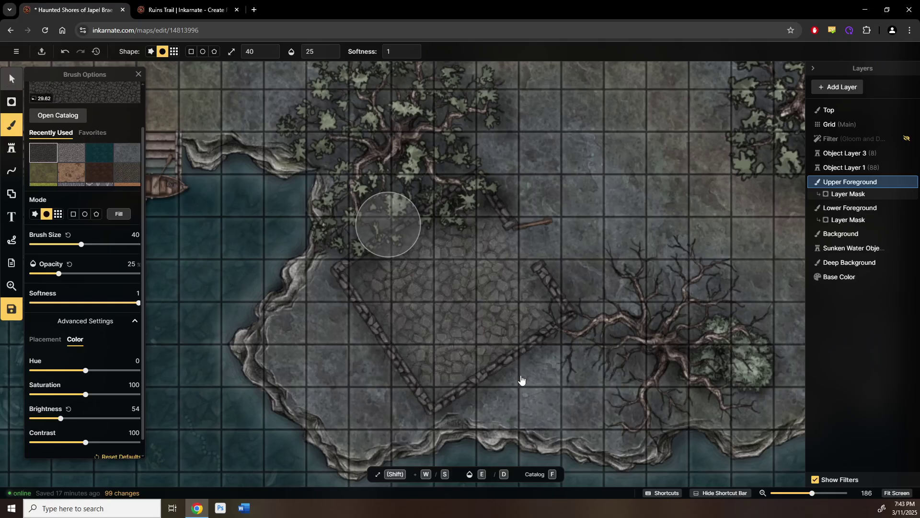
# - Select the ruin's stone wall shape and review its node and portal editing options
pyautogui.press('v')
pyautogui.click(505, 359)
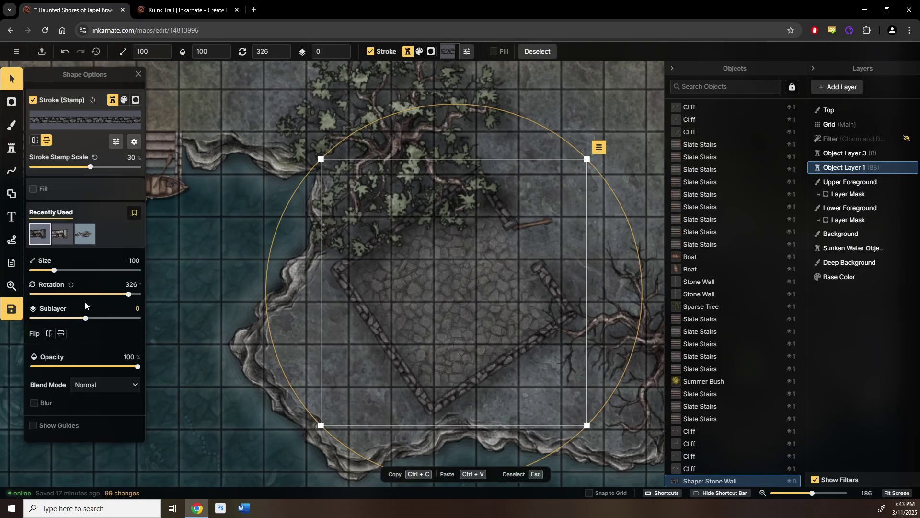
pyautogui.rightClick(418, 313)
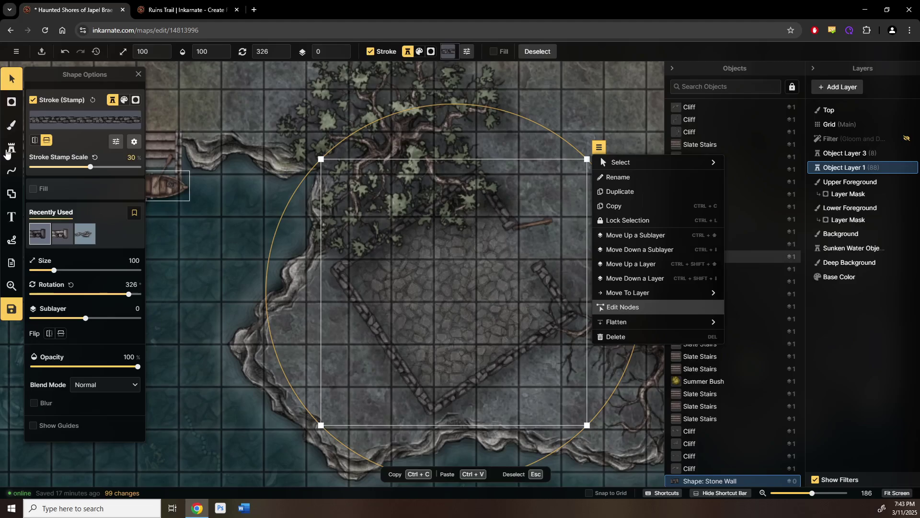
pyautogui.click(12, 195)
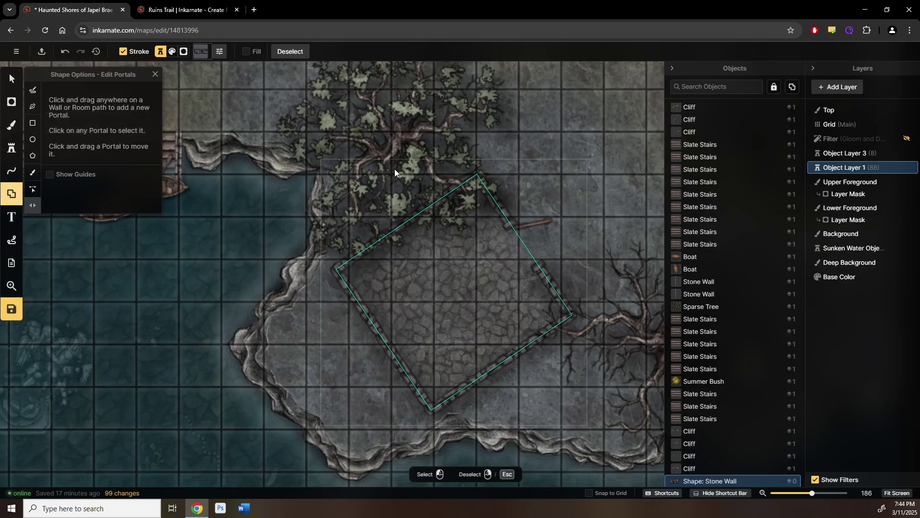
pyautogui.click(12, 76)
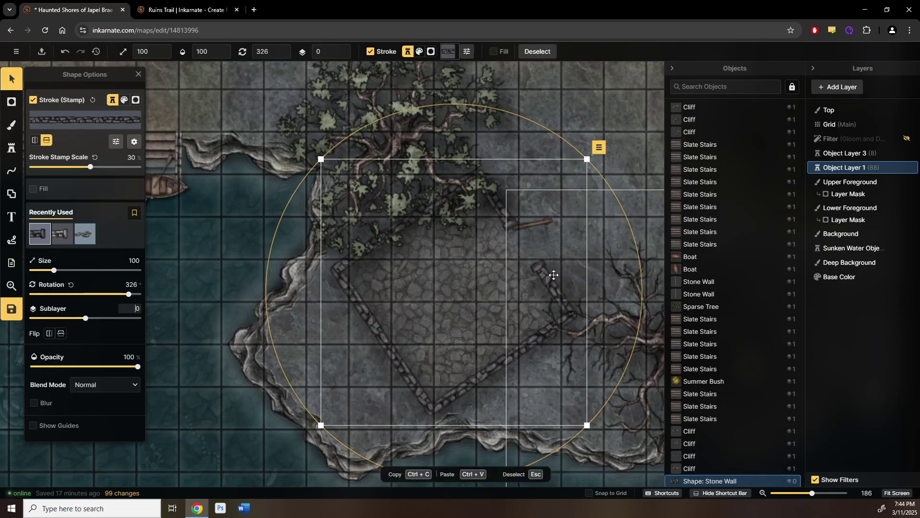
# - Examine the finished headland ruin, the dock with its boats and the tree-covered western shore
pyautogui.scroll(-1, 435, 326)
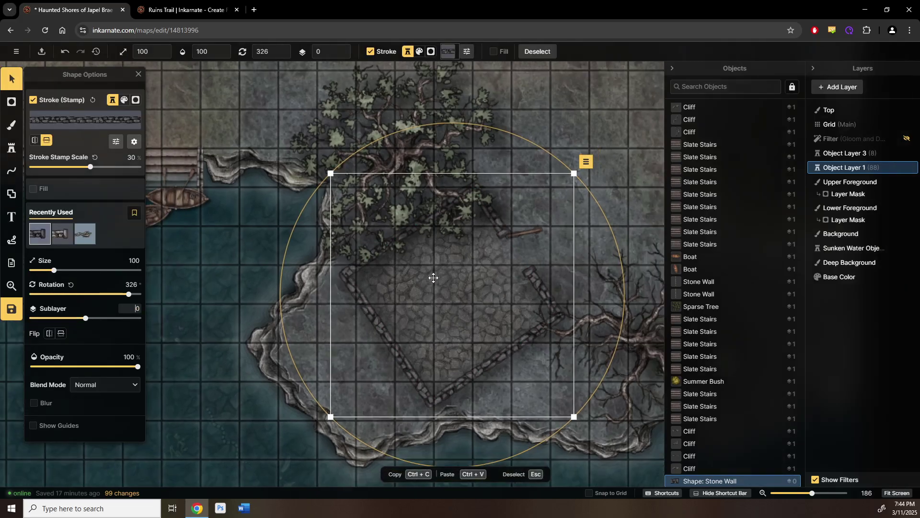
pyautogui.hscroll(3, 370, 240)
pyautogui.scroll(-1, 327, 172)
pyautogui.scroll(3, 326, 172)
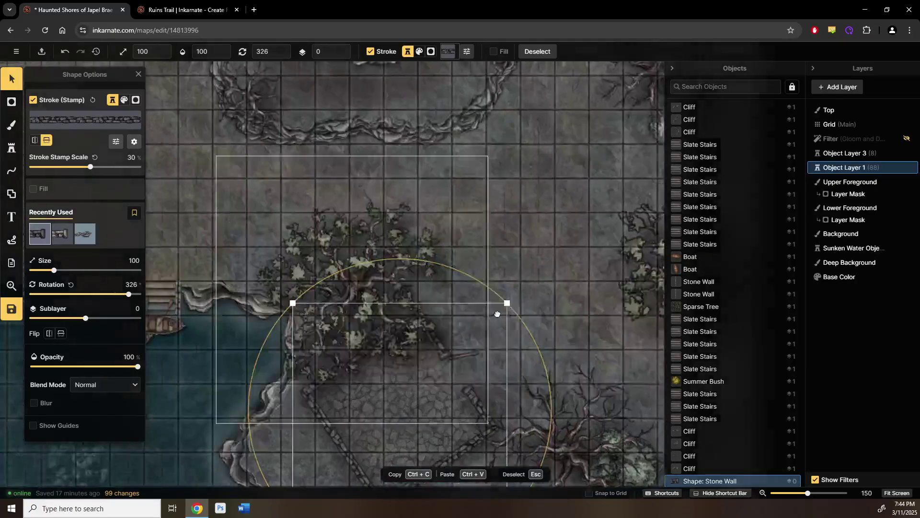
pyautogui.hscroll(-5, 512, 289)
pyautogui.hscroll(-2, 512, 289)
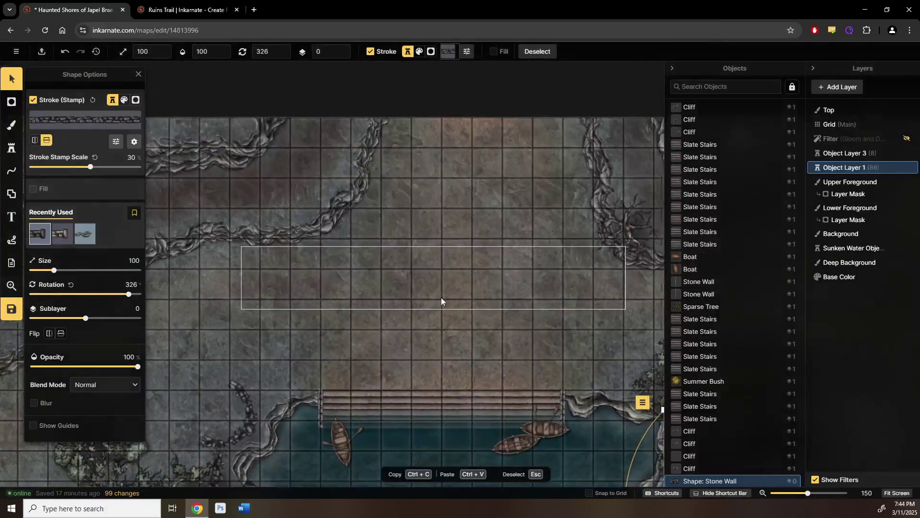
pyautogui.scroll(-1, 441, 301)
pyautogui.hscroll(-5, 589, 249)
pyautogui.moveTo(280, 240); pyautogui.dragTo(190, 176)
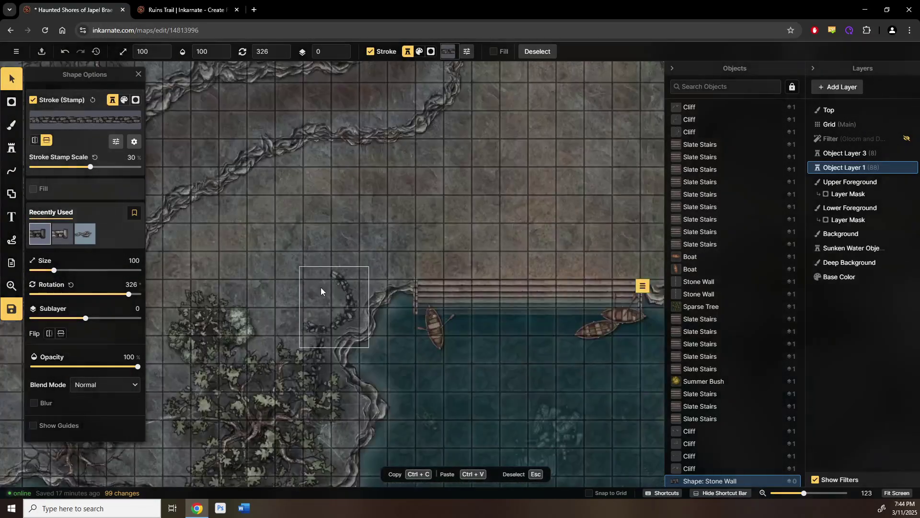
pyautogui.scroll(-1, 319, 292)
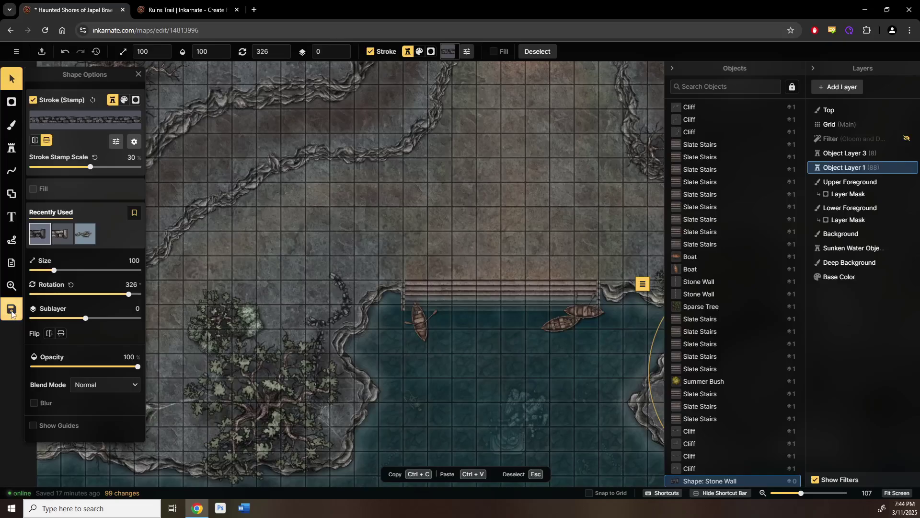
# - Save the map with its pending changes
pyautogui.click(12, 311)
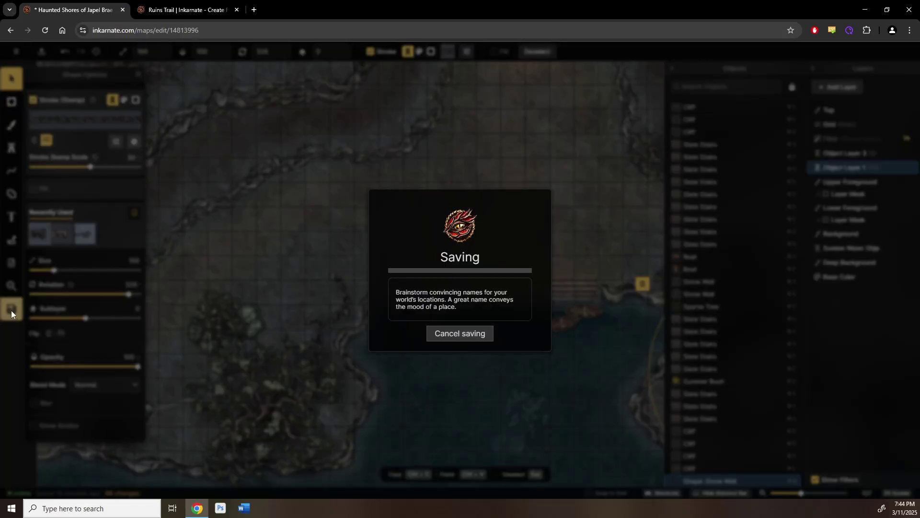